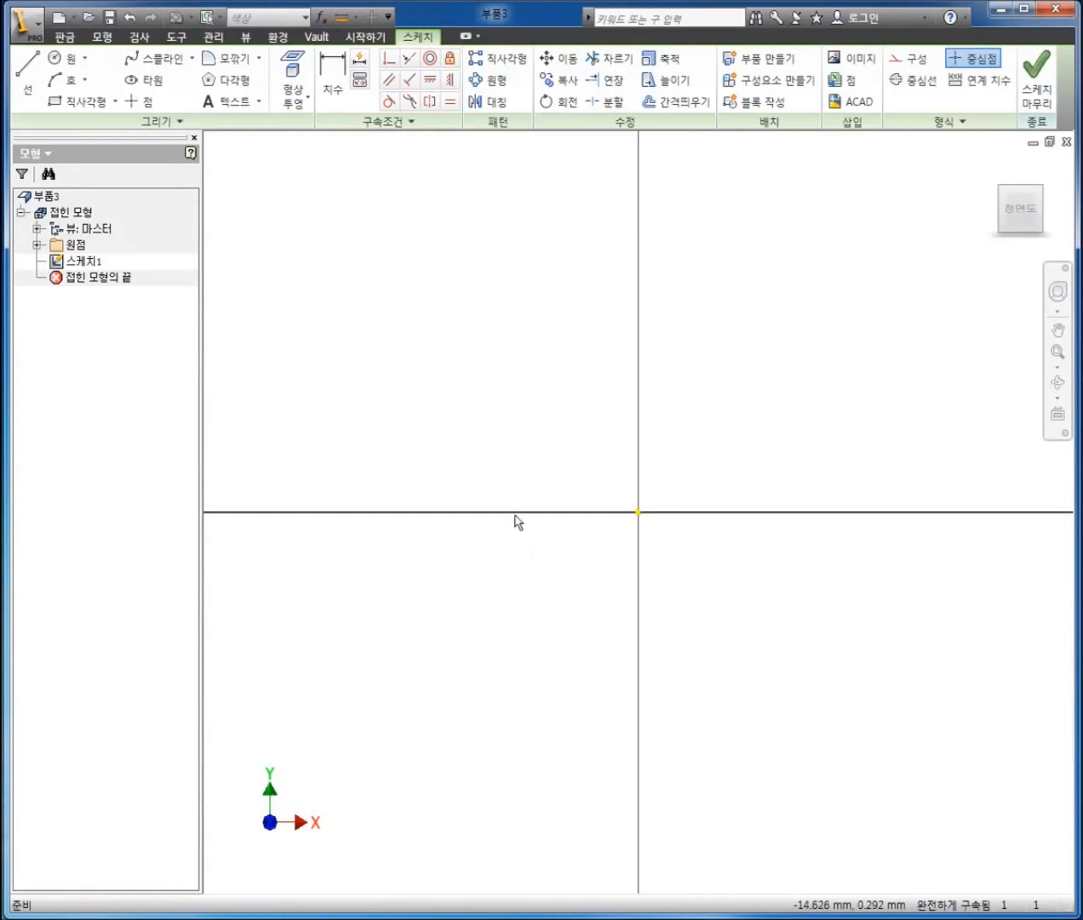
Step: Sketch a two-point rectangle about 49 mm wide around the origin
right_click(500, 393)
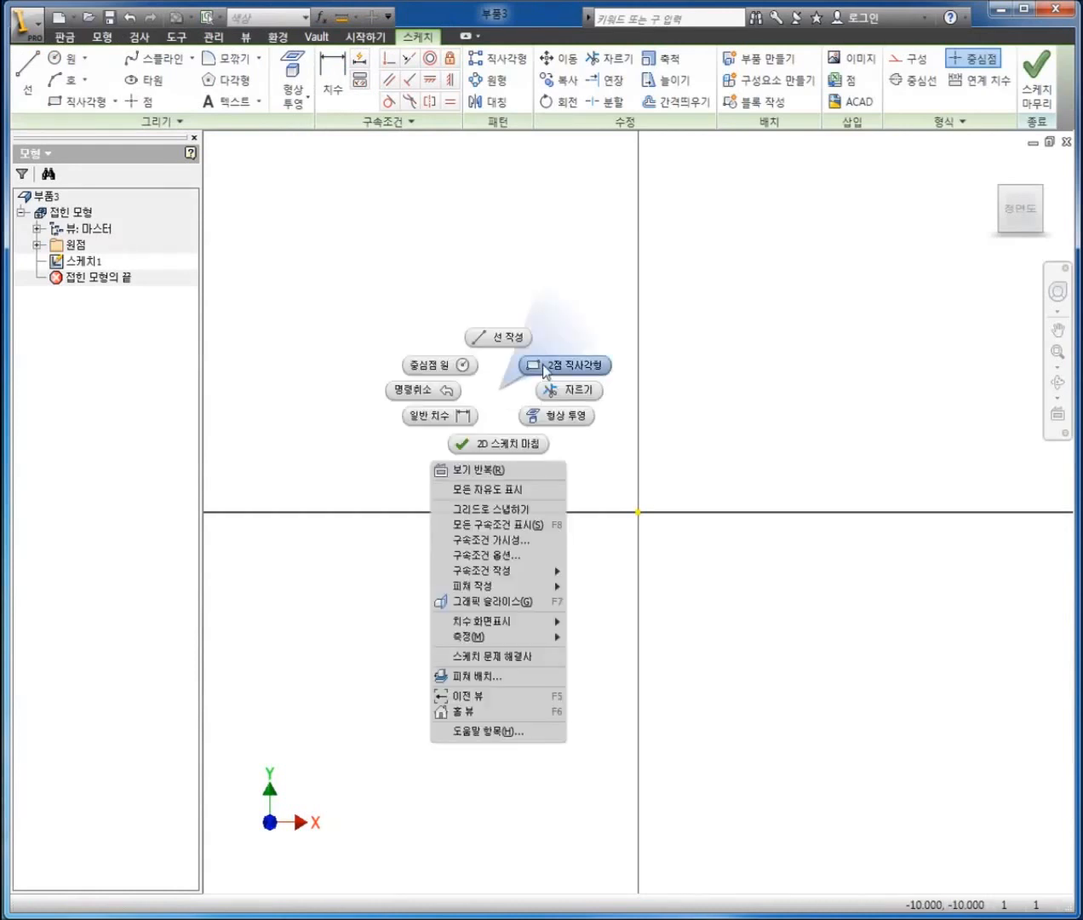
left_click(546, 366)
left_click(399, 340)
left_click(820, 724)
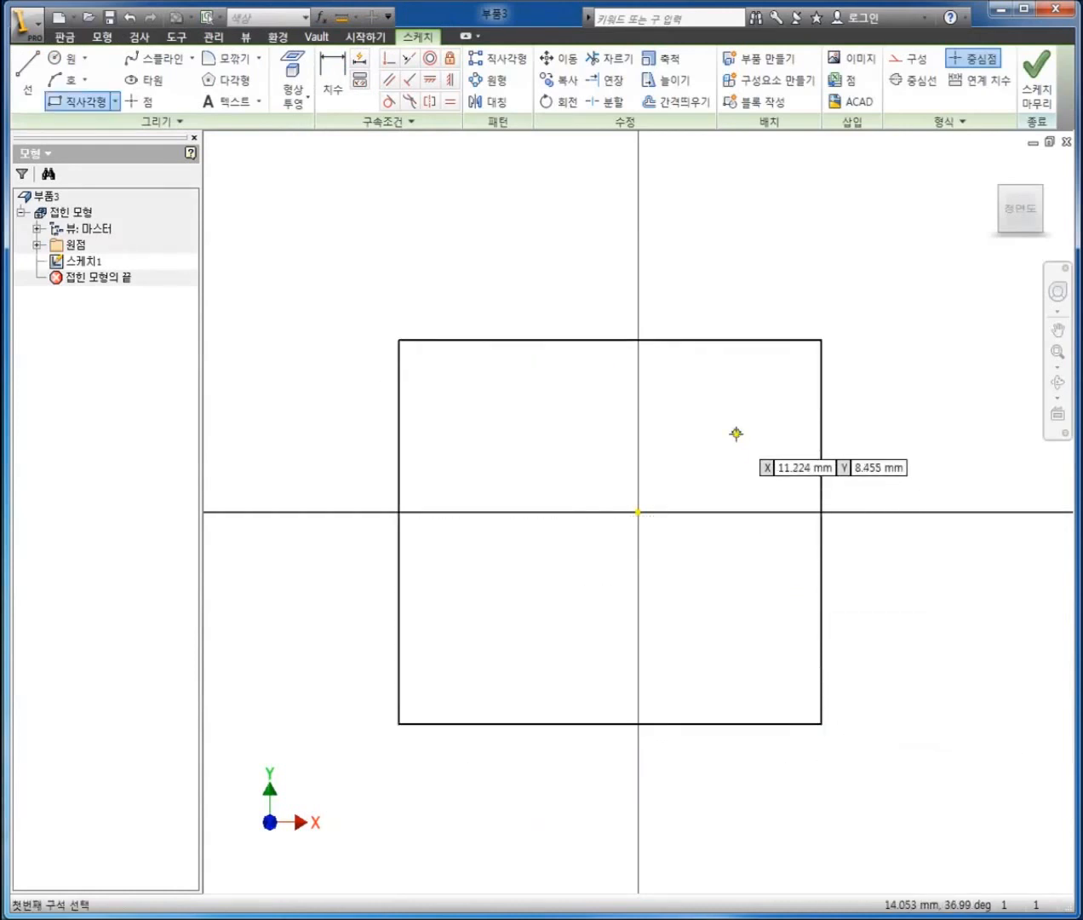
right_click(736, 433)
left_click(668, 435)
Step: Center the rectangle by aligning its upper edge's midpoint vertically and its left edge's midpoint horizontally with the origin
left_click(449, 80)
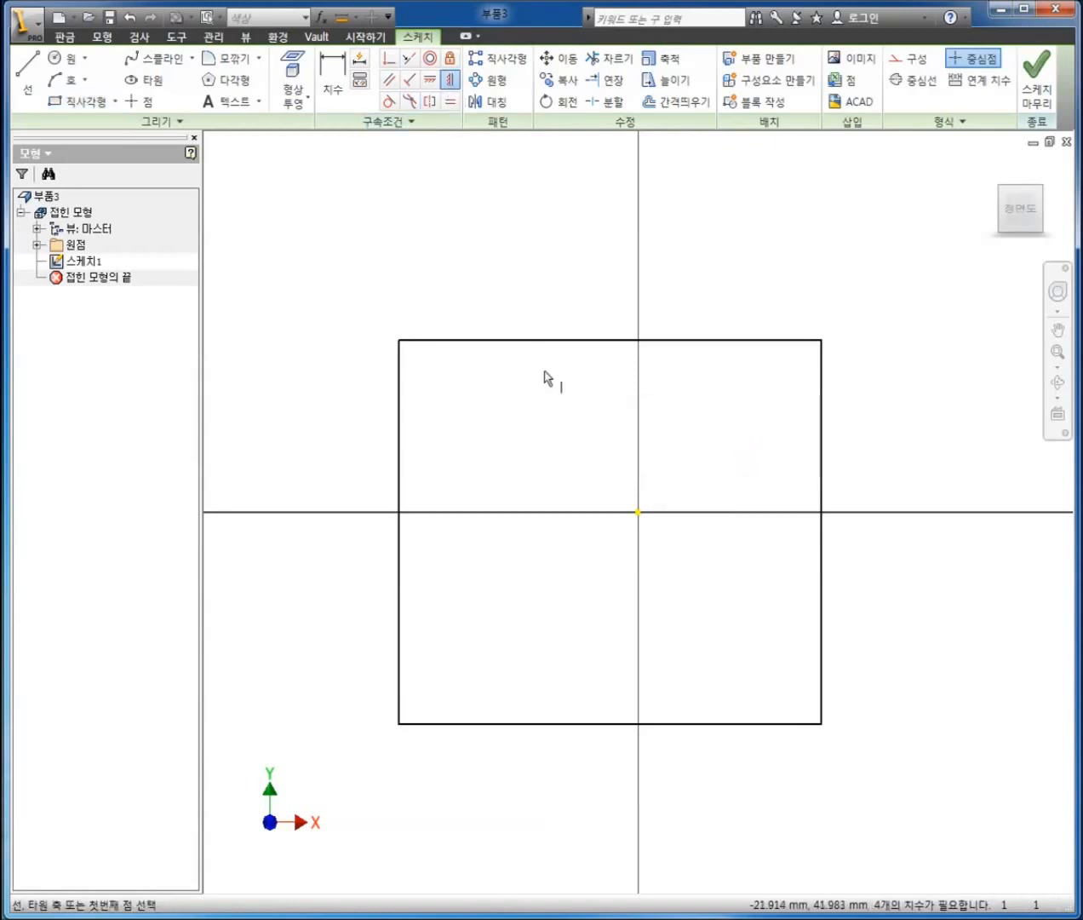
left_click(610, 341)
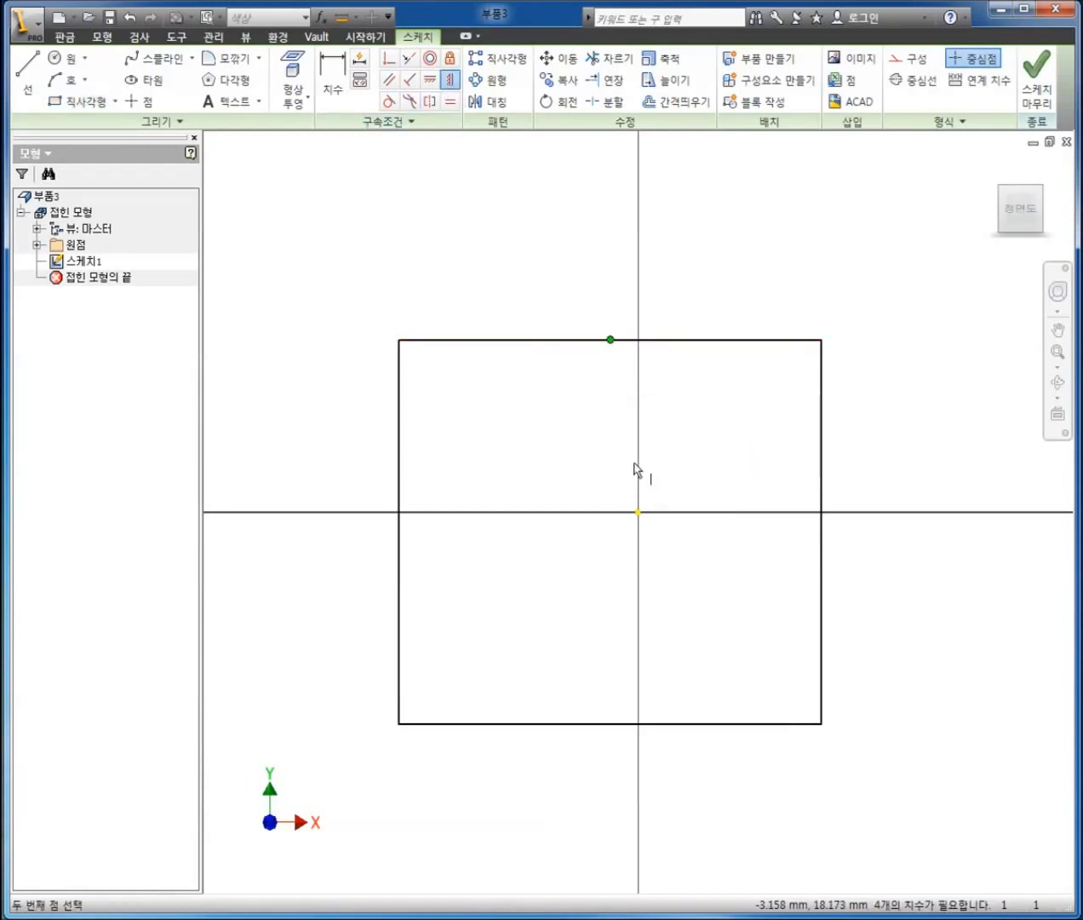
left_click(638, 512)
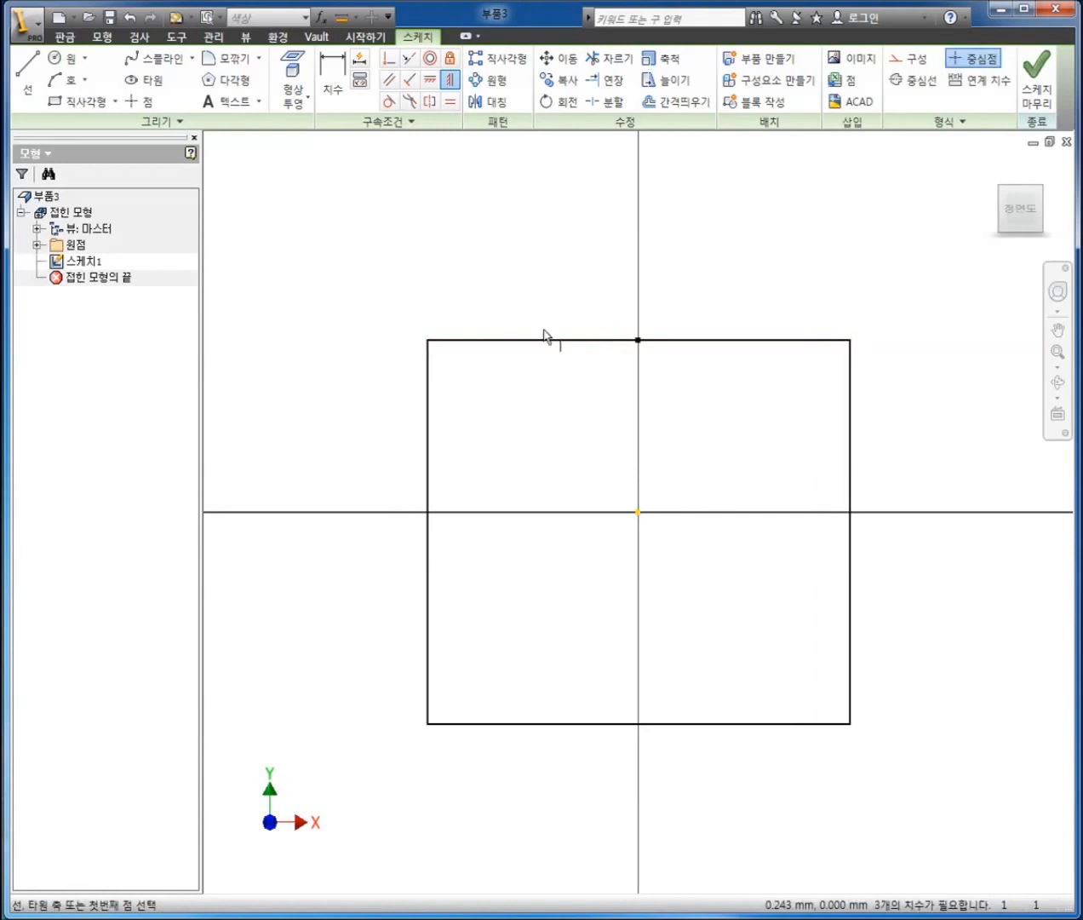
left_click(431, 83)
left_click(426, 531)
left_click(638, 511)
Step: Dimension the rectangle's upper edge to 100 mm
right_click(569, 451)
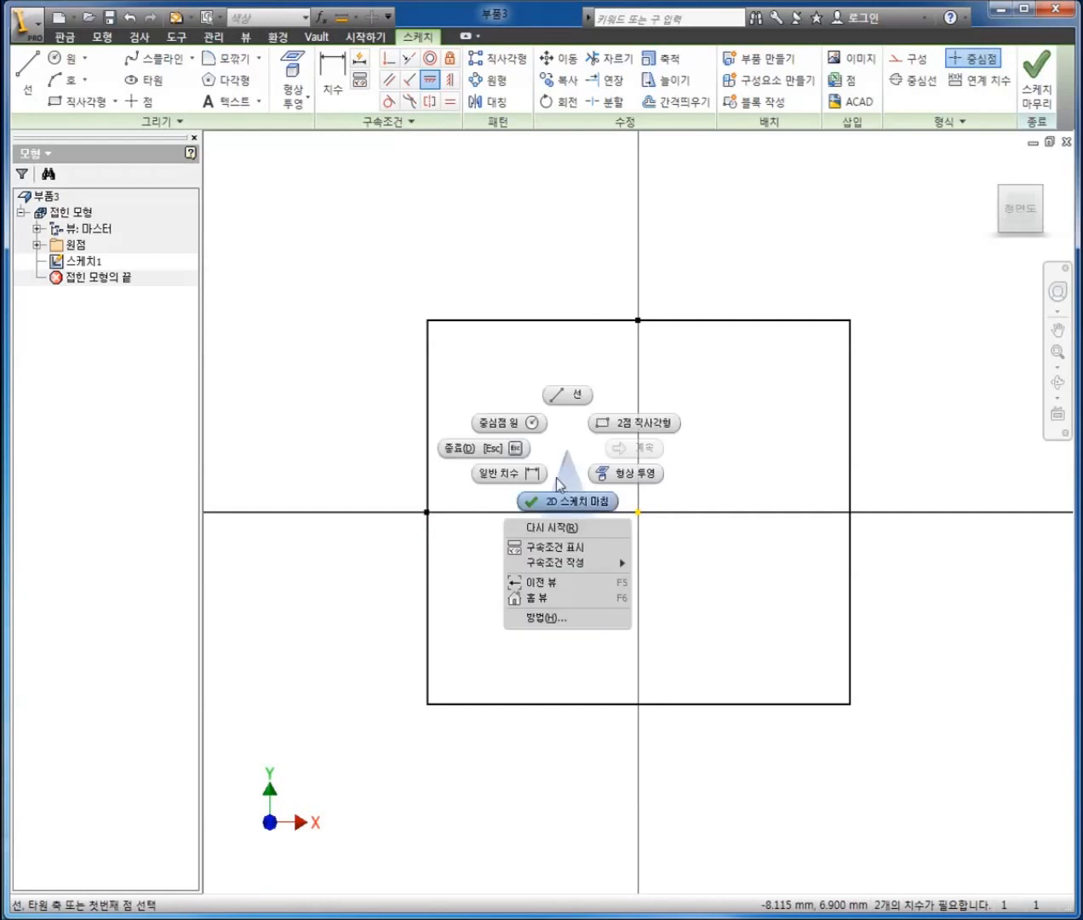
left_click(511, 472)
left_click(594, 321)
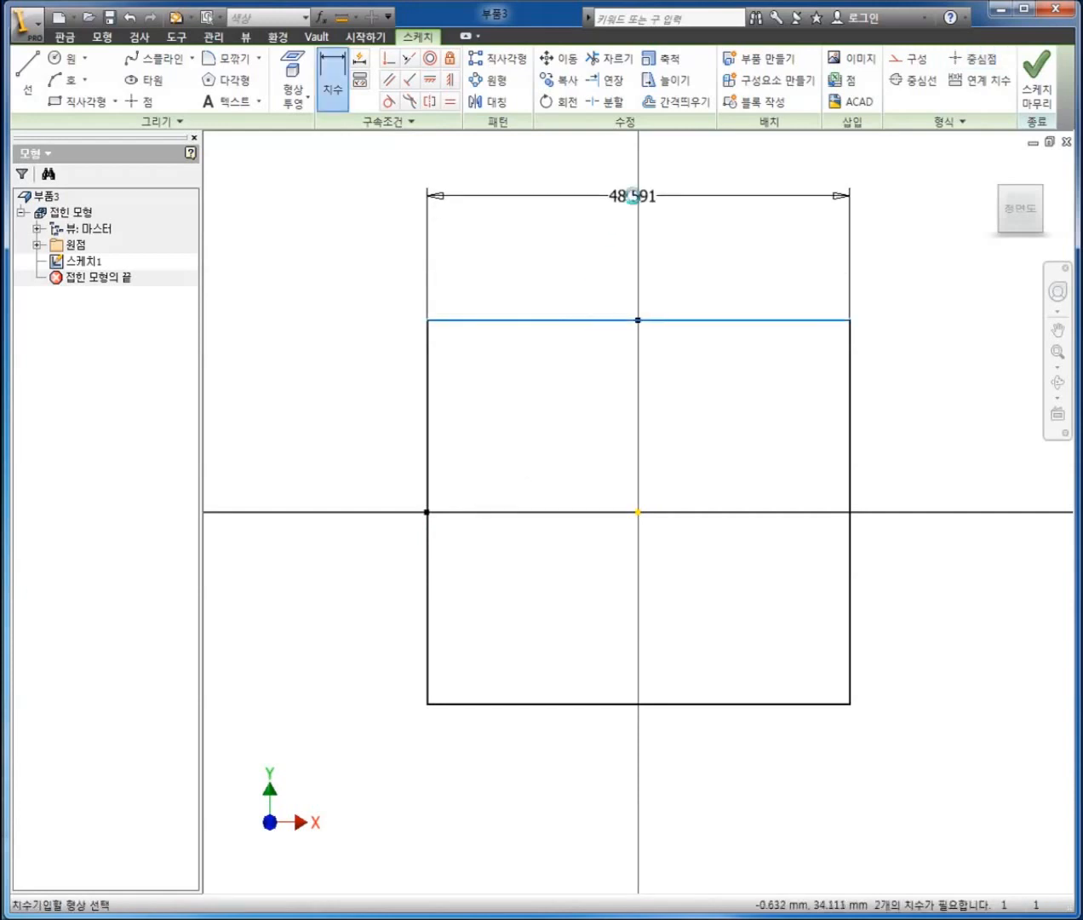
left_click(633, 196)
type("100")
key("Return")
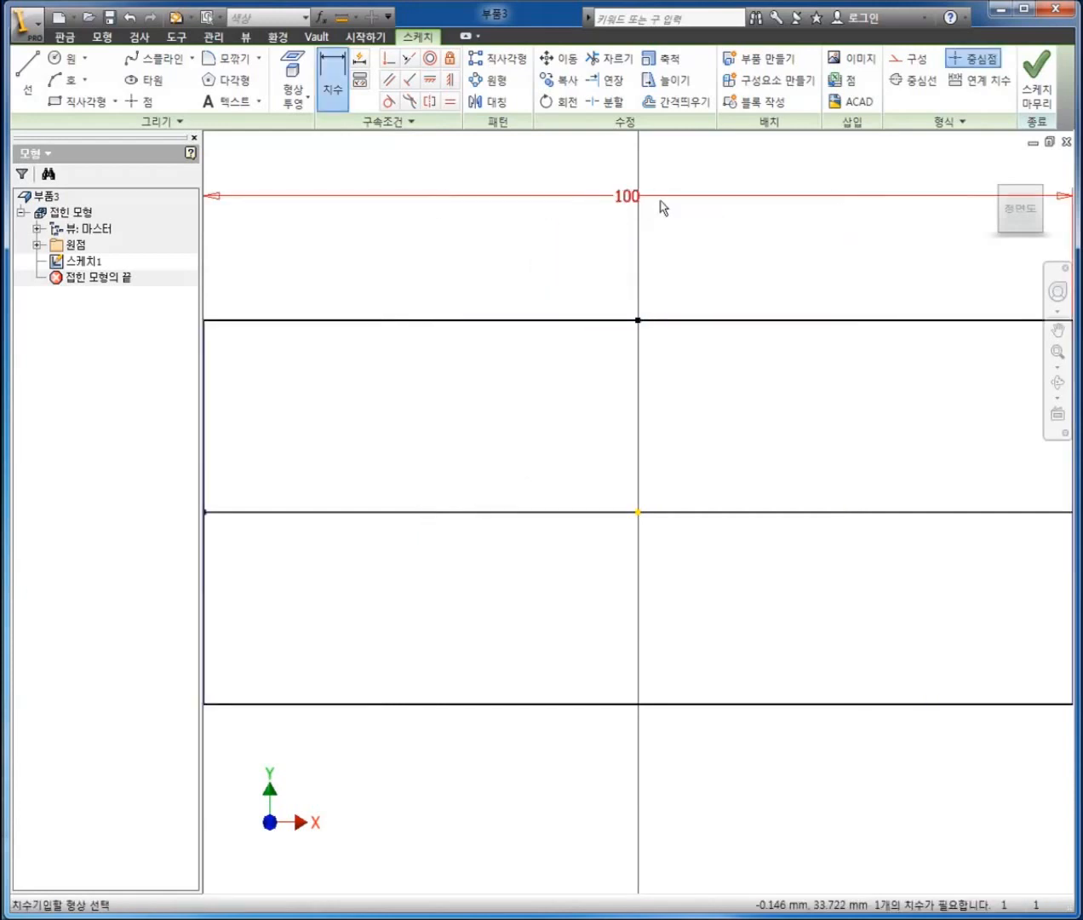
Step: Dimension the rectangle's left edge to 100 mm and finish the sketch
scroll(733, 424, "down", 3)
left_click(421, 436)
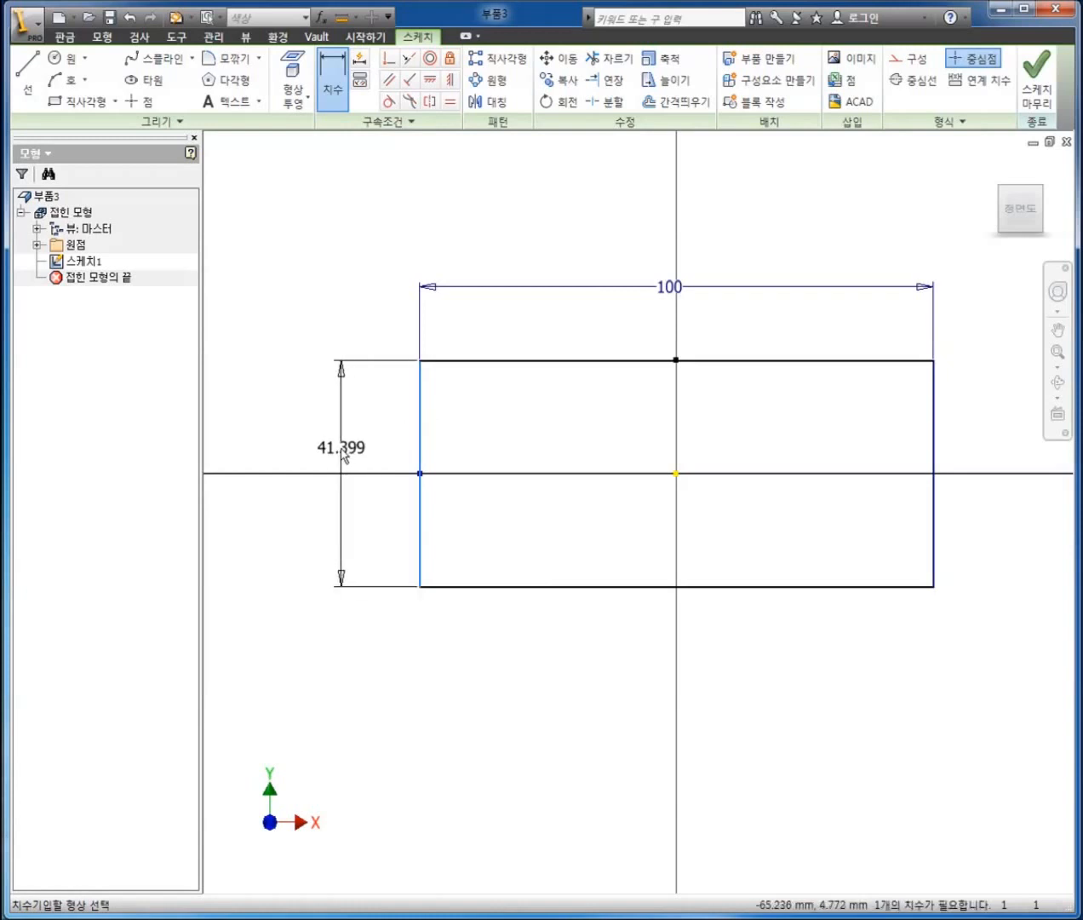
left_click(350, 452)
type("100")
key("Return")
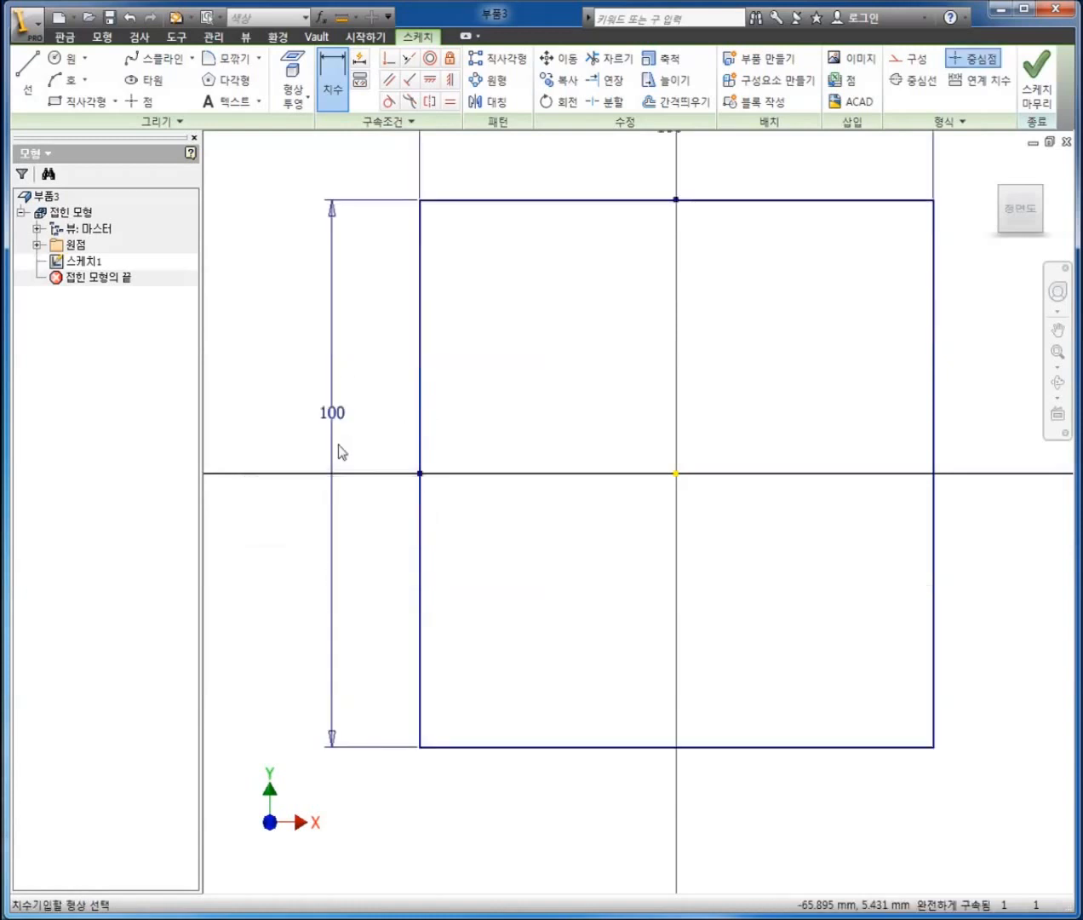
scroll(588, 558, "down", 2)
middle_click_drag(584, 558, 564, 552)
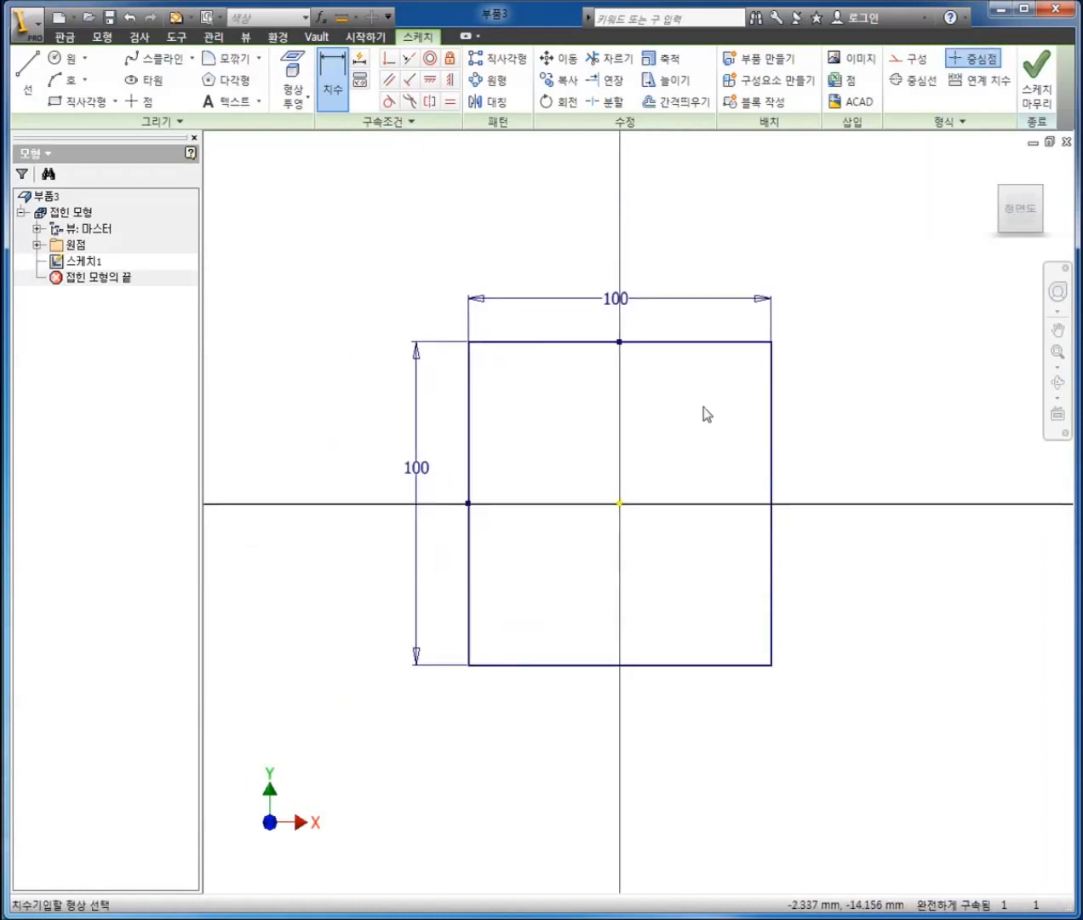
left_click(1036, 81)
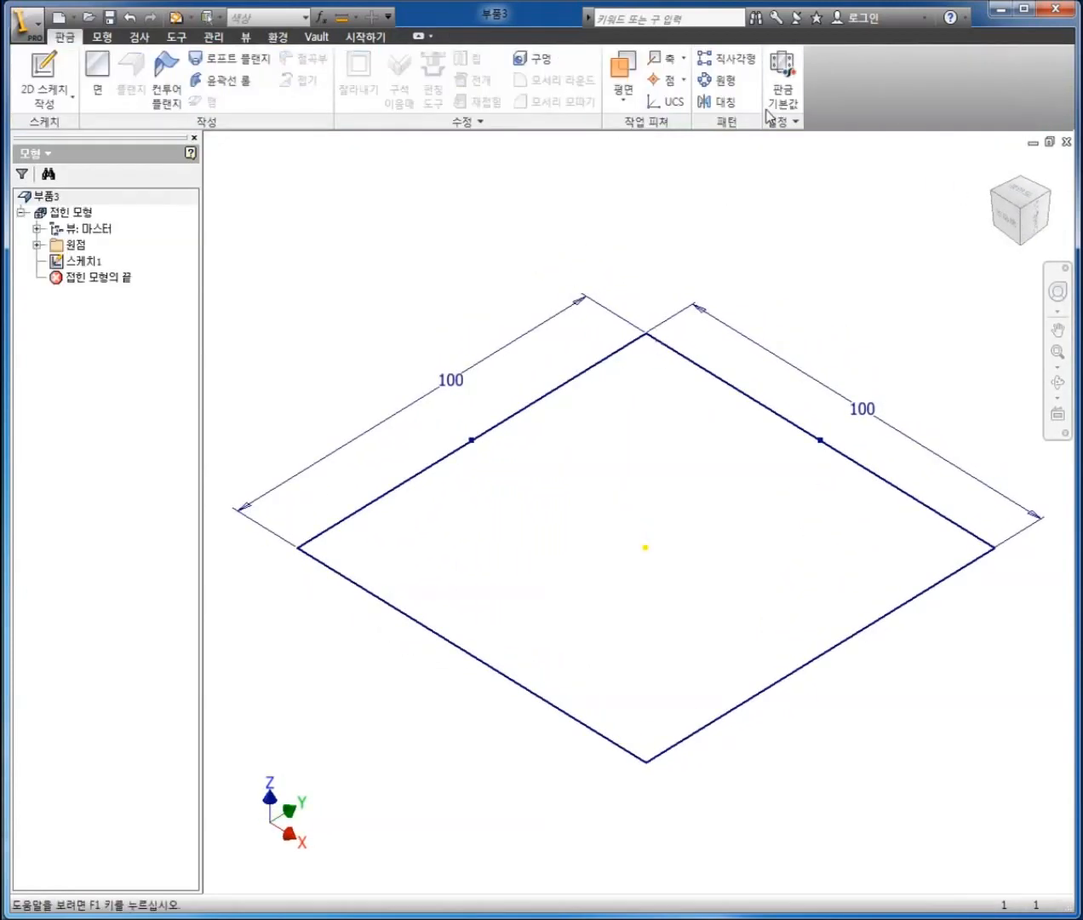
Step: Review the sheet metal defaults and create a Face from the square profile
left_click(782, 81)
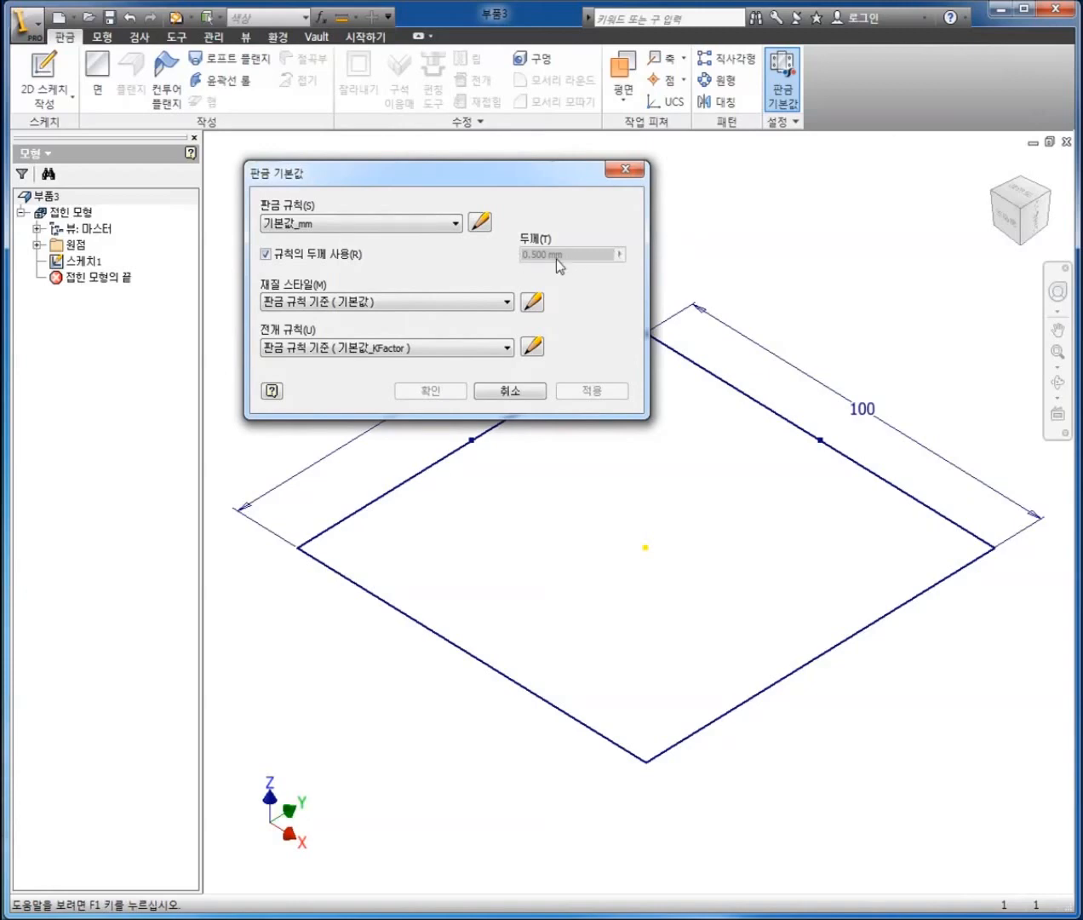
left_click(503, 392)
left_click(97, 85)
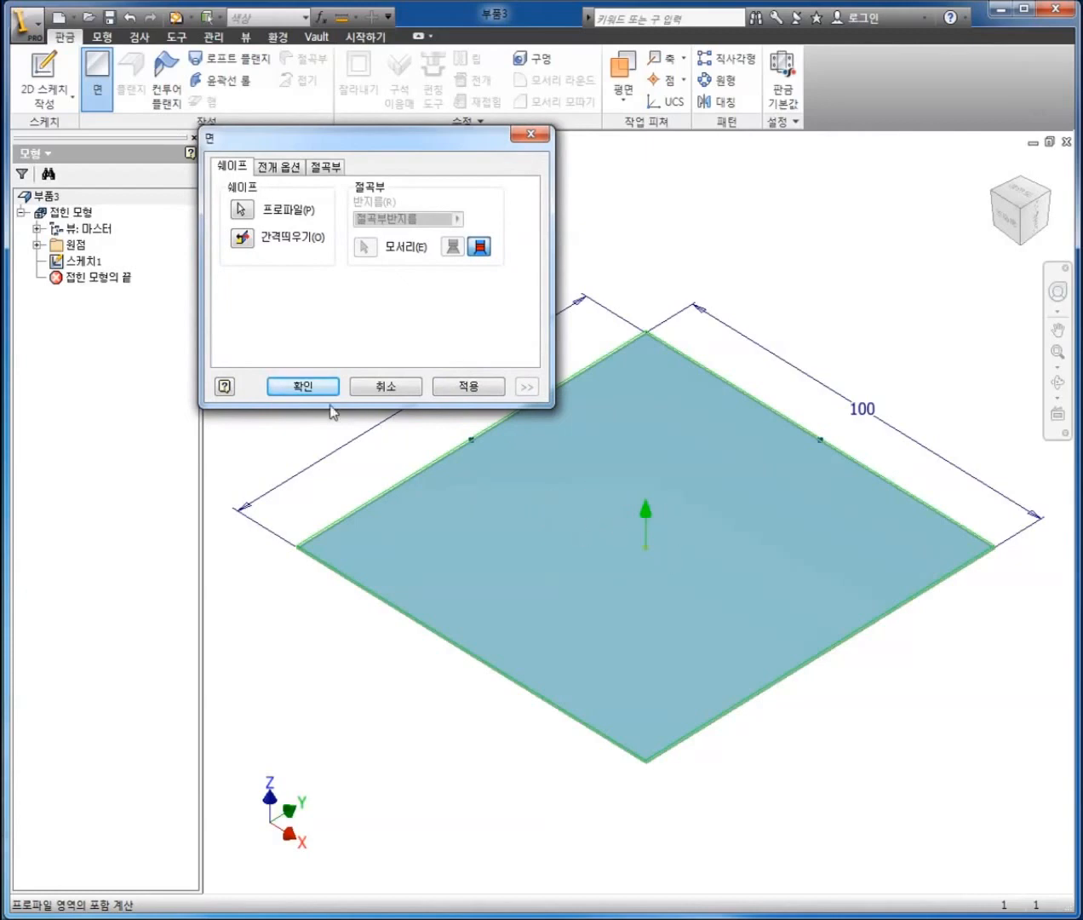
left_click(303, 387)
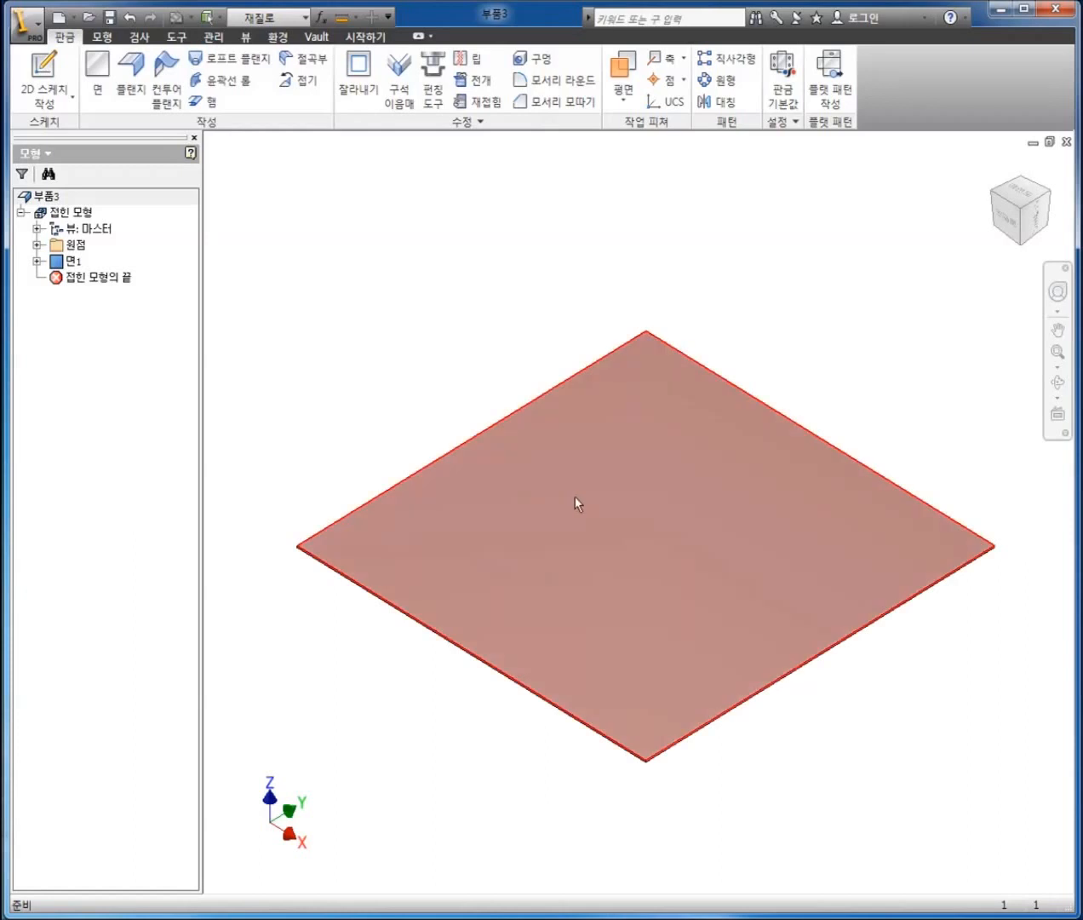
Step: Start a 2D sketch on the long, thin side face of the plate
key("F4")
left_click_drag(568, 450, 610, 397)
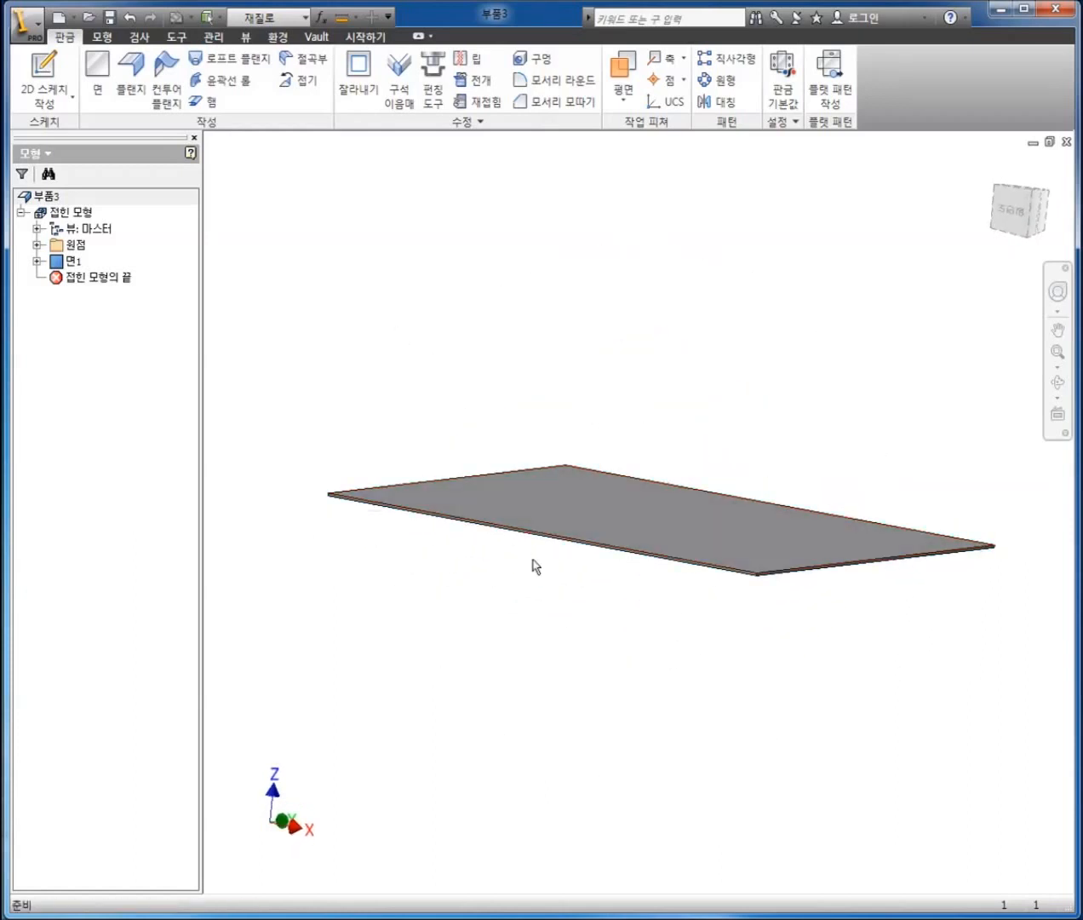
scroll(443, 426, "down", 4)
left_click(75, 82)
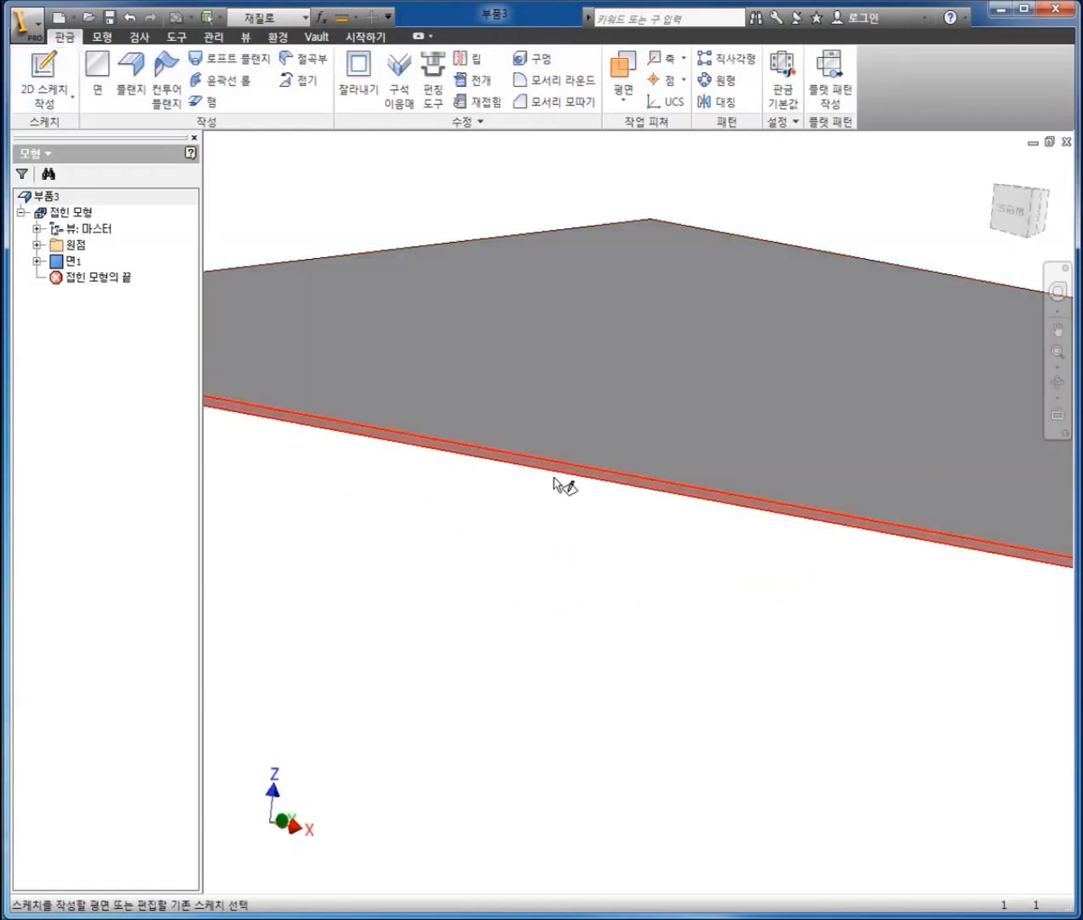
left_click(594, 481)
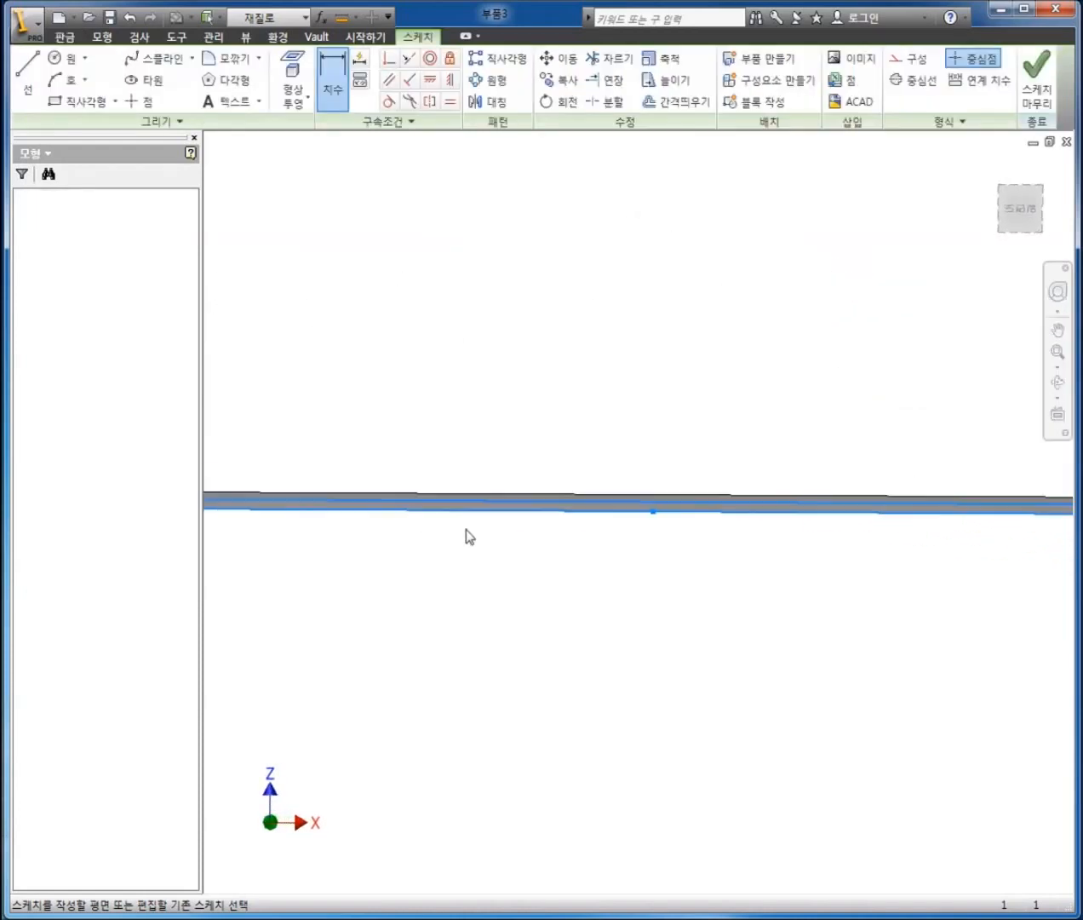
Step: From the plate's upper corner, sketch a steep line sloping upward and outward, followed by a tangent arc of about 2.9 mm radius
middle_click_drag(794, 557, 680, 584)
scroll(720, 574, "down", 6)
middle_click_drag(518, 462, 674, 535)
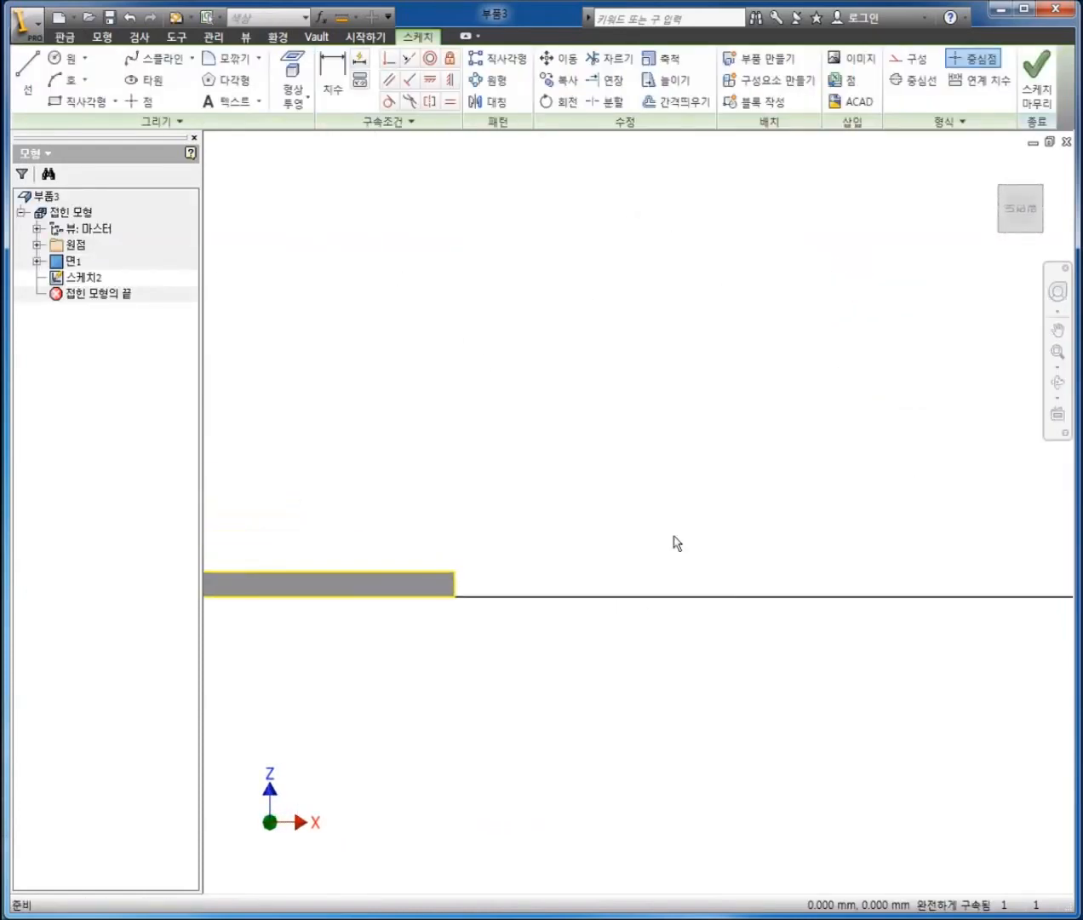
left_click(29, 72)
left_click(455, 570)
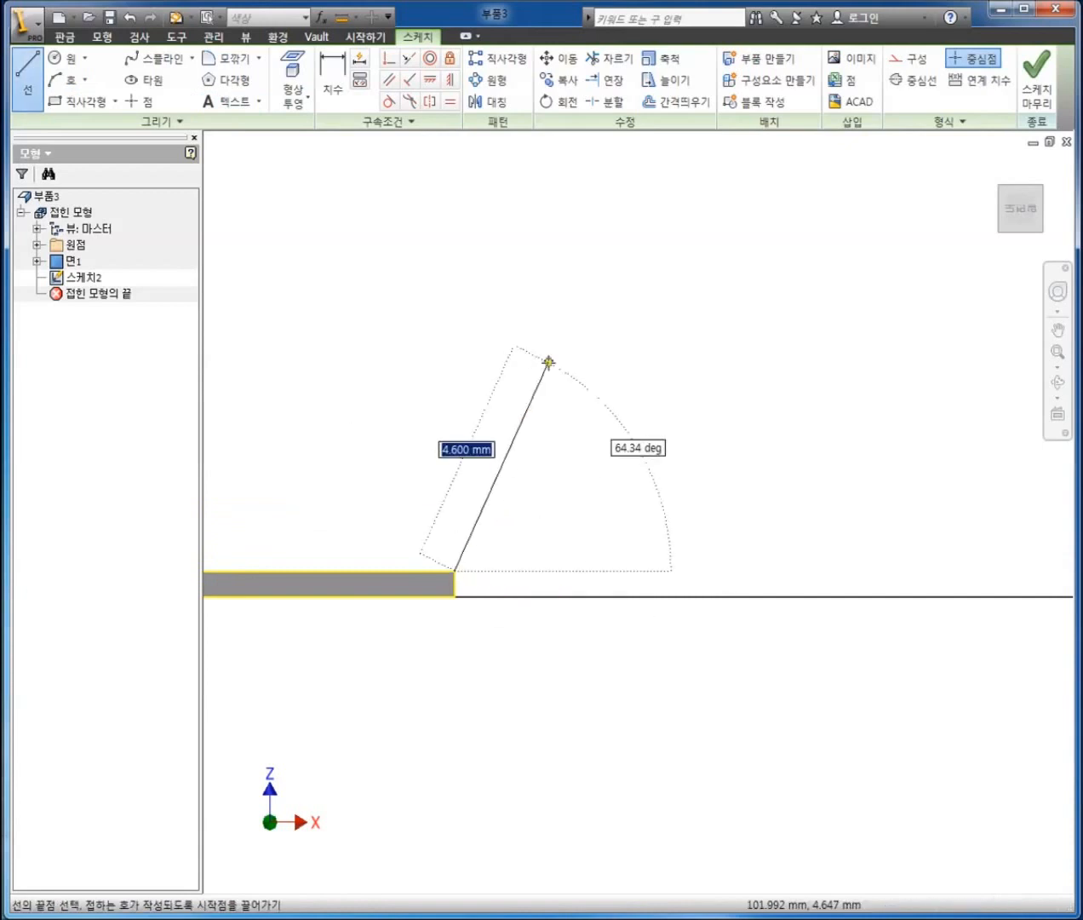
left_click(566, 320)
mouse_move(568, 320)
left_mouse_down()
mouse_move(581, 288)
mouse_move(694, 245)
left_mouse_up()
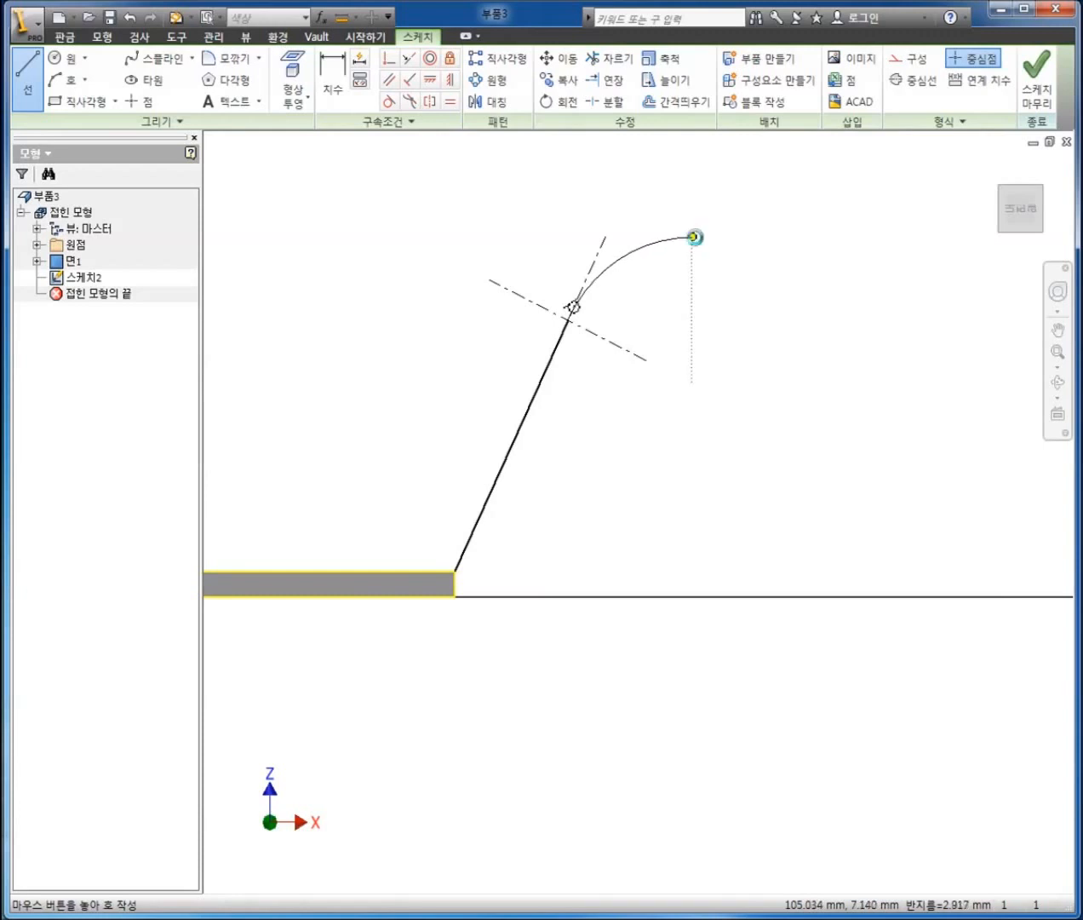
Step: Extend the profile with a slightly rising line about 5 mm long and an upward-curving tangent arc, and finish the sketch
scroll(596, 413, "up", 3)
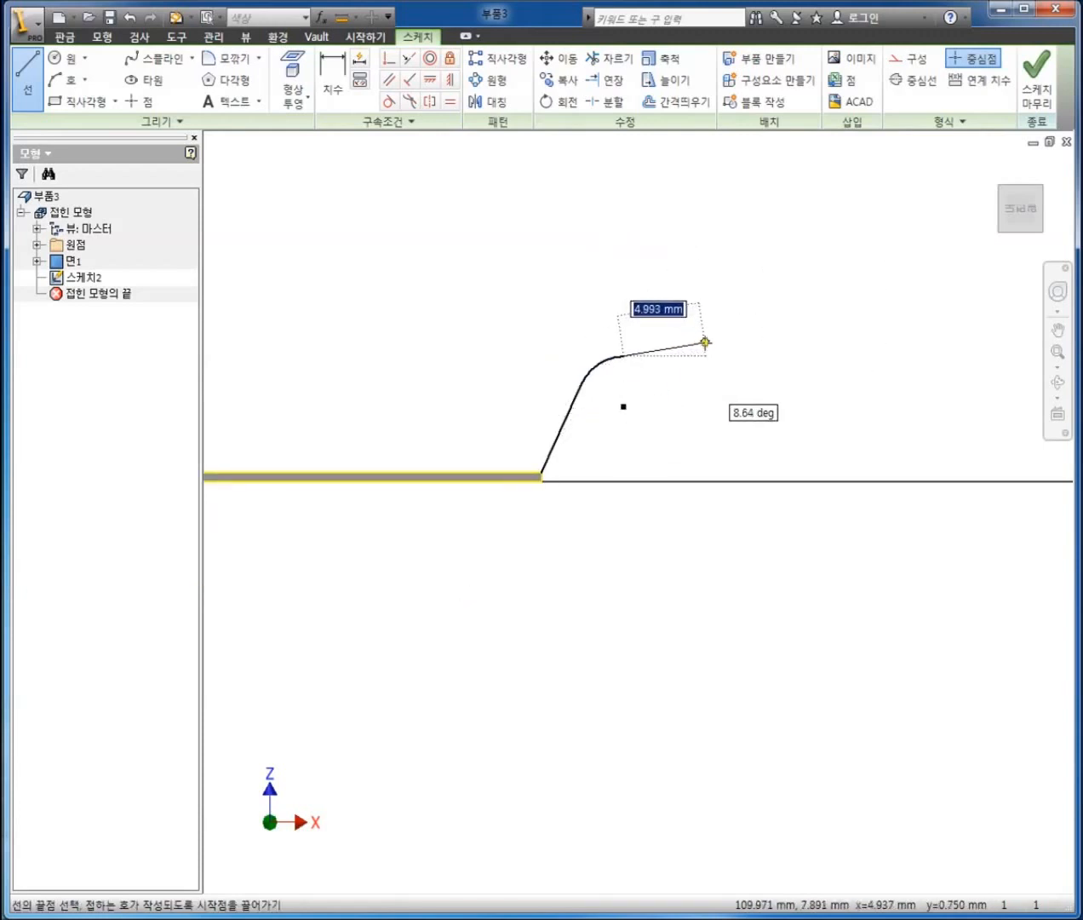
left_click(705, 343)
mouse_move(705, 342)
left_mouse_down()
mouse_move(738, 325)
mouse_move(754, 297)
left_mouse_up()
right_click(750, 355)
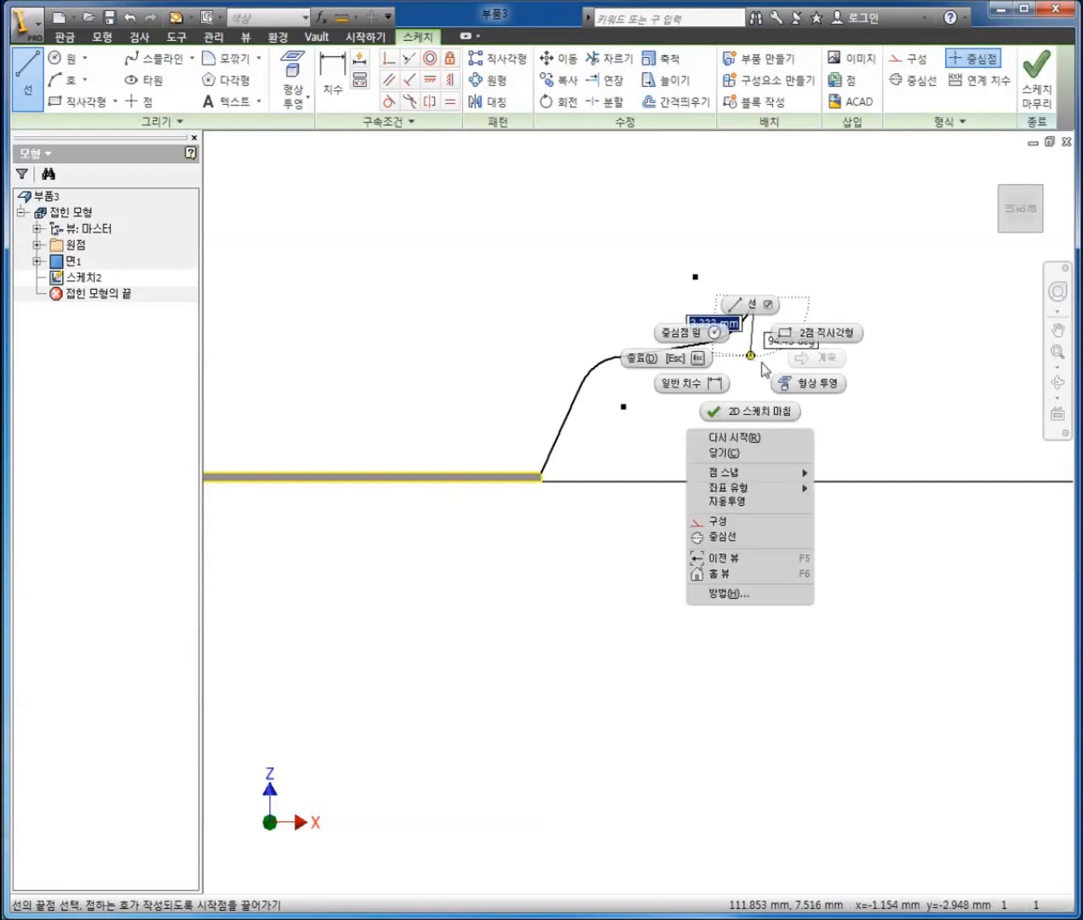
left_click(690, 375)
mouse_move(683, 450)
middle_mouse_down("shift")
mouse_move(650, 445)
mouse_move(616, 501)
mouse_move(654, 496)
mouse_move(653, 445)
mouse_move(687, 426)
mouse_move(659, 462)
mouse_move(715, 414)
mouse_move(647, 457)
middle_mouse_up("shift")
scroll(692, 536, "up", 2)
scroll(691, 540, "up", 1)
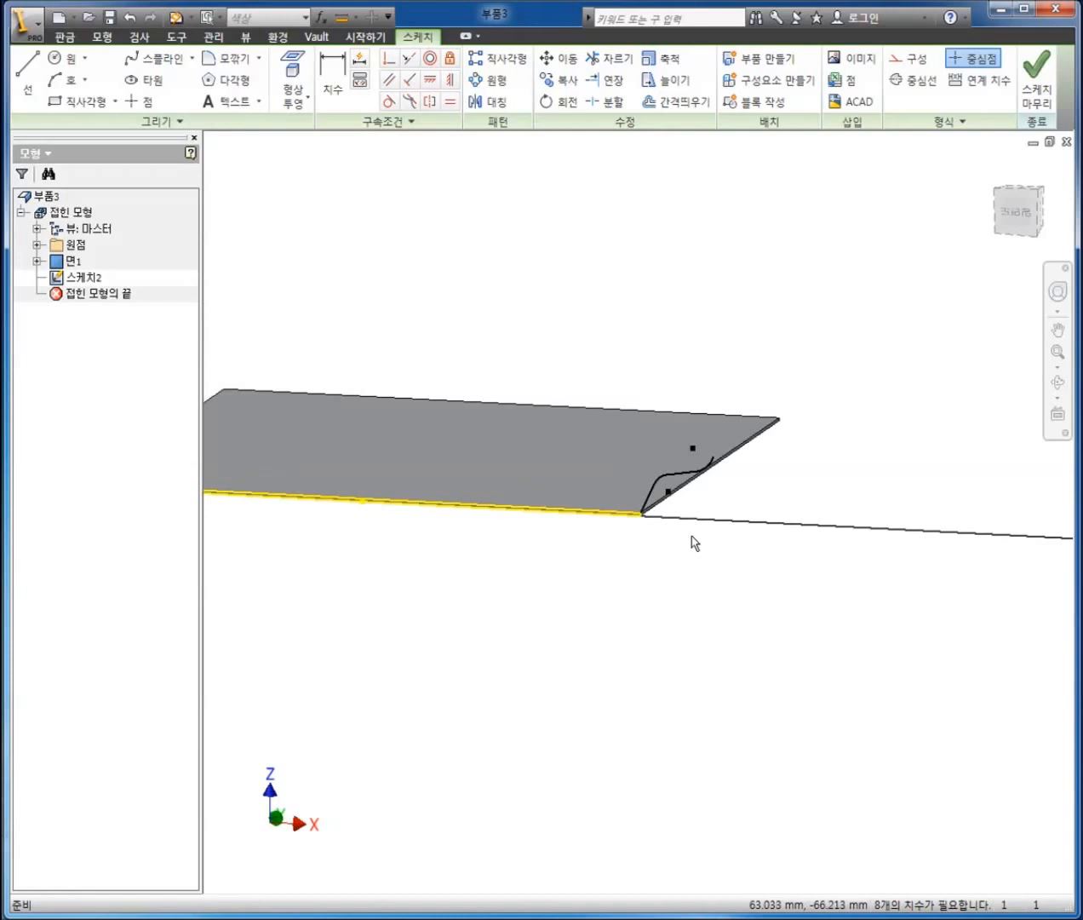
scroll(687, 541, "up", 2)
middle_click_drag(663, 553, 677, 532)
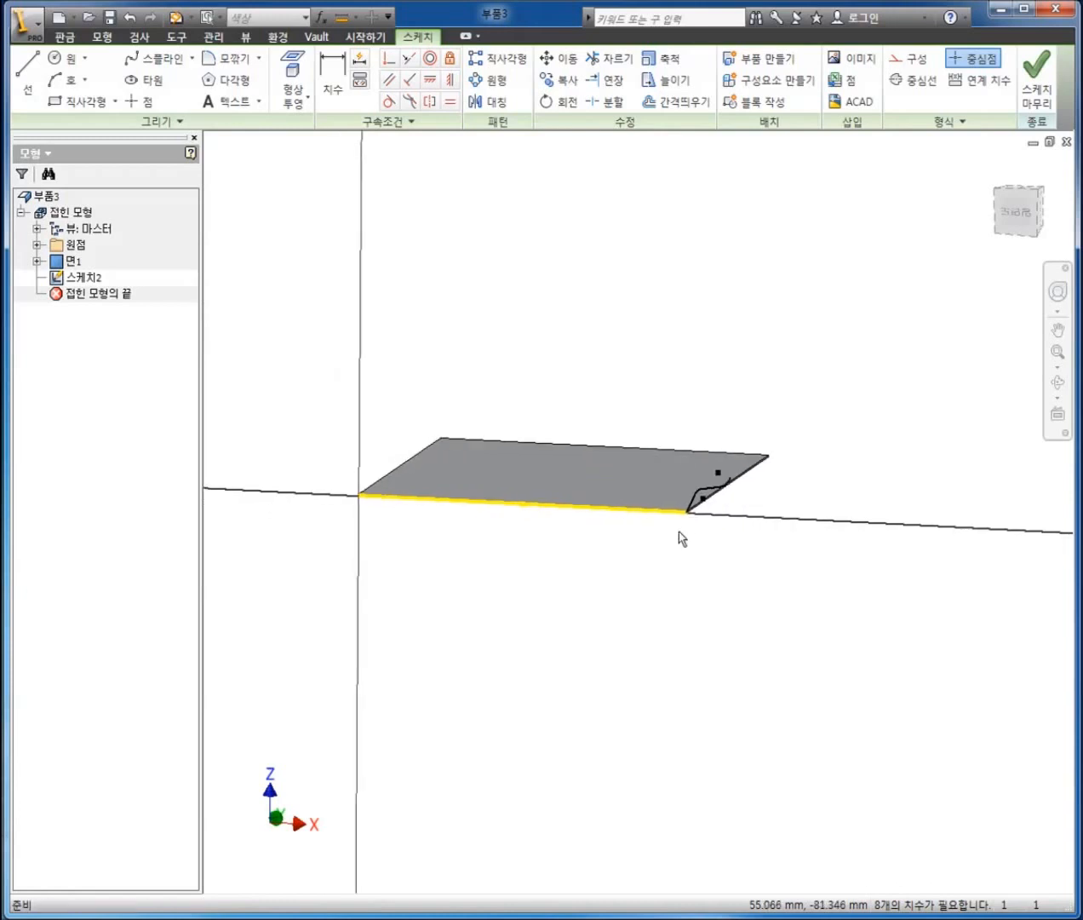
left_click(1034, 81)
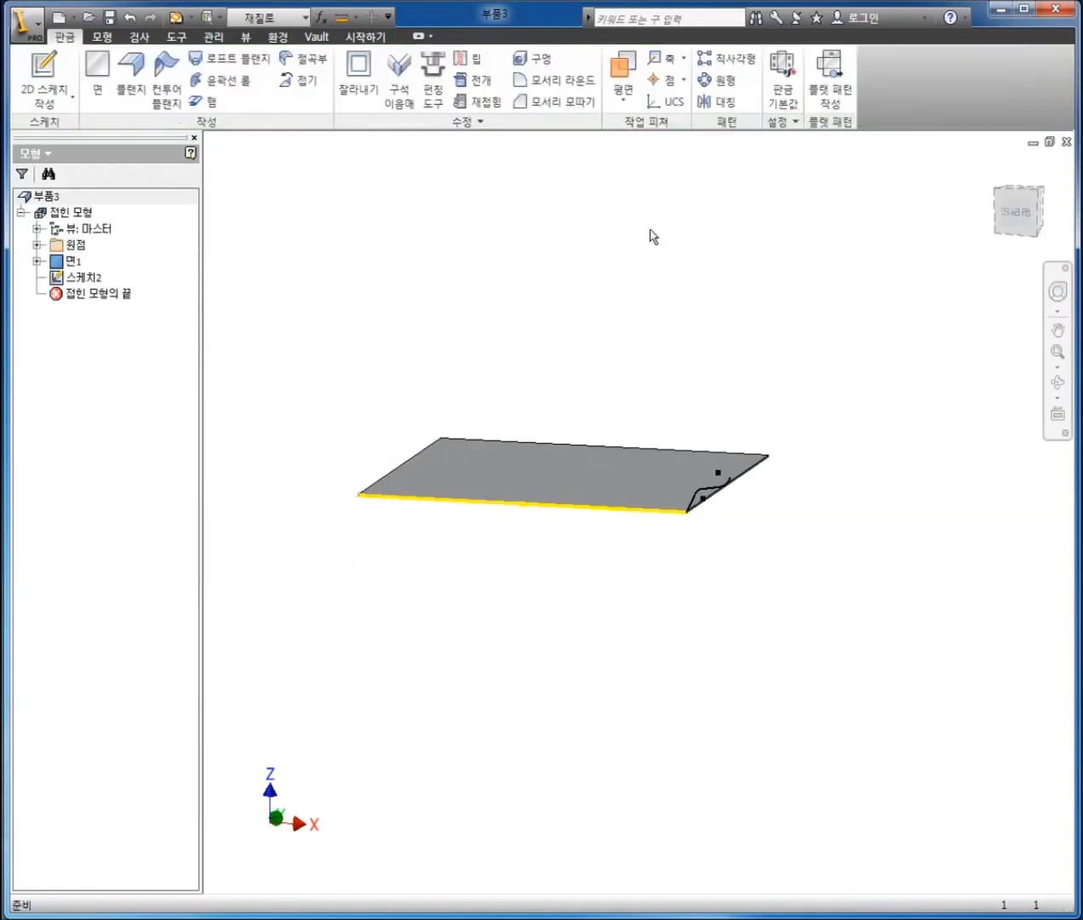
Step: Set up a Contour Flange from the sketched open profile and apply it to the plate's entire edge loop
scroll(707, 509, "down", 3)
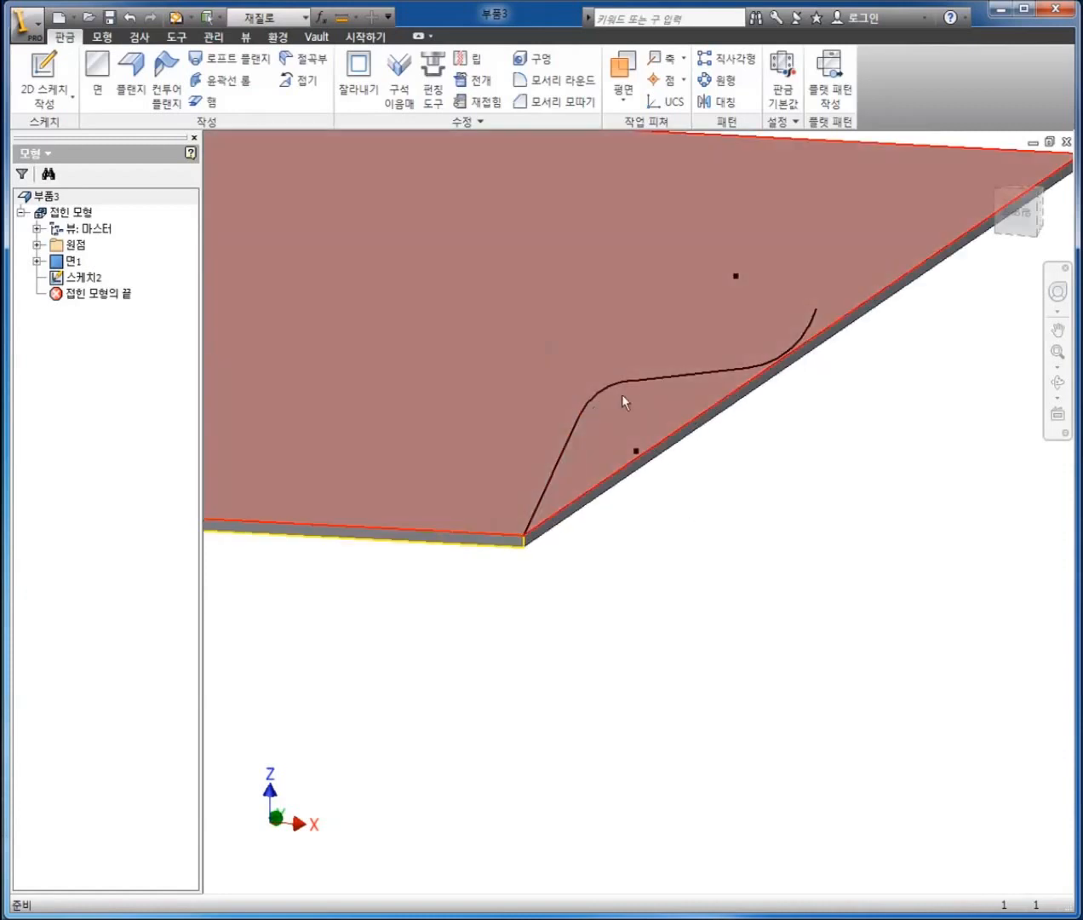
scroll(798, 554, "up", 2)
scroll(798, 554, "up", 1)
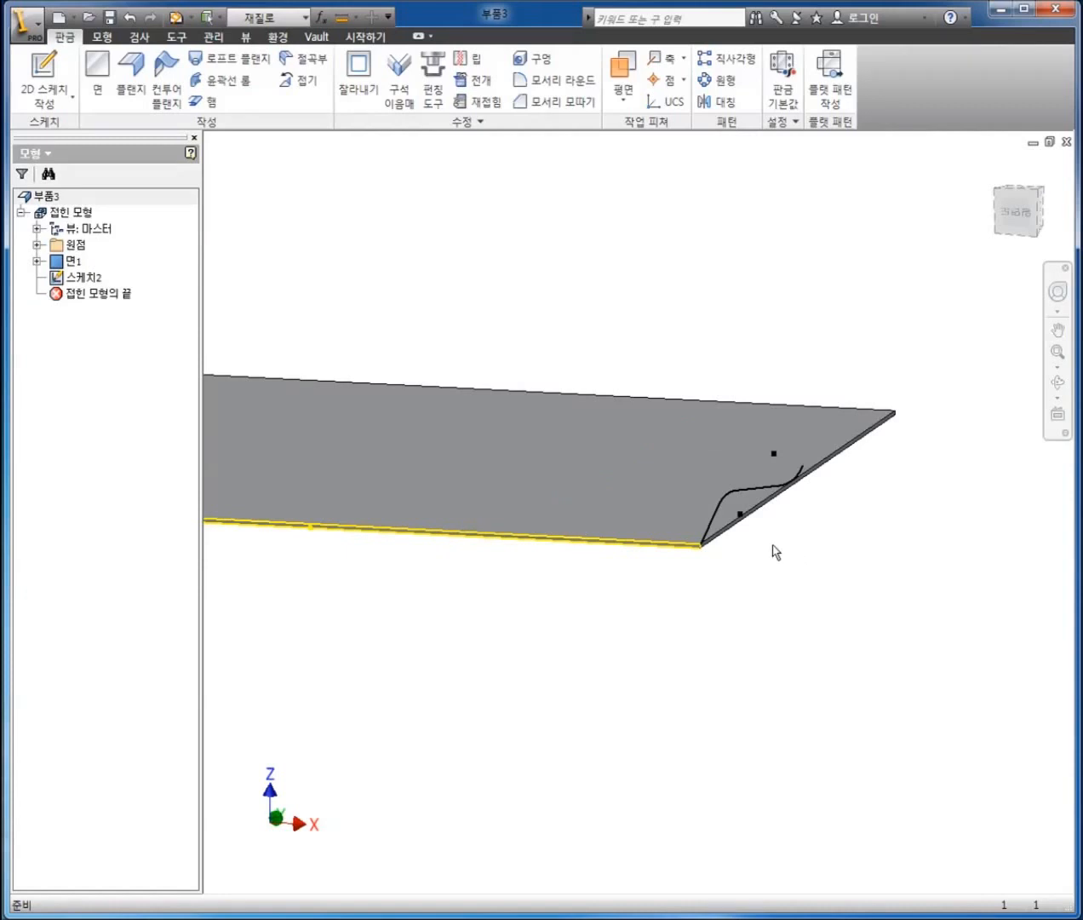
scroll(742, 513, "down", 3)
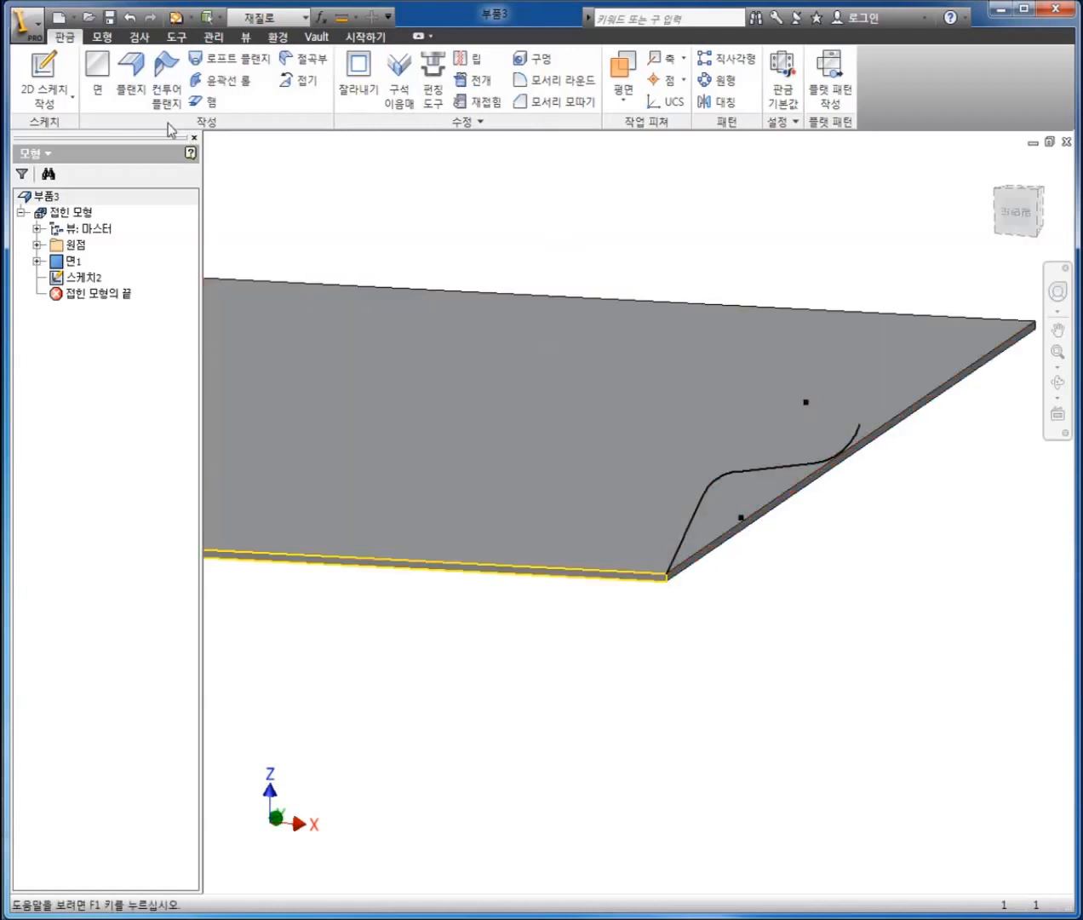
left_click(167, 85)
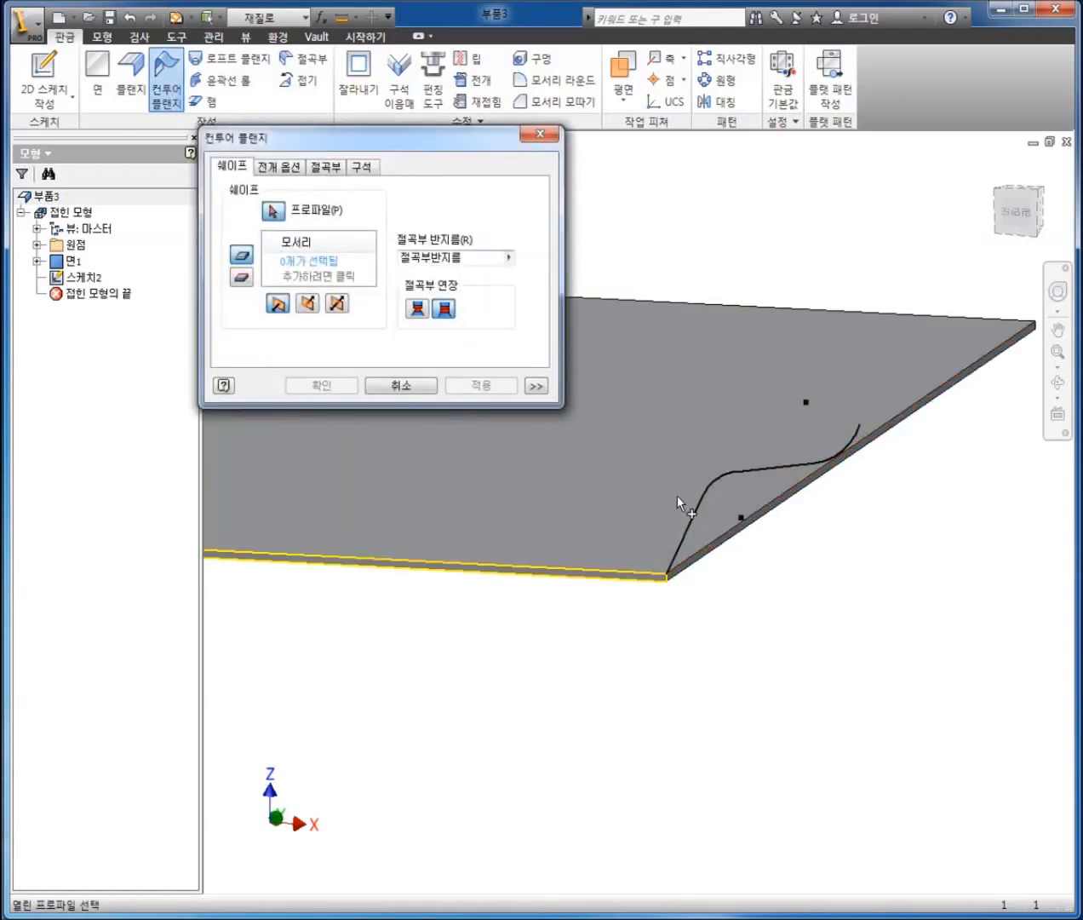
left_click(698, 511)
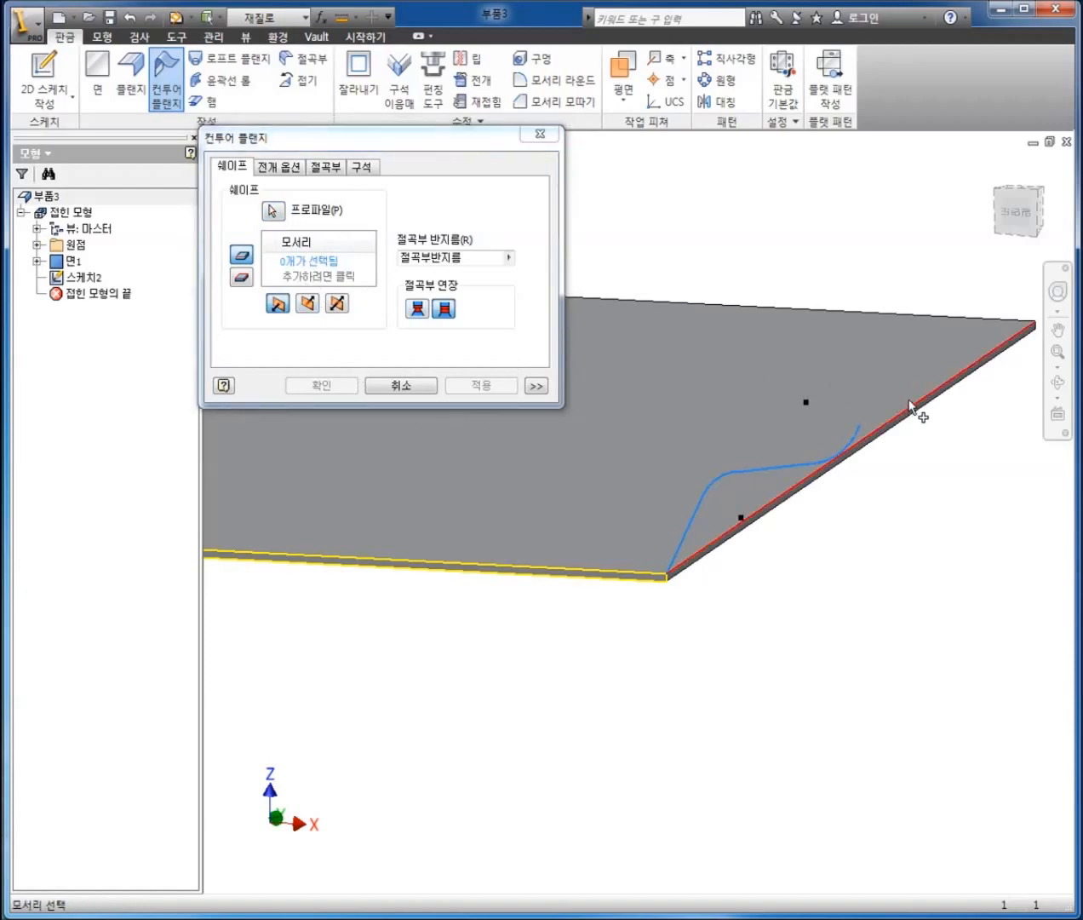
scroll(848, 691, "up", 1)
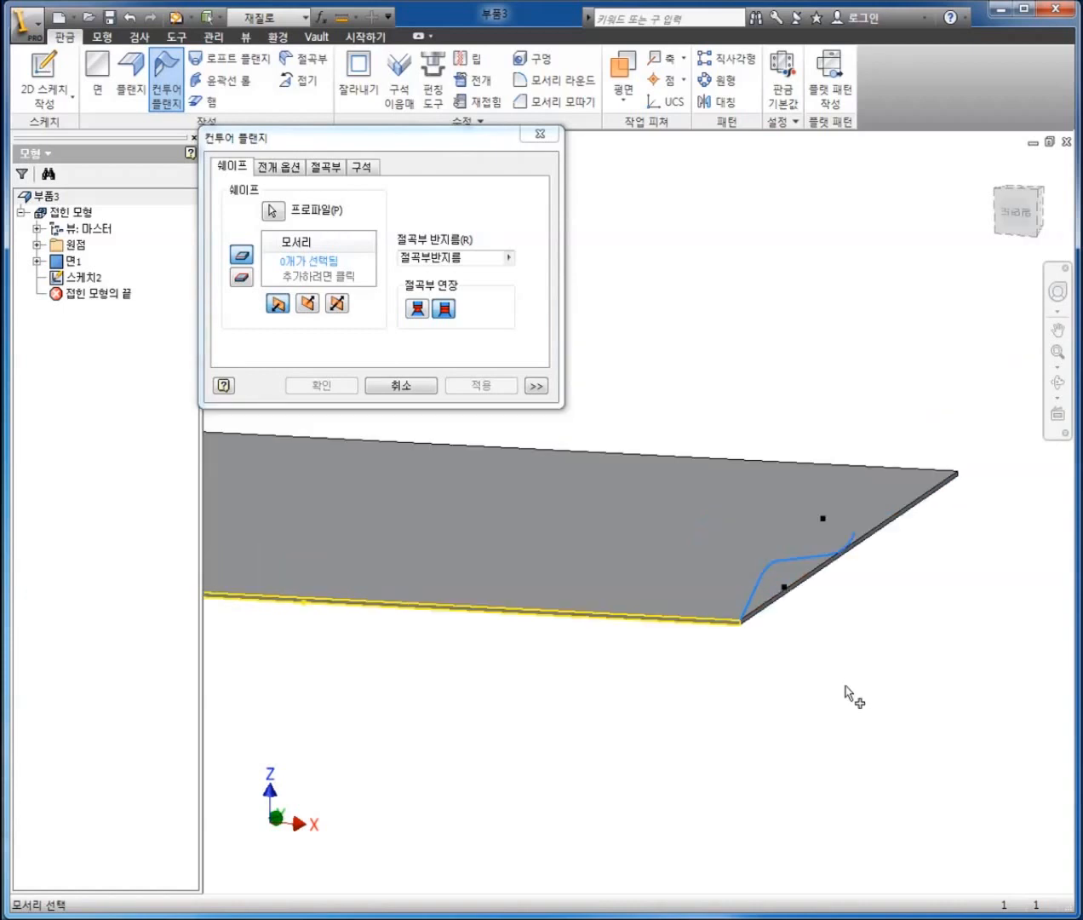
scroll(784, 702, "up", 1)
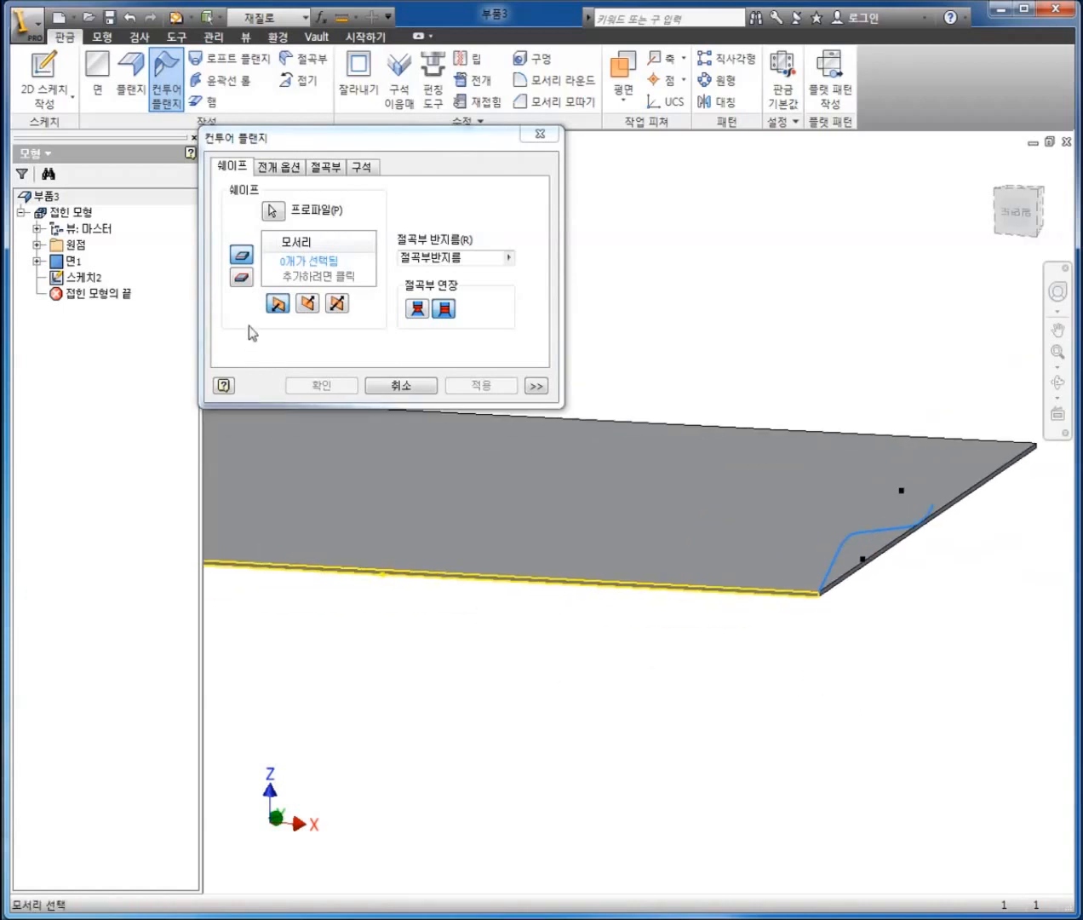
left_click(242, 276)
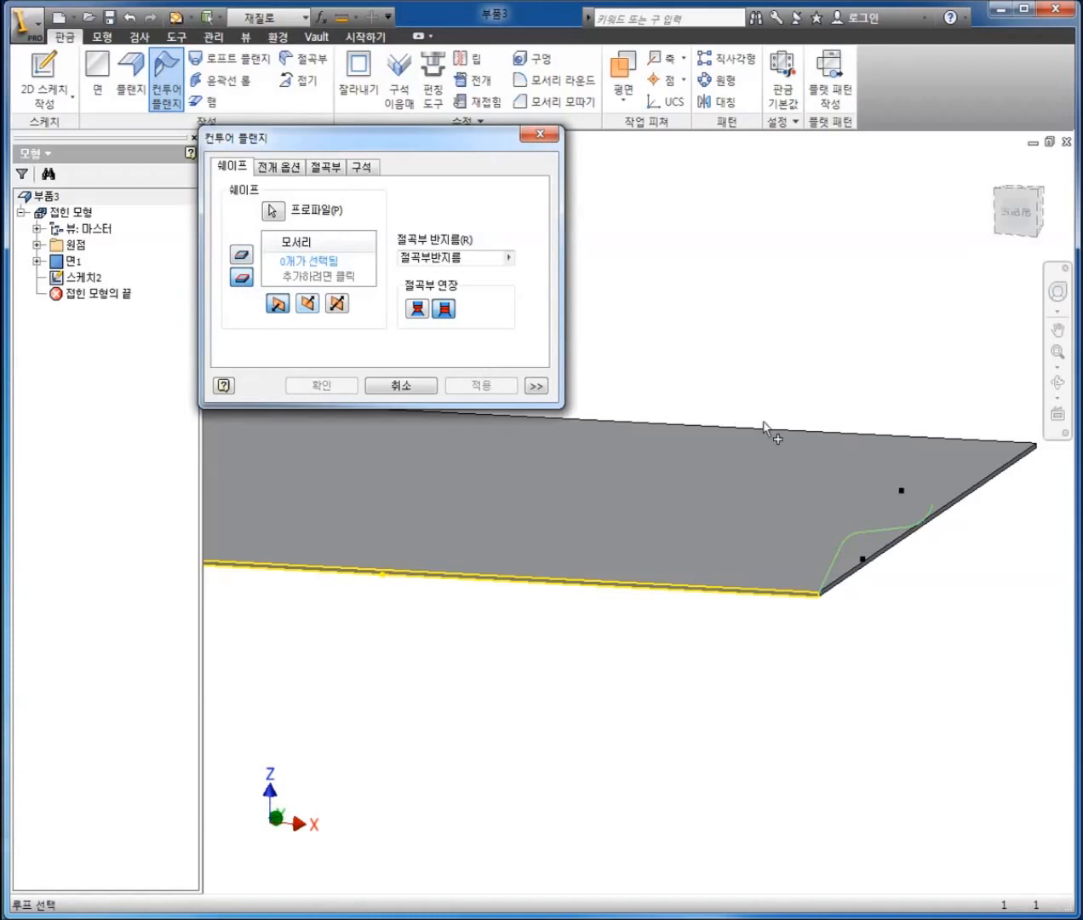
left_click(968, 497)
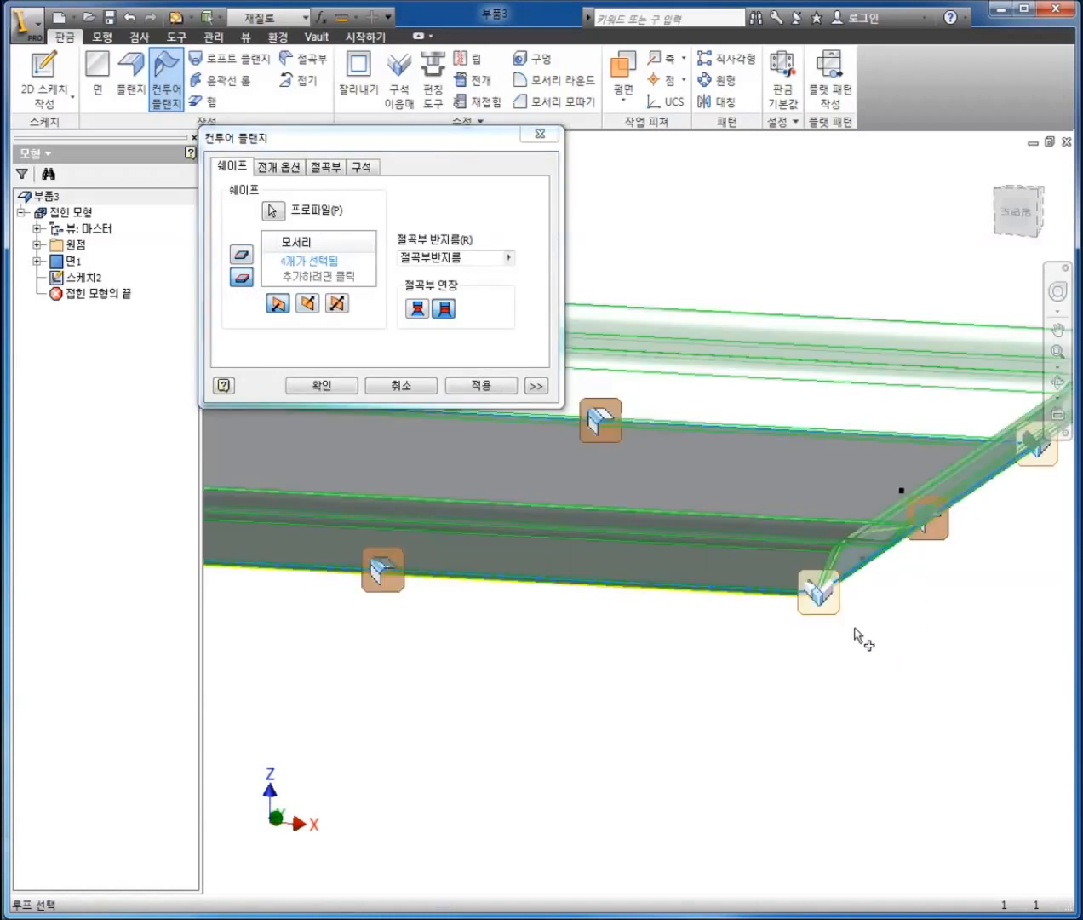
Step: Check the flange preview and its width extent options, and create the contour flange around the plate
scroll(822, 631, "up", 2)
key("F4")
left_click_drag(736, 571, 628, 631)
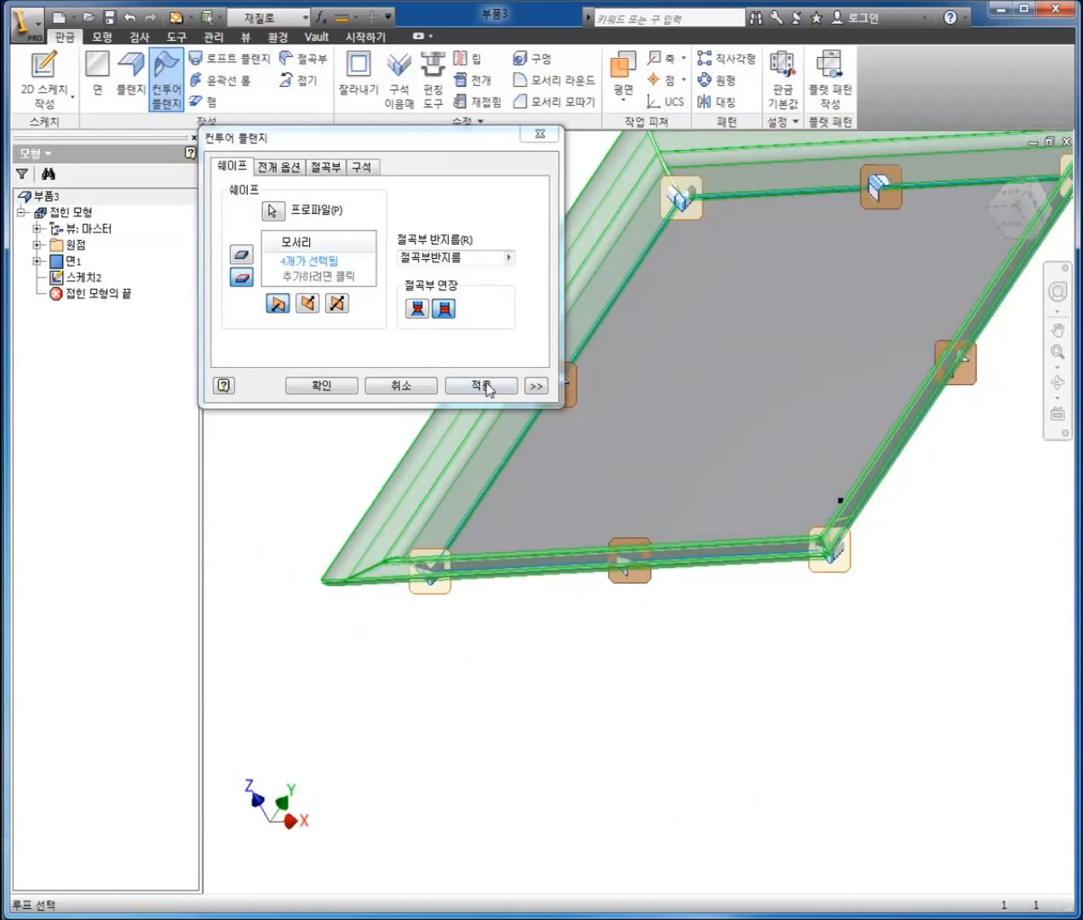
left_click(535, 385)
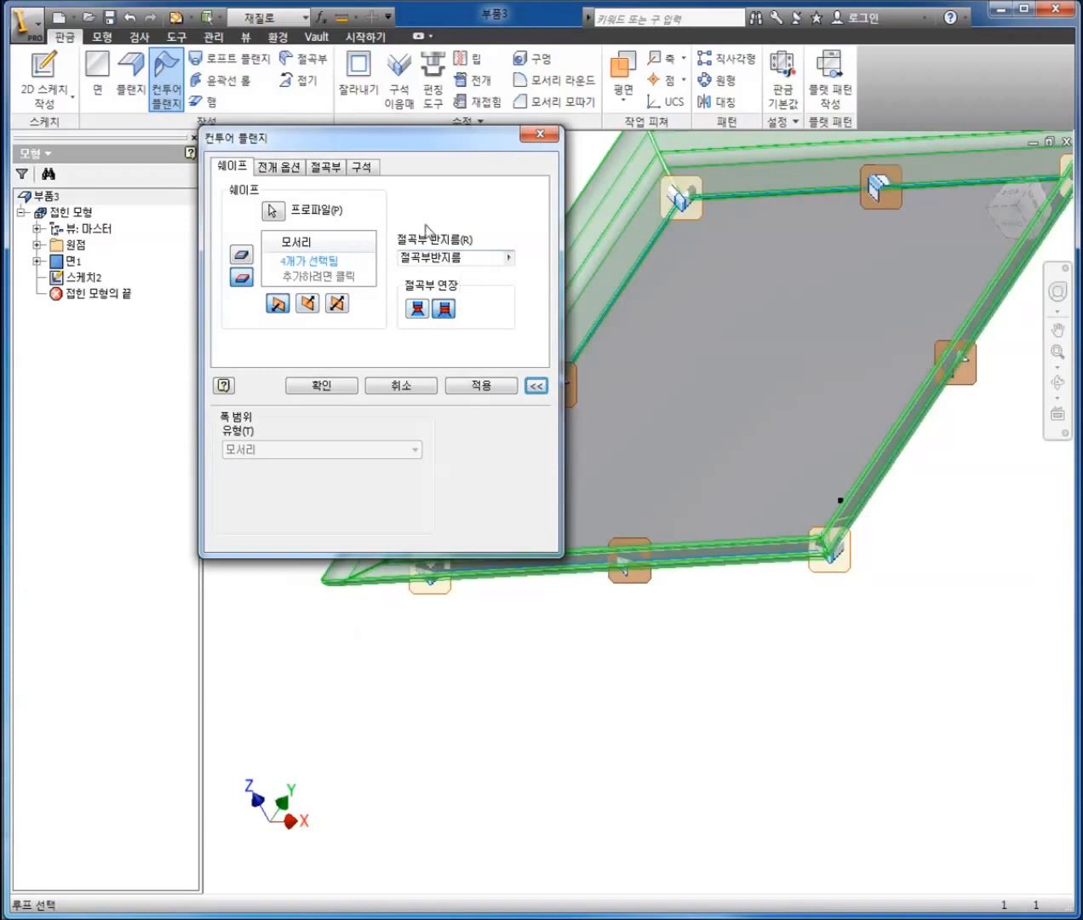
left_click(340, 388)
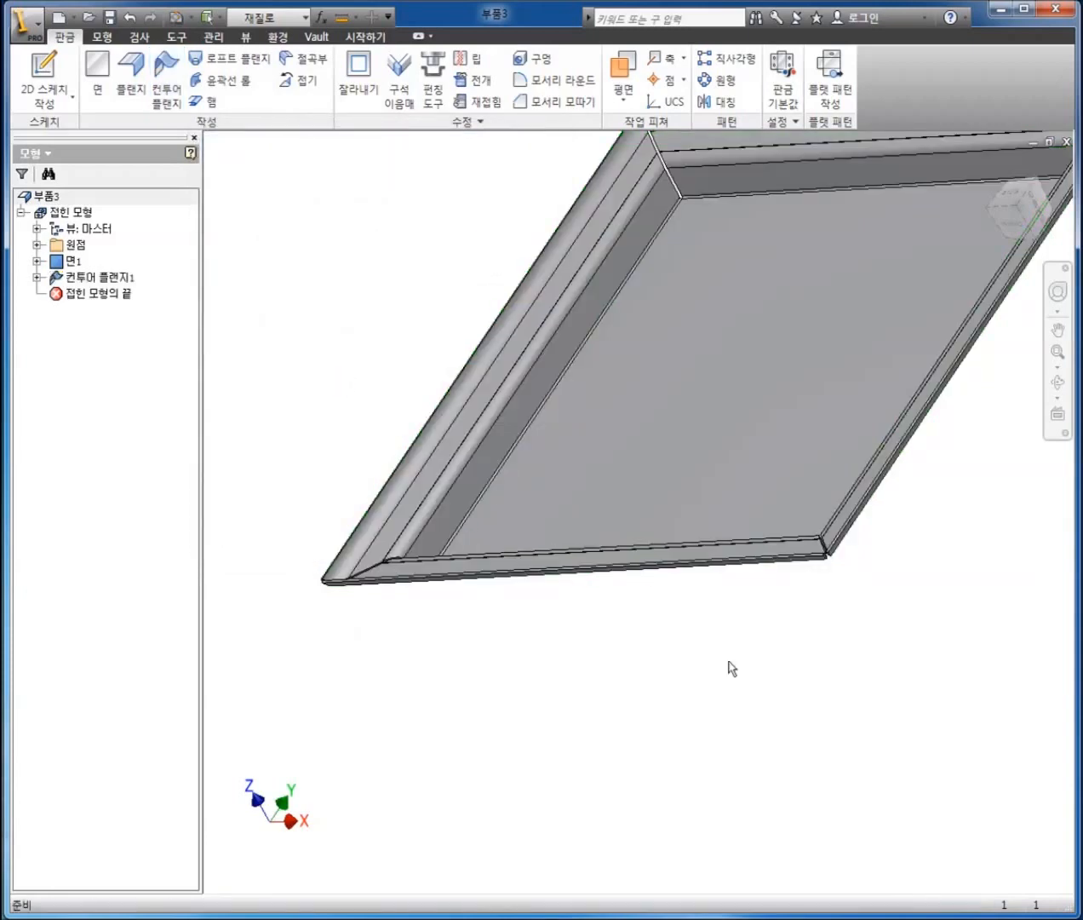
Step: Examine the corner joint and the curved bend faces of the contour flange up close
middle_click_drag(737, 663, 507, 412, "shift")
scroll(625, 491, "down", 5)
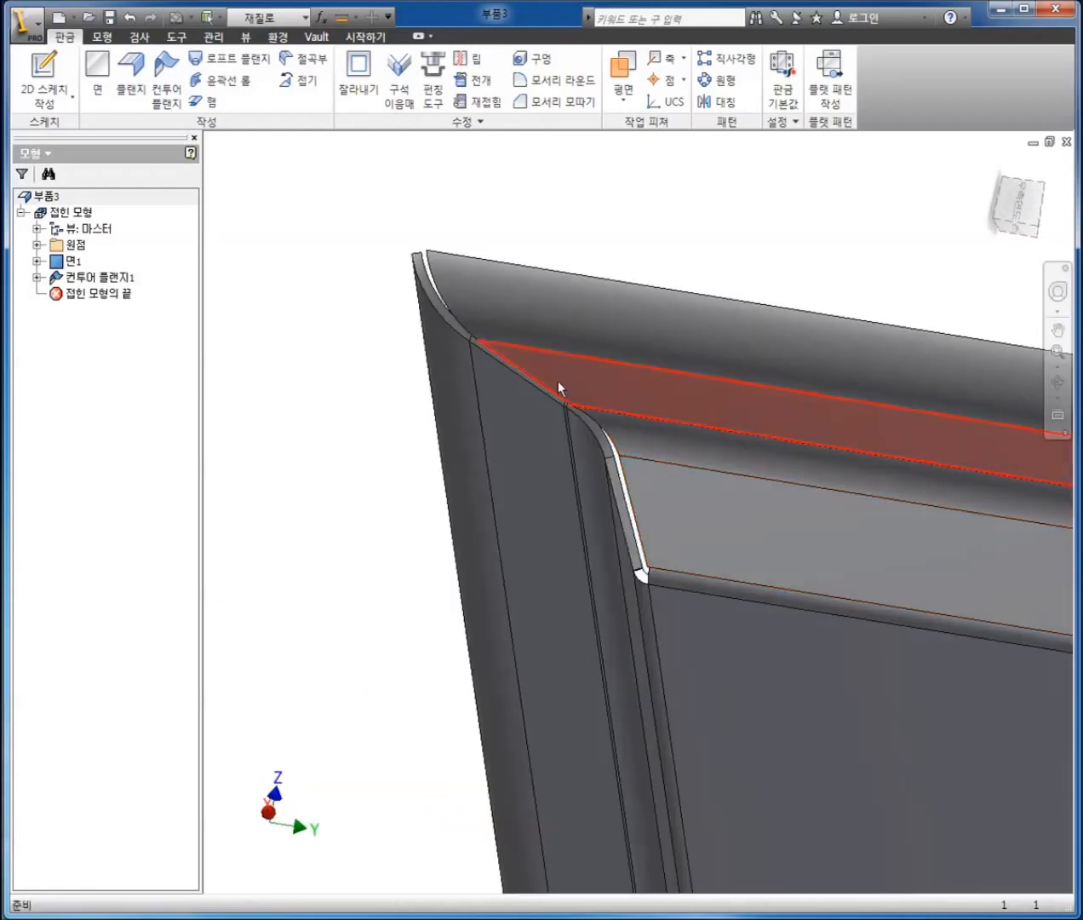
scroll(569, 483, "up", 2)
middle_click_drag(565, 512, 524, 474, "shift")
left_click(579, 518)
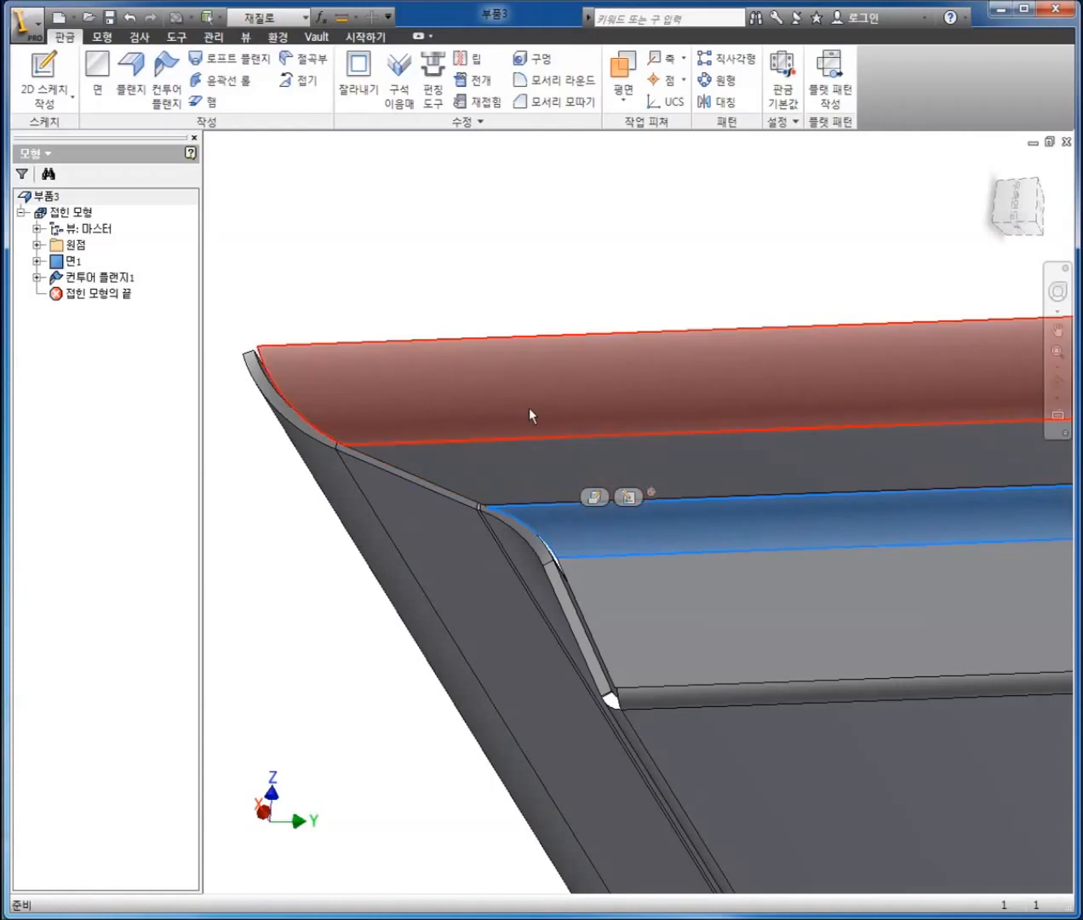
left_click(528, 396)
left_click(543, 257)
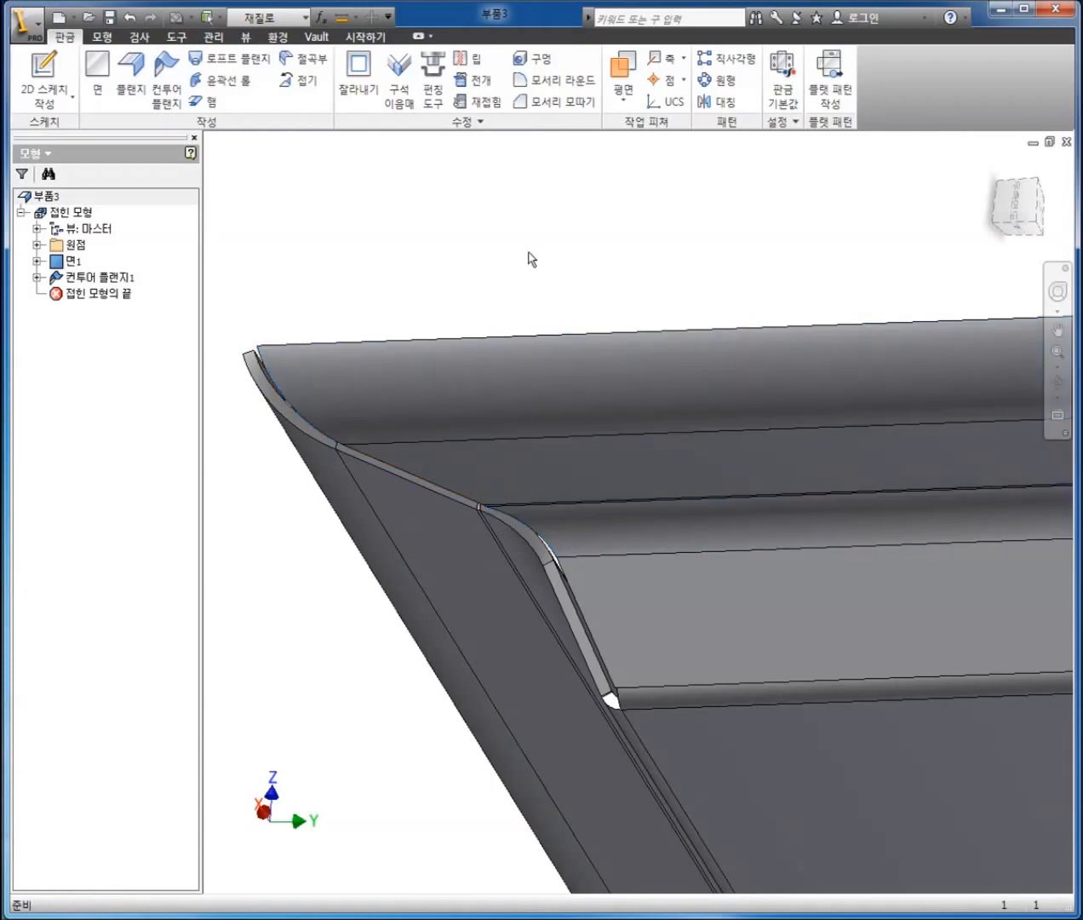
Step: Create the flat pattern of the flanged plate and return to the folded part
scroll(543, 269, "up", 2)
scroll(544, 273, "up", 4)
middle_click_drag(633, 362, 551, 491, "shift")
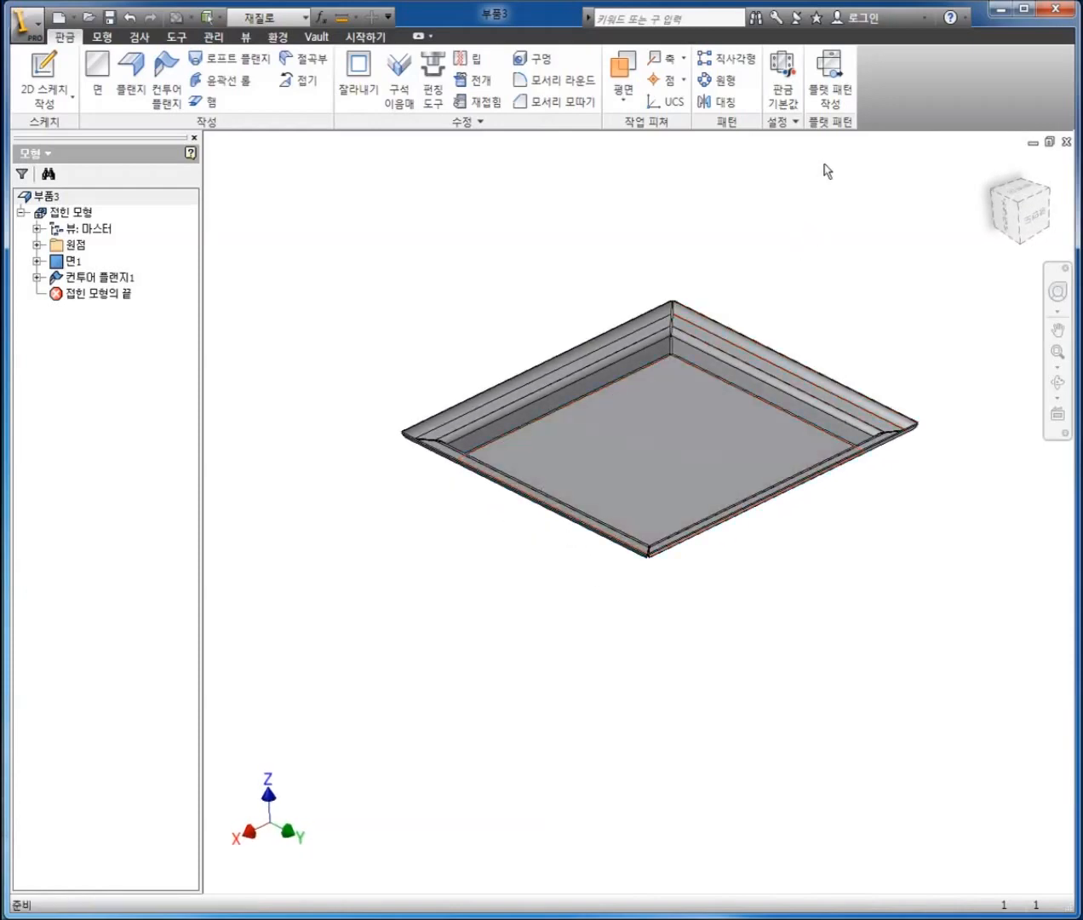
left_click(824, 85)
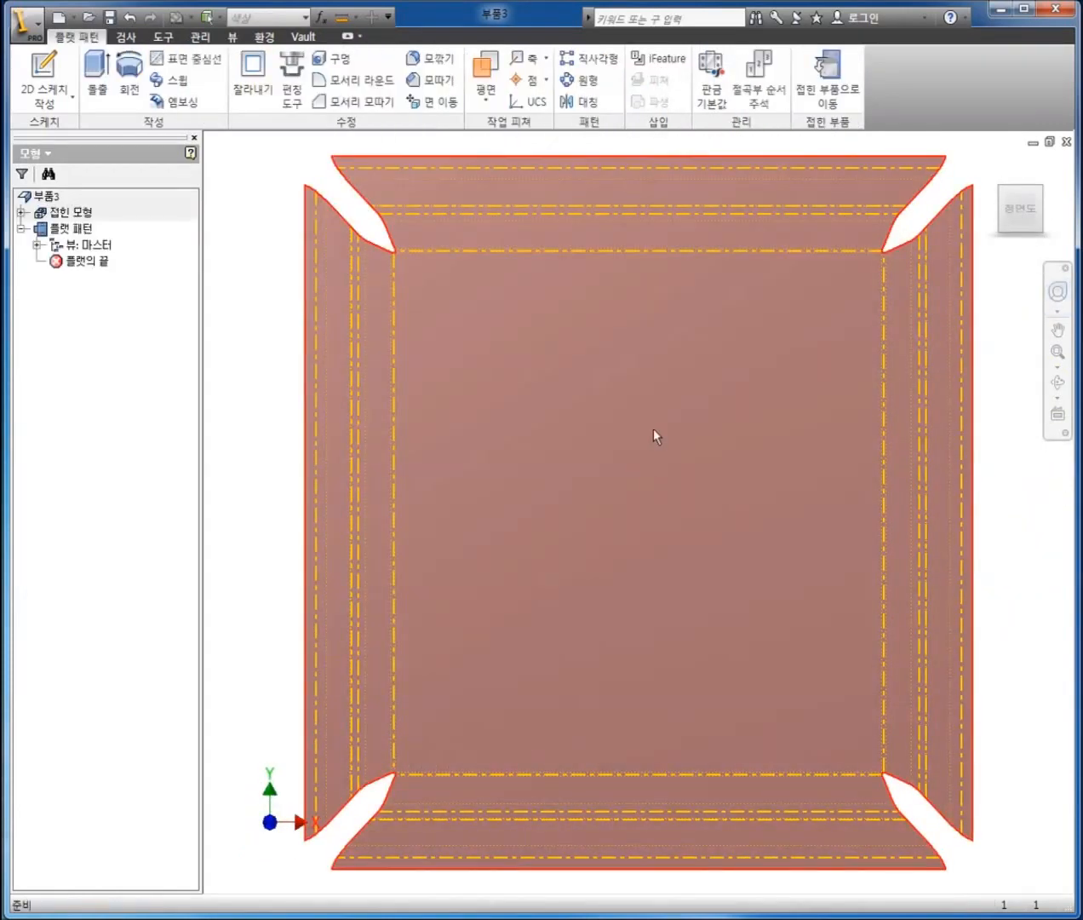
left_click(834, 96)
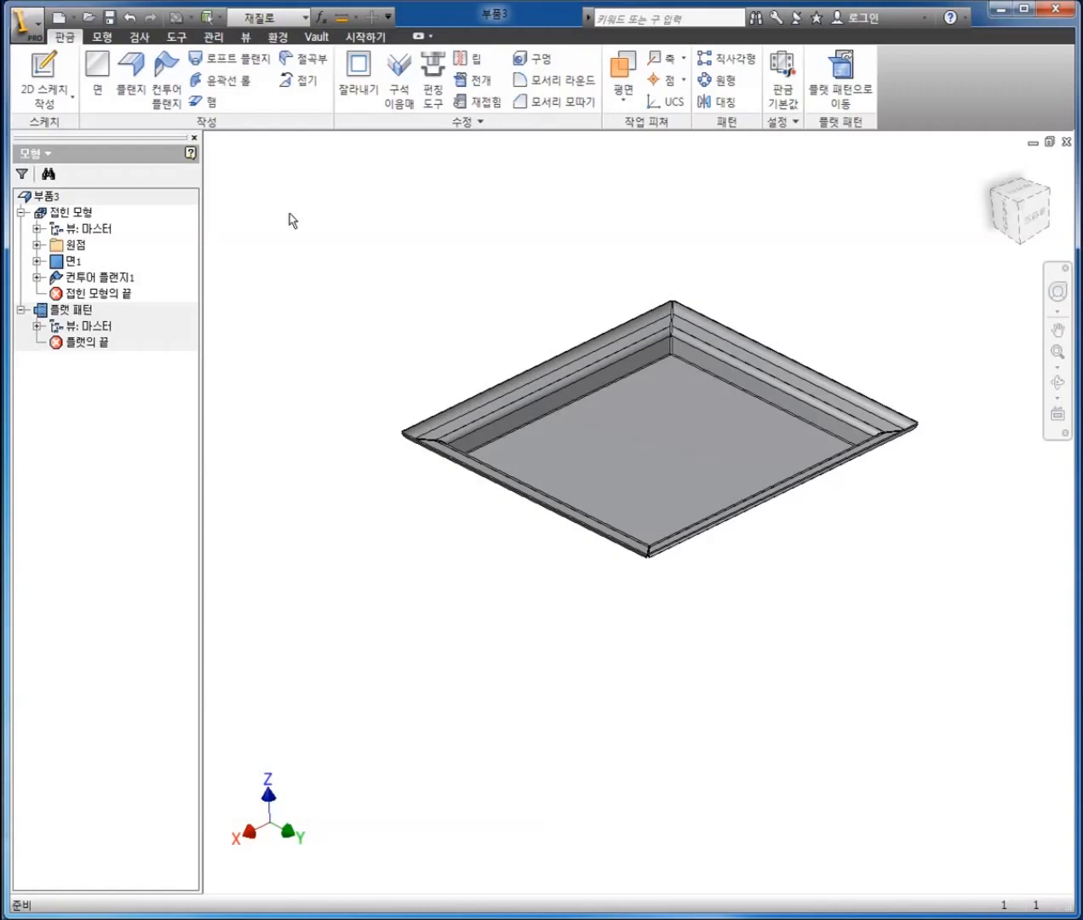
Step: Create a new sheet metal part and sketch a circle about 20.7 mm in diameter centred on the origin
left_click(57, 18)
double_click(260, 281)
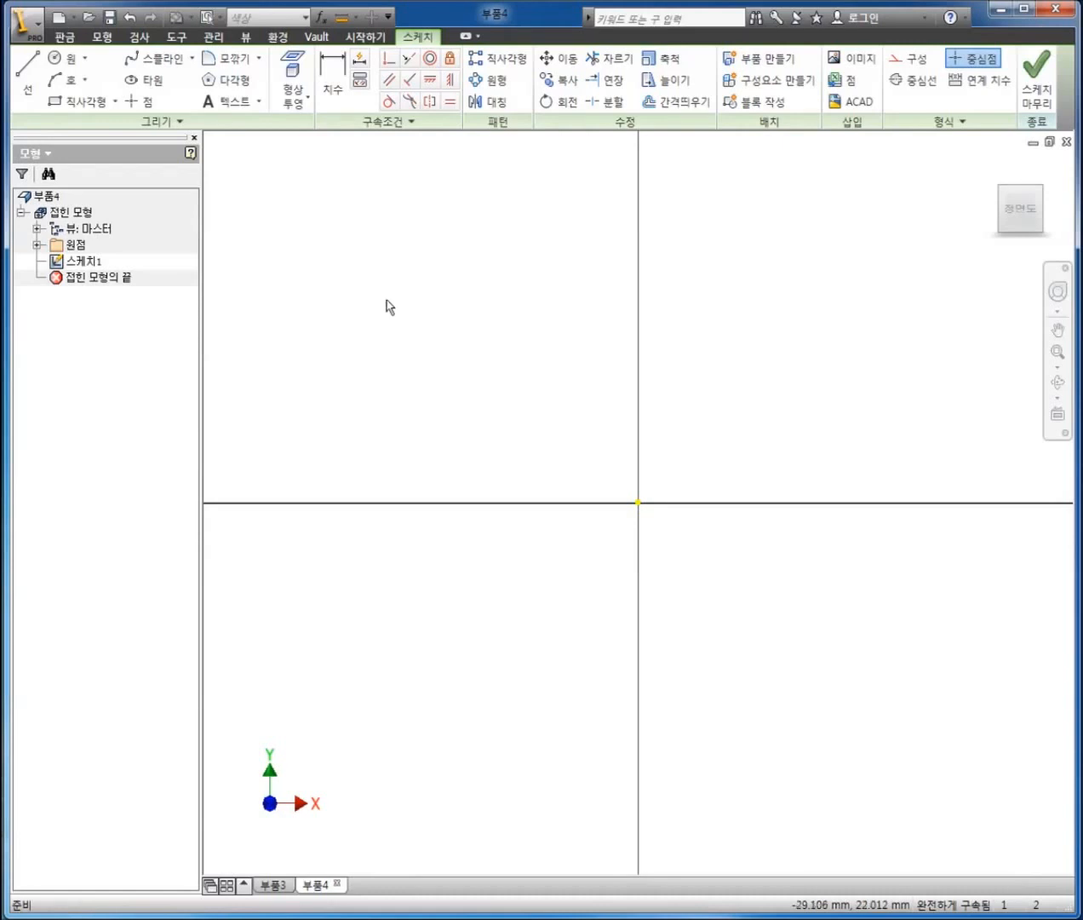
right_click(464, 400)
left_click(396, 369)
left_click(638, 502)
left_click(615, 414)
Step: Dimension the circle's diameter to 50 mm and finish the sketch
right_click(599, 327)
left_click(562, 354)
left_click(581, 425)
left_click(543, 374)
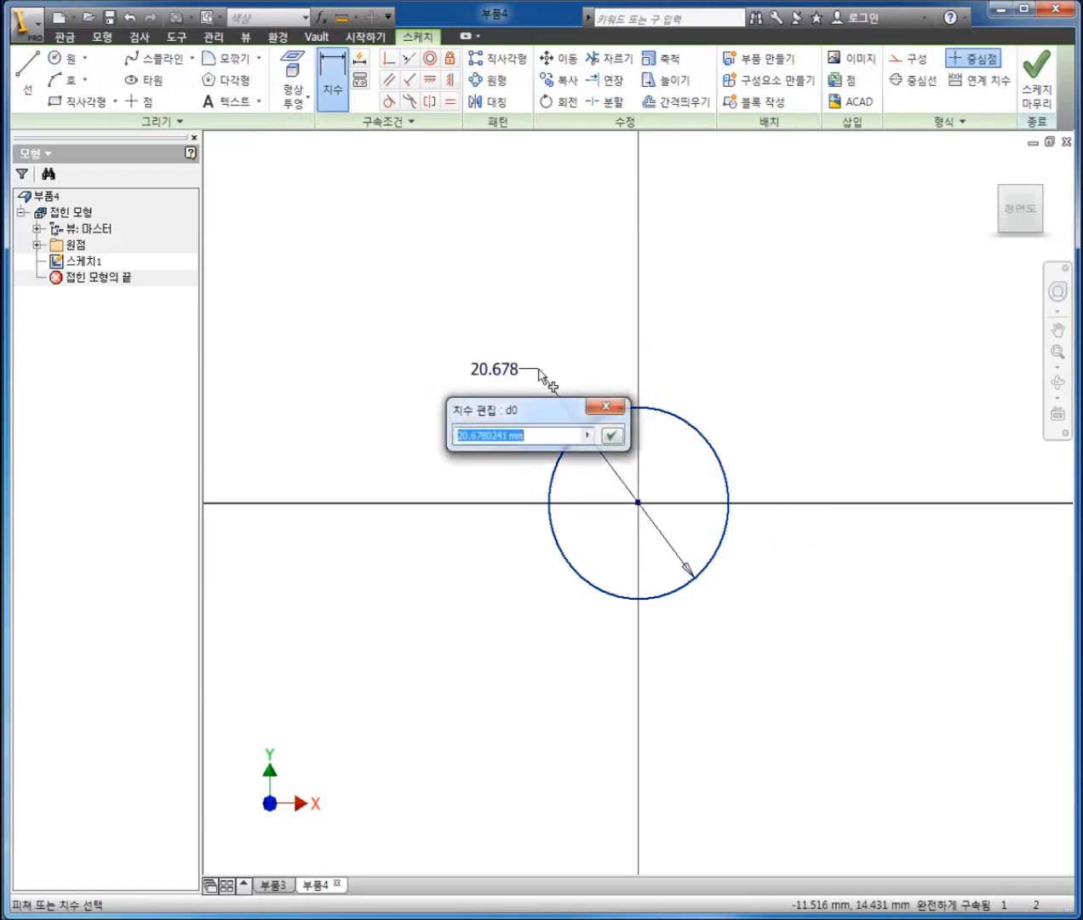
type("50")
key("Return")
scroll(581, 473, "up", 2)
scroll(580, 474, "down", 4)
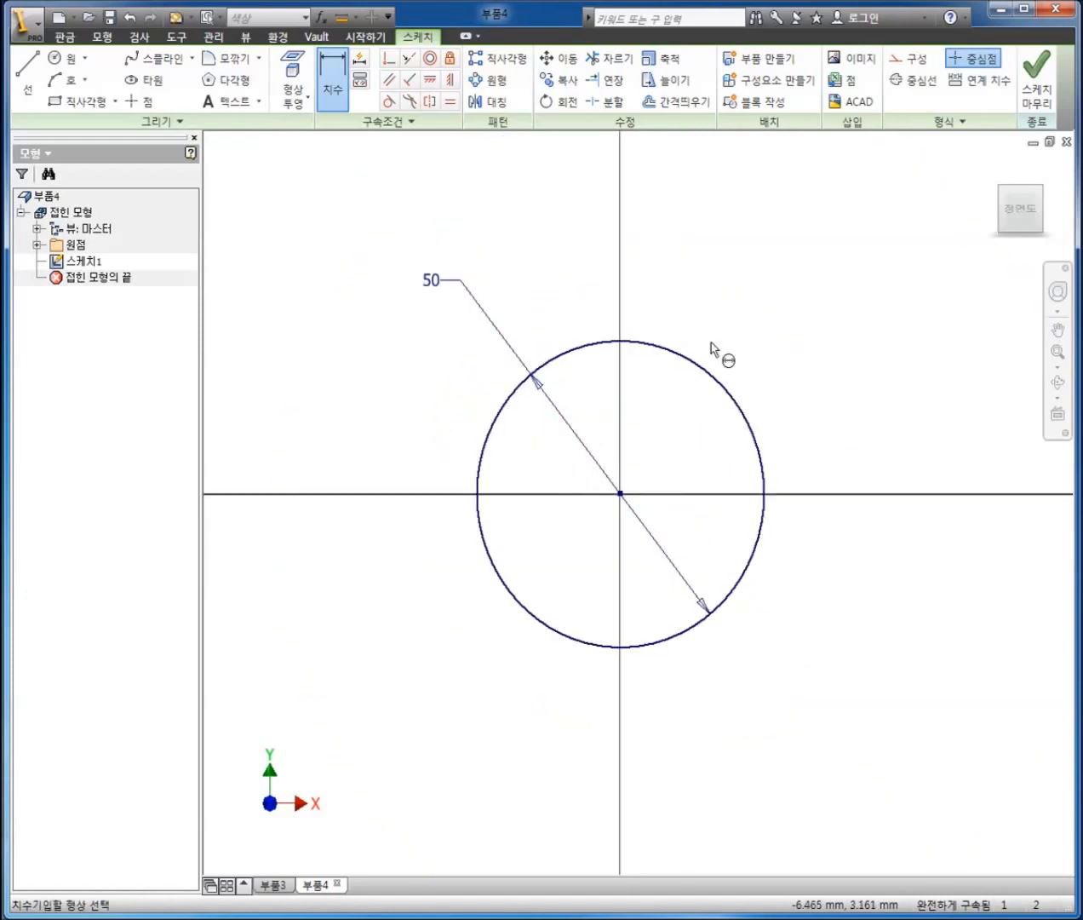
left_click(1033, 85)
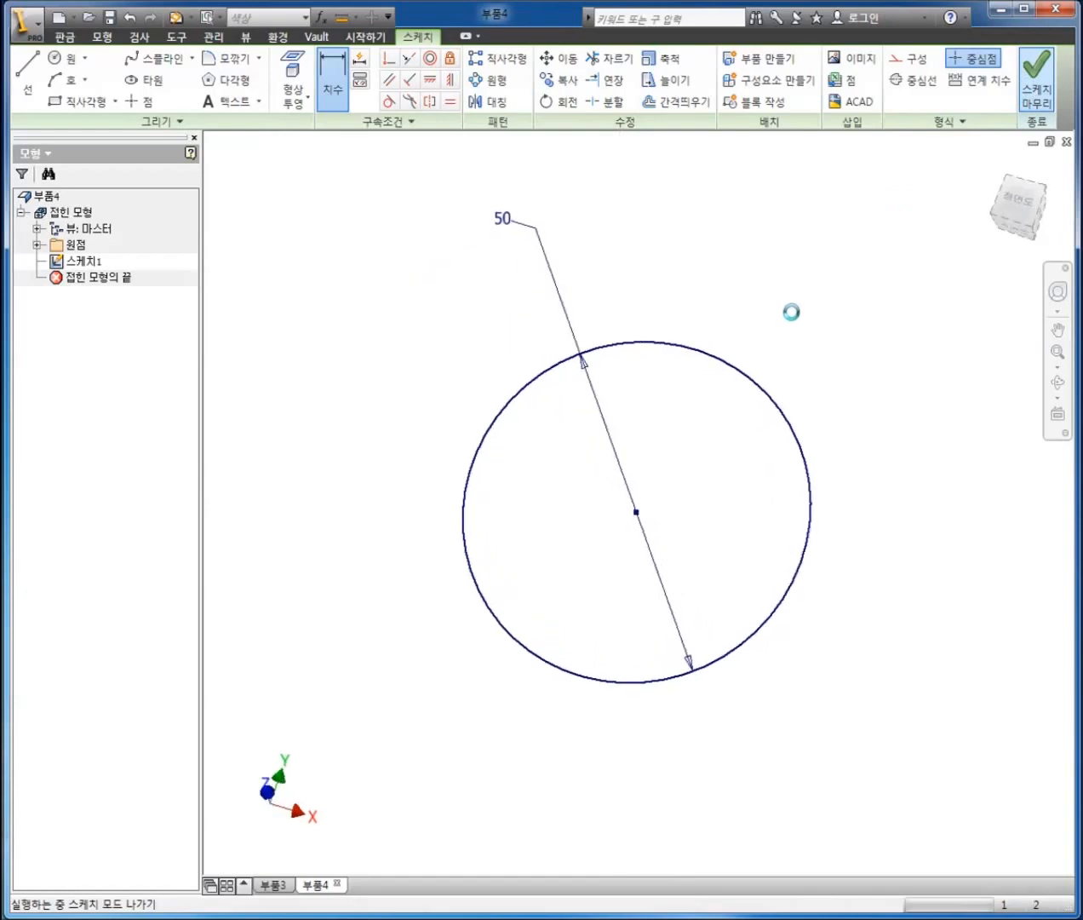
Step: Create a work plane offset 75 mm above the XY plane
left_click(623, 72)
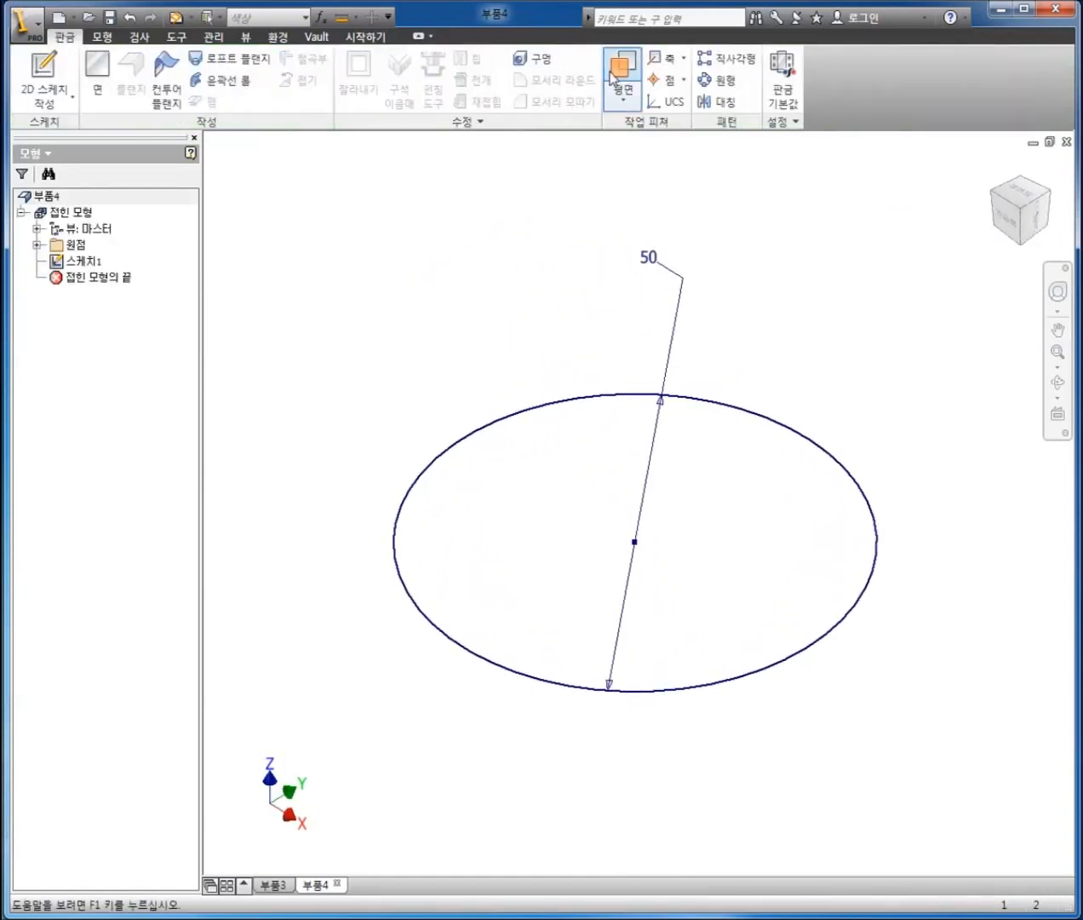
left_click(37, 246)
left_click(98, 294)
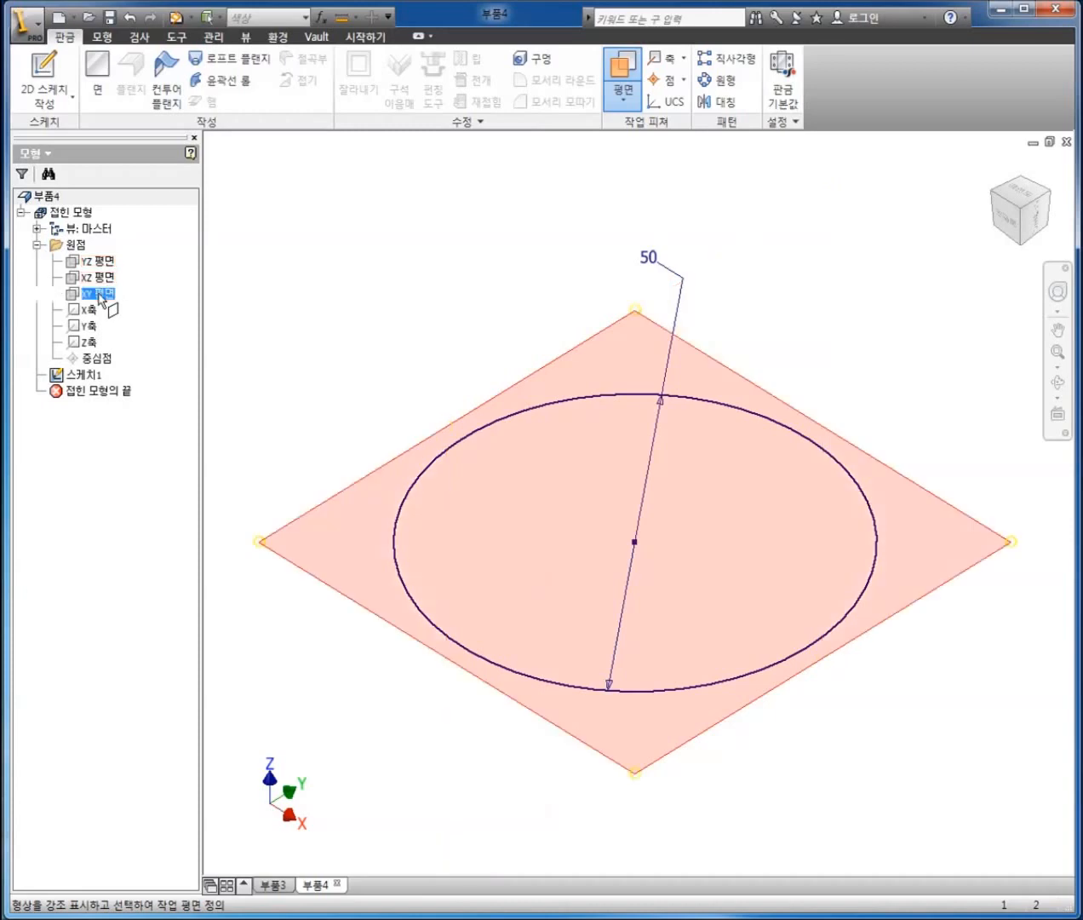
left_click_drag(273, 546, 283, 381)
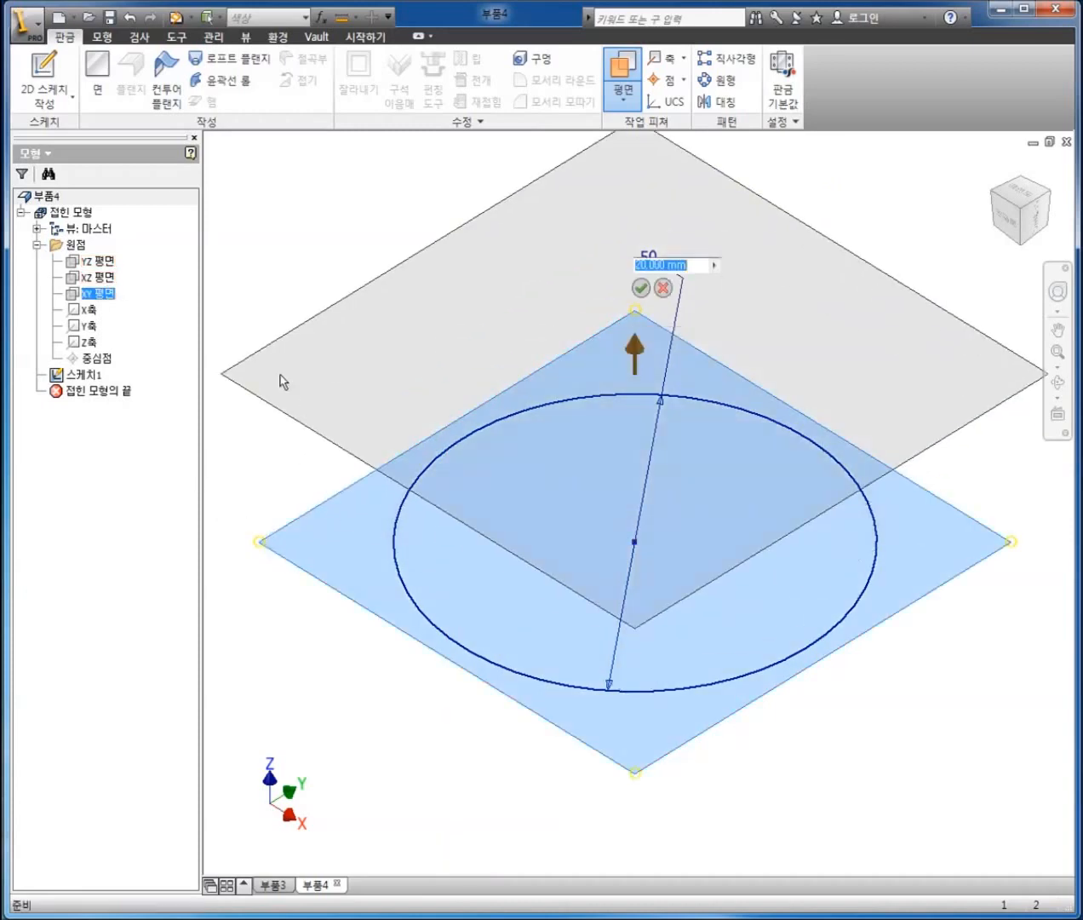
type("75")
key("Return")
scroll(479, 536, "down", 3)
scroll(481, 536, "down", 2)
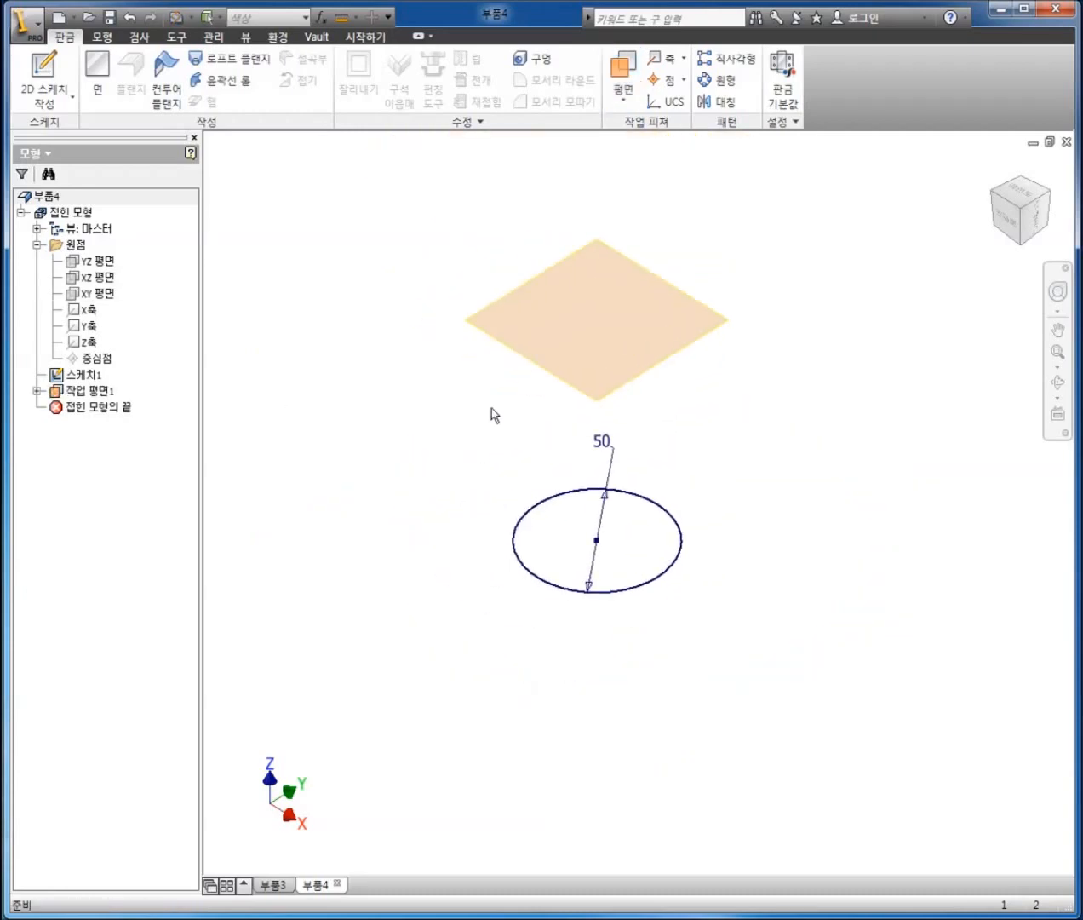
Step: Start a sketch on the offset work plane and draw an origin-centred circle about 76.4 mm in diameter
left_click(45, 70)
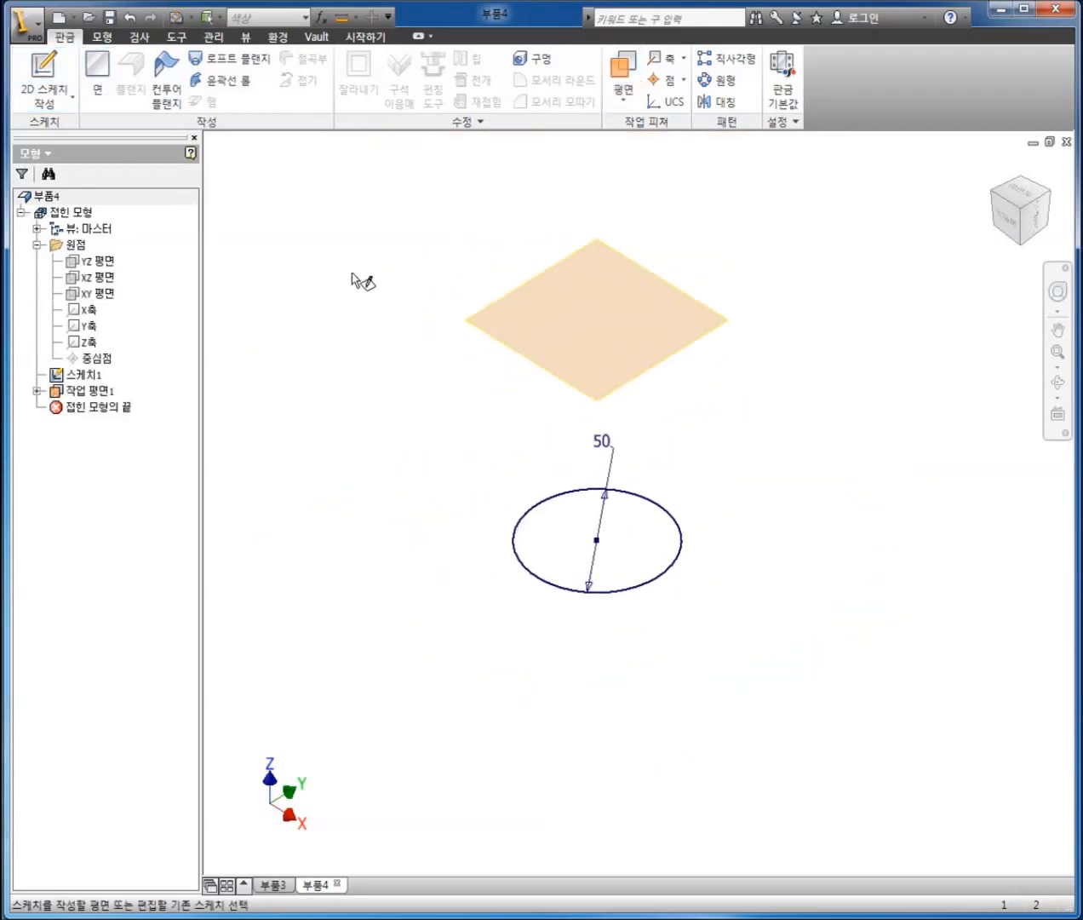
left_click(466, 322)
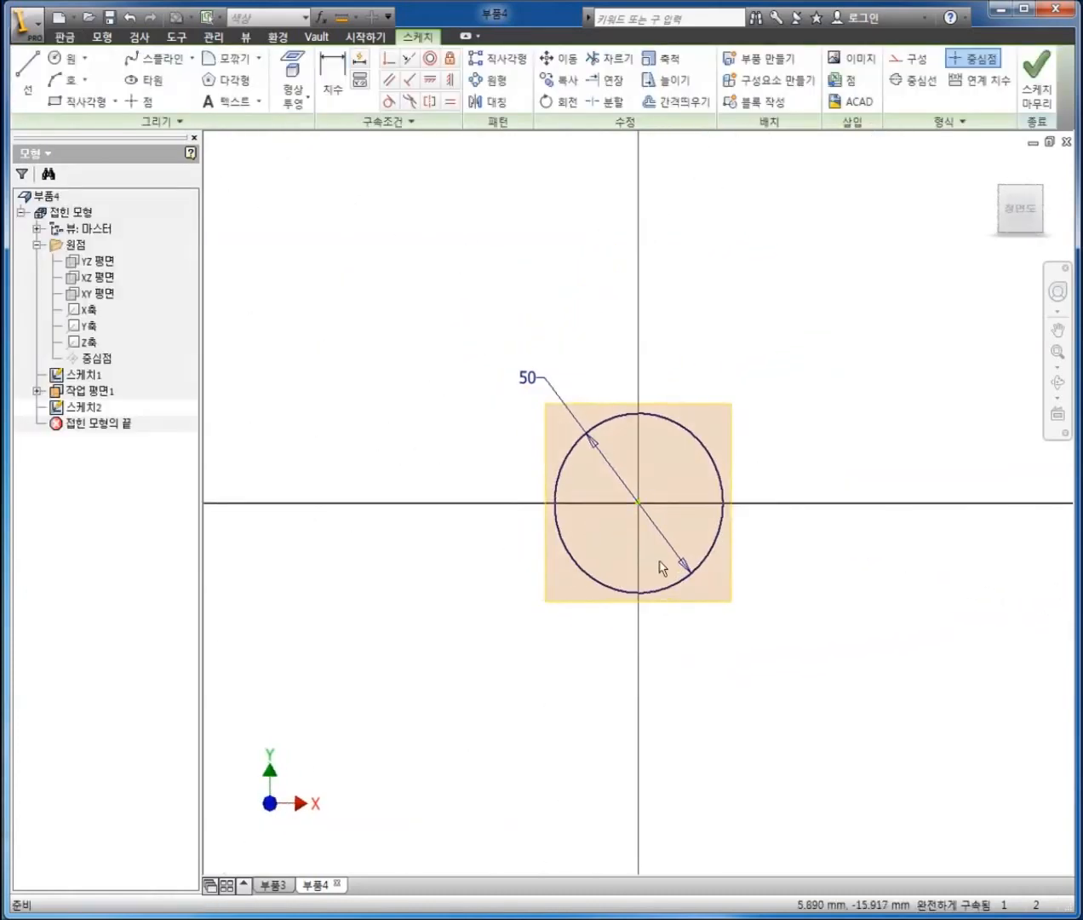
right_click(830, 417)
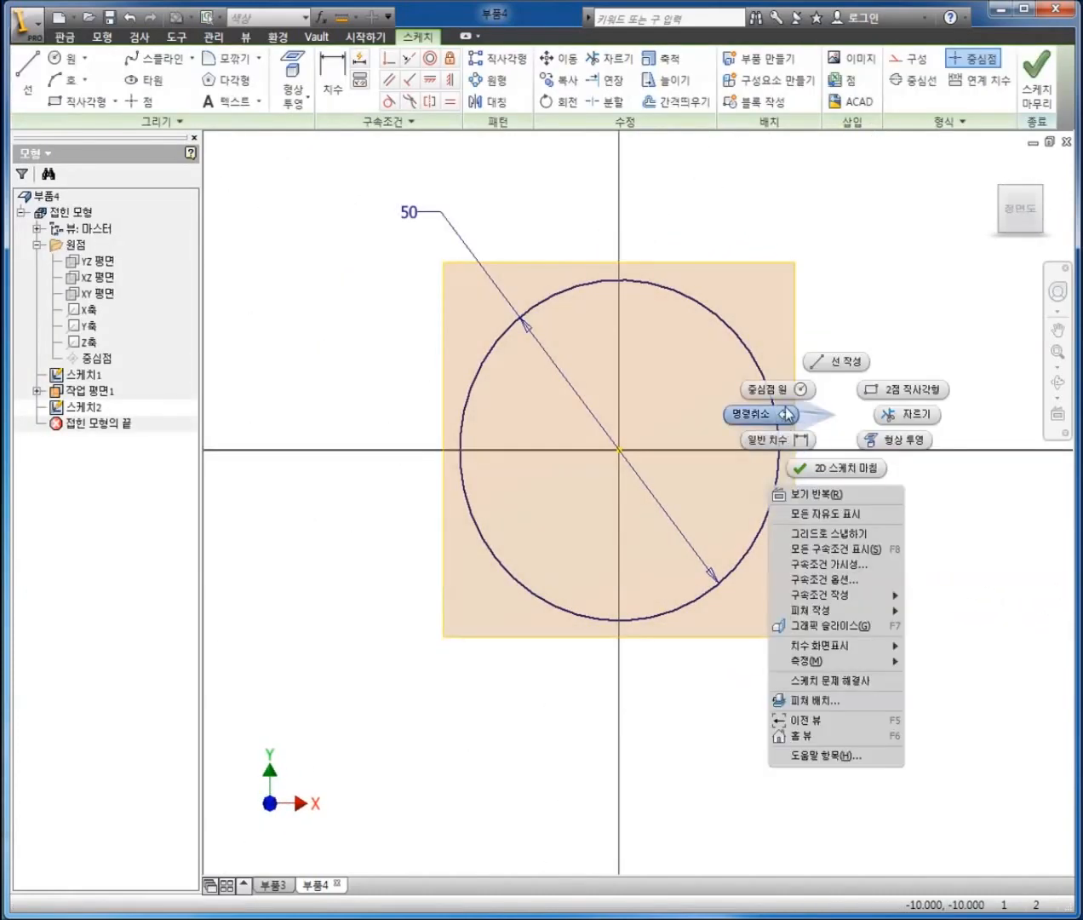
left_click(784, 391)
left_click(619, 451)
Step: Dimension the larger circle's diameter to 75 mm and finish the sketch
right_click(315, 269)
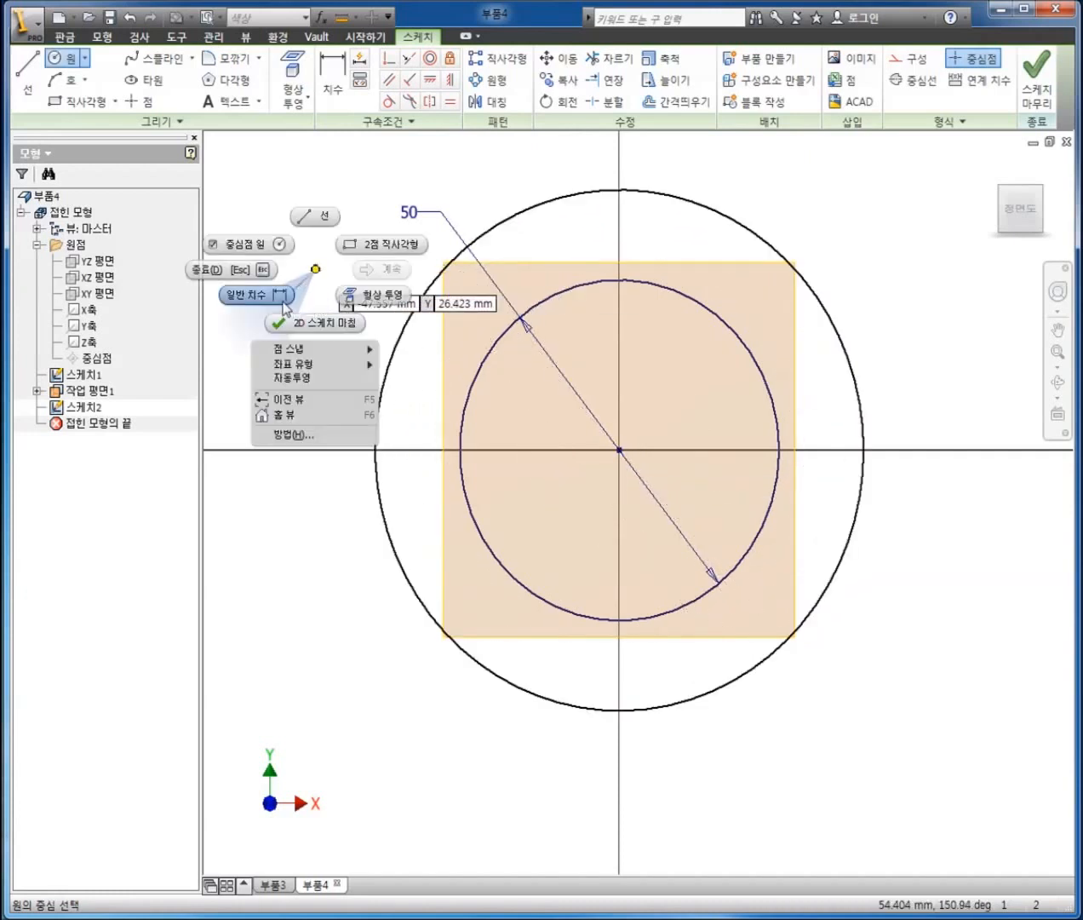
left_click(284, 298)
left_click(417, 315)
left_click(356, 292)
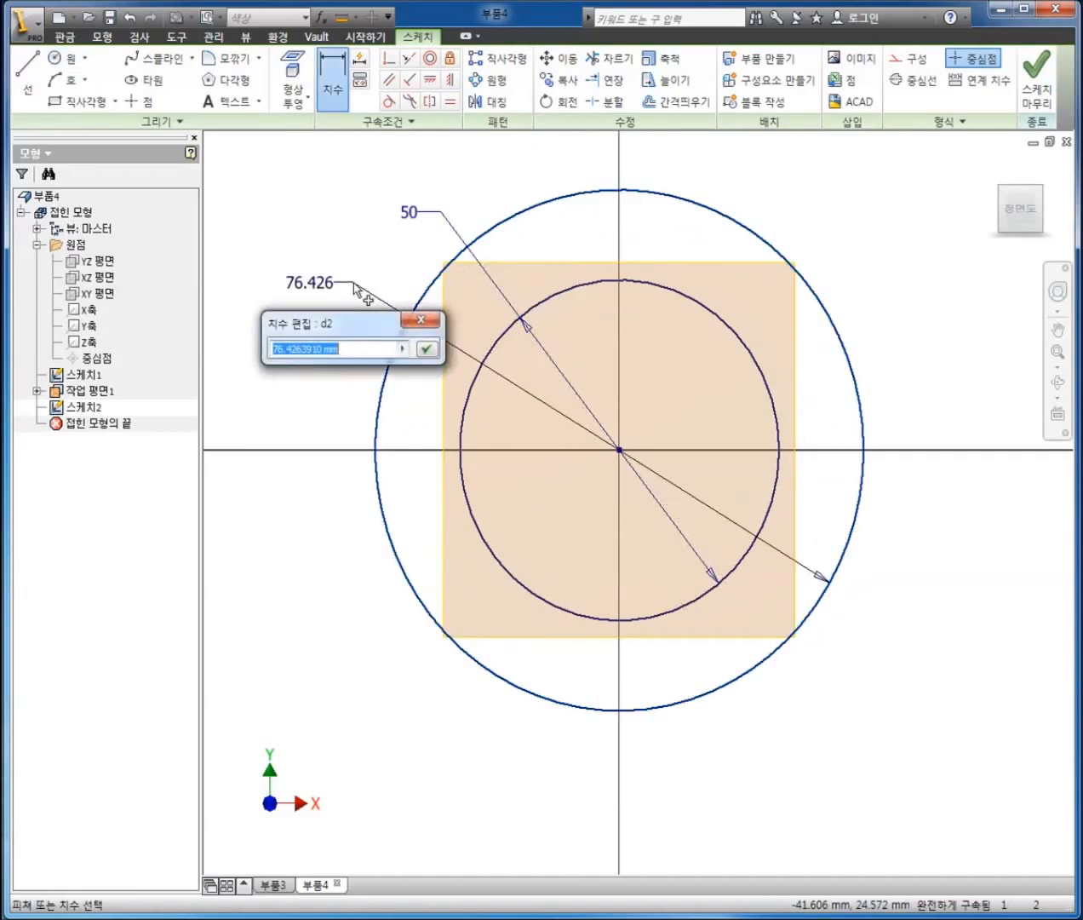
type("75")
key("Return")
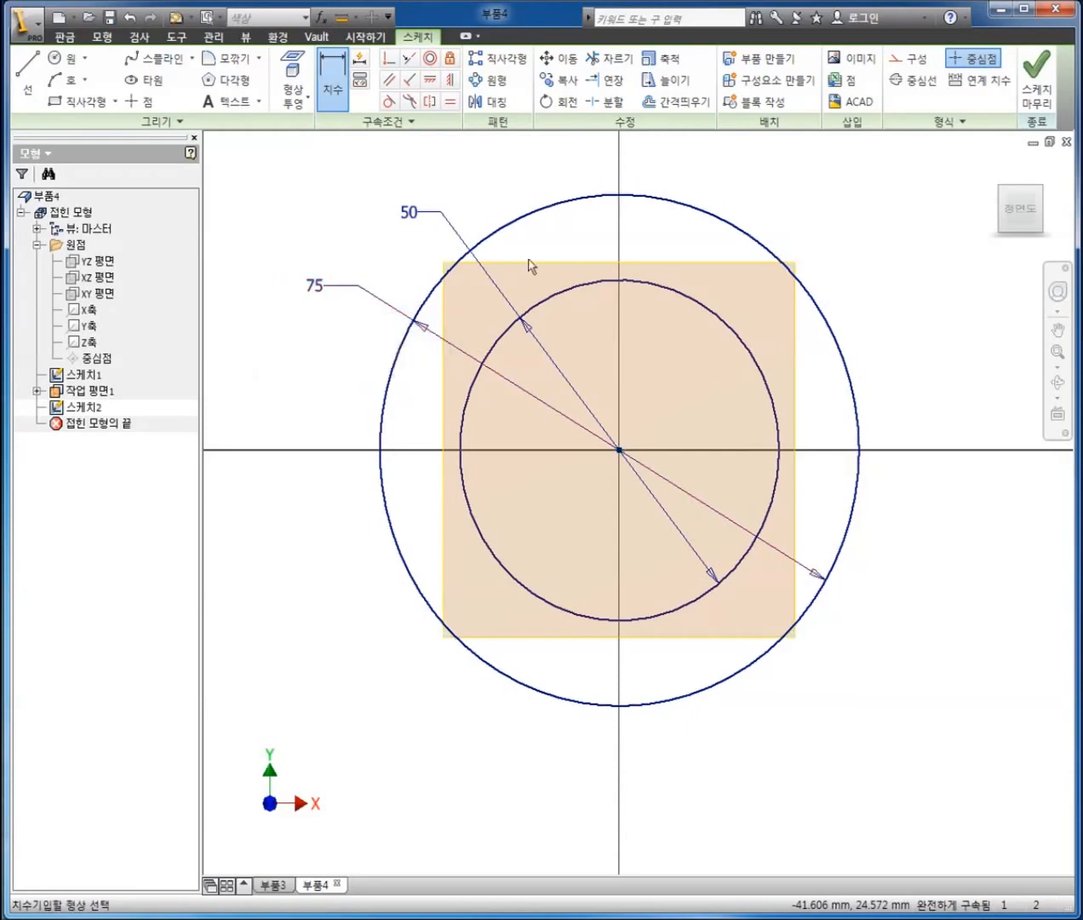
left_click(1036, 85)
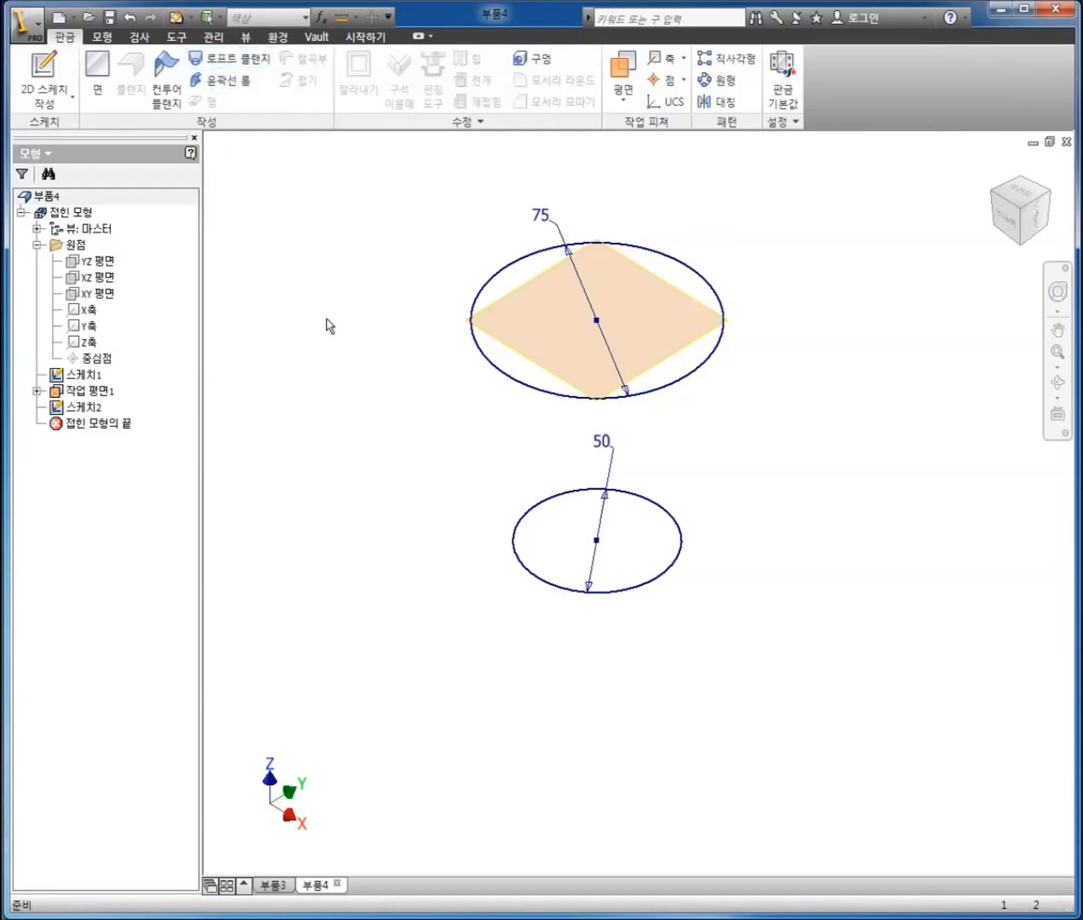
Step: Create a lofted flange between the 50 mm and 75 mm circles using the smooth die-formed output
left_click(245, 68)
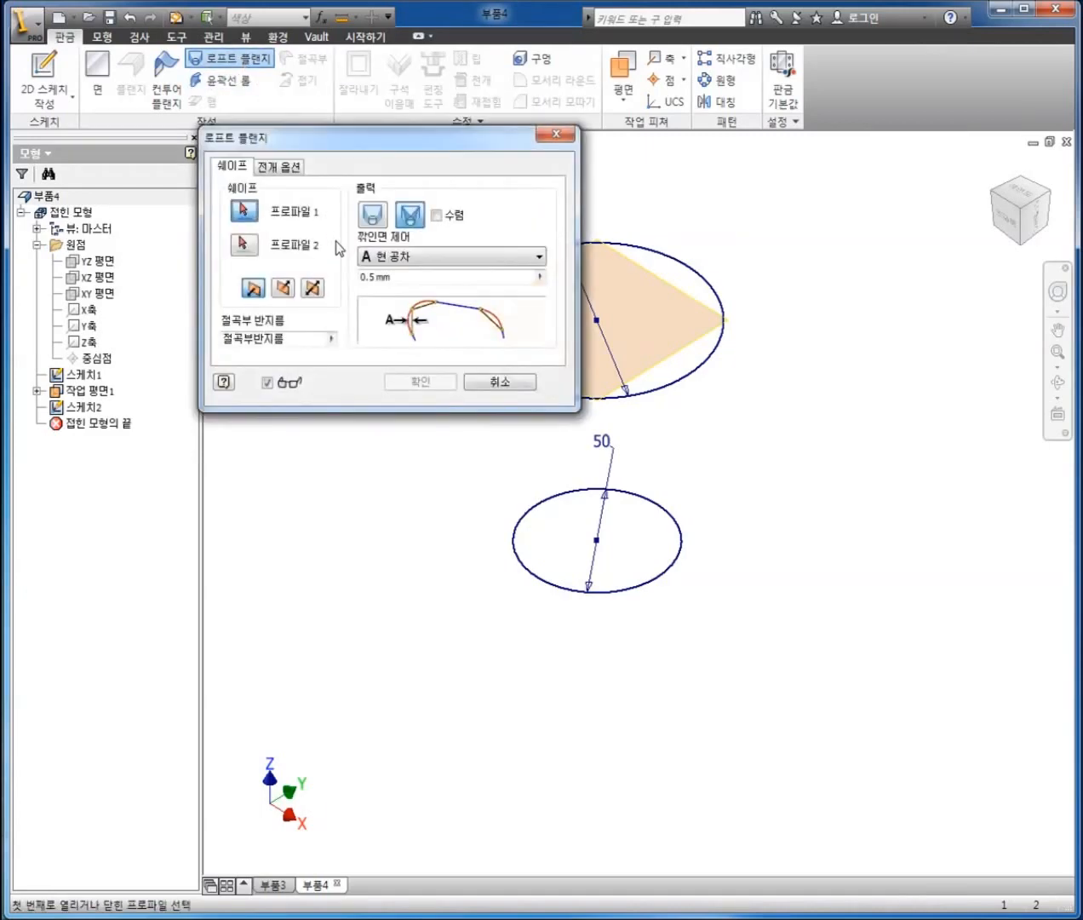
left_click(556, 590)
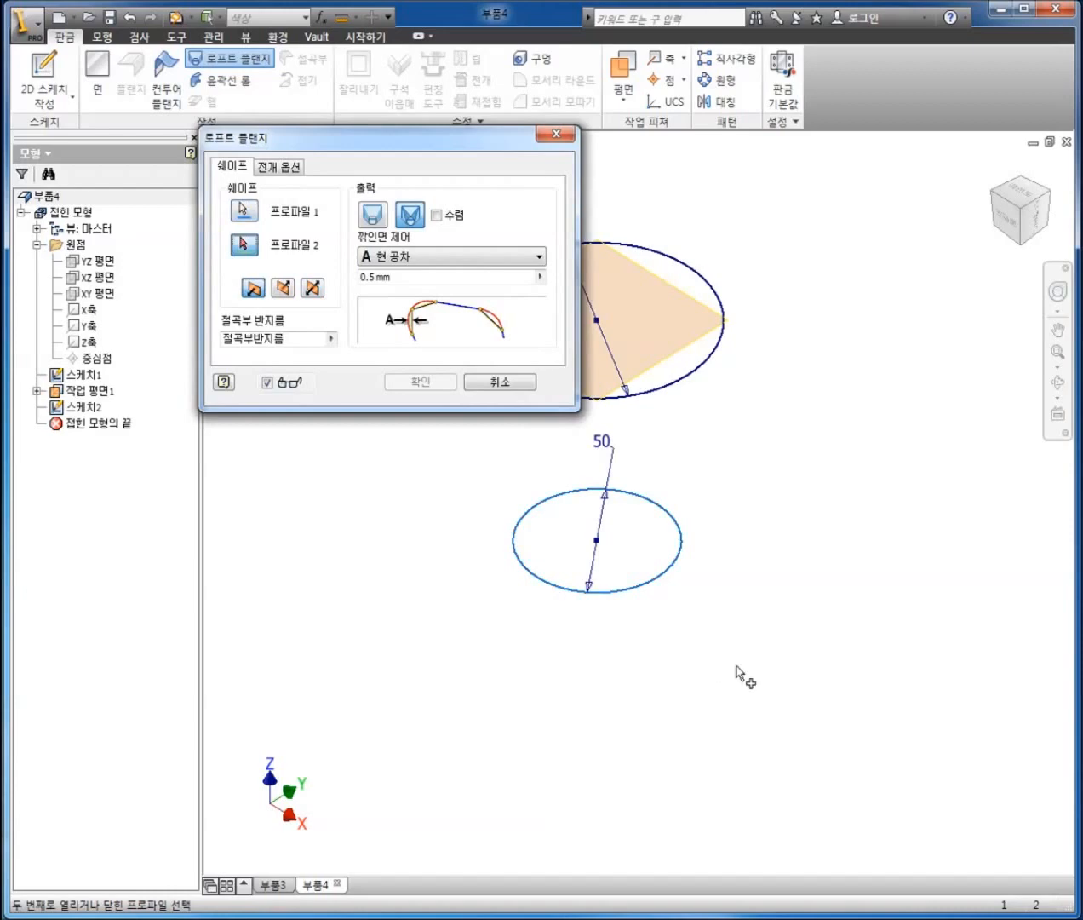
left_click(722, 518)
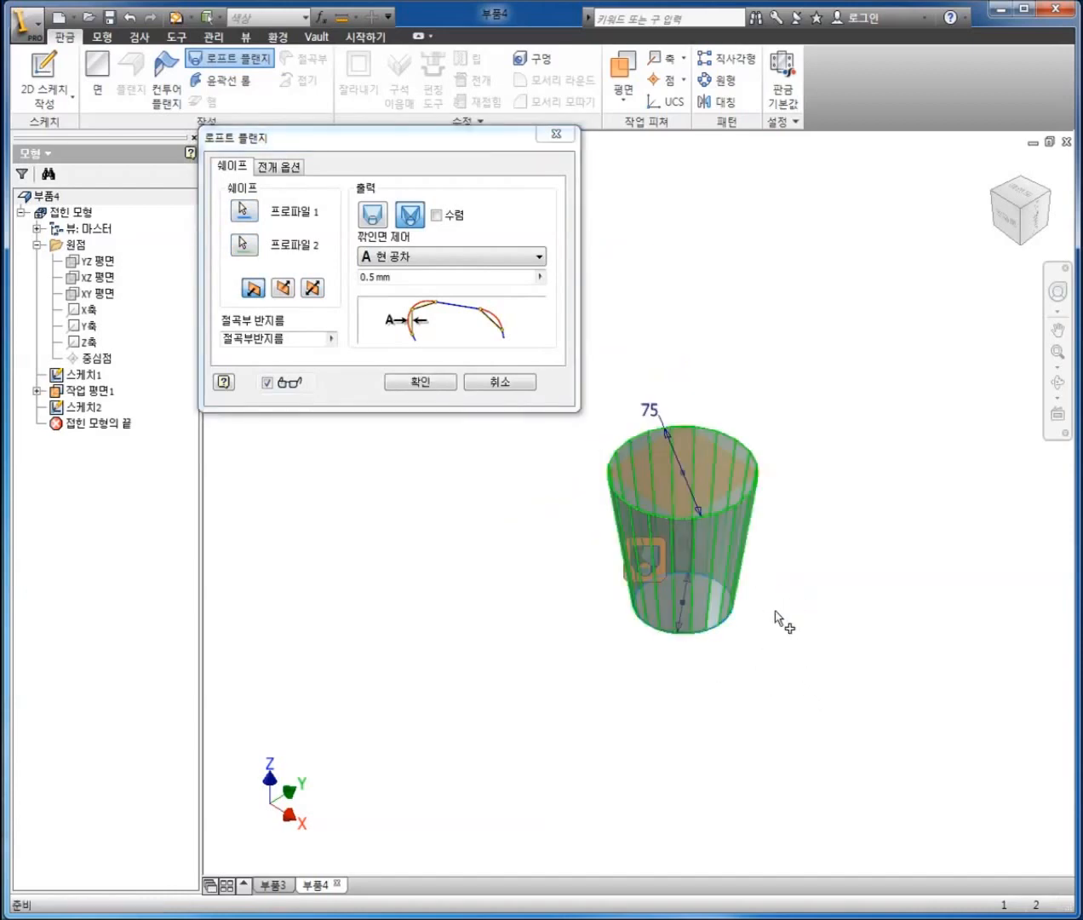
scroll(788, 606, "up", 4)
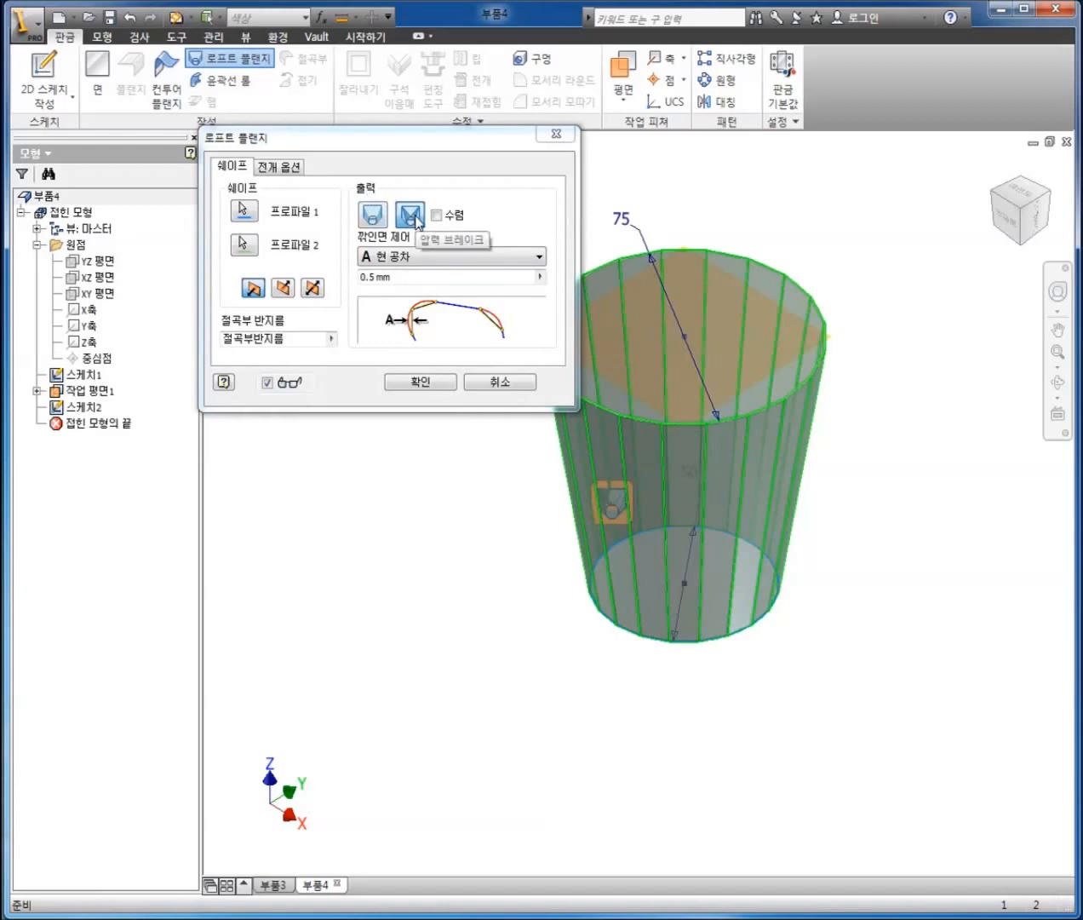
left_click(373, 217)
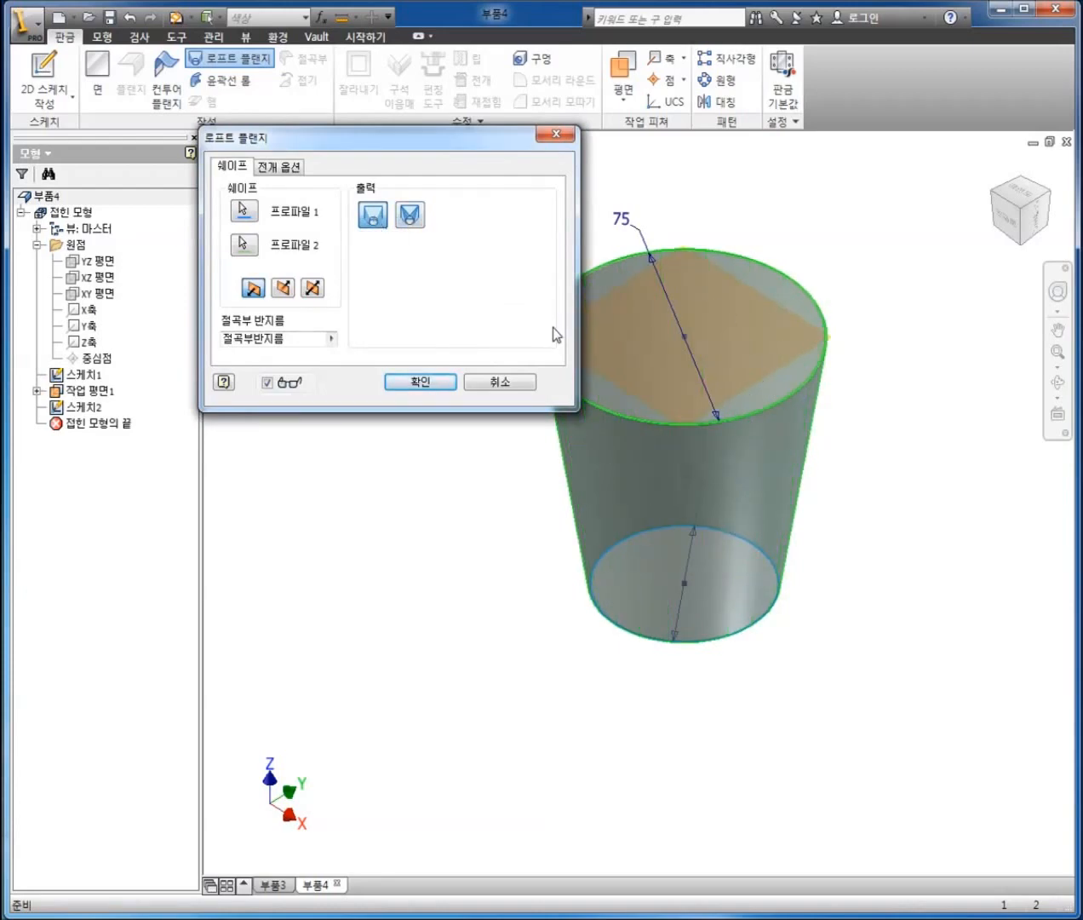
left_click(415, 384)
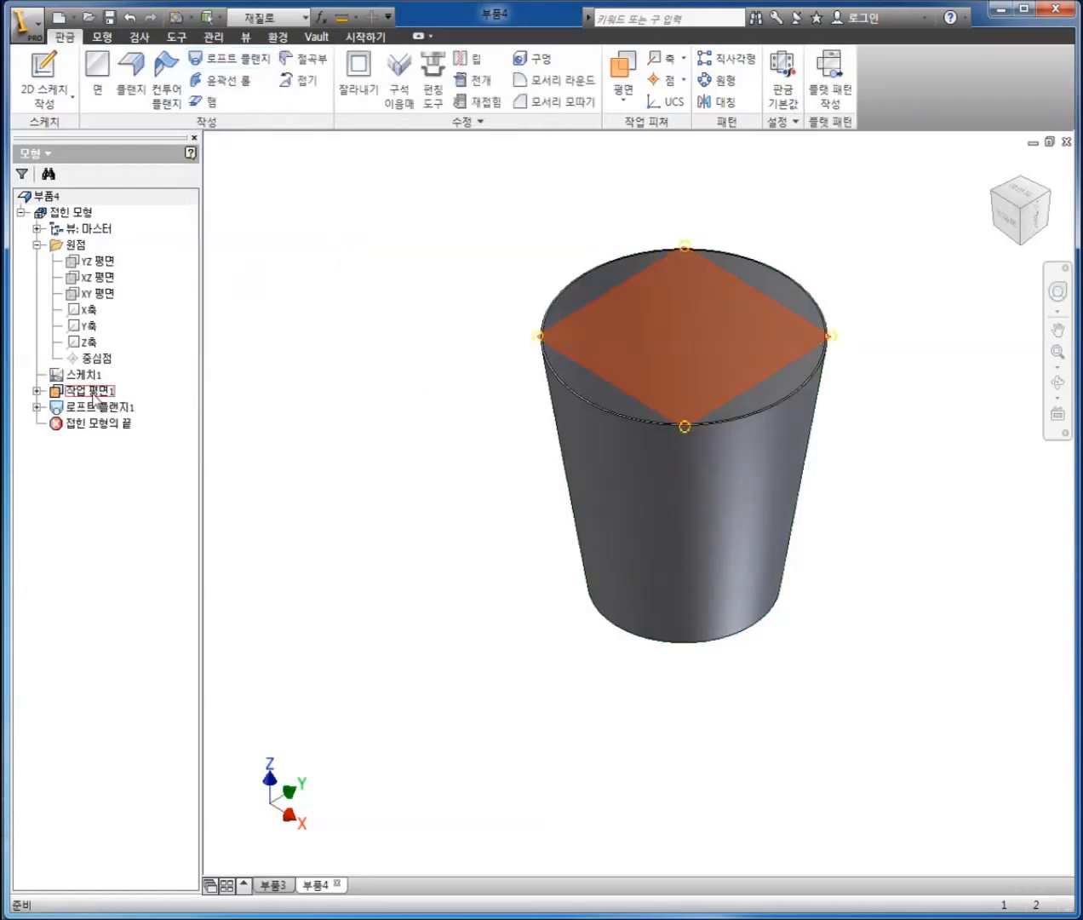
Step: Hide the offset work plane at the flange's wide end
right_click(92, 392)
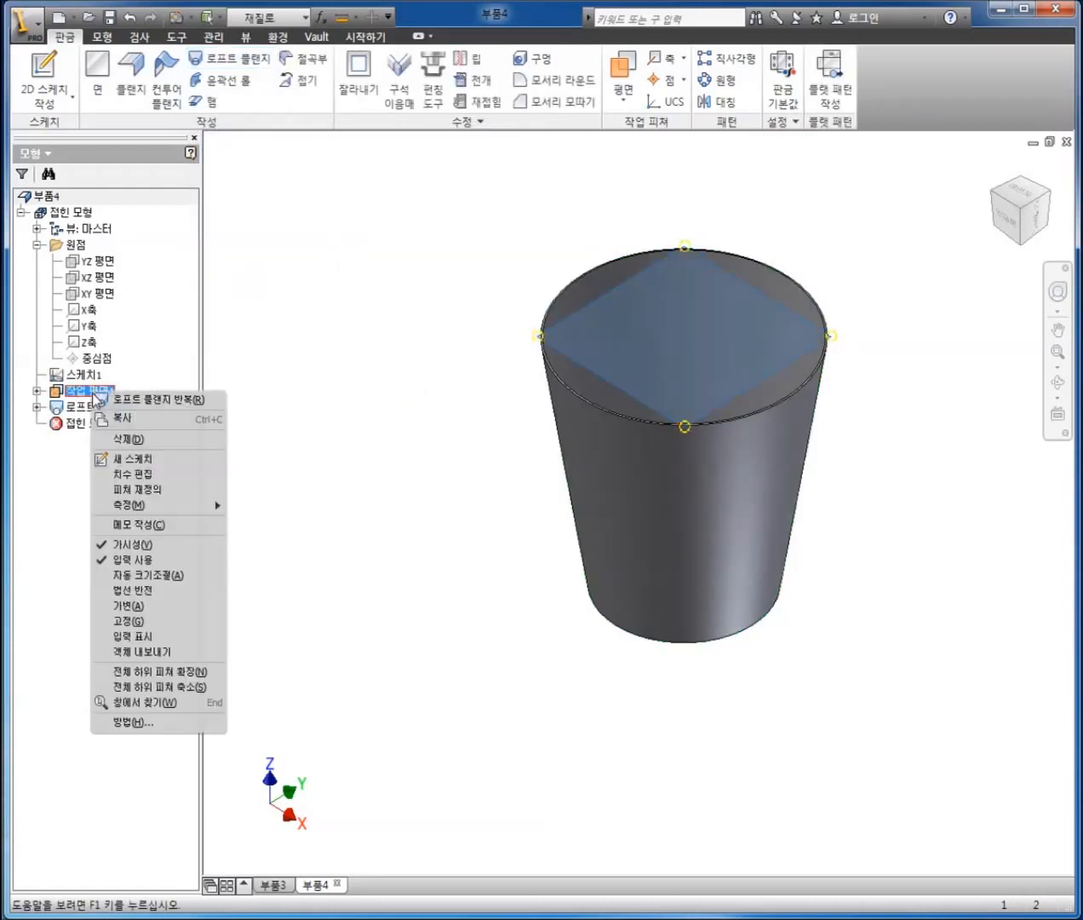
left_click(128, 545)
key("F4")
left_click_drag(737, 363, 756, 414)
key("Escape")
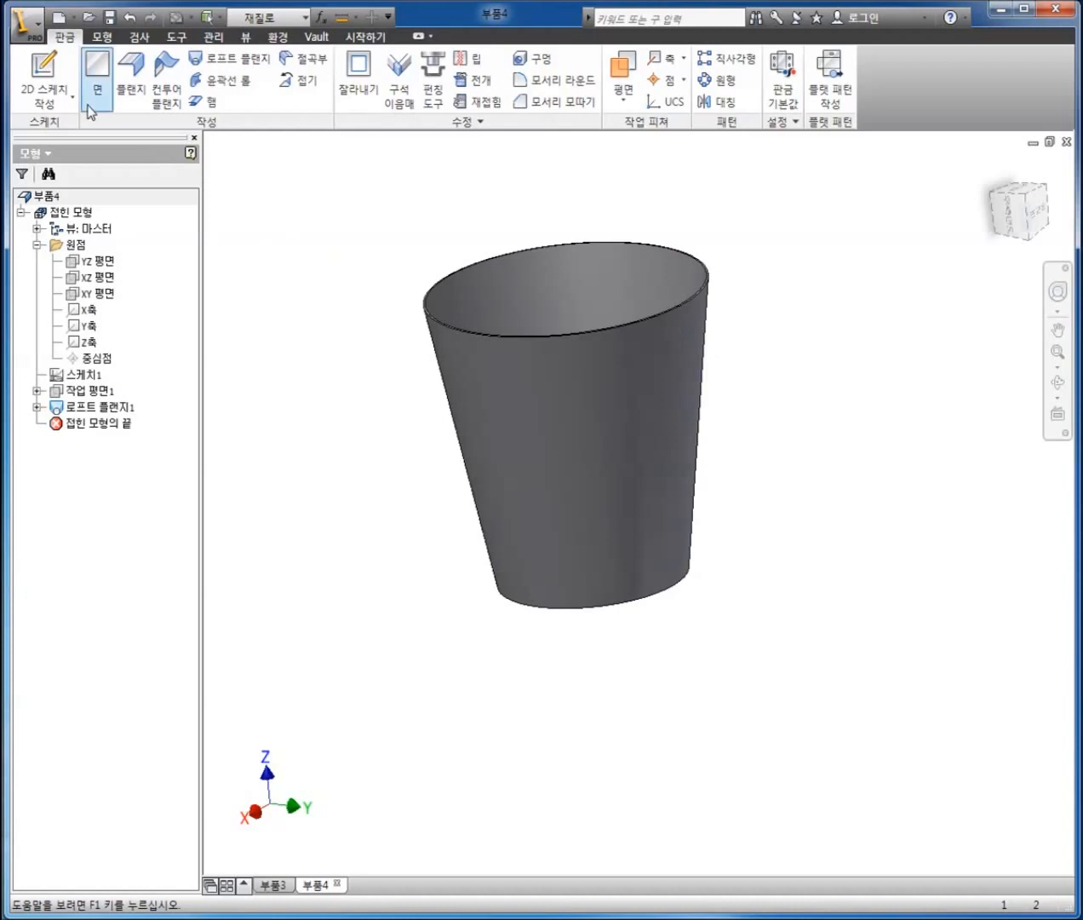
Step: Start a sketch on the XZ plane, project the flange's cut edges into it and finish the sketch
left_click(62, 85)
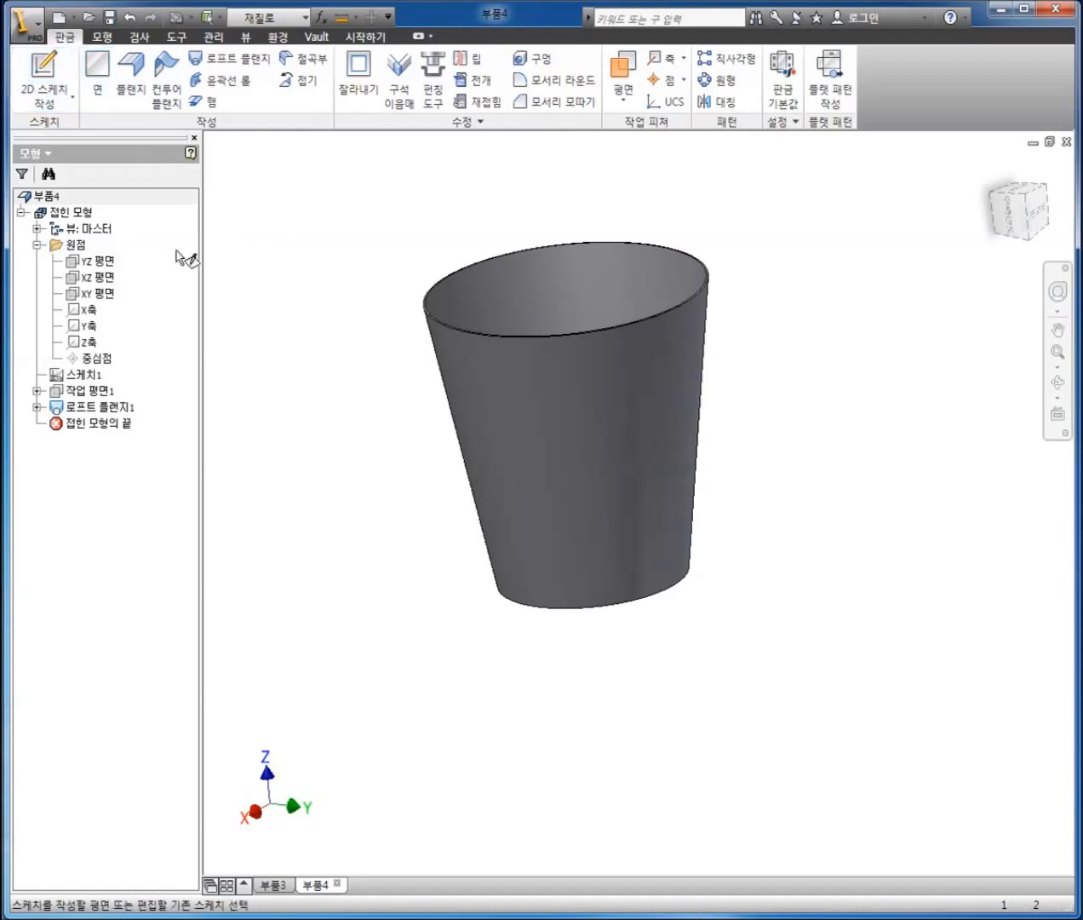
left_click(99, 277)
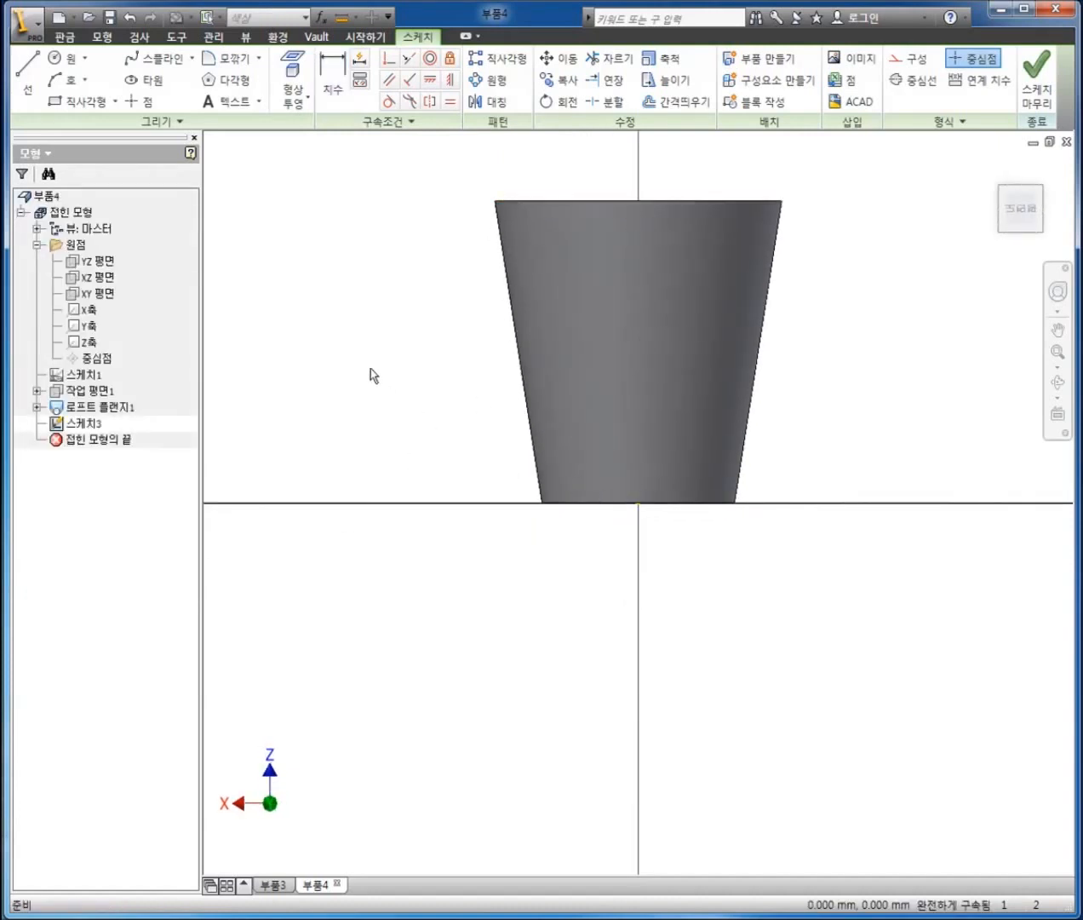
left_click(298, 102)
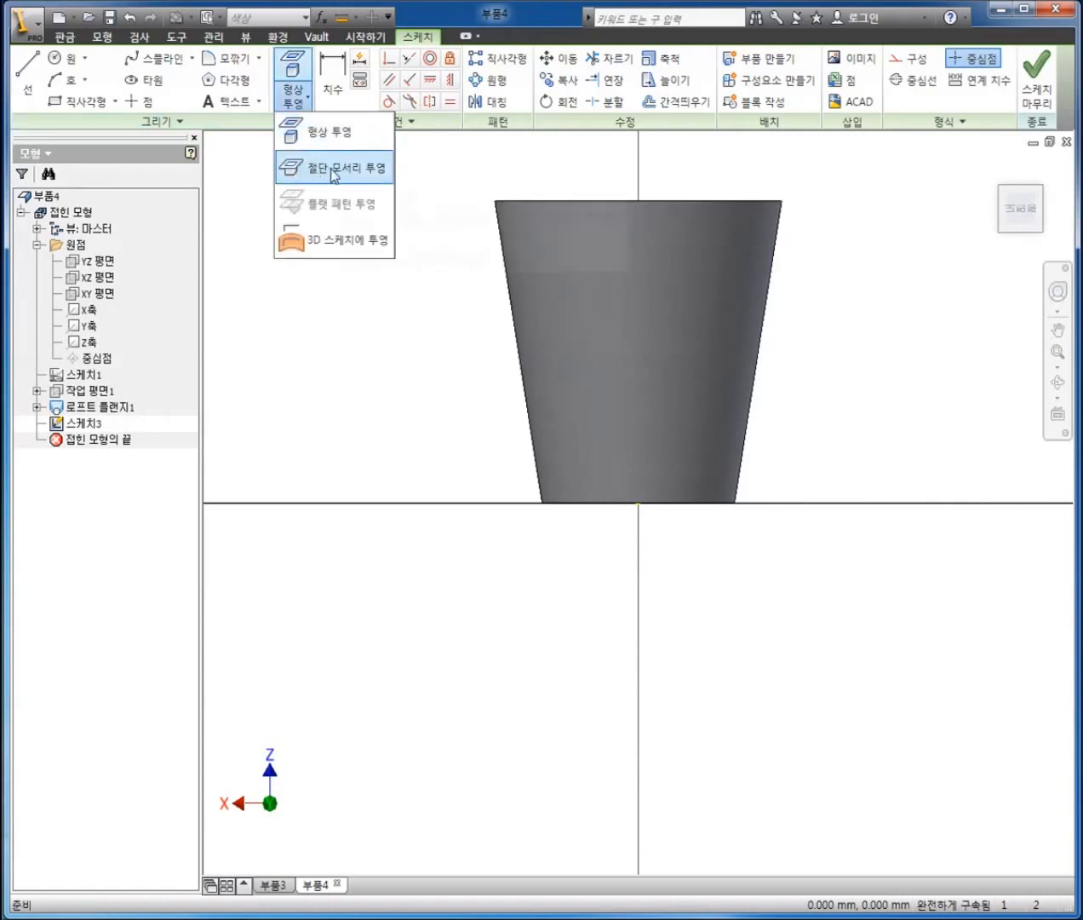
left_click(332, 170)
left_click_drag(455, 350, 516, 385)
middle_click_drag(513, 383, 580, 455, "shift")
left_click(291, 95)
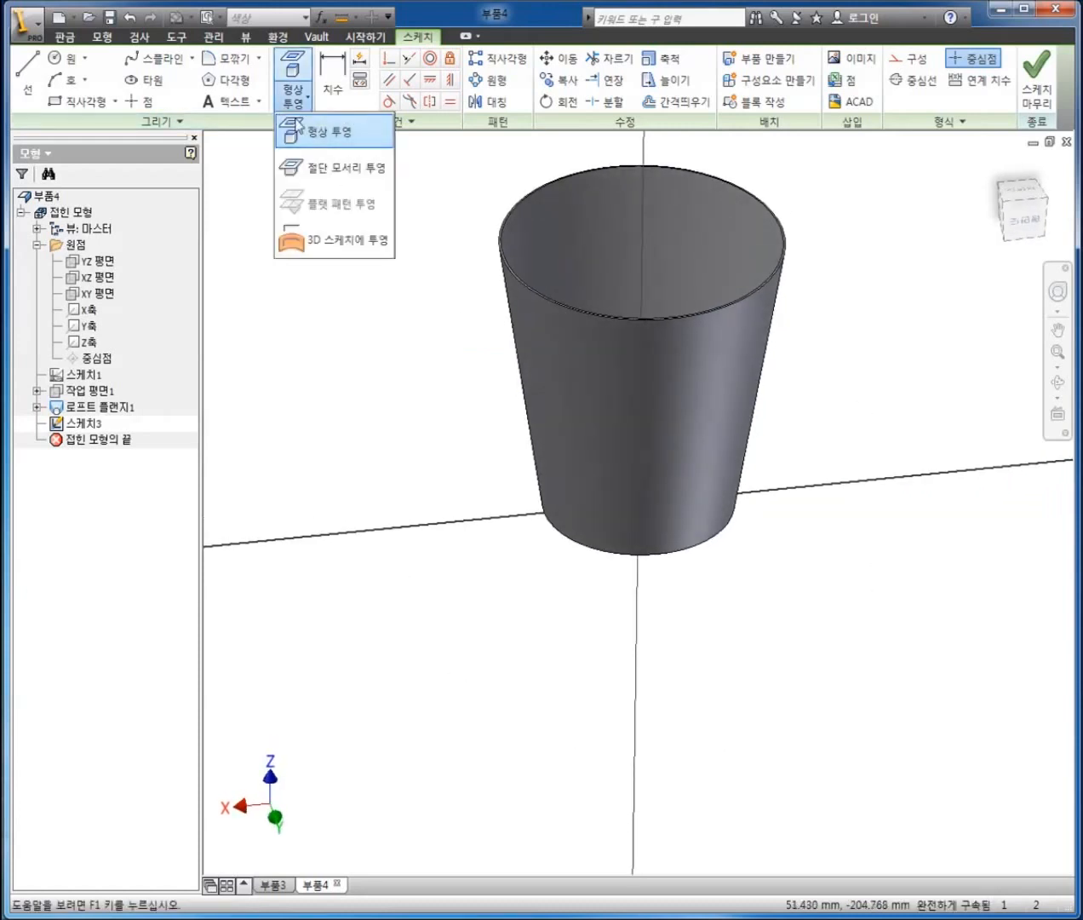
left_click(311, 175)
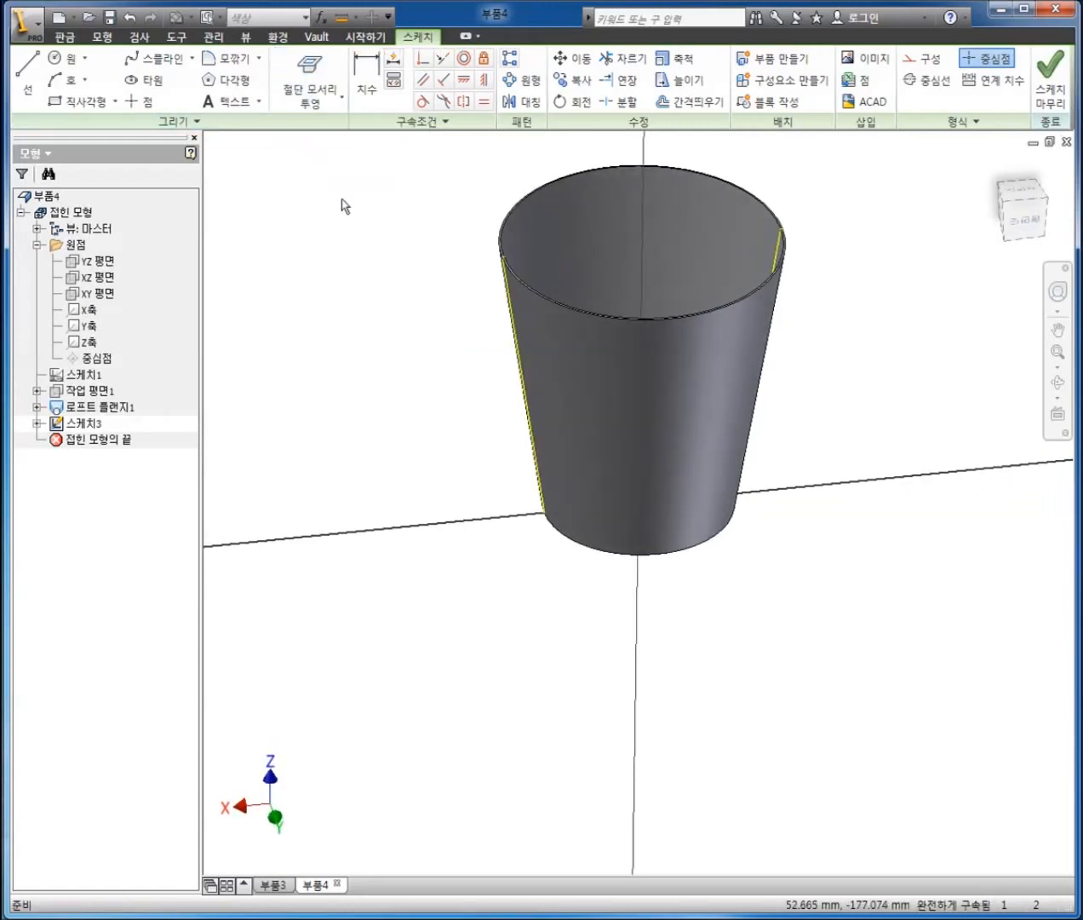
left_click(1050, 85)
Step: Set up a point-to-point rip on the conical face between the upper and lower ends of the projected wall line
middle_click_drag(694, 404, 524, 446, "shift")
scroll(728, 247, "down", 3)
middle_click_drag(728, 249, 819, 294)
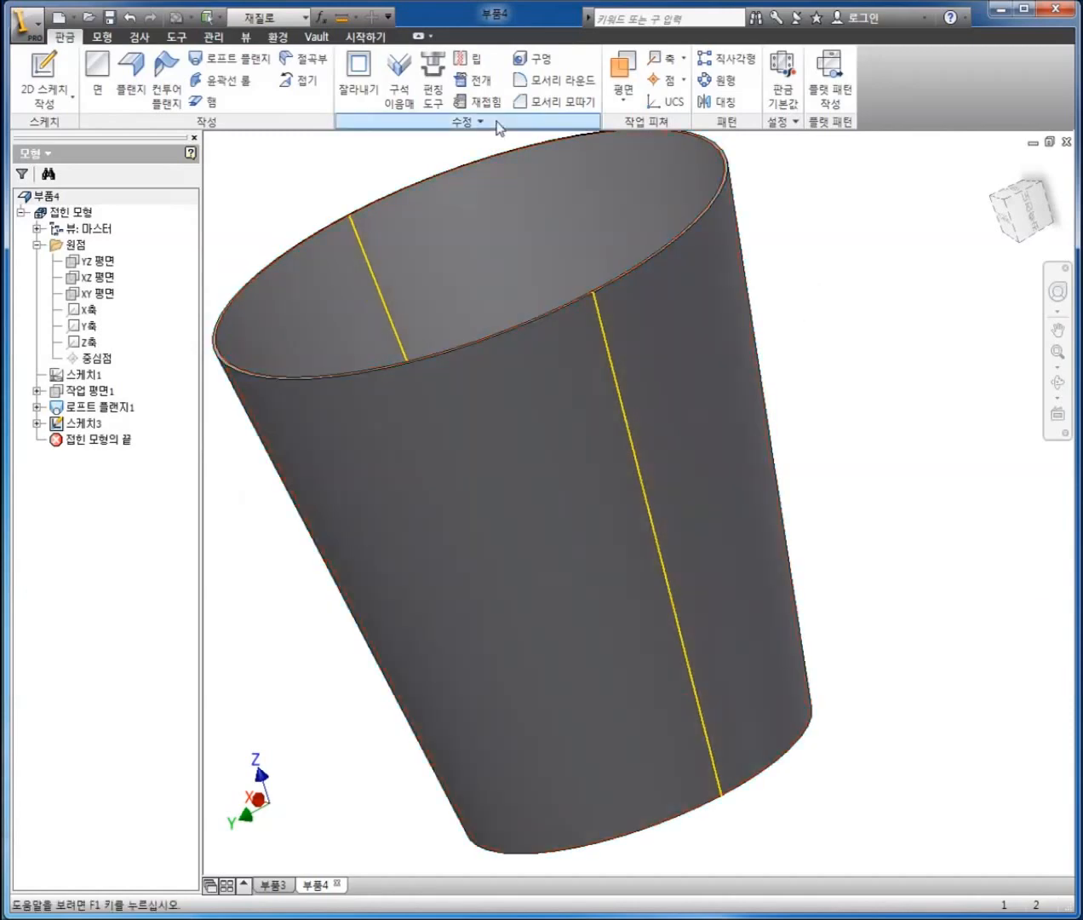
left_click(470, 65)
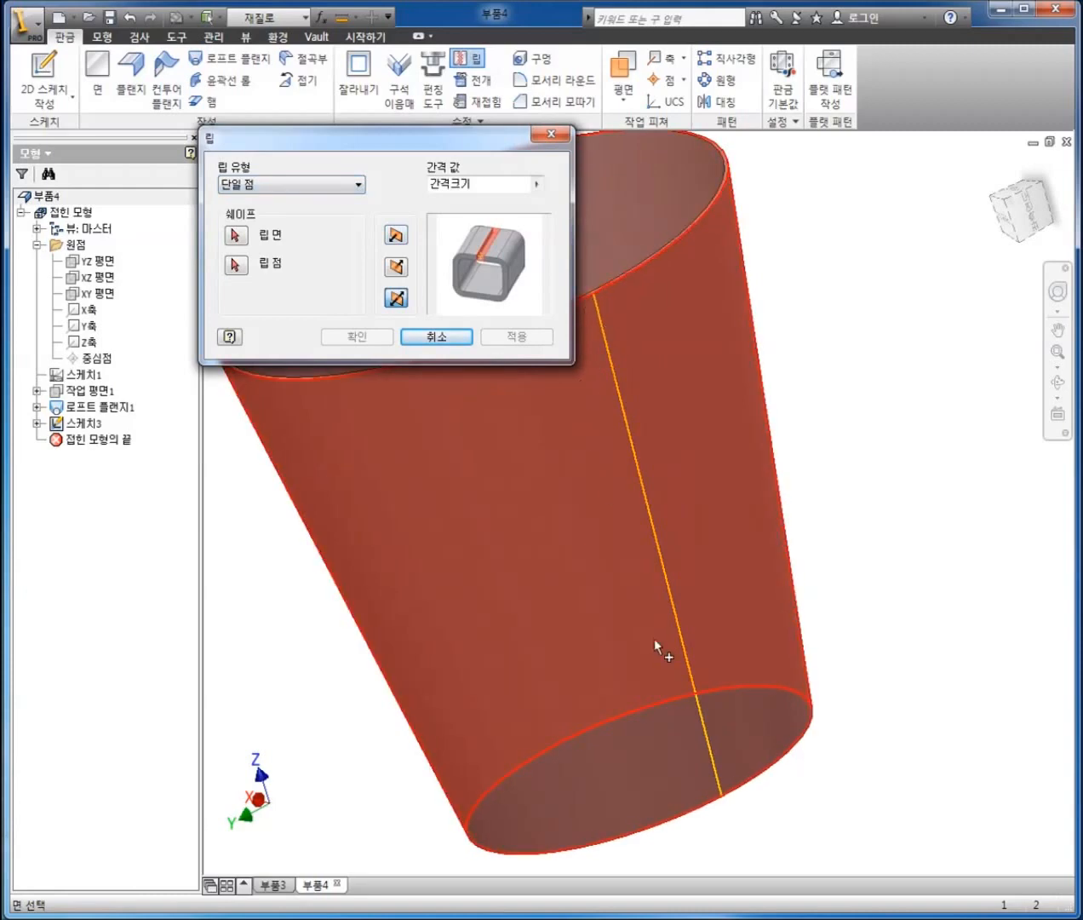
left_click(339, 184)
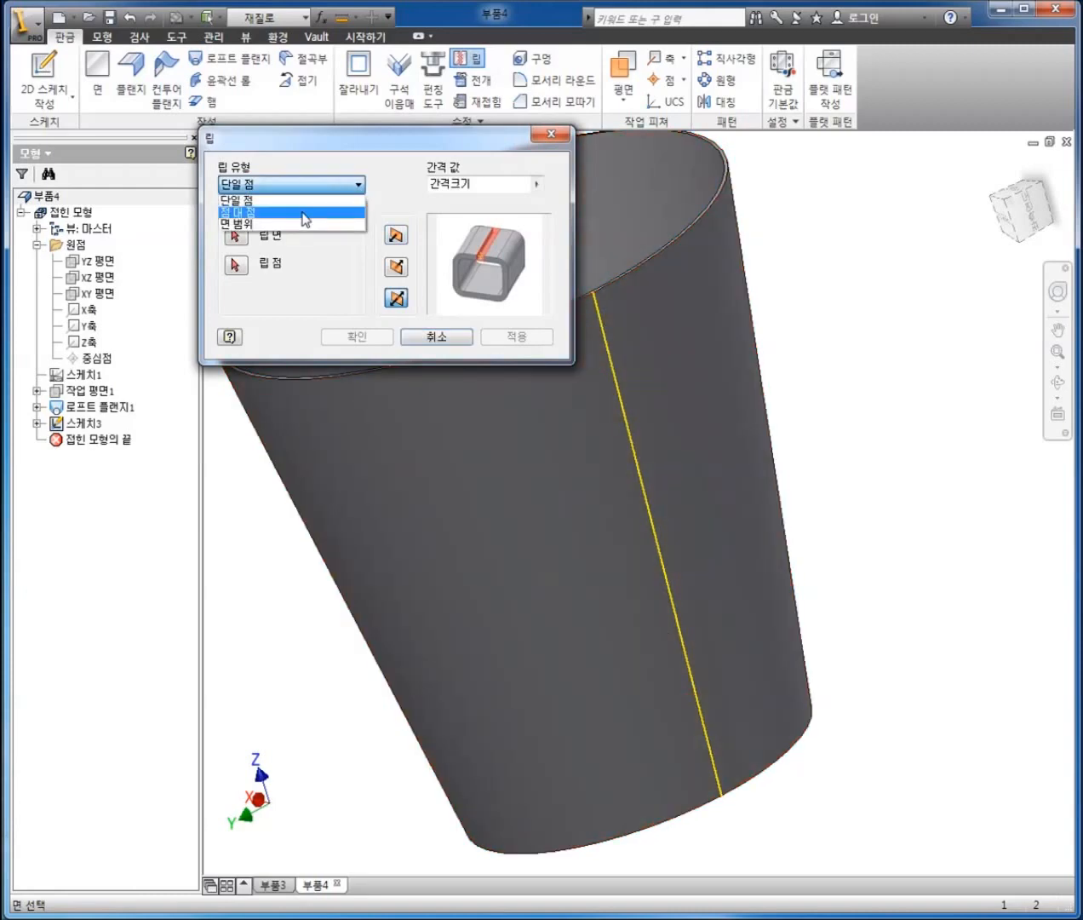
left_click(302, 213)
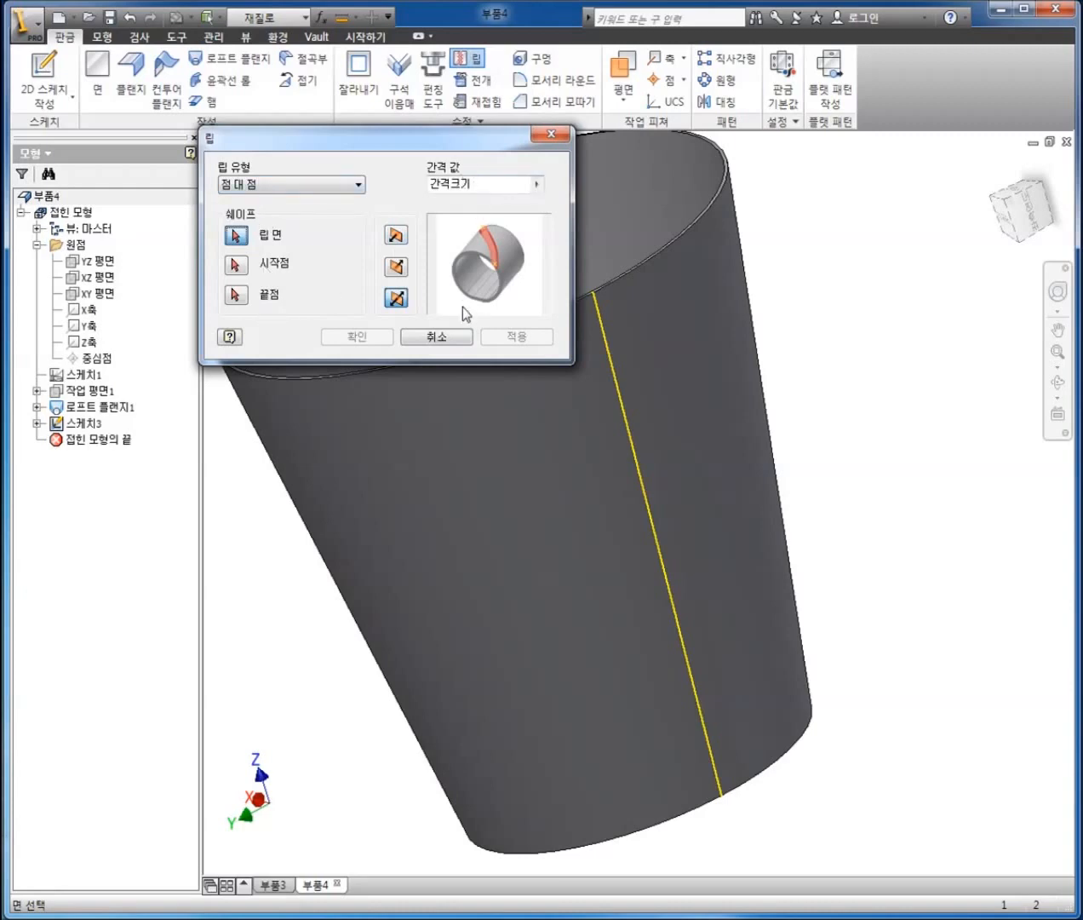
left_click(702, 429)
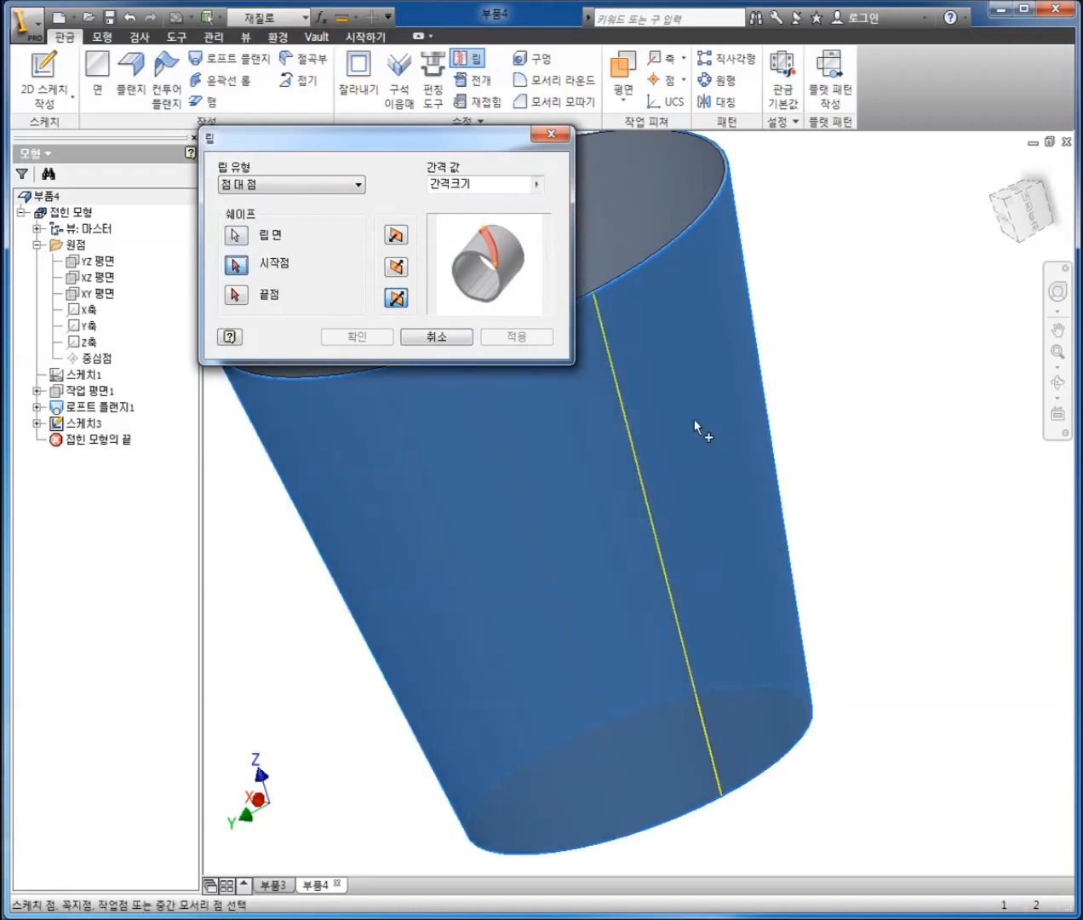
left_click(591, 292)
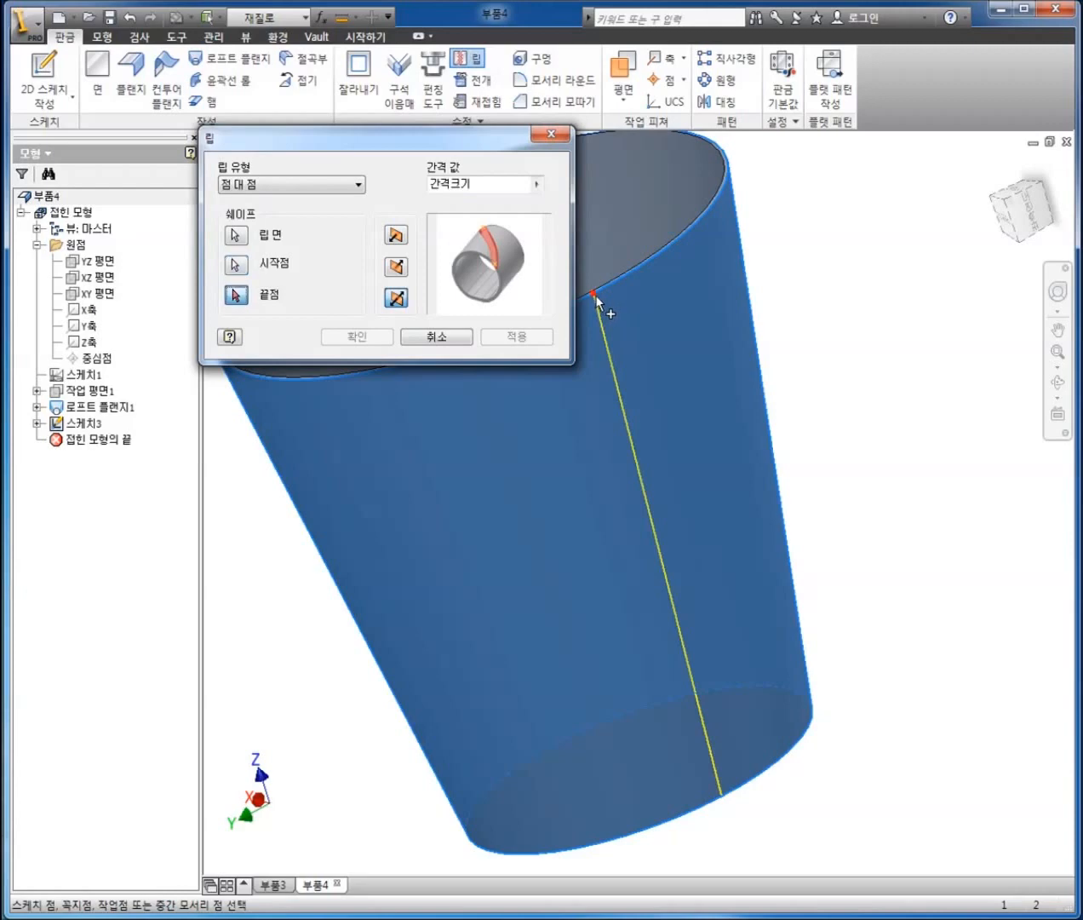
left_click(720, 780)
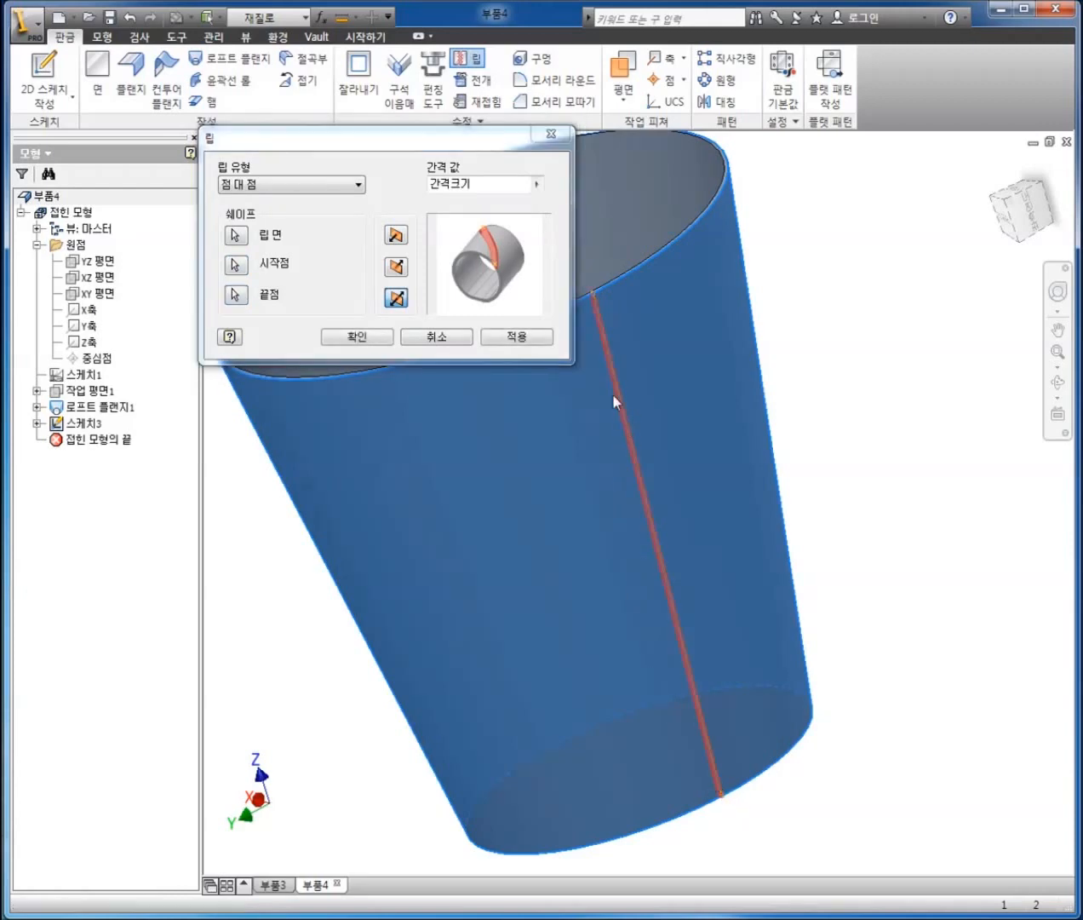
Step: Set the rip's gap value to 0.1 mm and create the rip
scroll(593, 314, "up", 4)
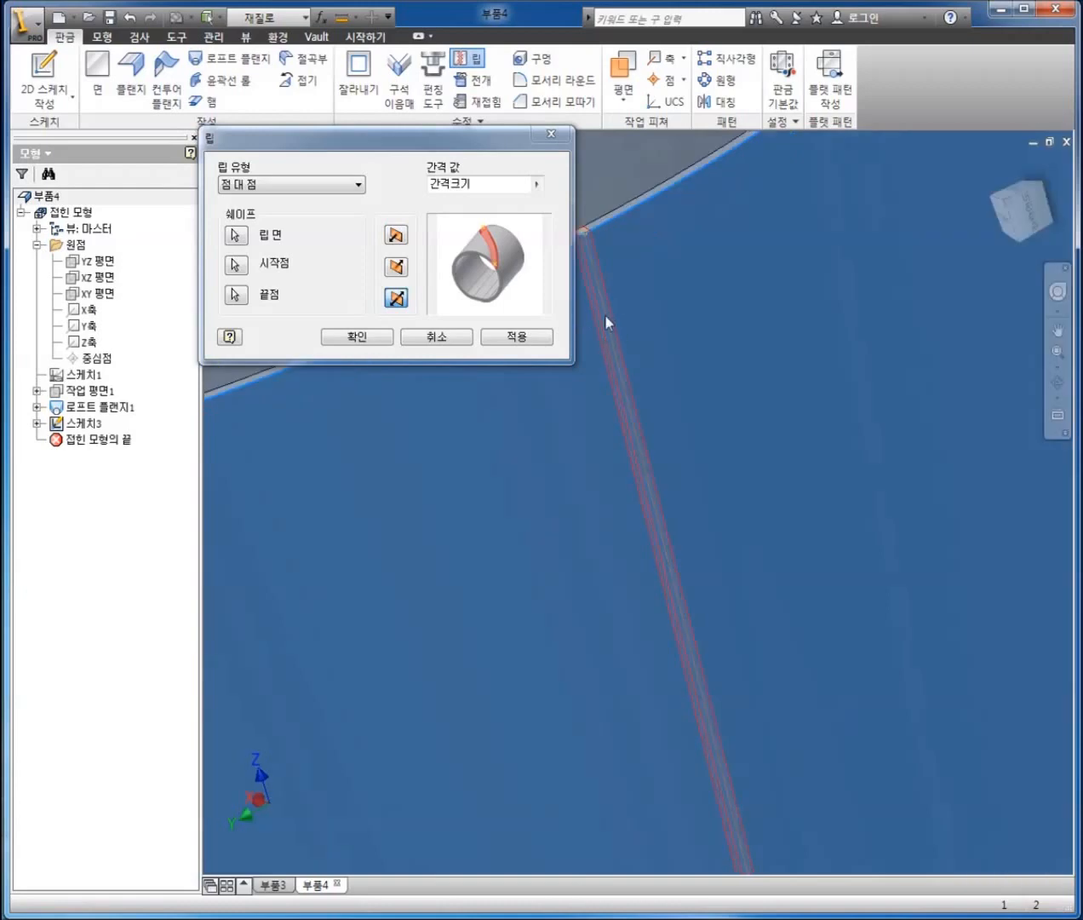
scroll(651, 368, "down", 4)
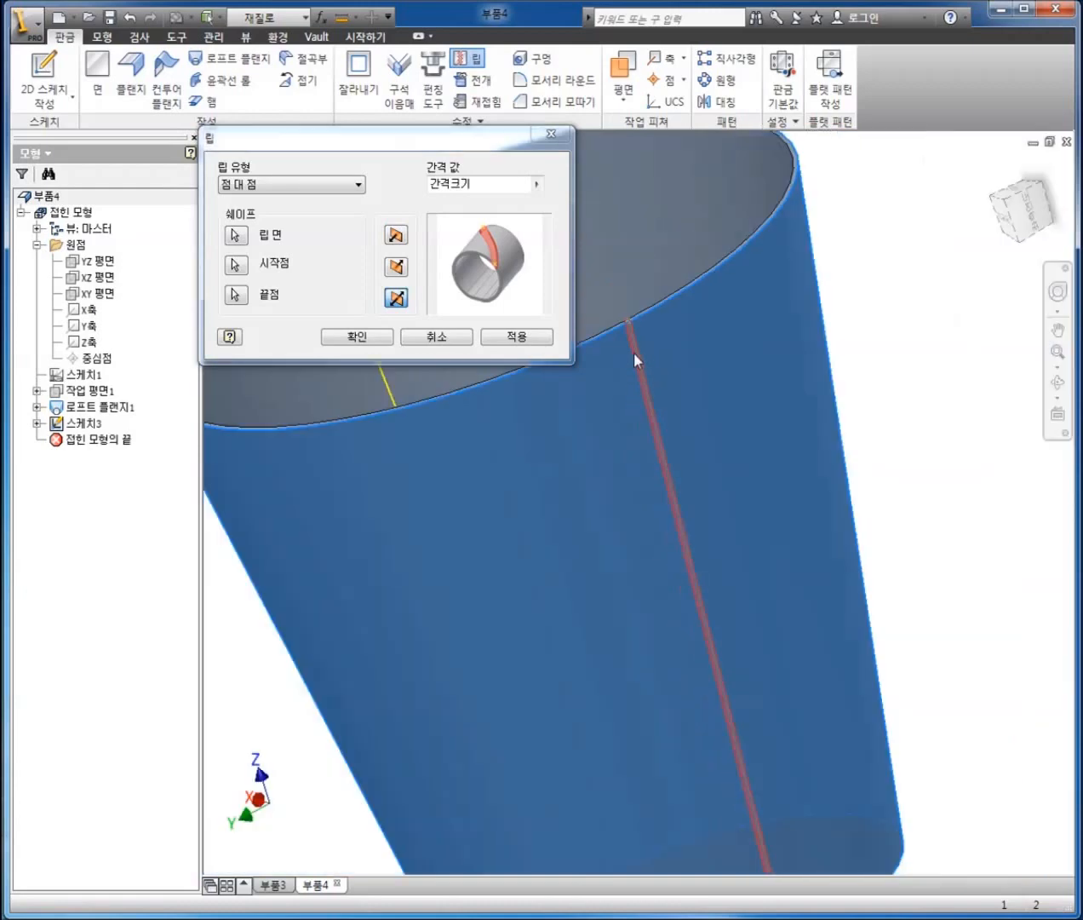
left_click(478, 184)
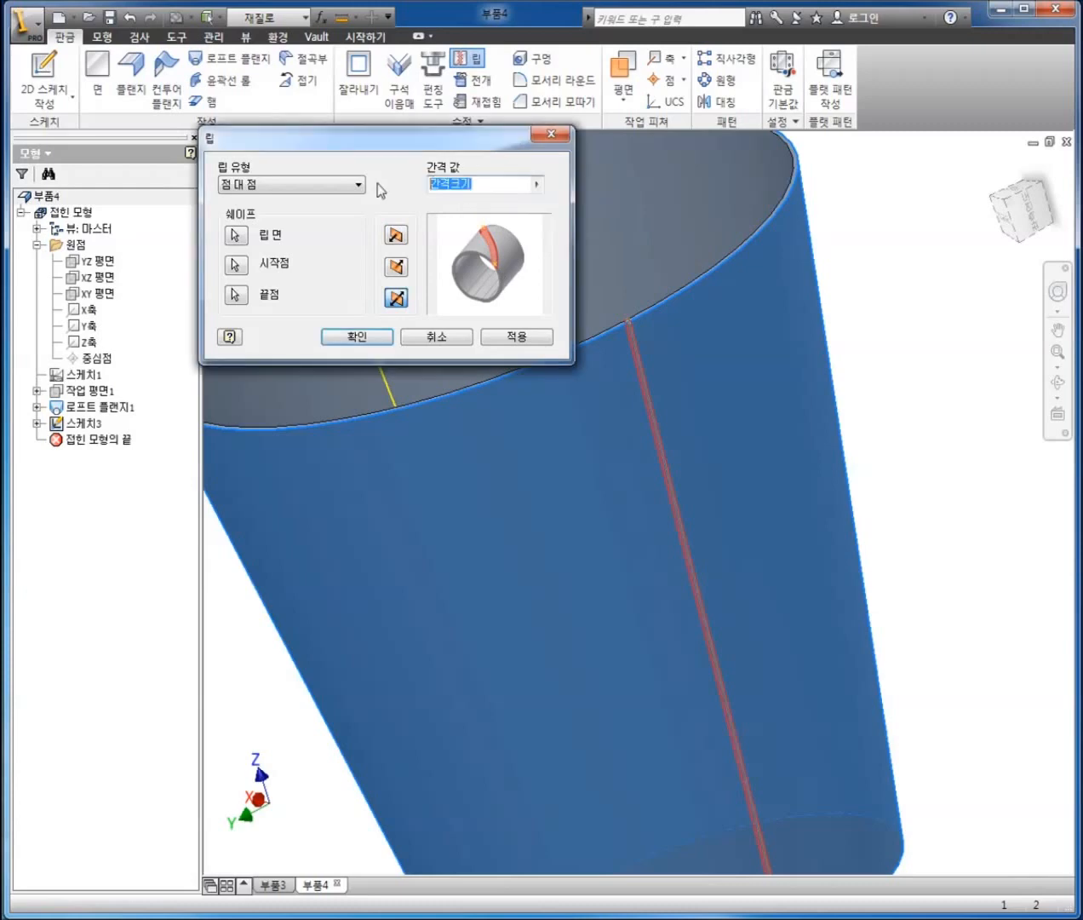
type("0.1")
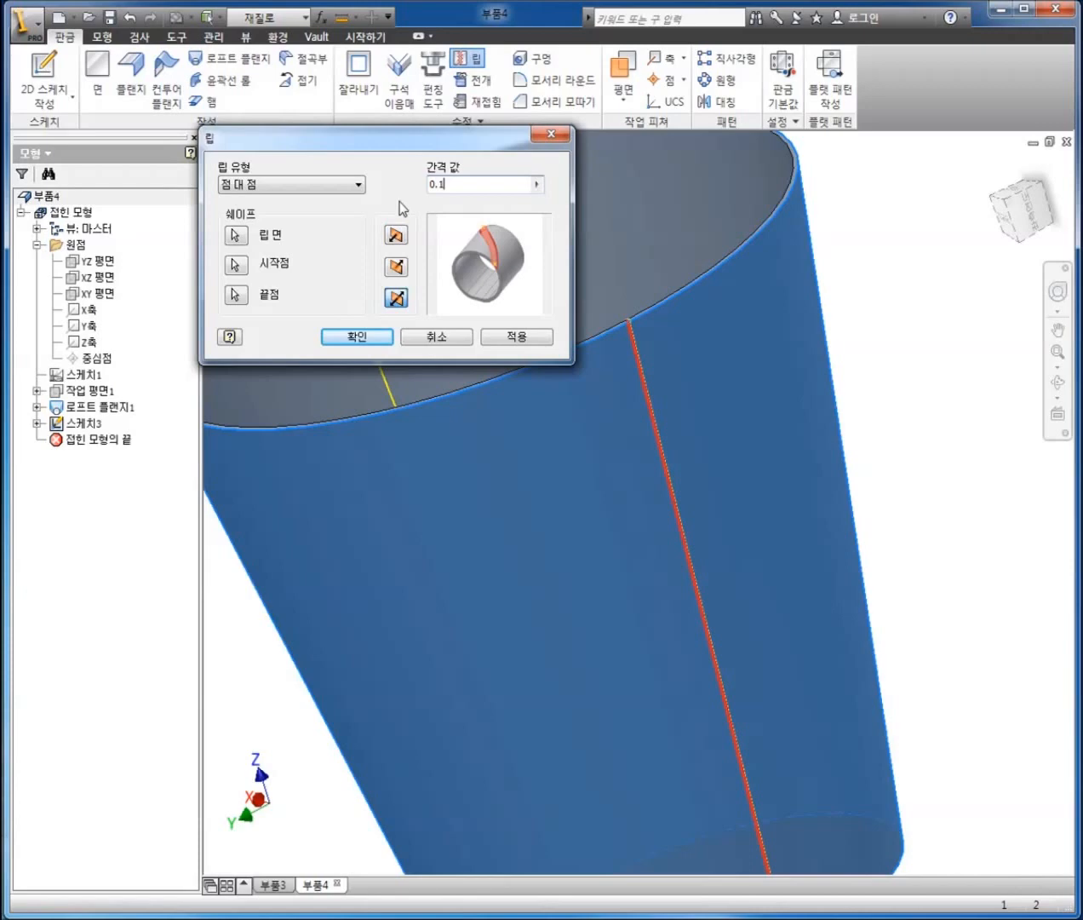
left_click(357, 337)
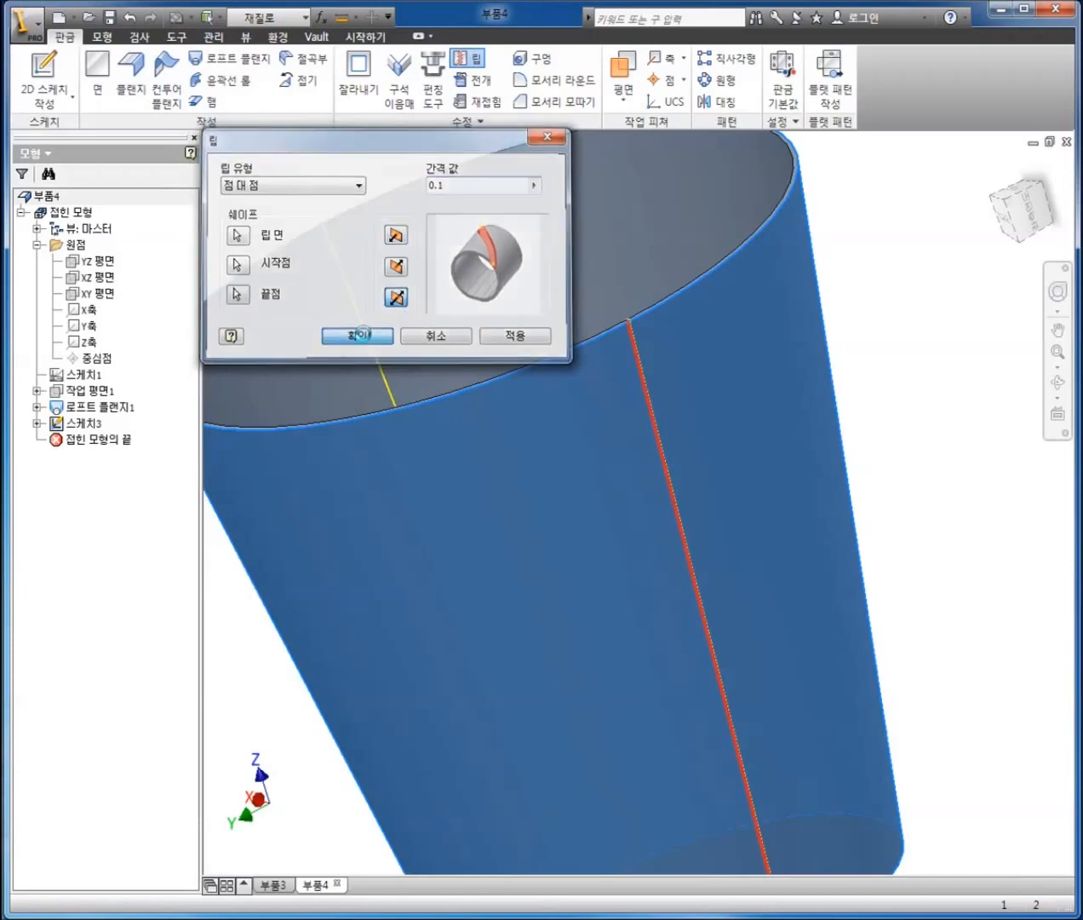
Step: Create the flat pattern of the ripped cone and return to the folded part
scroll(928, 436, "up", 3)
middle_click_drag(810, 440, 661, 471, "shift")
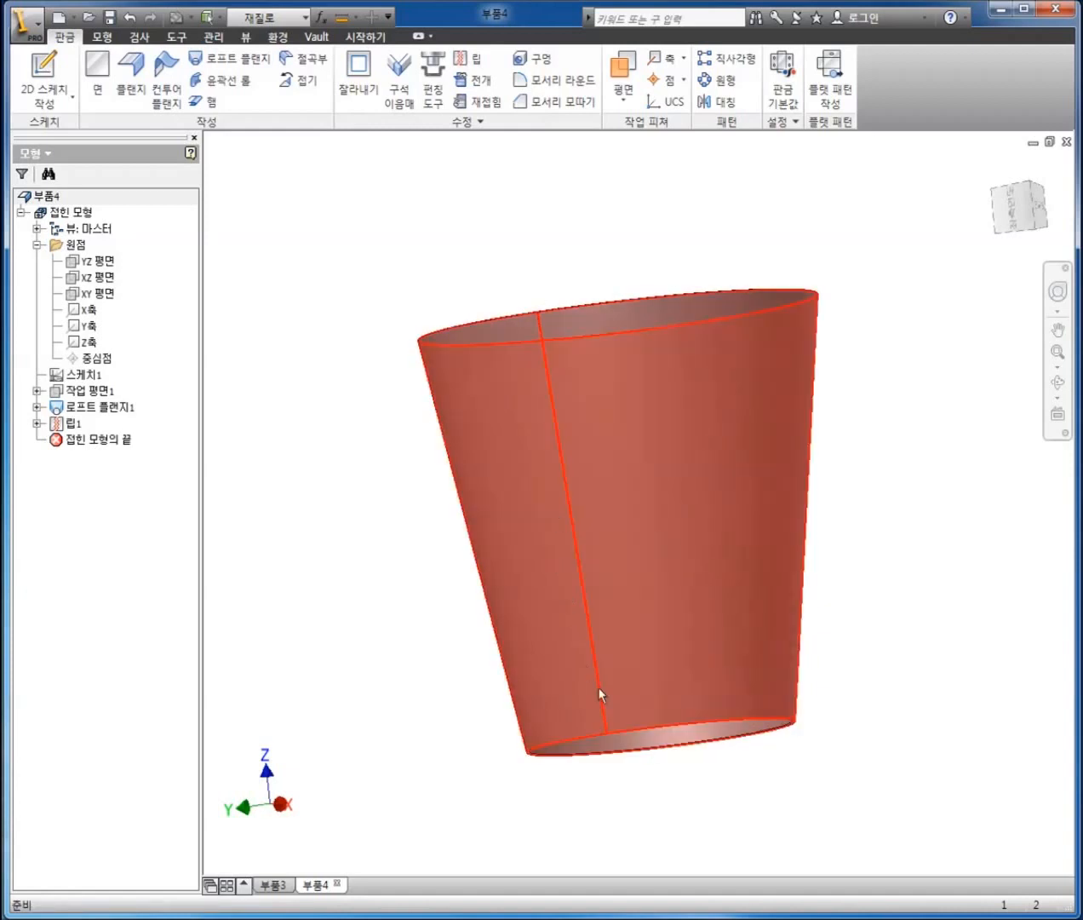
middle_click_drag(420, 412, 556, 459, "shift")
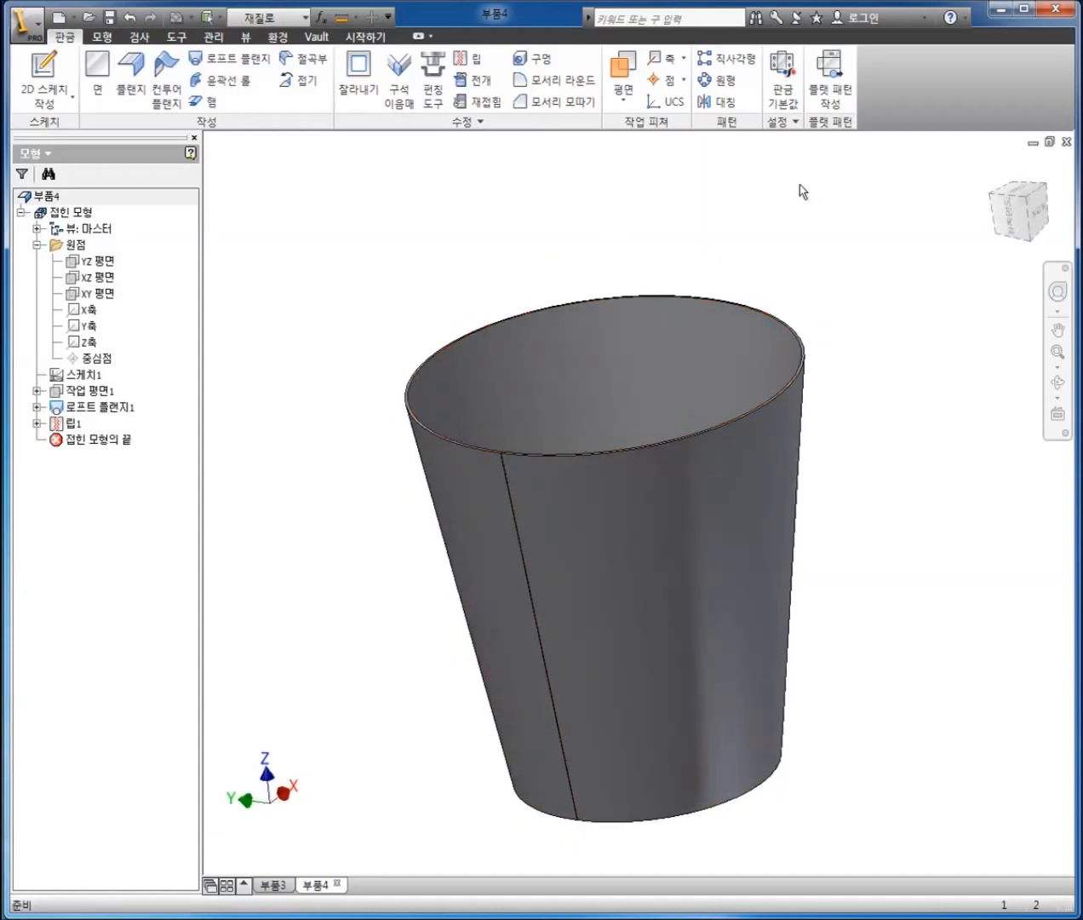
left_click(824, 106)
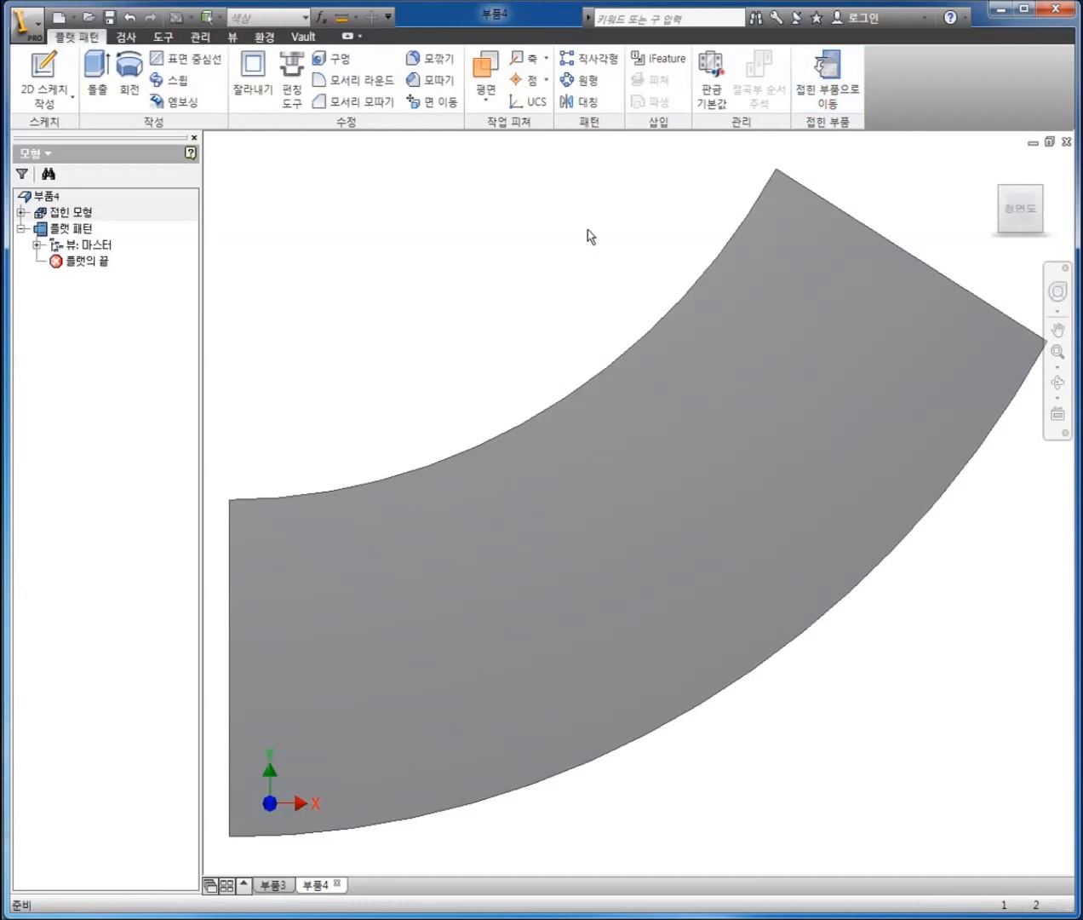
scroll(686, 500, "down", 3)
scroll(609, 509, "up", 4)
scroll(592, 514, "down", 2)
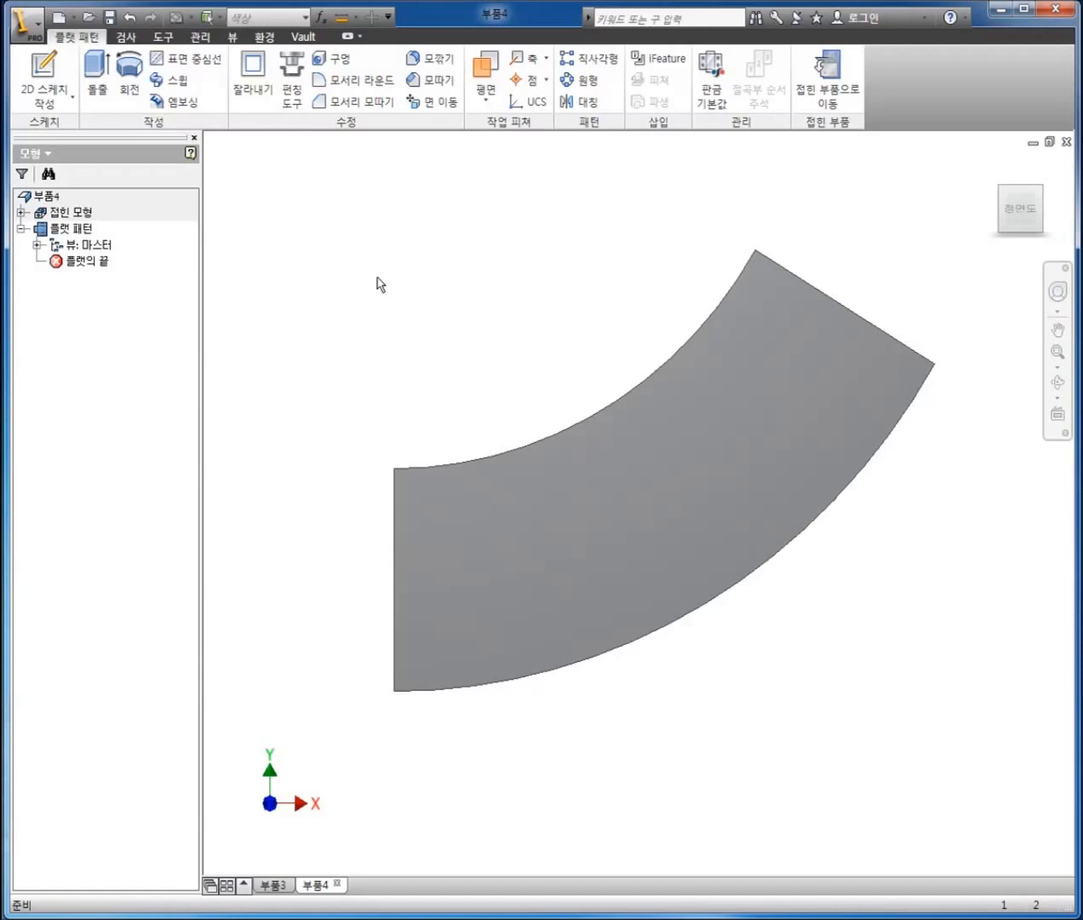
left_click(826, 74)
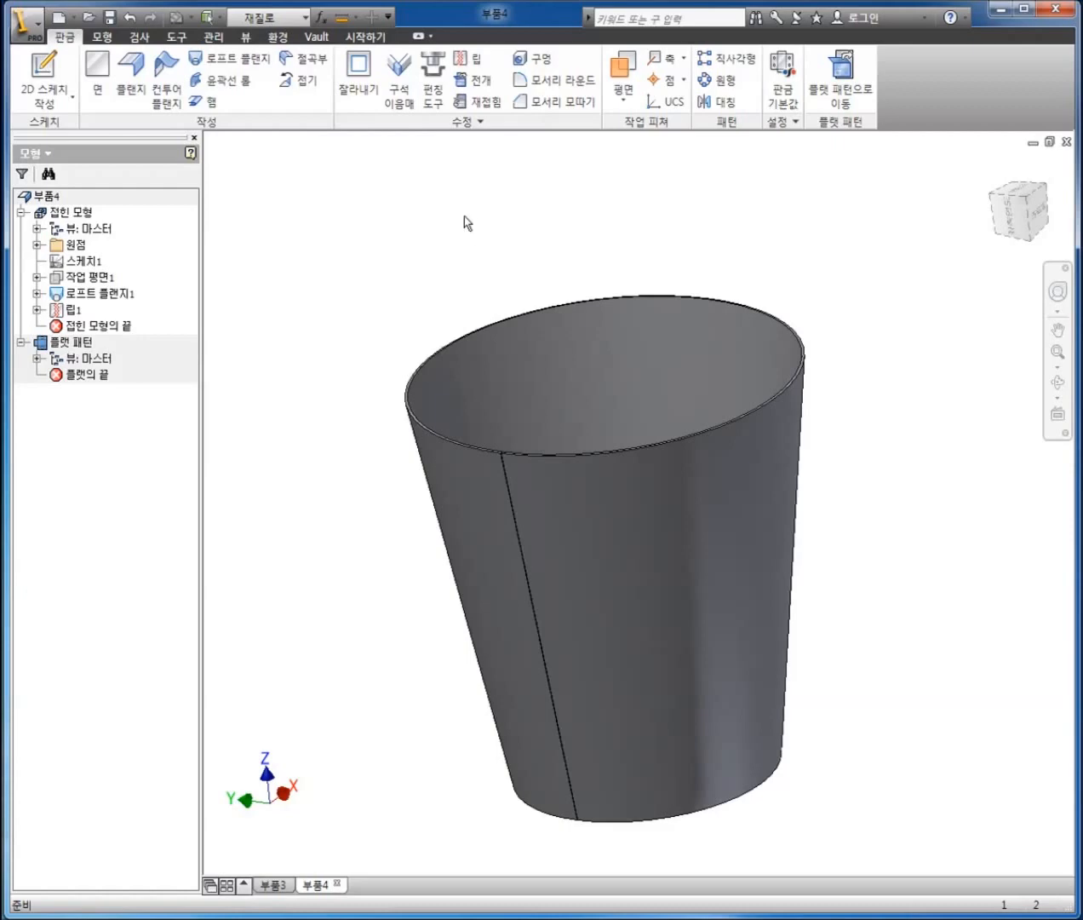
Step: Create a new part from the Sheet Metal.ipt template
left_click(57, 17)
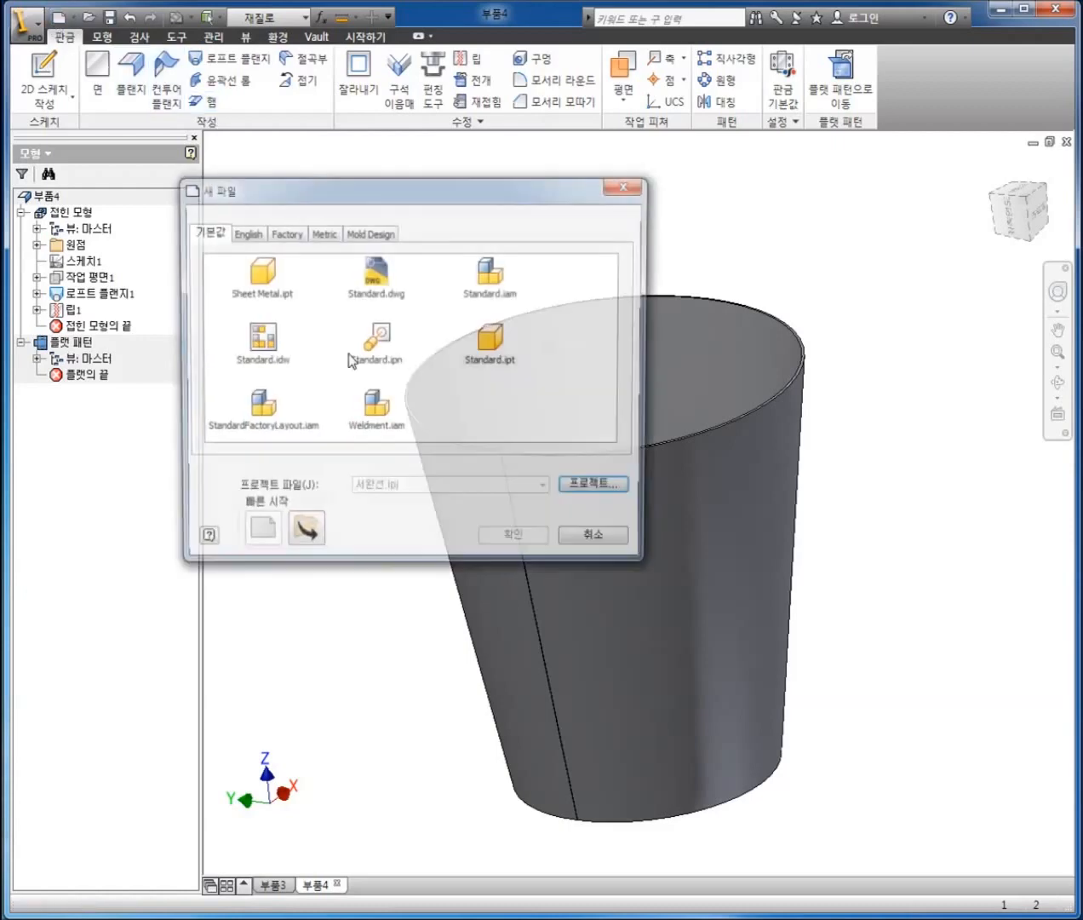
double_click(273, 294)
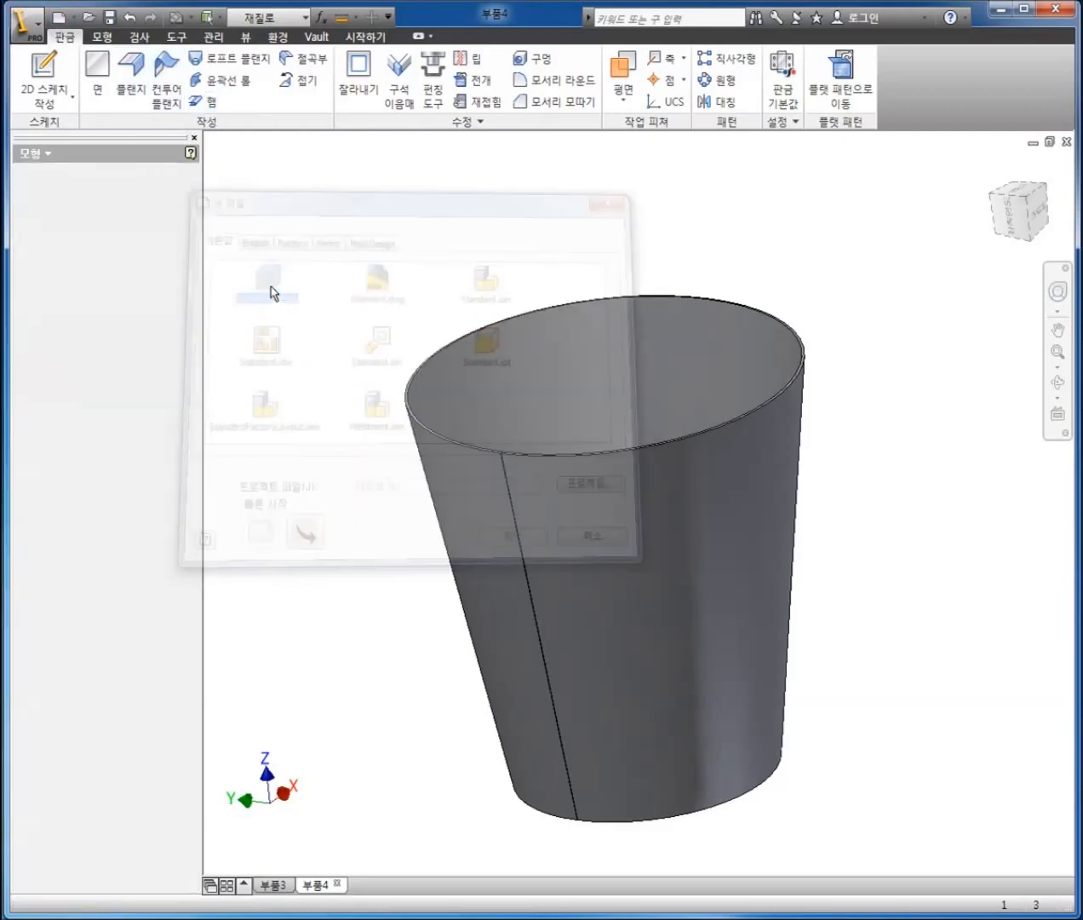
mouse_move(434, 439)
middle_mouse_down()
mouse_move(403, 425)
mouse_move(324, 471)
middle_mouse_up()
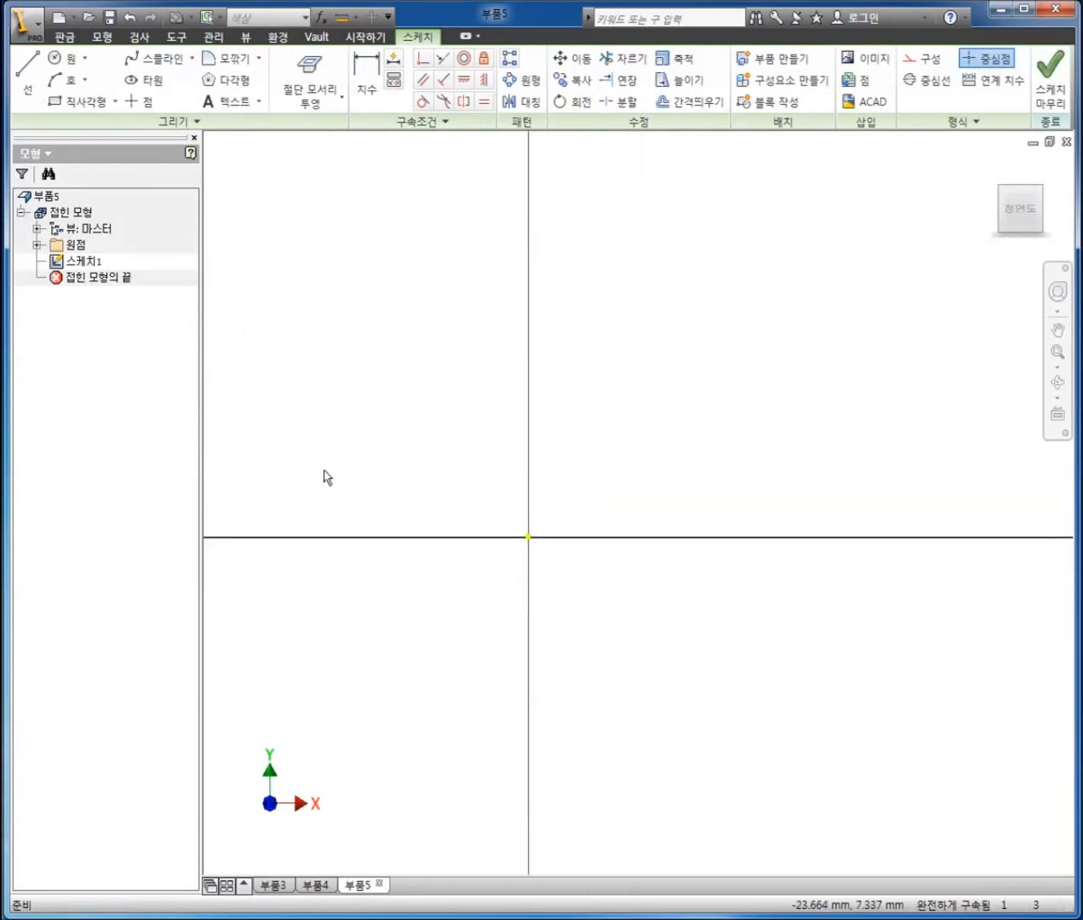
Step: Draw a horizontal line from the sketch origin along the positive X direction
left_click(27, 80)
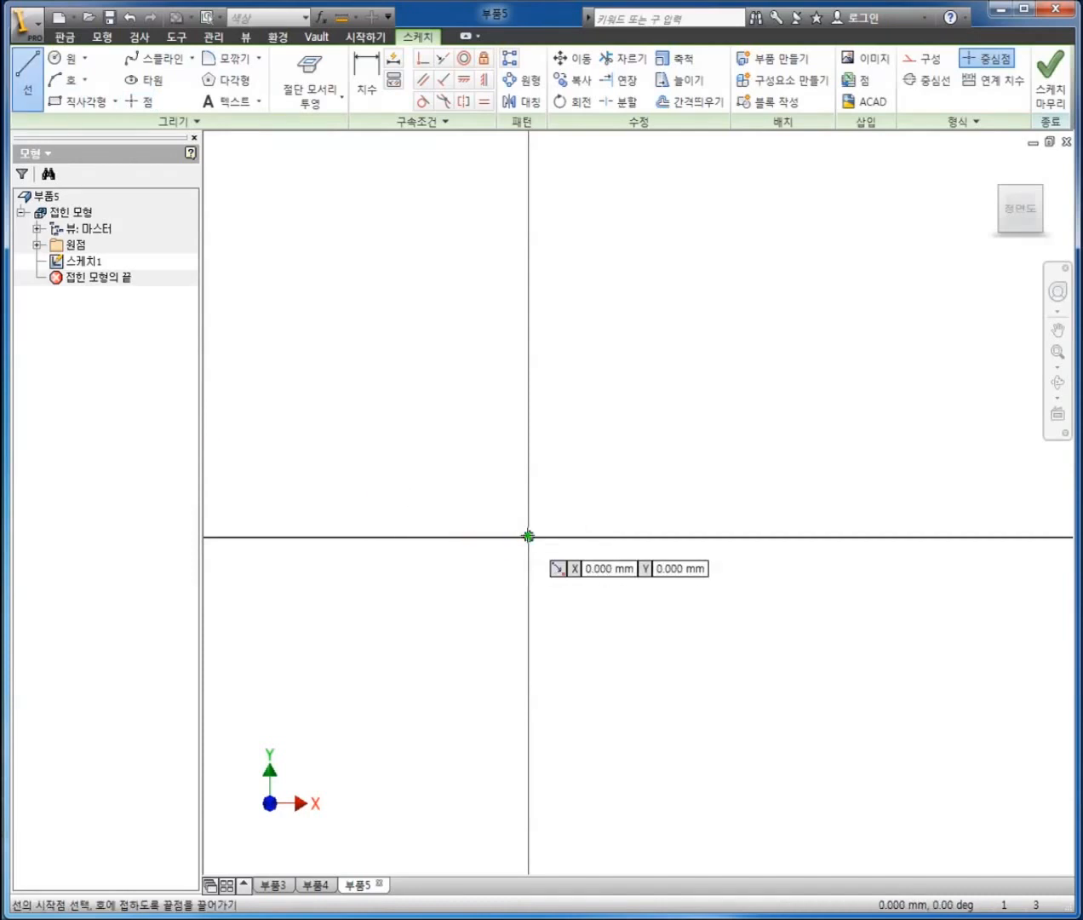
left_click(528, 537)
scroll(410, 590, "up", 3)
left_click(924, 566)
right_click(669, 369)
left_click(610, 383)
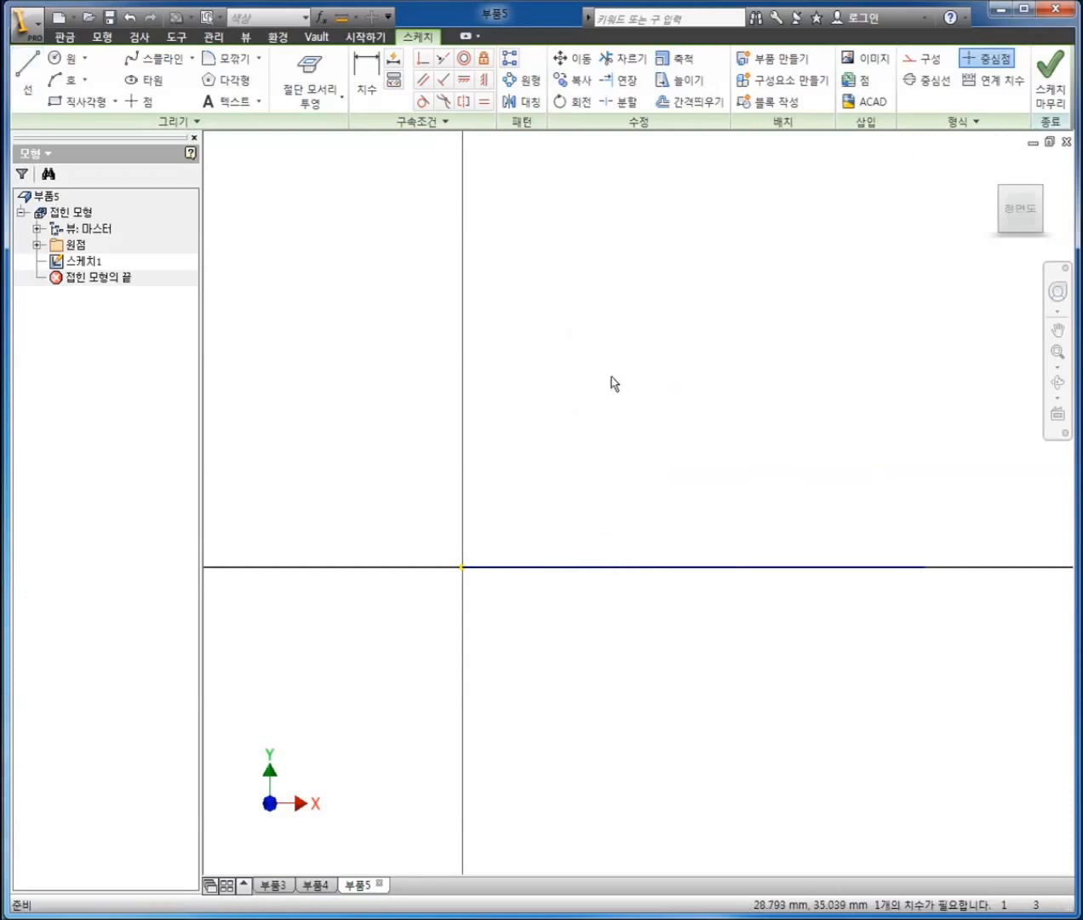
Step: Convert the horizontal line drawn from the sketch origin into a centerline
left_click_drag(734, 602, 686, 508)
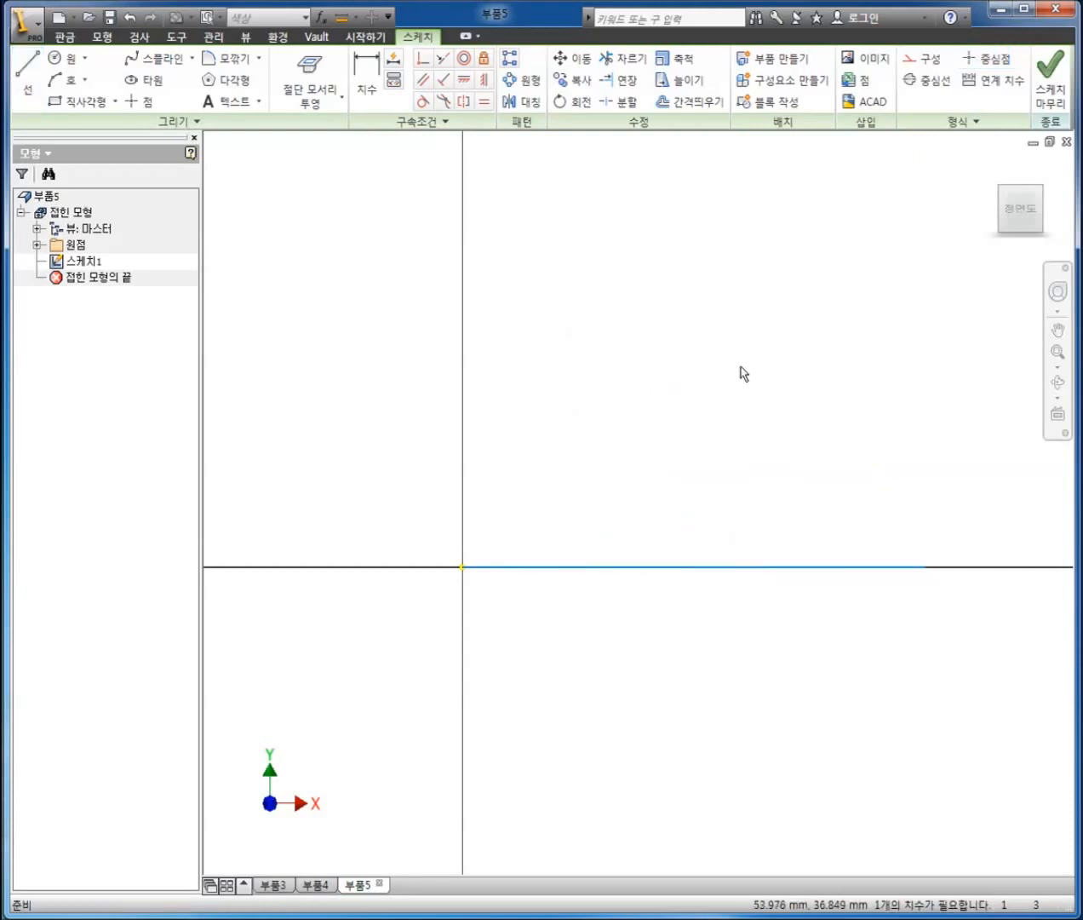
left_click(926, 80)
left_click(640, 397)
mouse_move(640, 397)
middle_mouse_down()
mouse_move(572, 454)
mouse_move(551, 491)
middle_mouse_up()
scroll(463, 370, "up", 2)
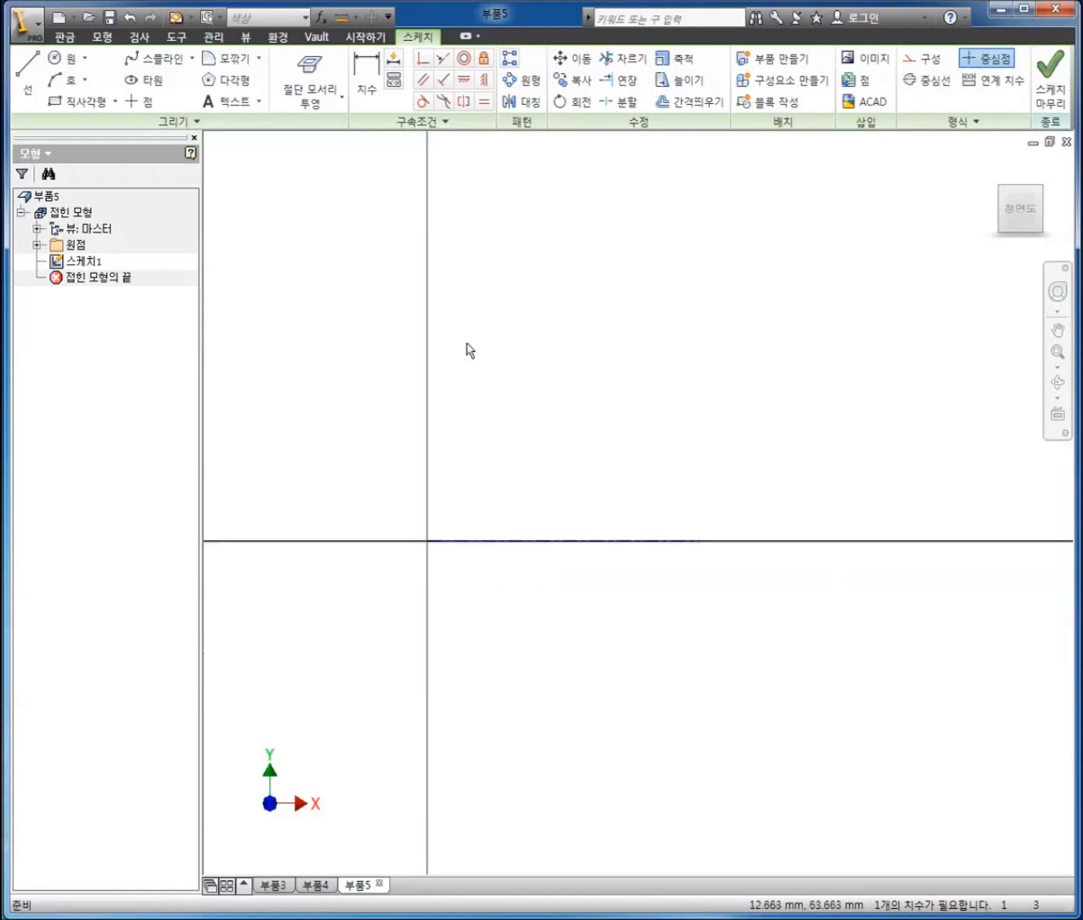
Step: Draw a three-point arc of about 86 mm radius above the centerline, starting about 96 mm above the origin, and finish the sketch
middle_click_drag(465, 341, 469, 406)
left_click(66, 79)
left_click(429, 292)
left_click(756, 292)
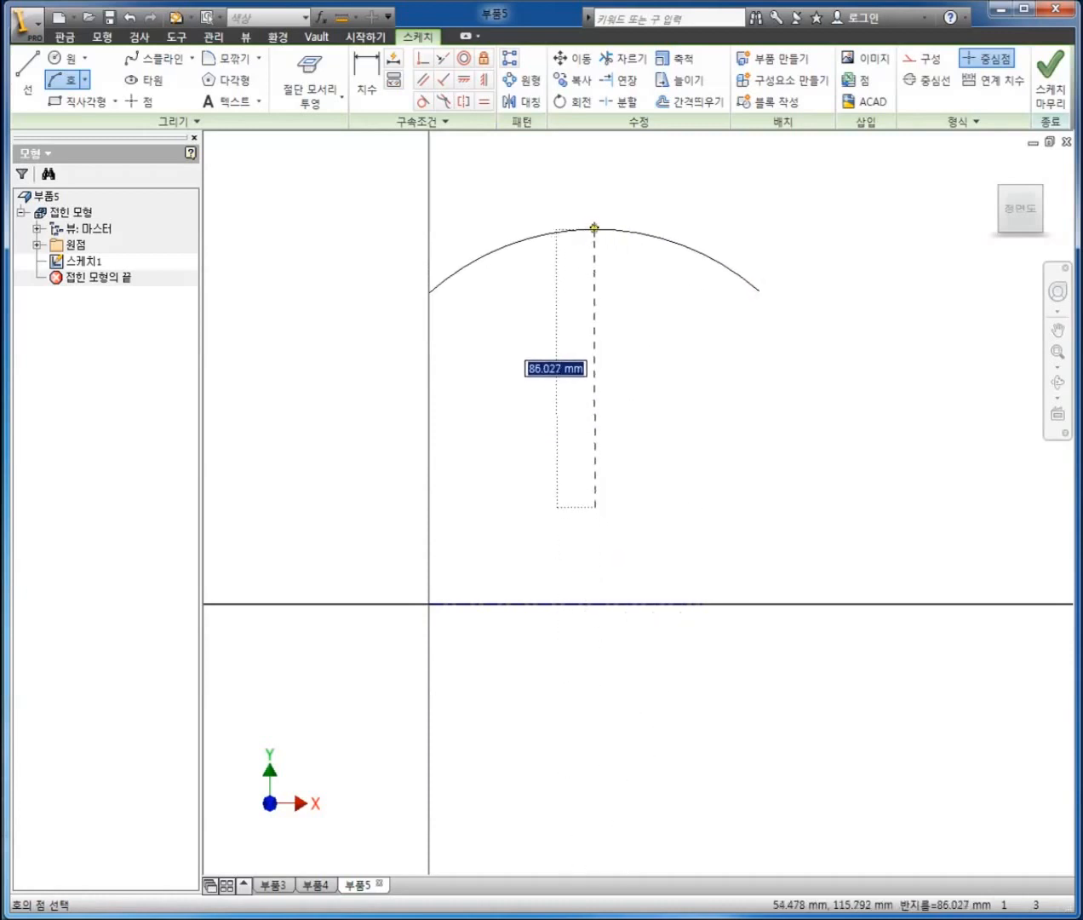
left_click(594, 229)
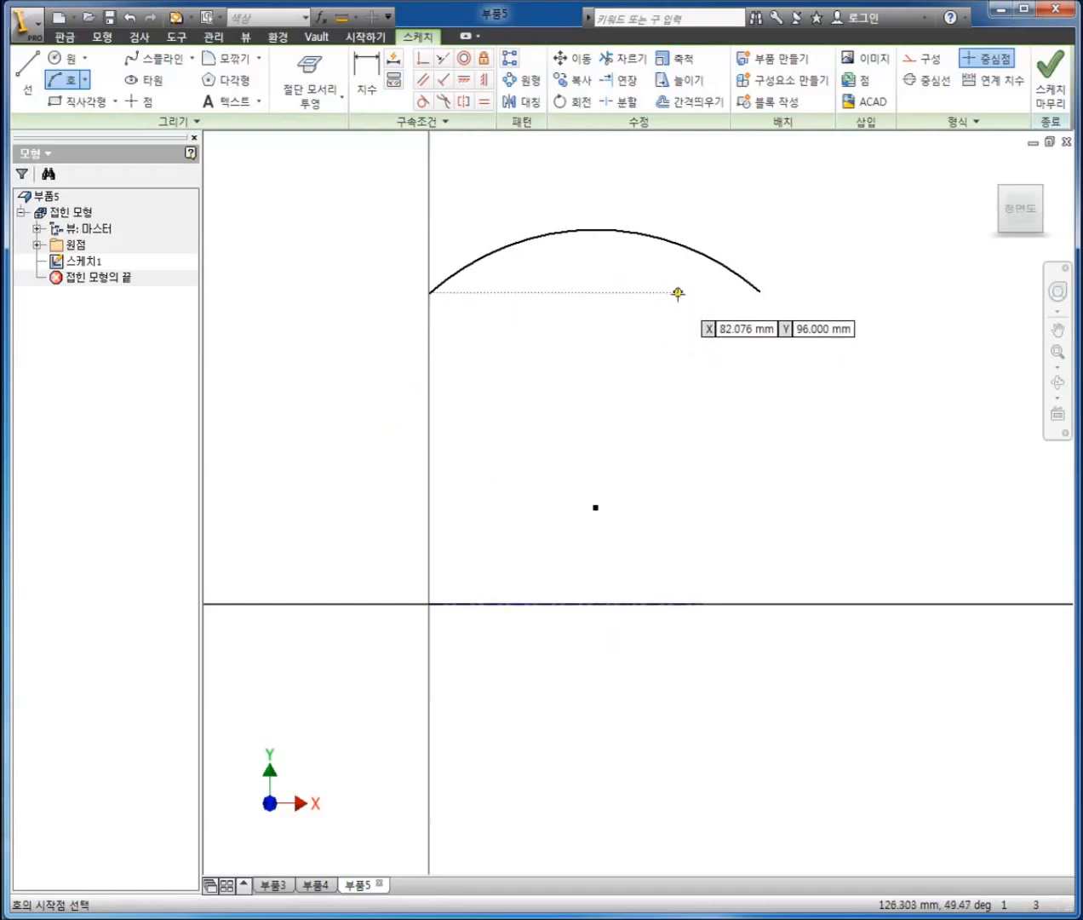
right_click(812, 331)
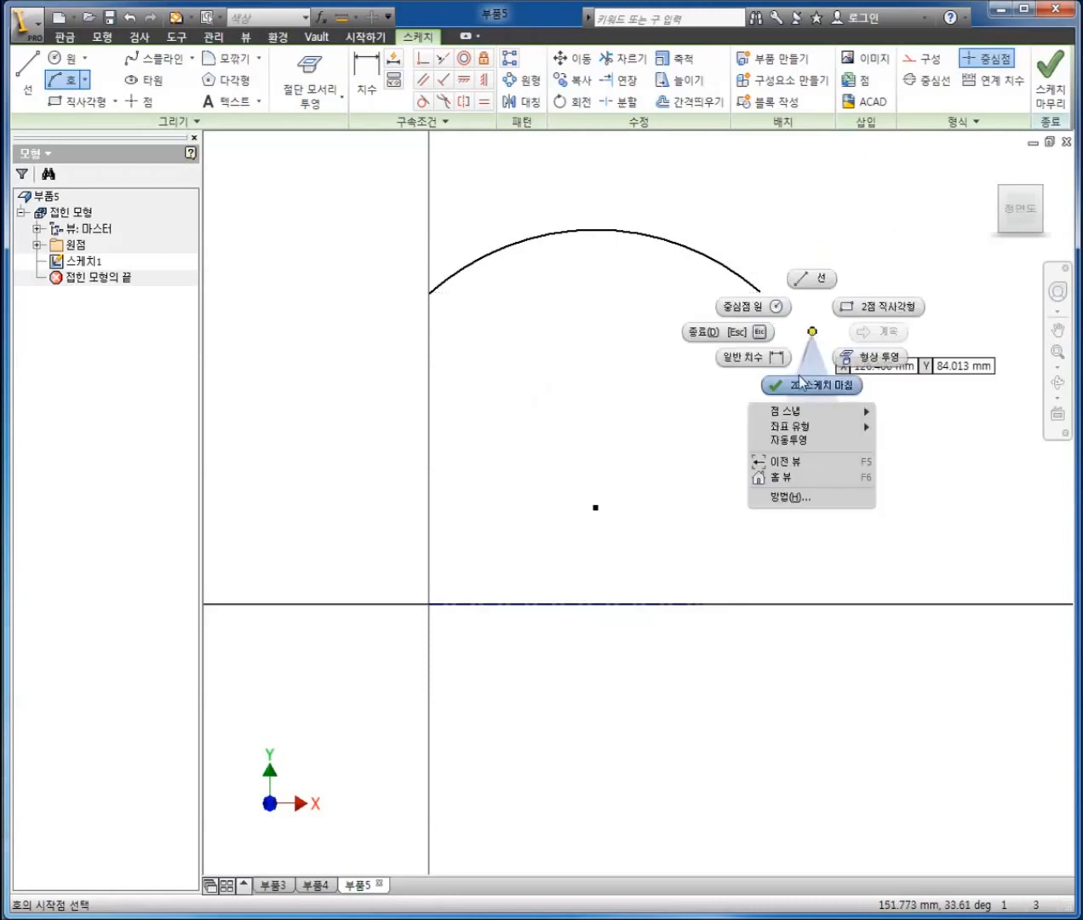
left_click(796, 378)
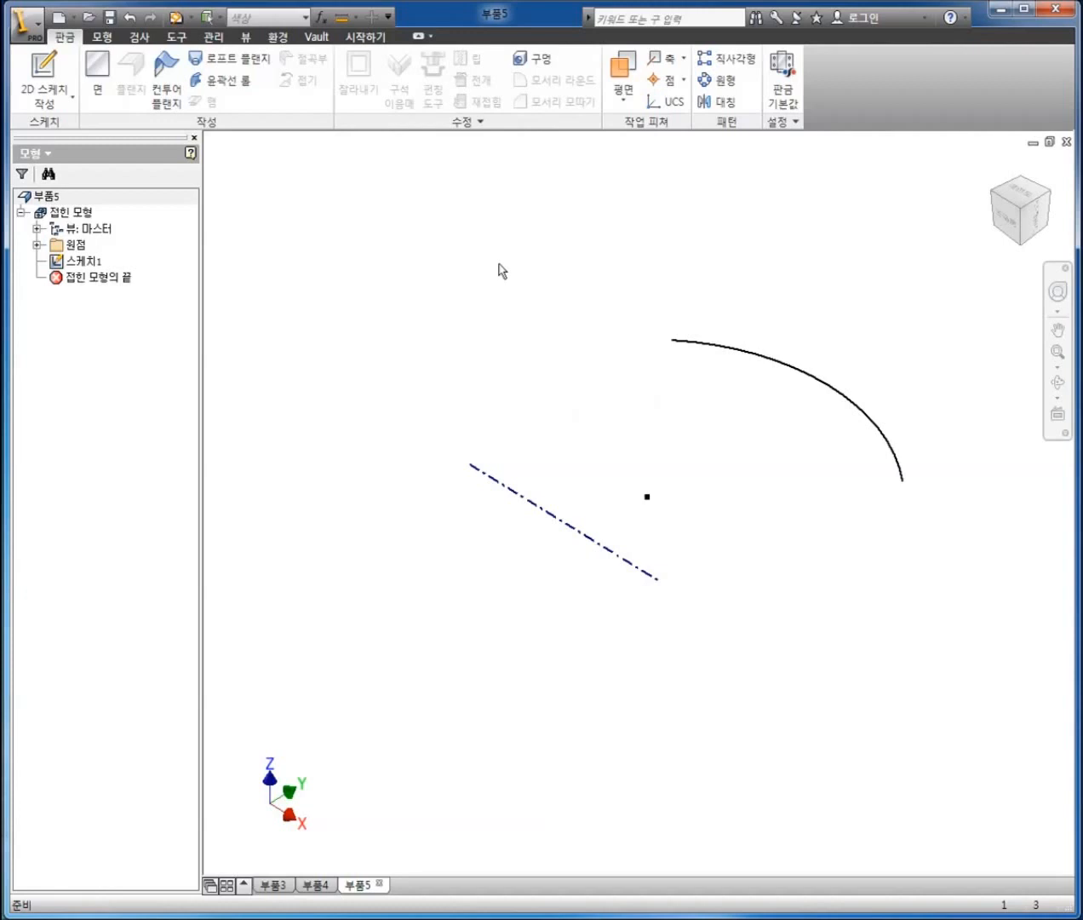
Step: Set up a contour roll of the arc about the centerline with a rolled angle of 180 degrees
left_click(230, 92)
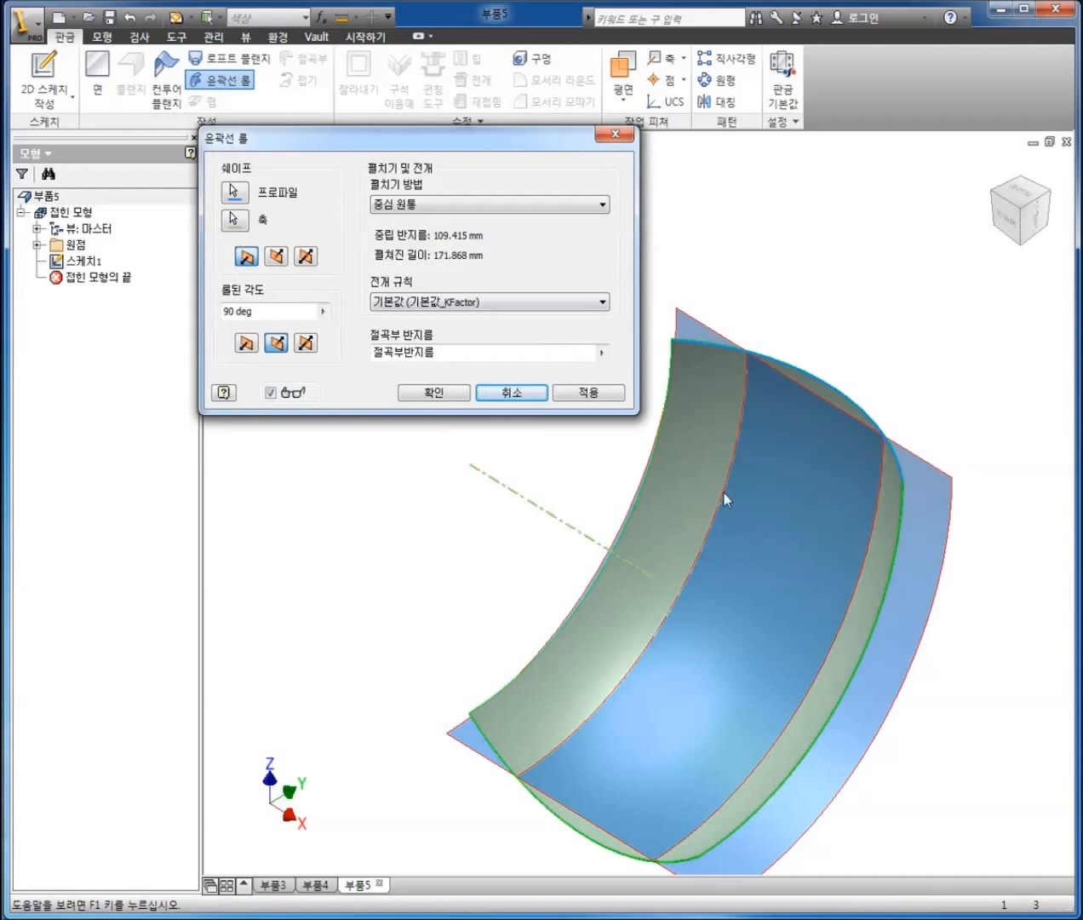
scroll(502, 506, "up", 3)
middle_click_drag(697, 508, 720, 464, "shift")
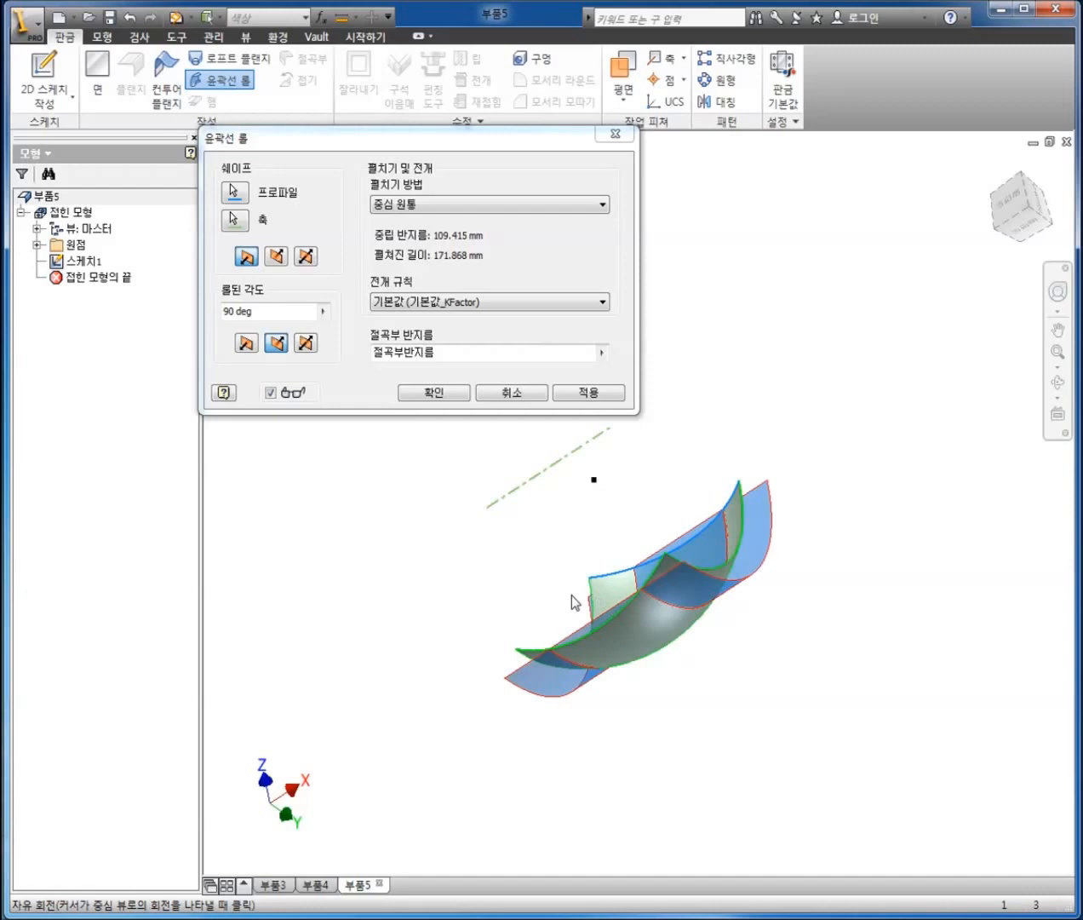
left_click_drag(265, 314, 188, 310)
type("180")
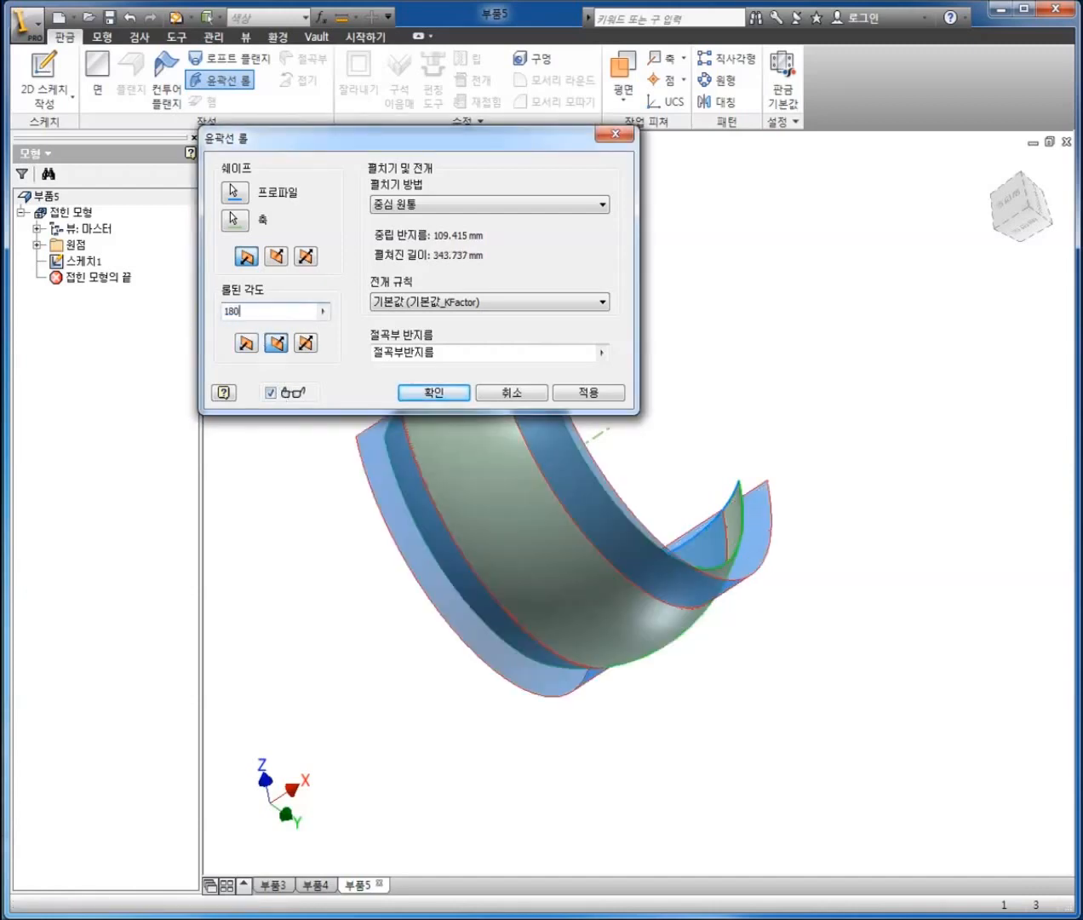
Step: Set the contour roll's rolled angle to 270 degrees and create the feature
left_click_drag(251, 311, 166, 313)
type("270")
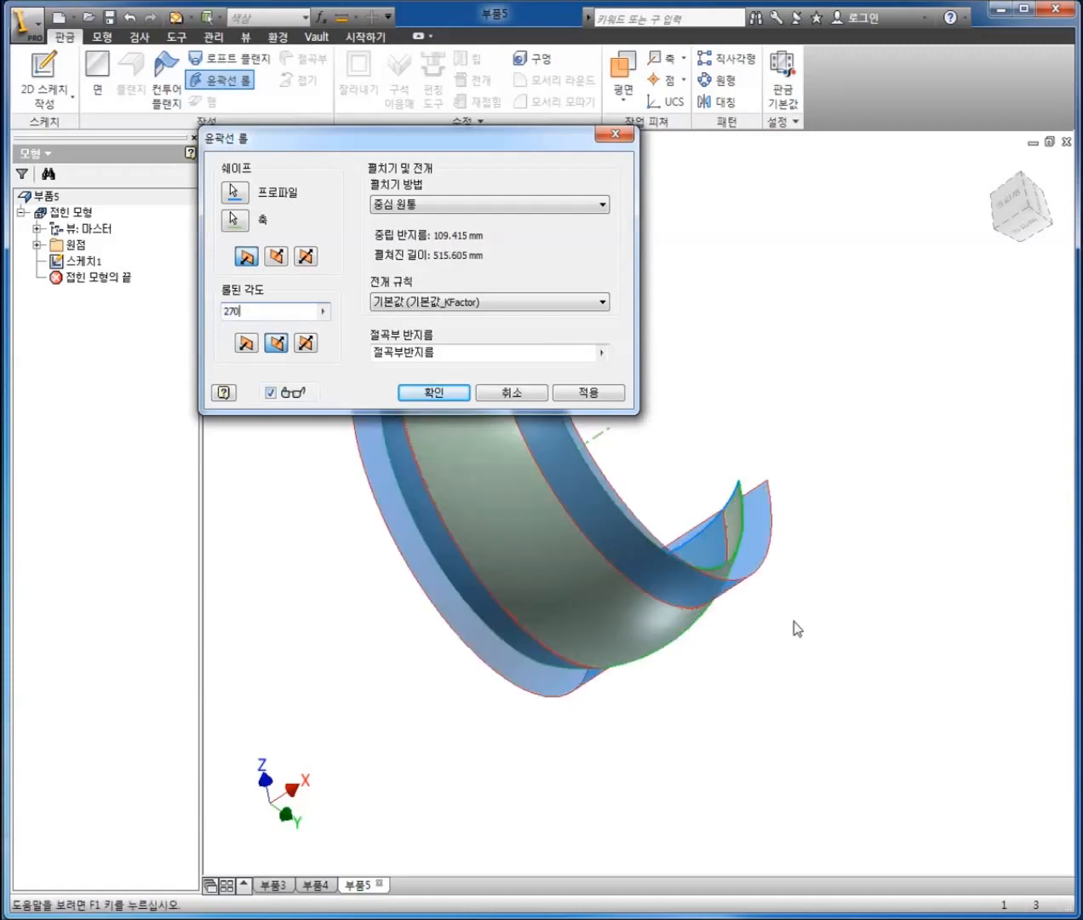
scroll(757, 620, "up", 3)
middle_click_drag(762, 631, 570, 648, "shift")
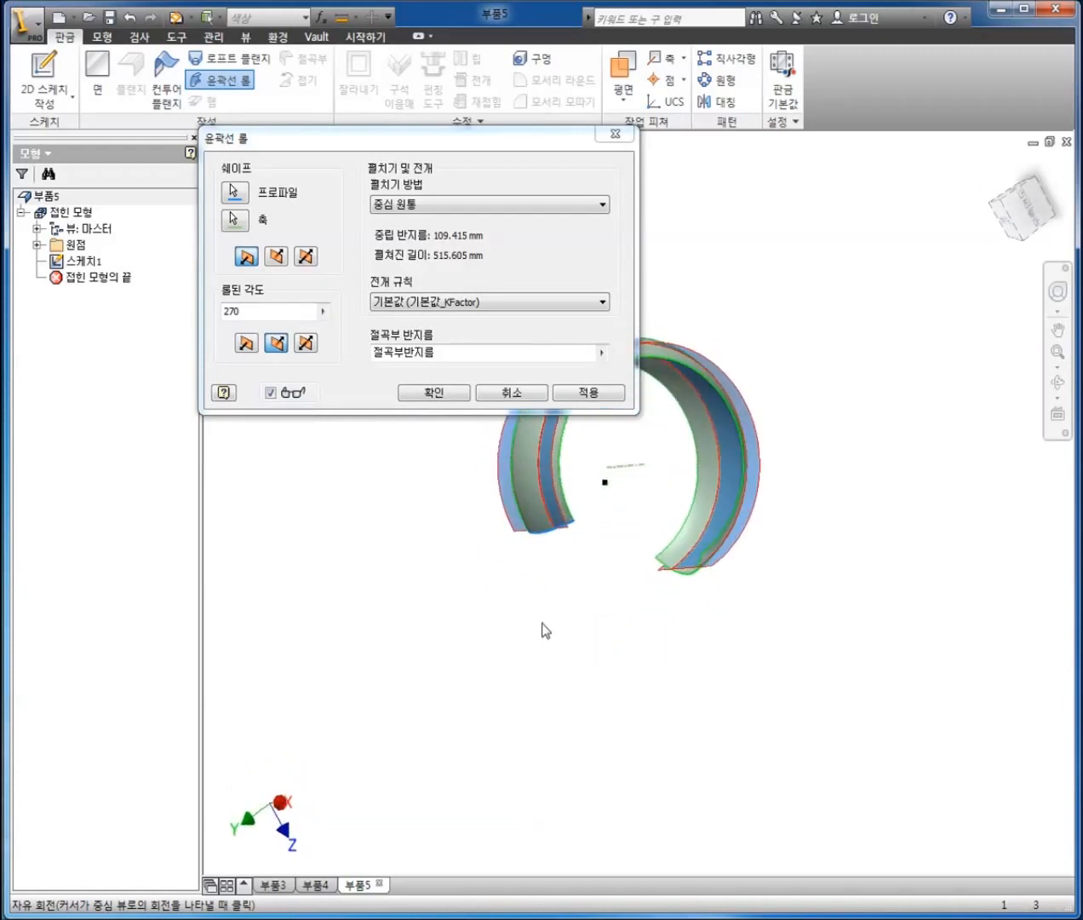
left_click(432, 393)
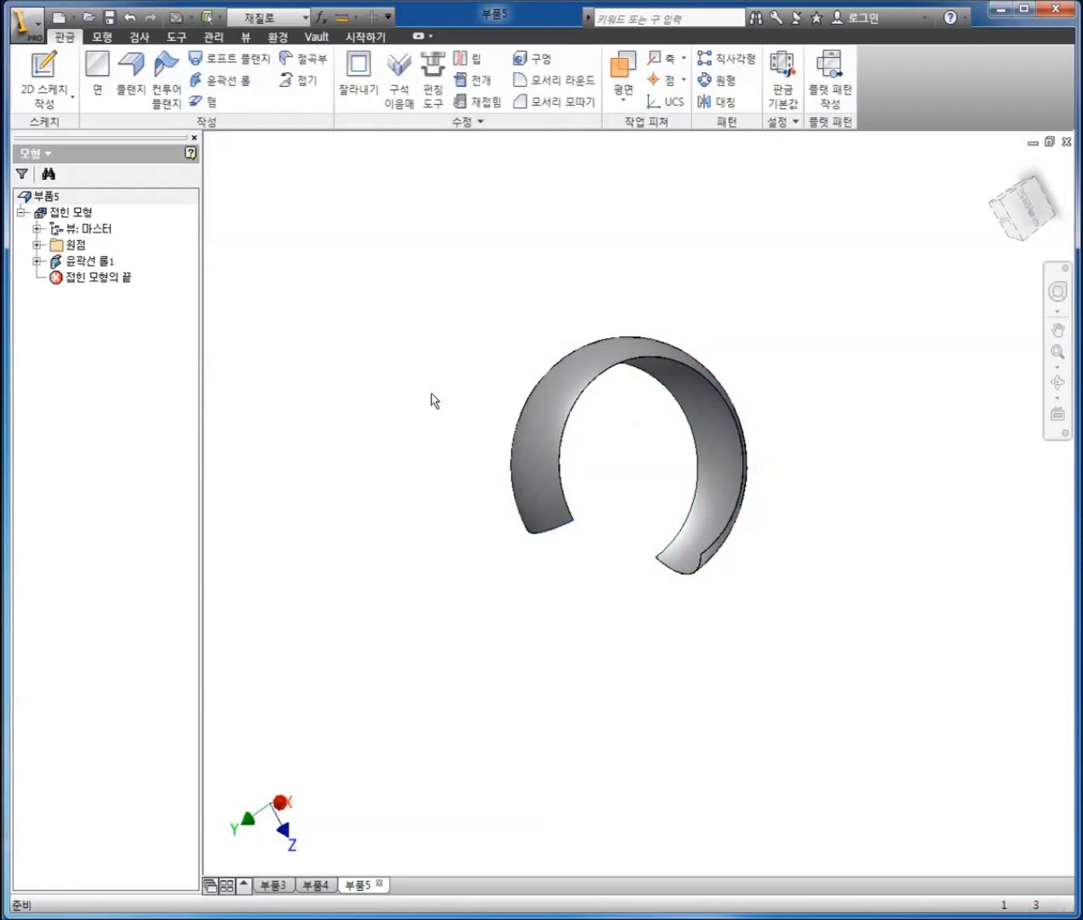
Step: Create the flat pattern of the contour roll and return to the folded part
middle_click_drag(420, 436, 720, 426, "shift")
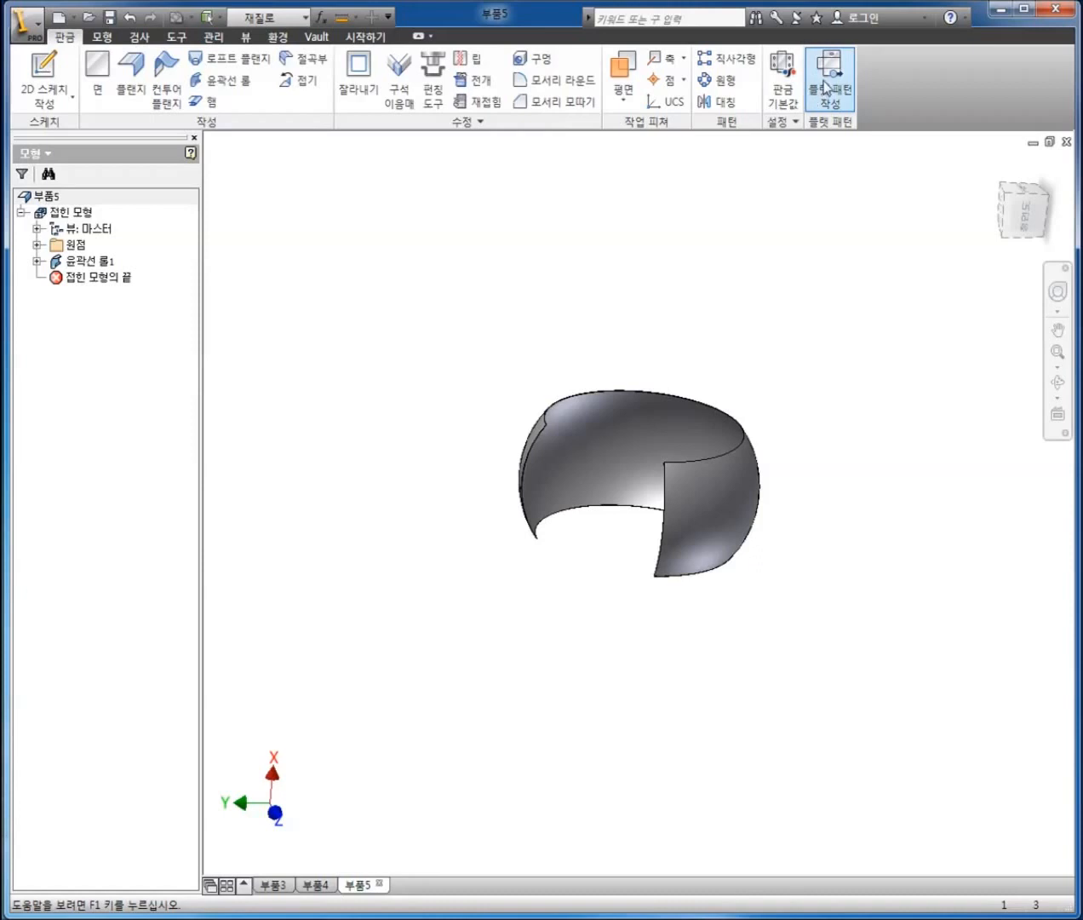
left_click(824, 84)
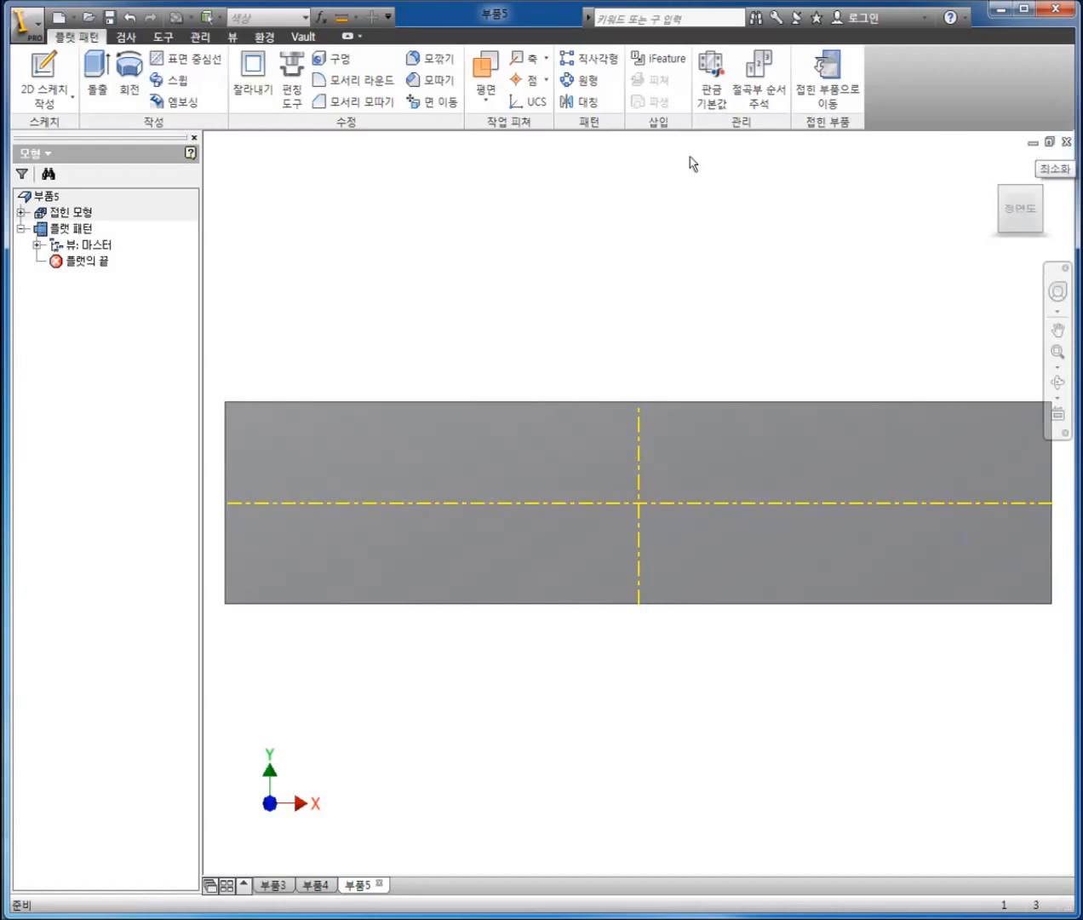
left_click(828, 85)
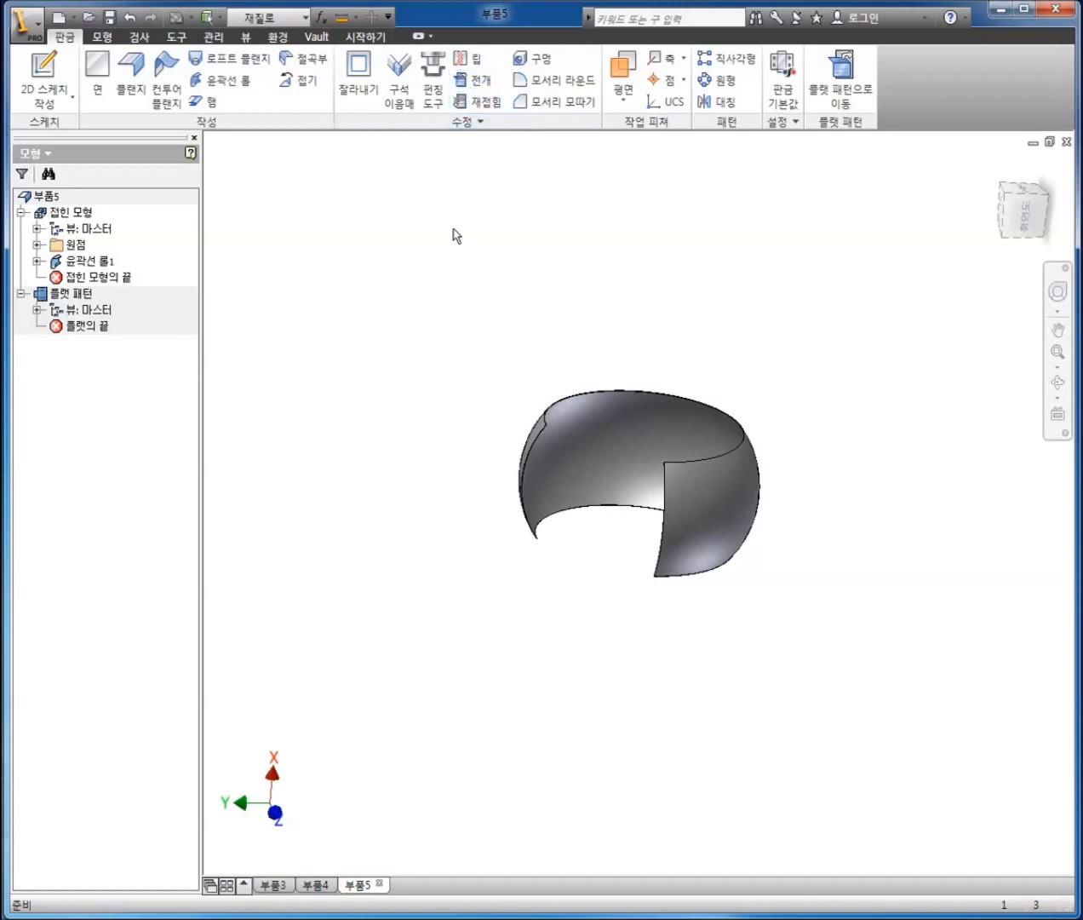
Step: In a new part from the Sheet Metal.ipt template, draw a rectangle about 198 by 221 mm from the sketch origin
left_click(58, 17)
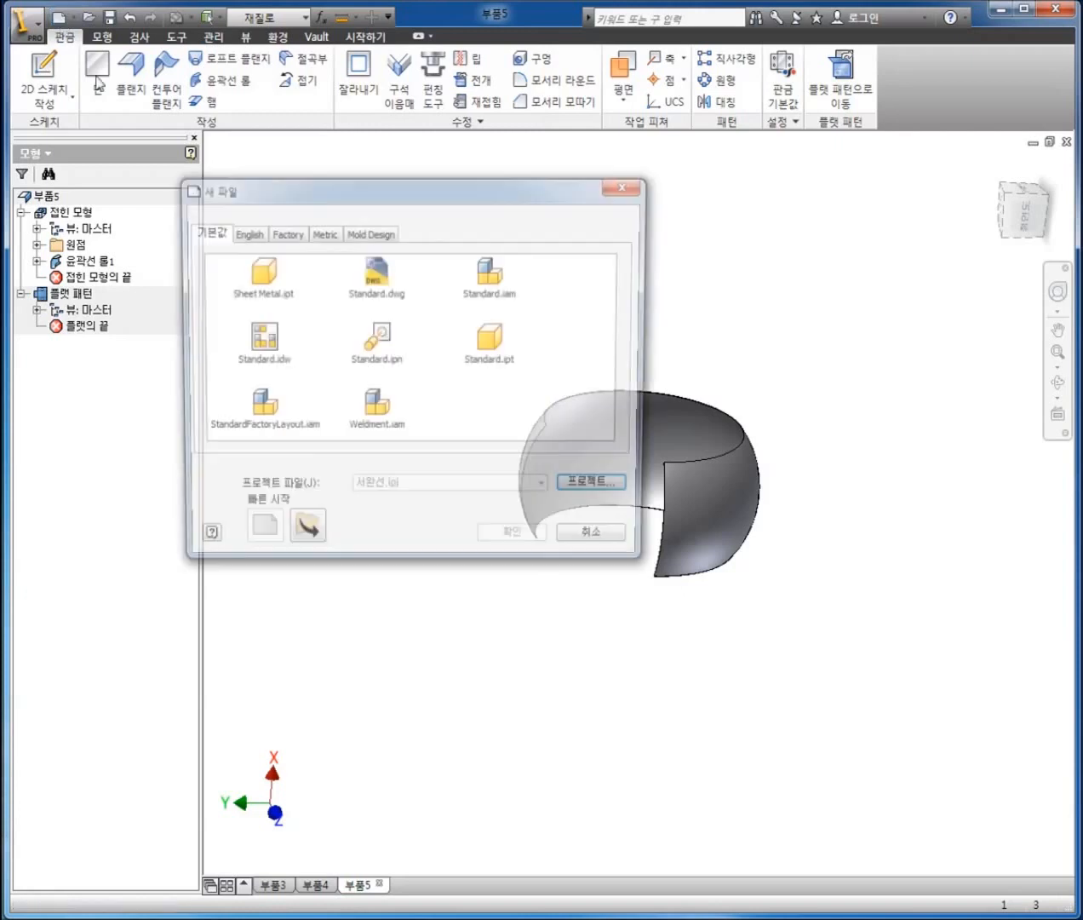
double_click(266, 292)
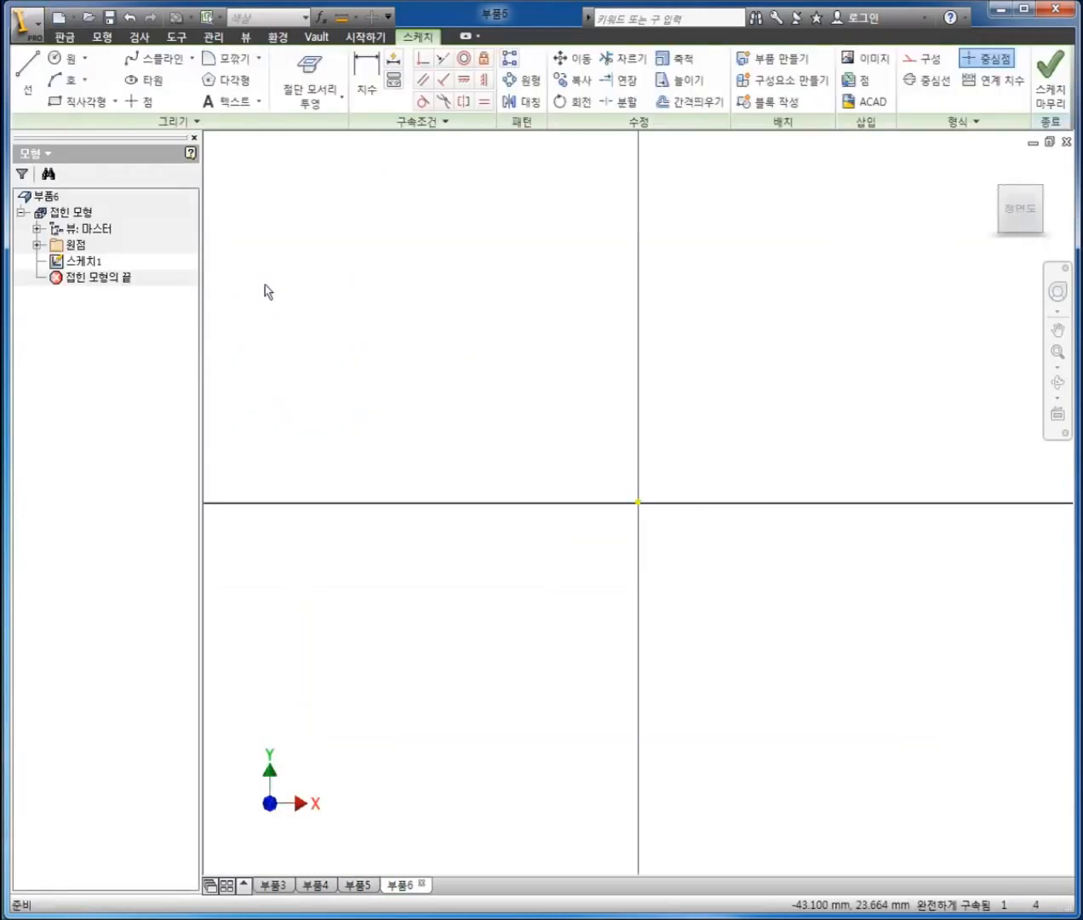
left_click(56, 102)
scroll(369, 608, "up", 3)
left_click(463, 571)
scroll(383, 652, "up", 3)
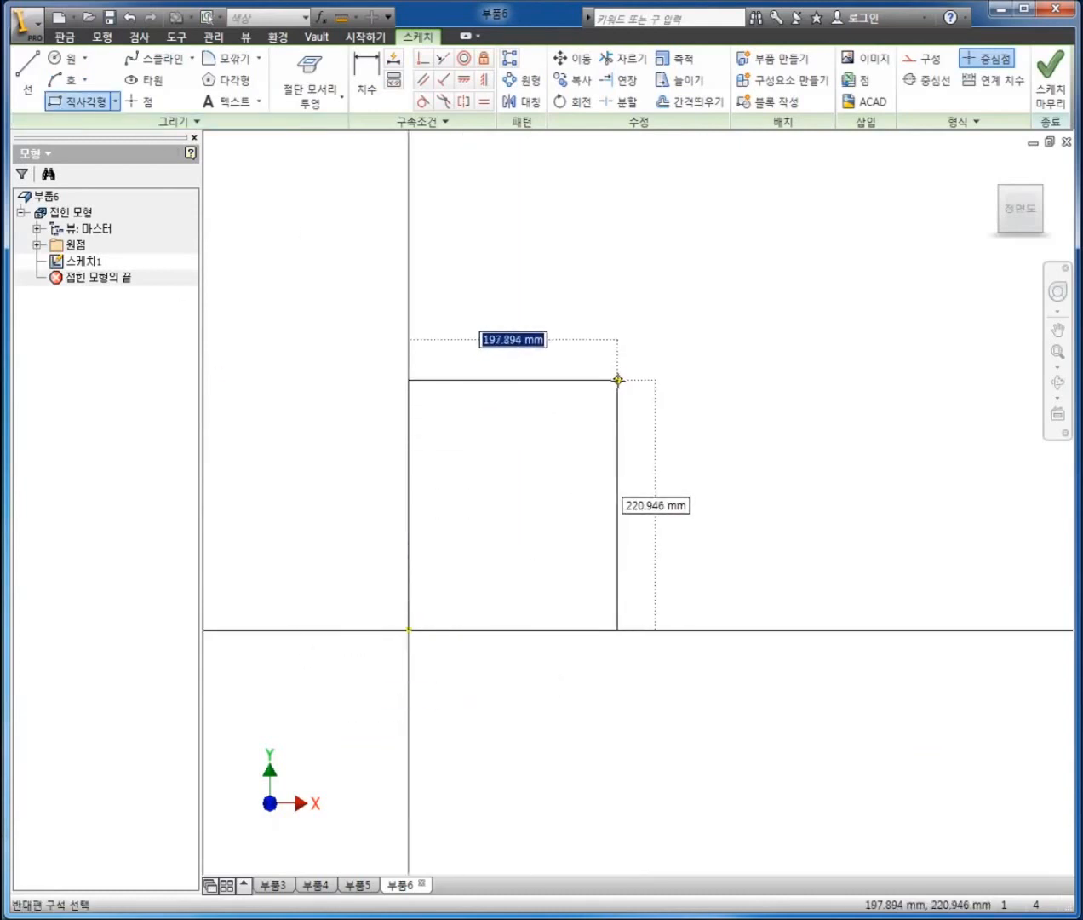
left_click(618, 380)
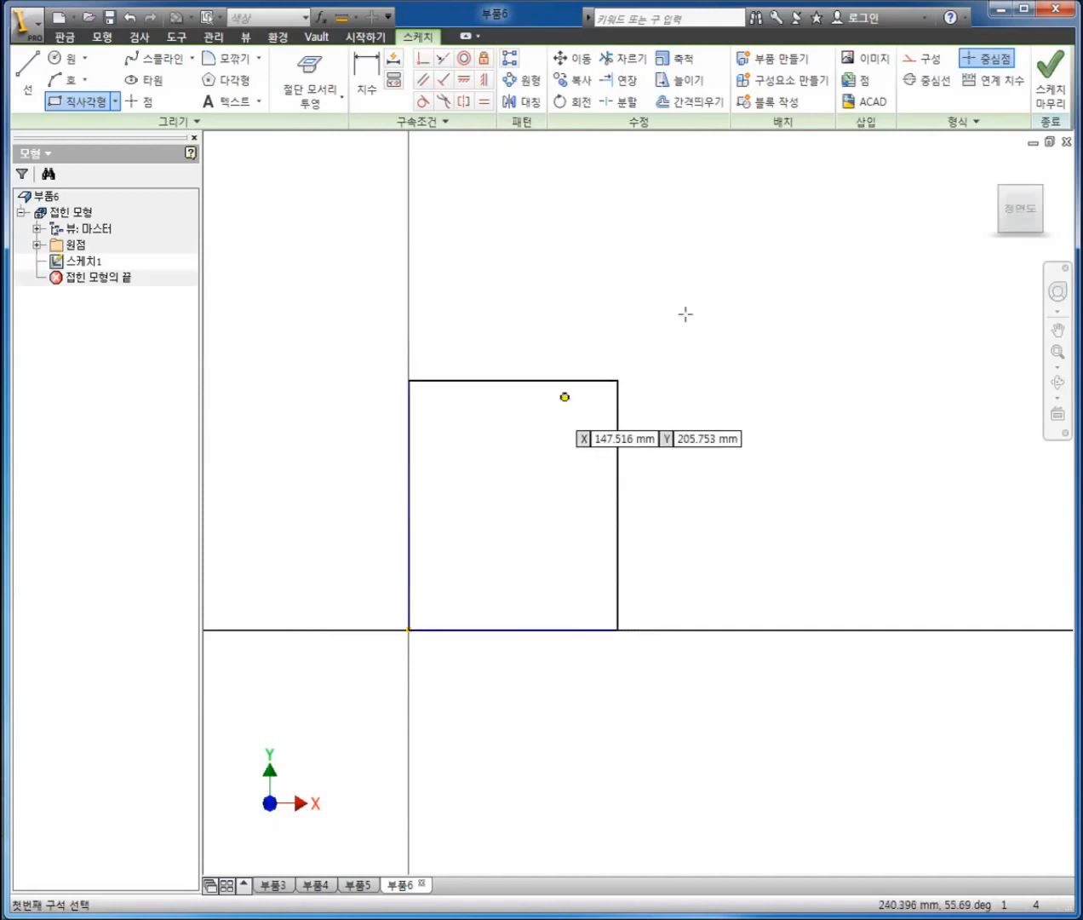
Step: Finish the sketch and create a sheet metal face from the rectangle
left_click(1052, 88)
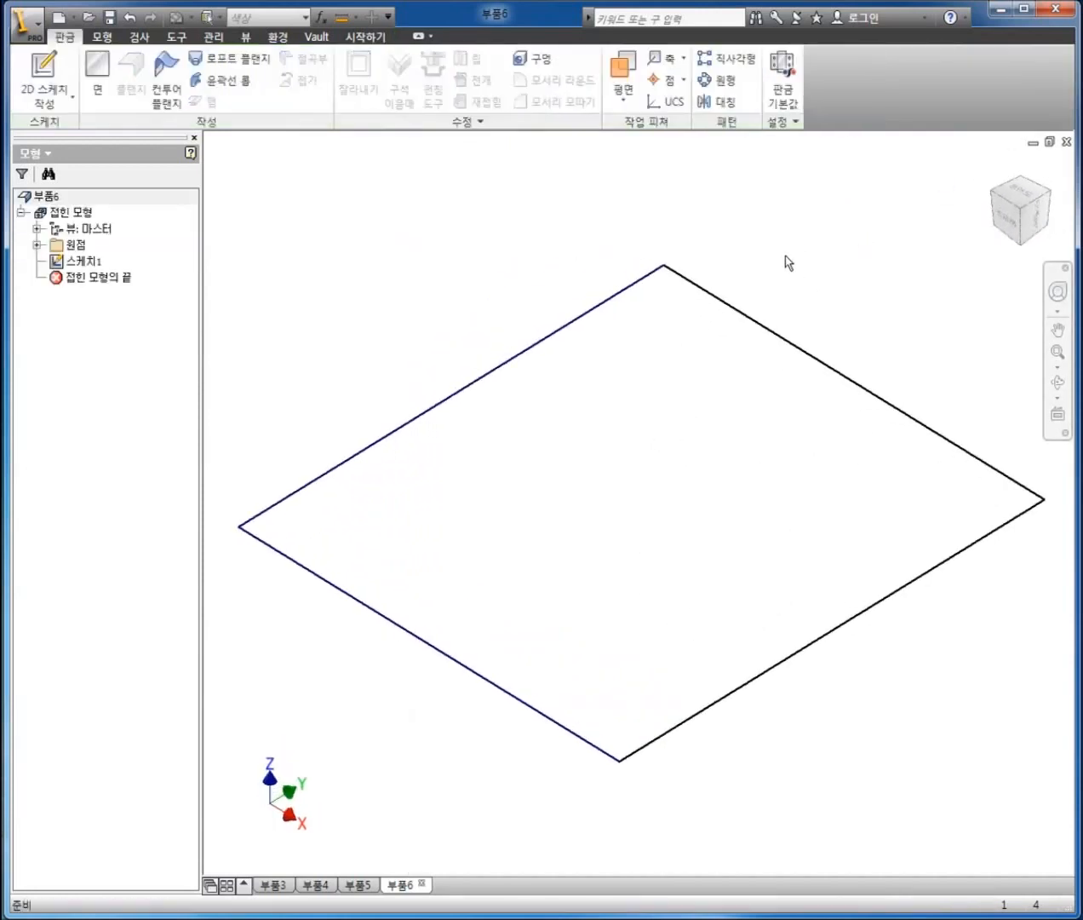
left_click(98, 84)
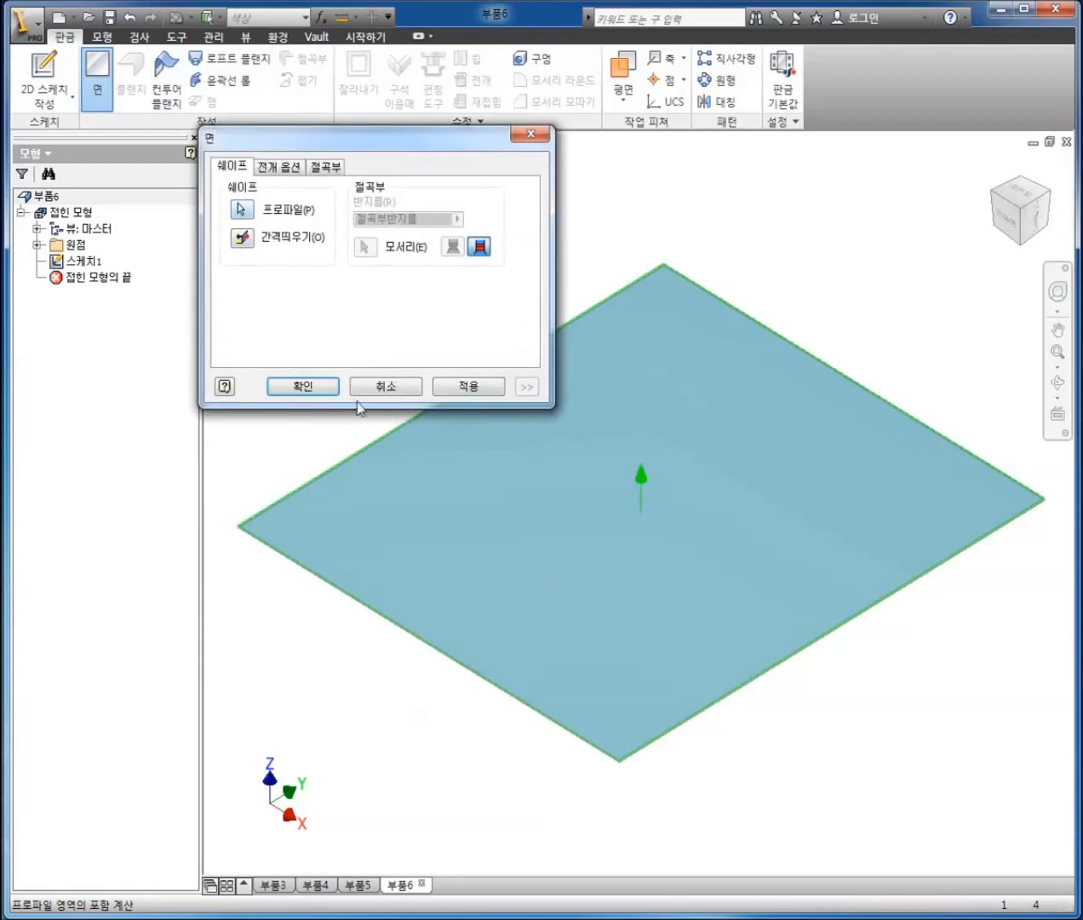
left_click(326, 390)
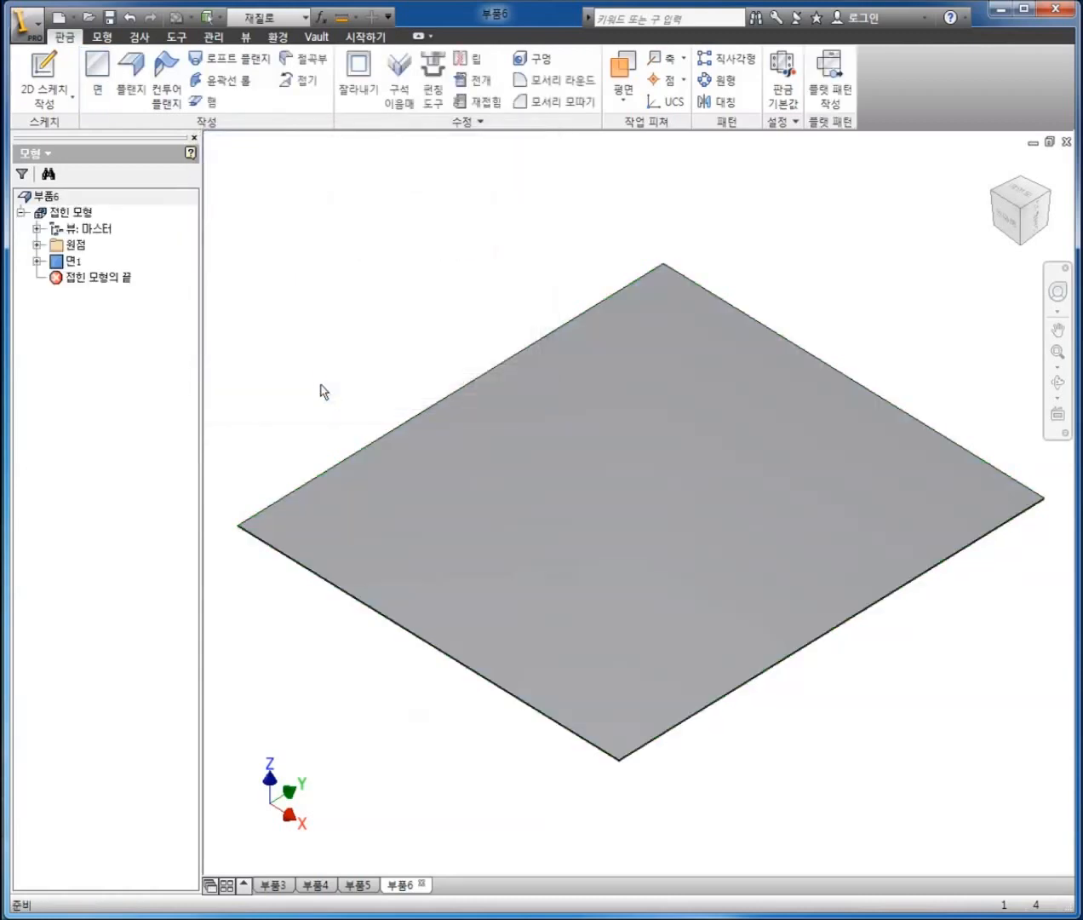
Step: Add 100 mm high flanges at 90 degrees along the plate's two opposite long edges
left_click(146, 101)
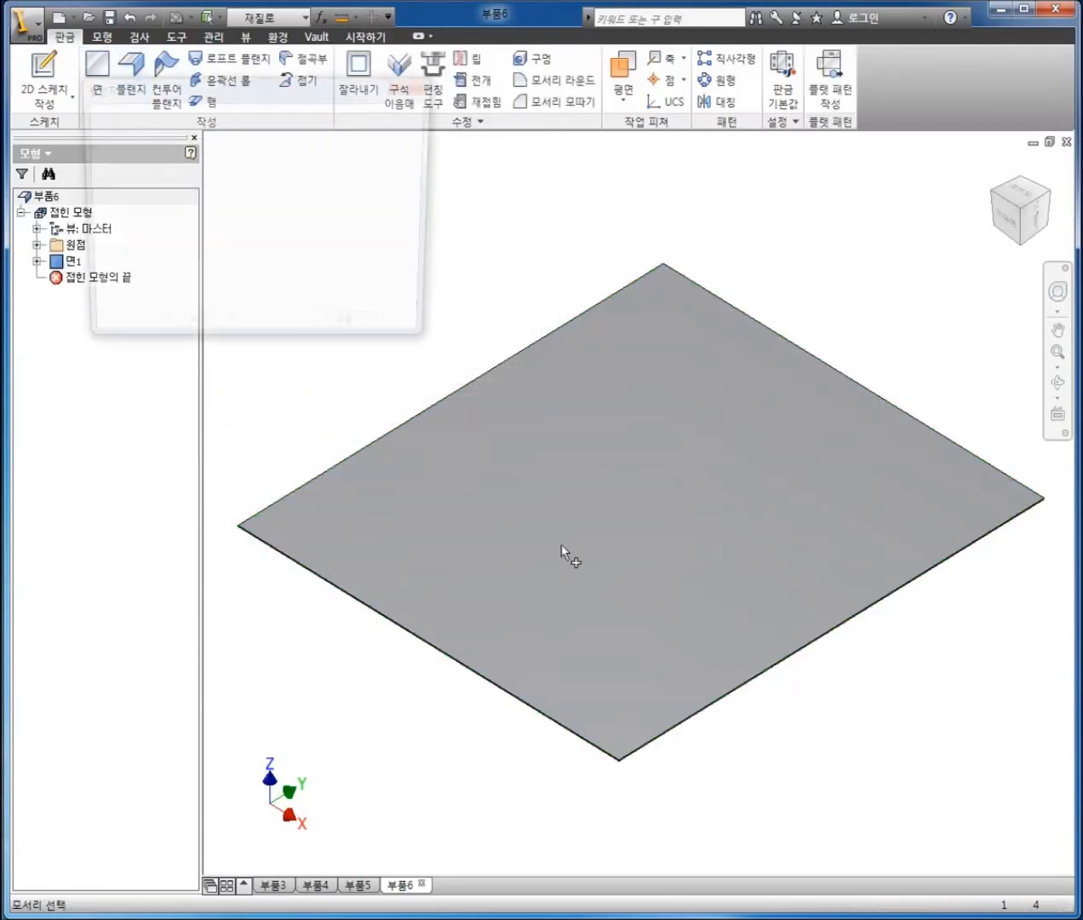
left_click(799, 650)
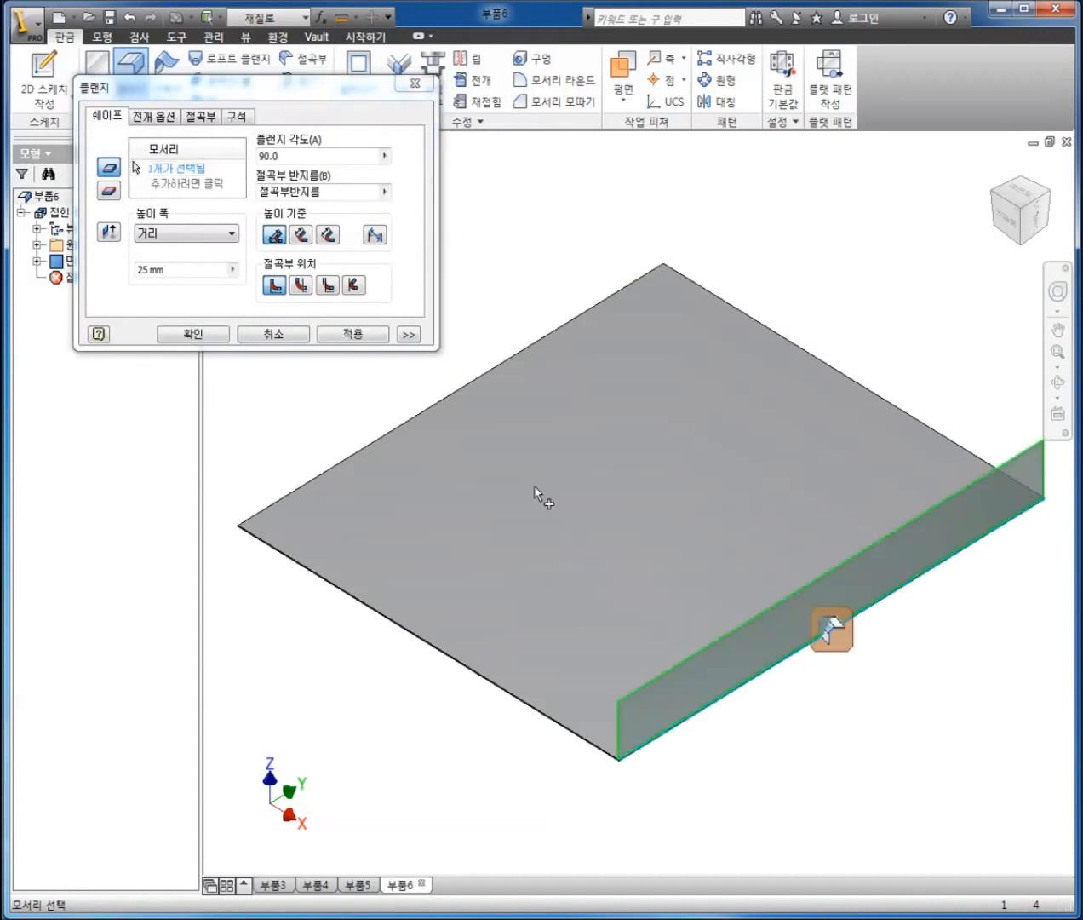
left_click(397, 433)
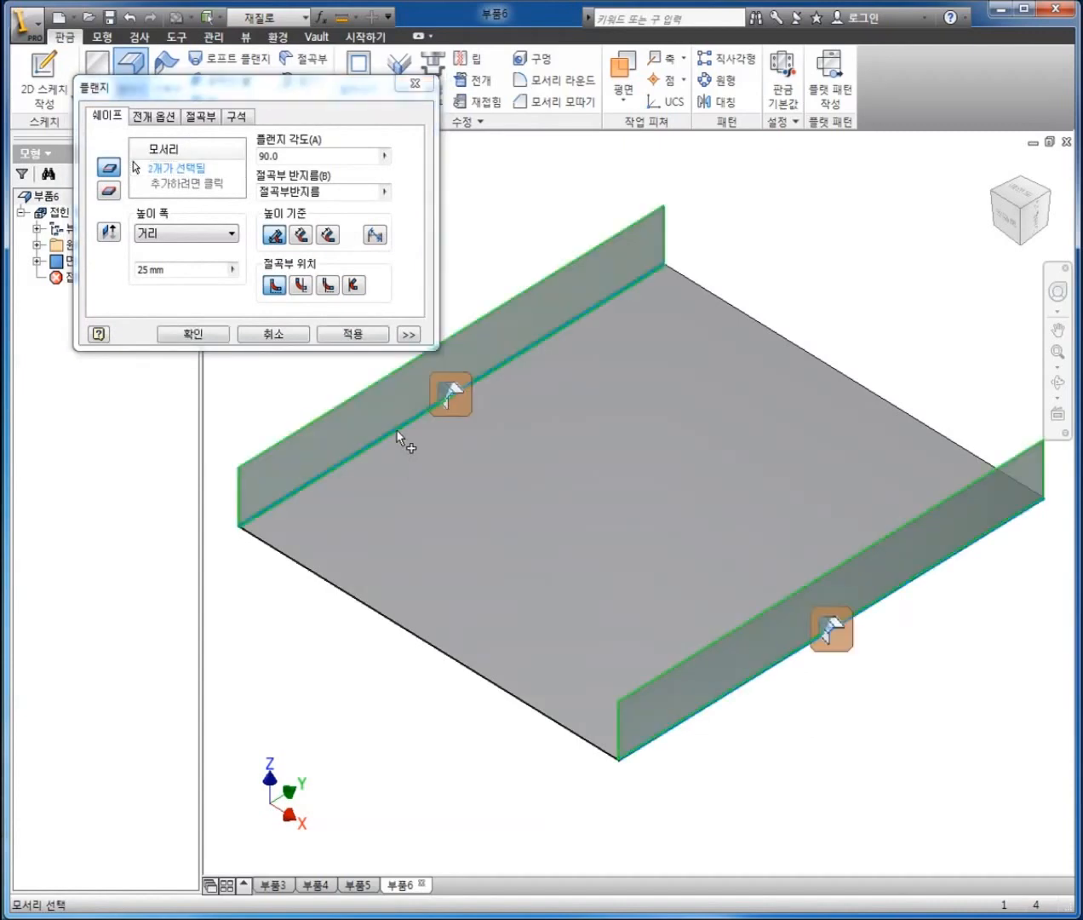
double_click(148, 271)
type("100")
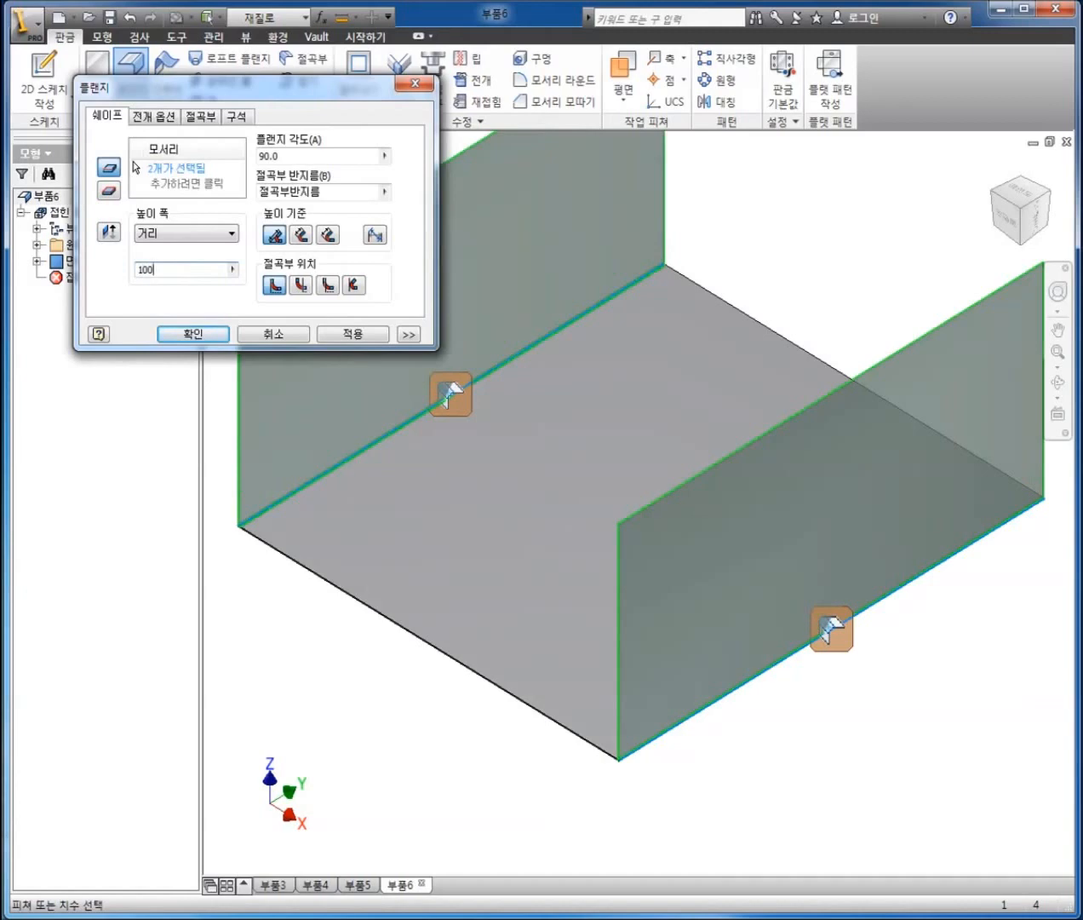
left_click(205, 338)
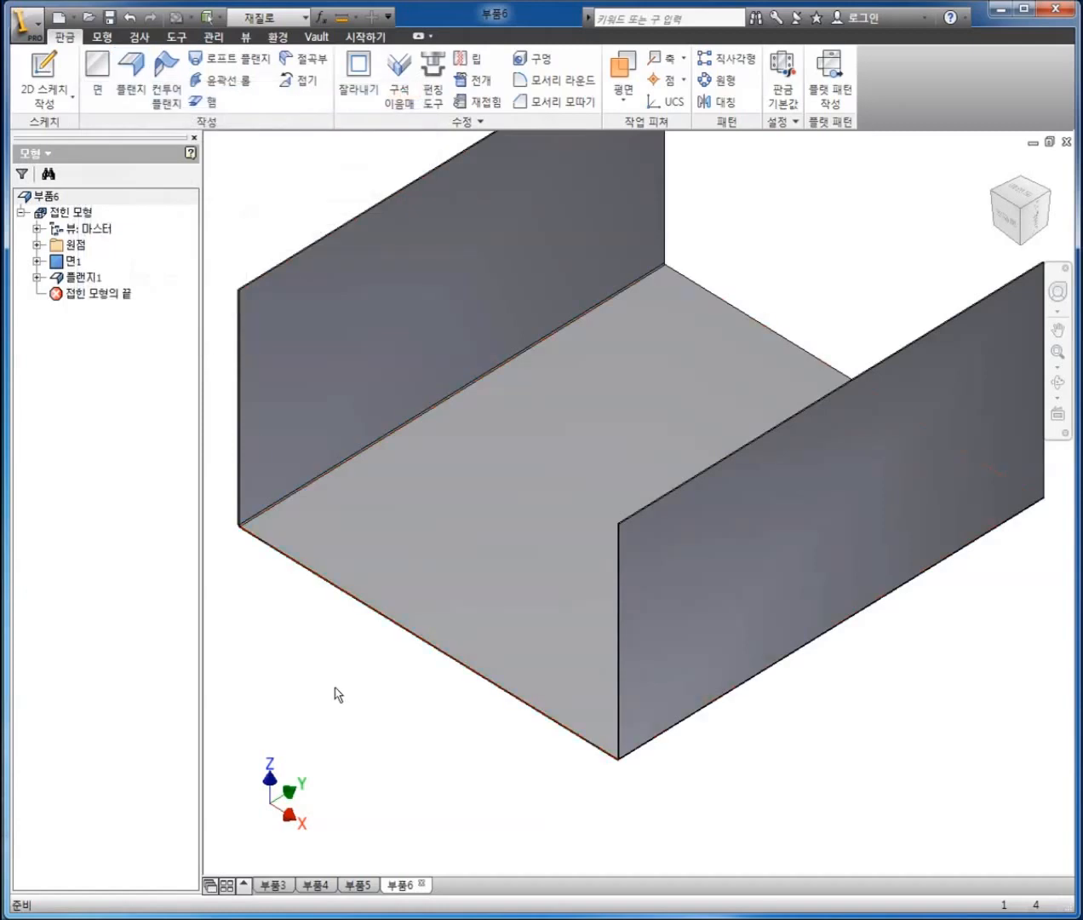
Step: Start a one-distance corner chamfer on the upper front corners of both flanges
scroll(378, 691, "down", 3)
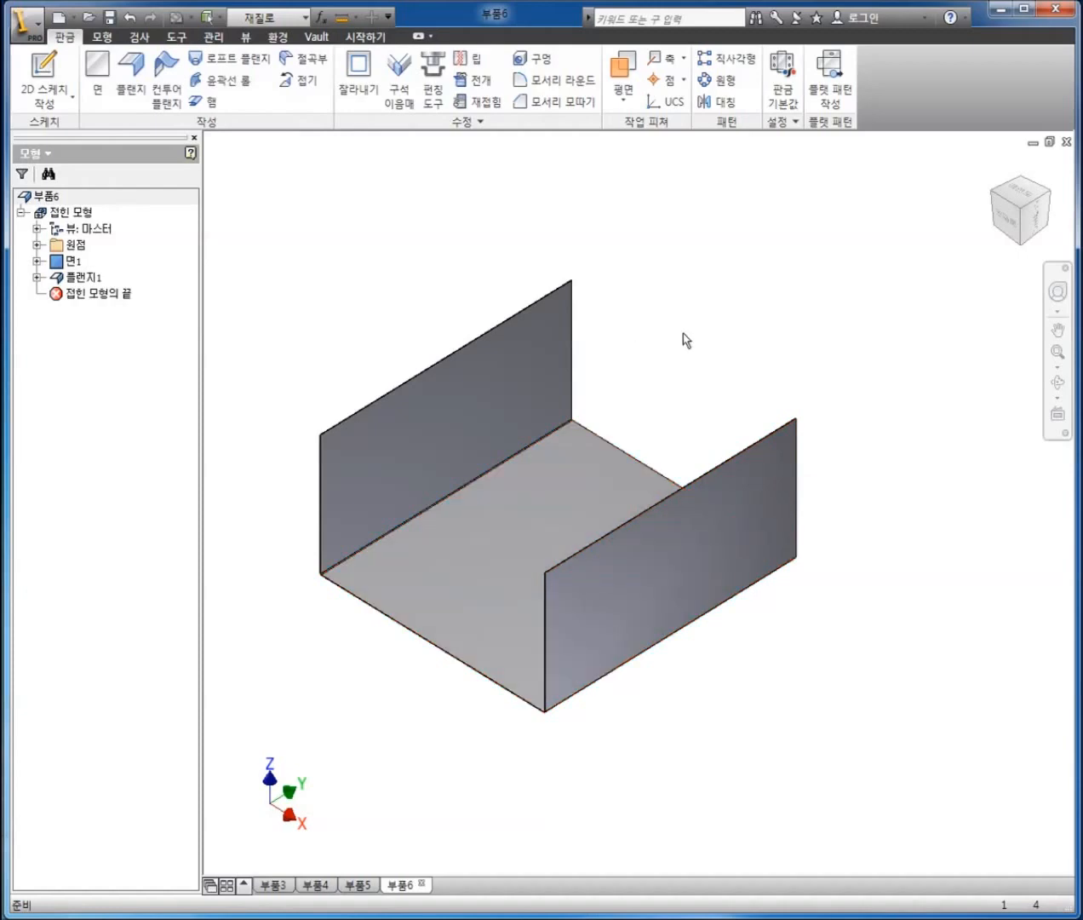
middle_click_drag(639, 394, 628, 366, "shift")
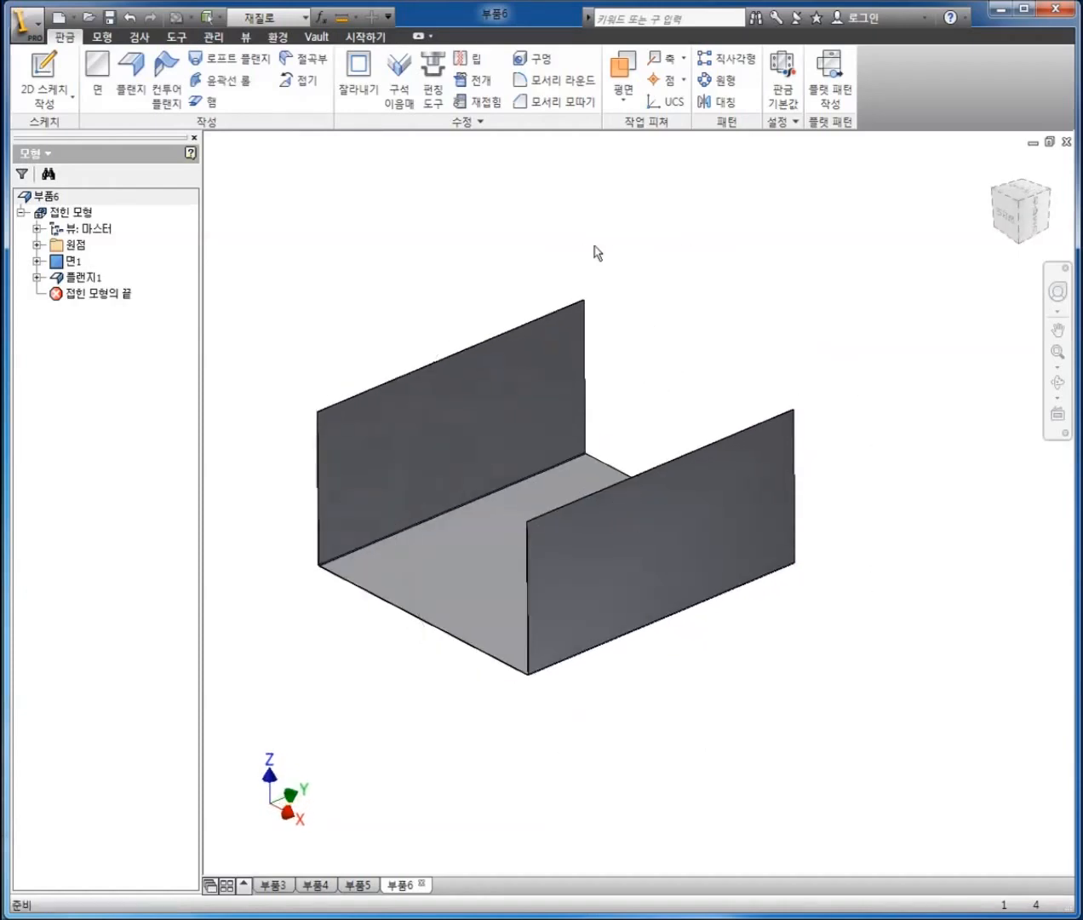
left_click(566, 107)
scroll(526, 521, "down", 4)
scroll(526, 517, "down", 3)
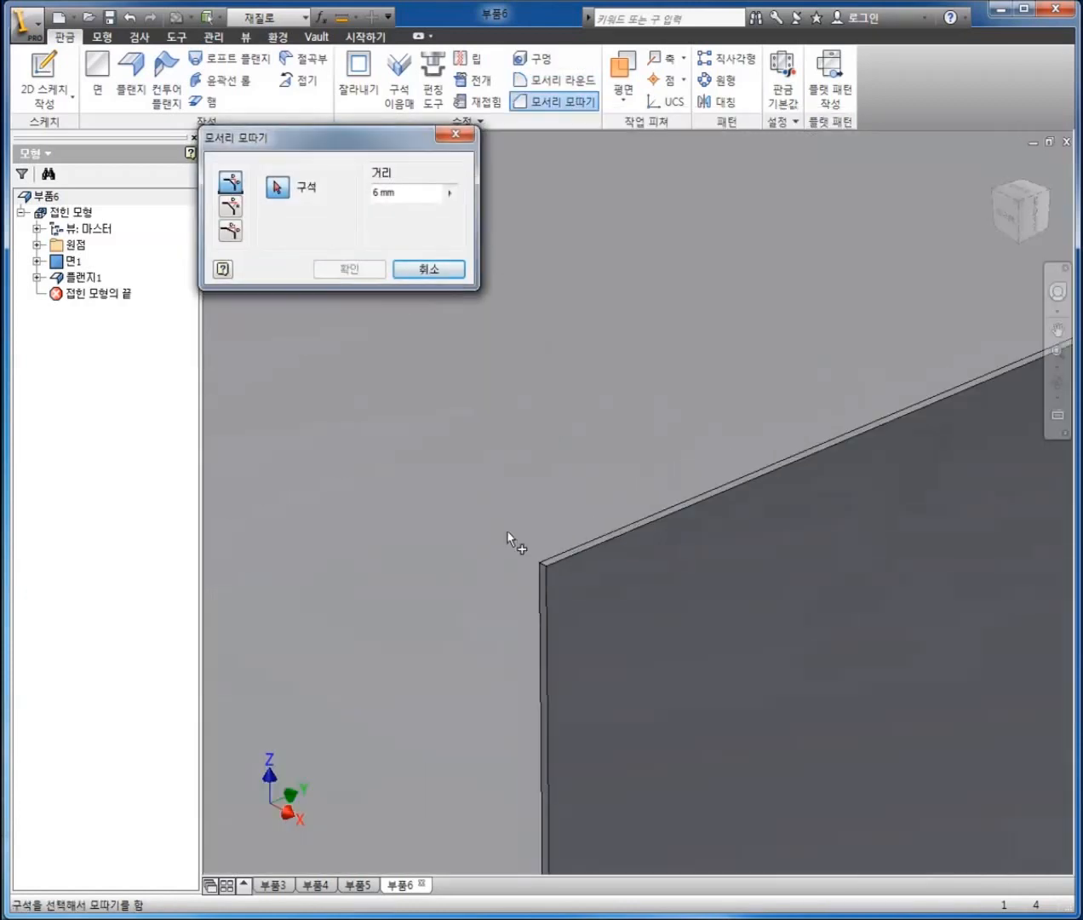
left_click(561, 573)
scroll(645, 598, "up", 6)
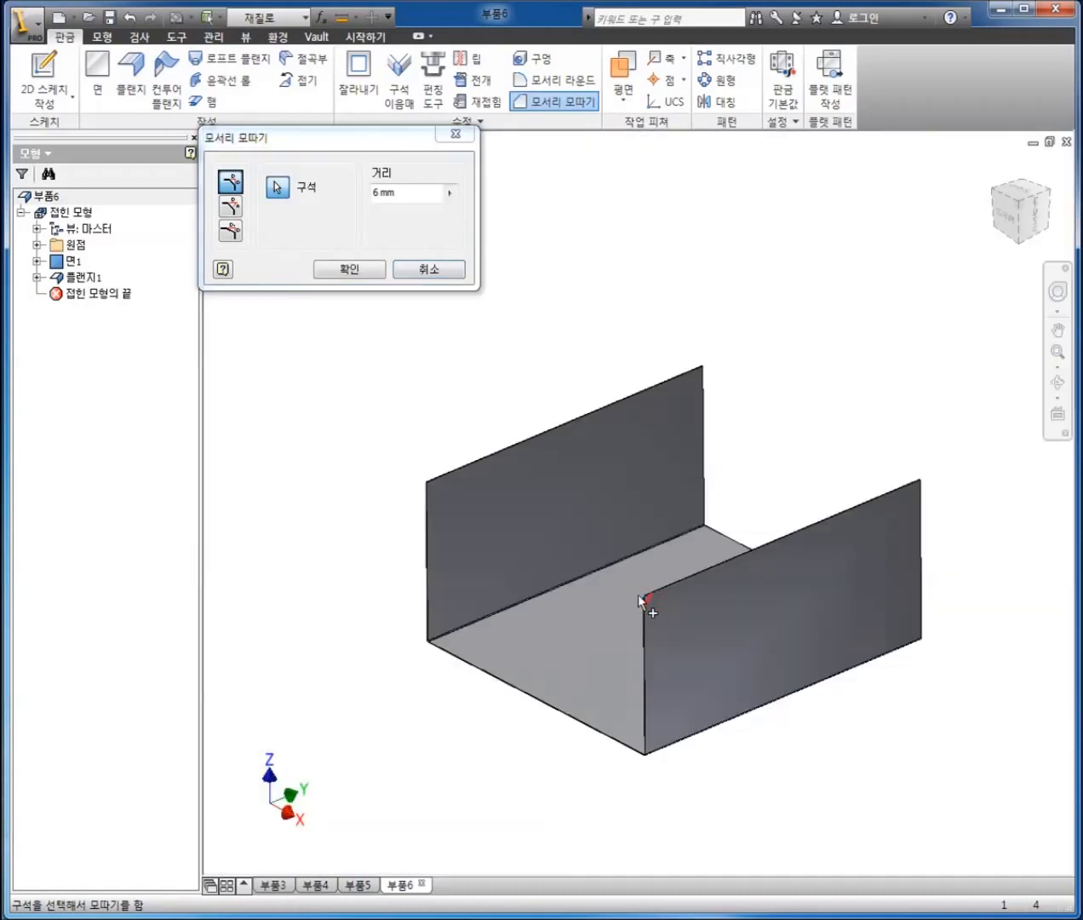
scroll(430, 481, "down", 6)
left_click(435, 458)
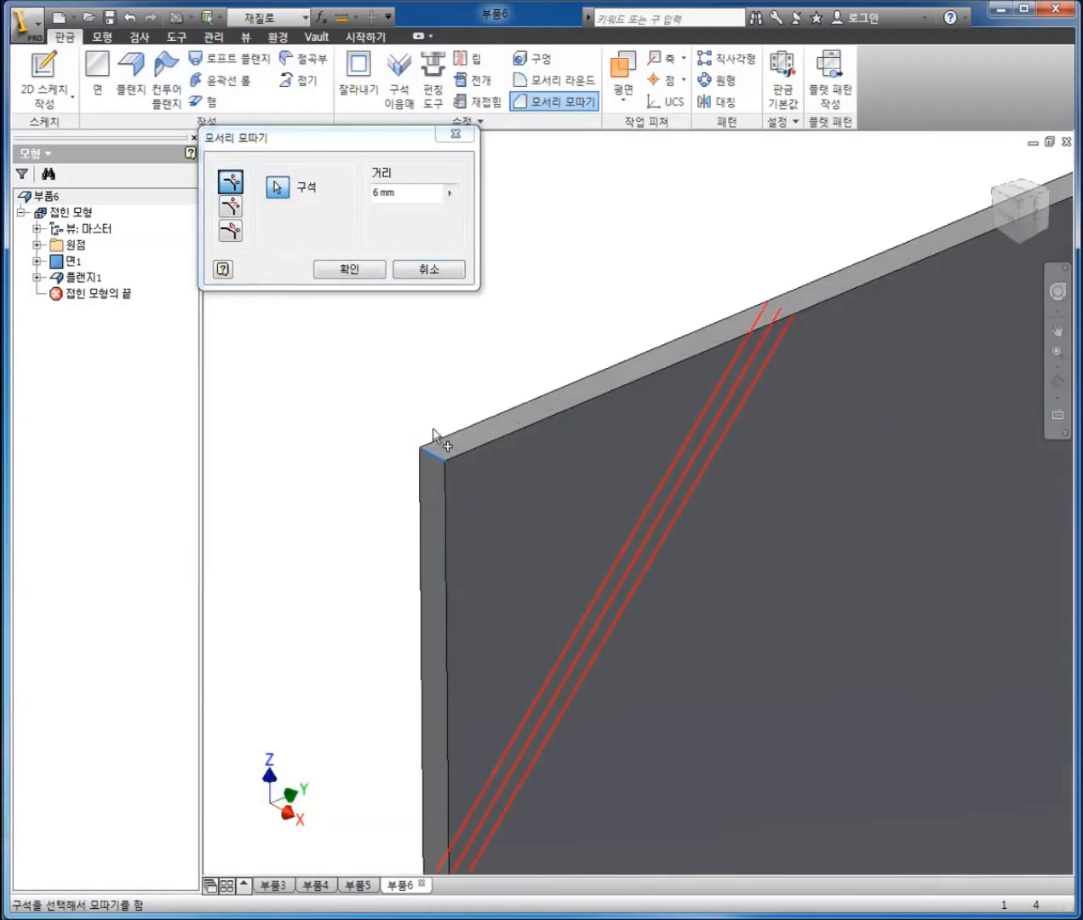
Step: Set the corner chamfer distance to 50 mm and create the chamfers on both side flanges
scroll(430, 434, "down", 5)
left_click_drag(394, 194, 368, 199)
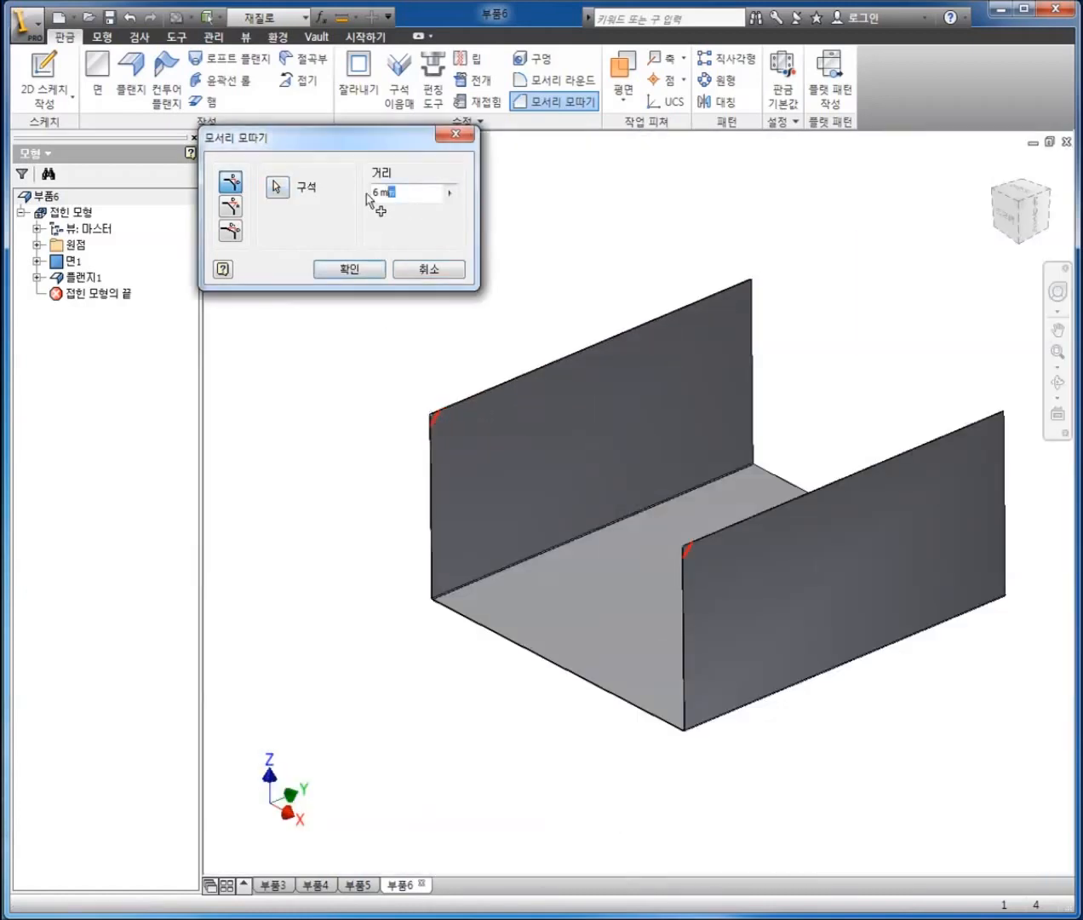
type("50")
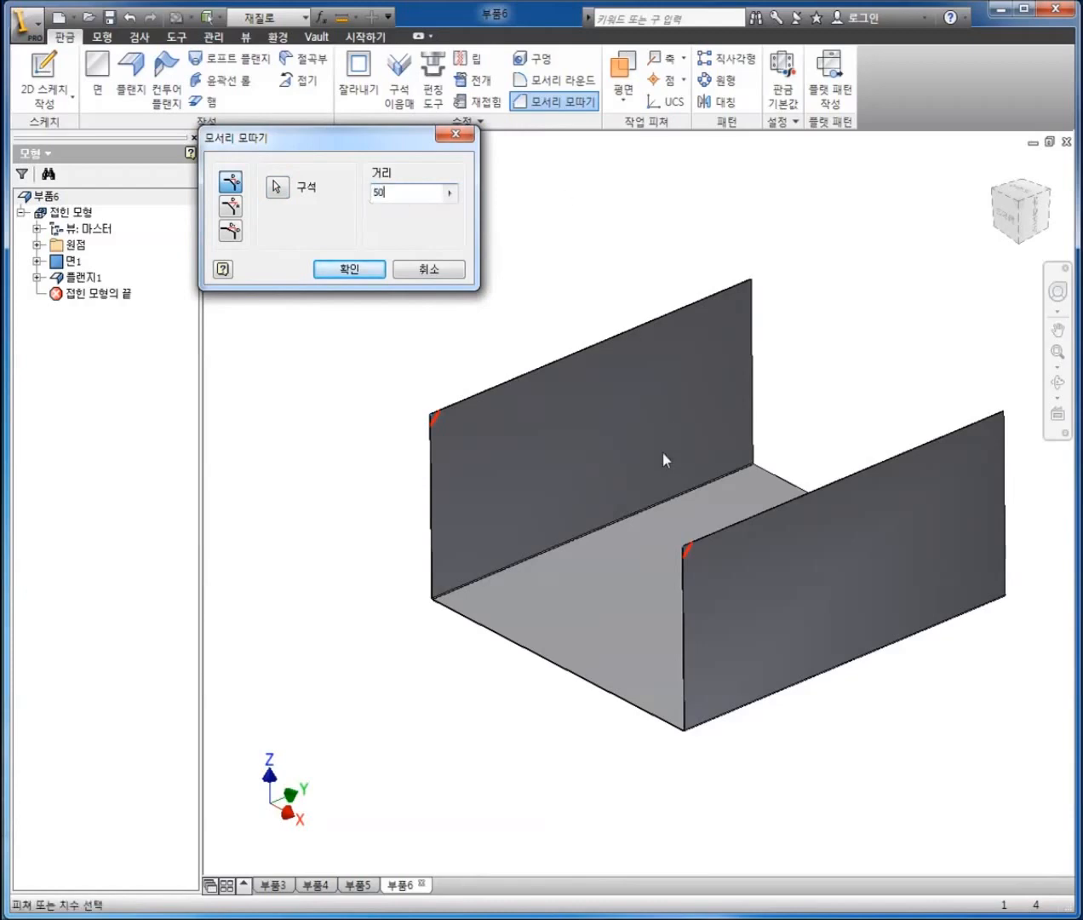
scroll(705, 567, "down", 5)
scroll(632, 651, "down", 1)
scroll(636, 614, "up", 5)
scroll(637, 614, "down", 8)
scroll(588, 561, "up", 3)
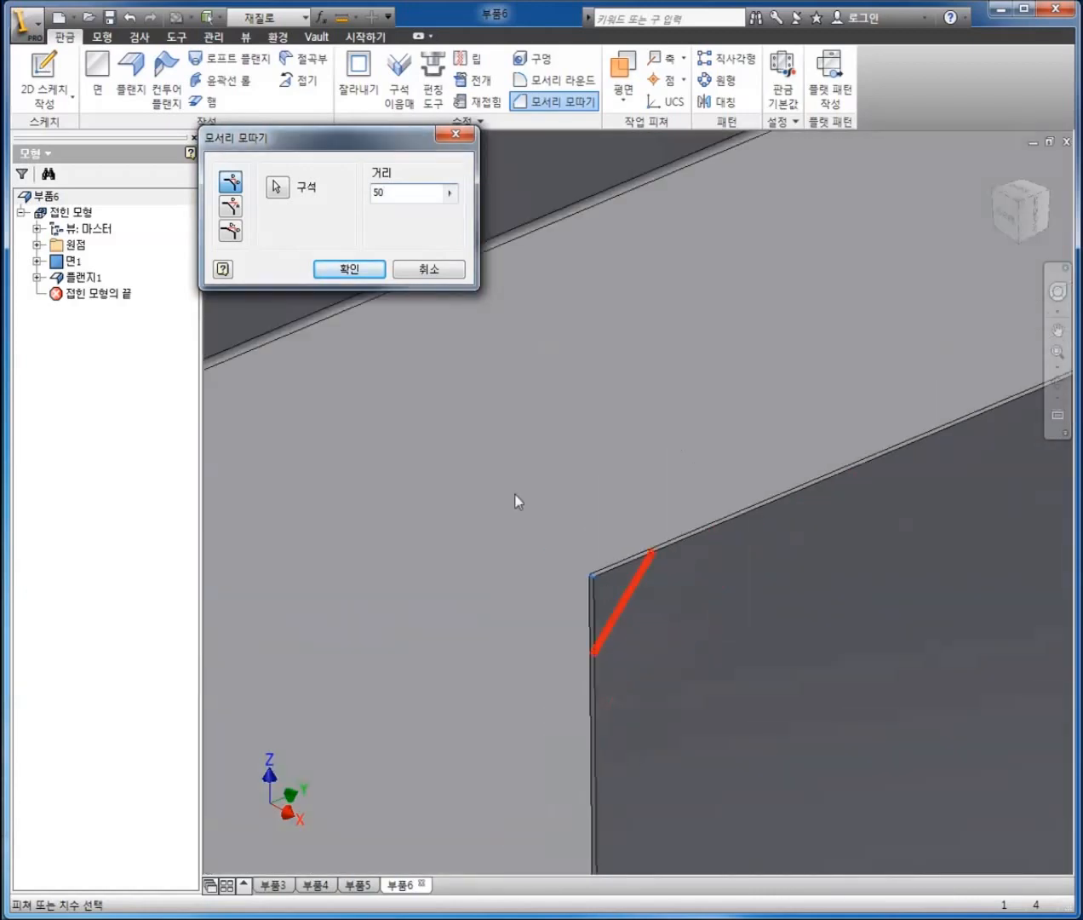
left_click(338, 271)
scroll(337, 276, "up", 8)
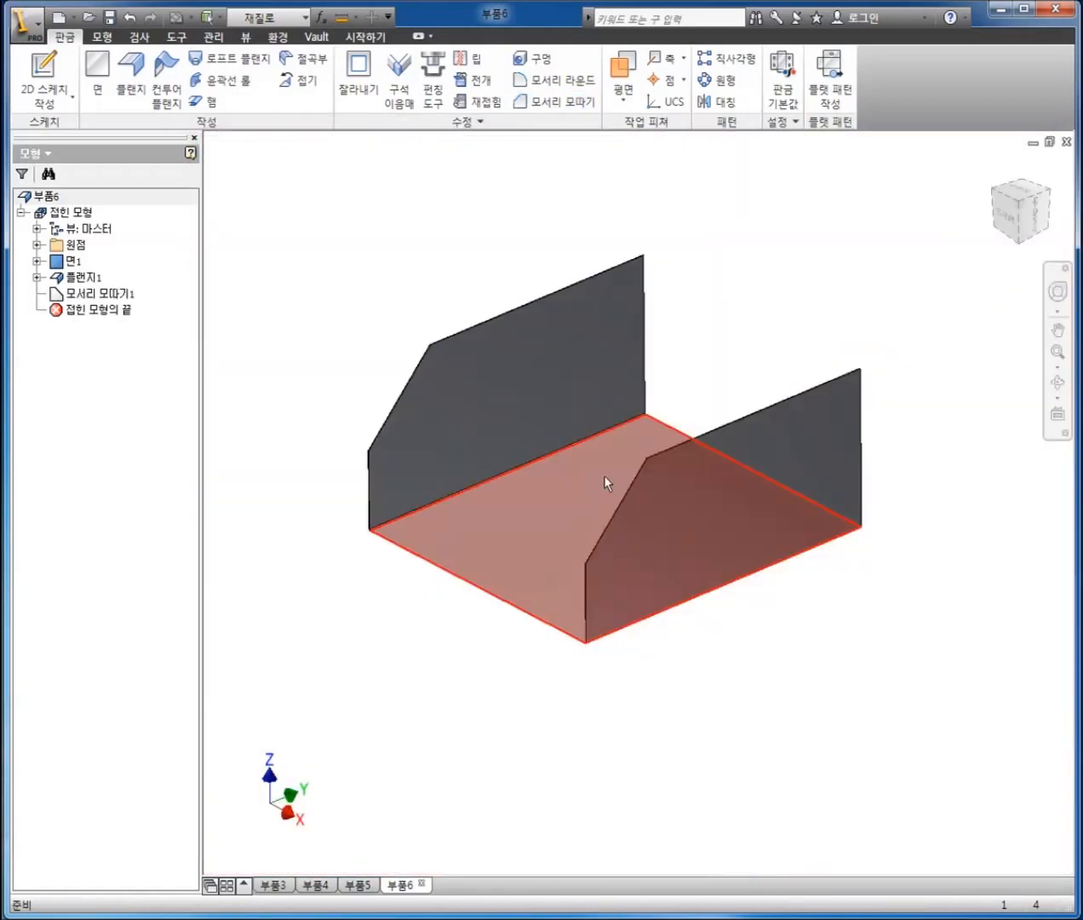
Step: Start a 90-degree flange on the upper straight edges of both chamfered side flanges
key("F4")
left_click_drag(665, 431, 657, 481)
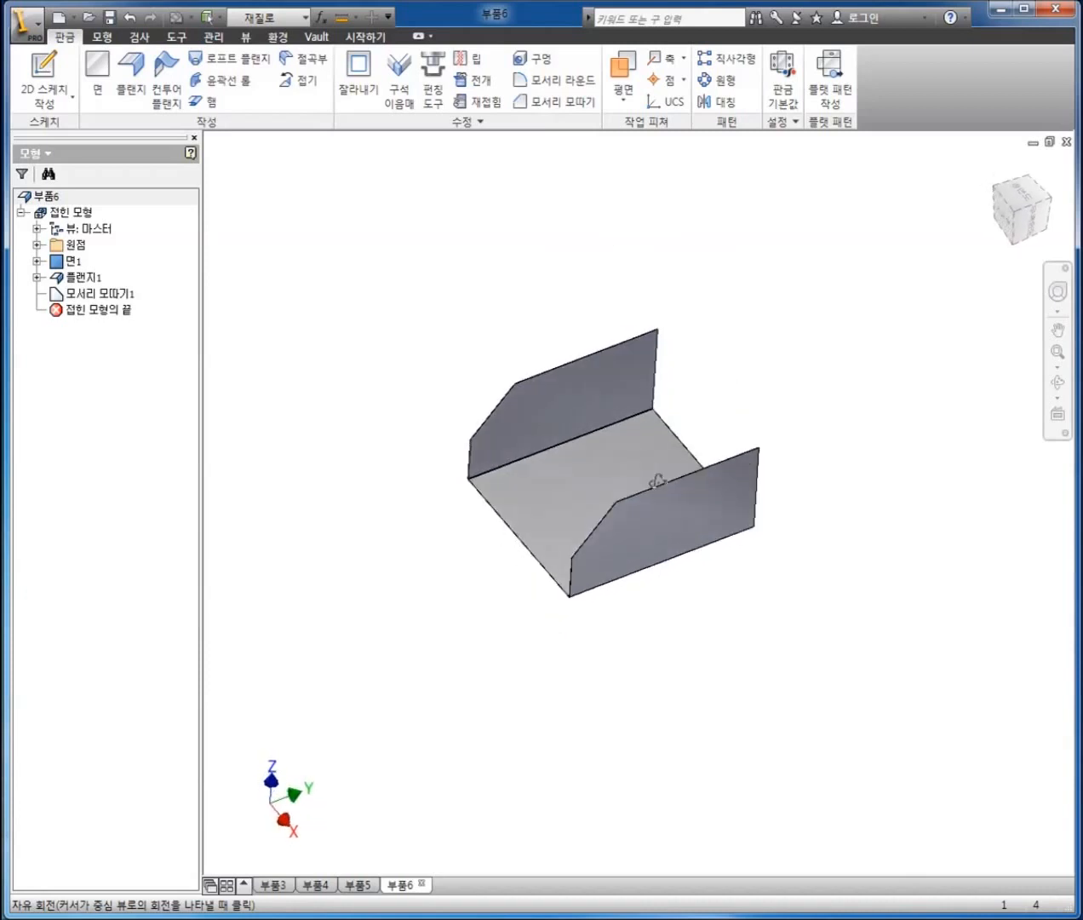
key("Escape")
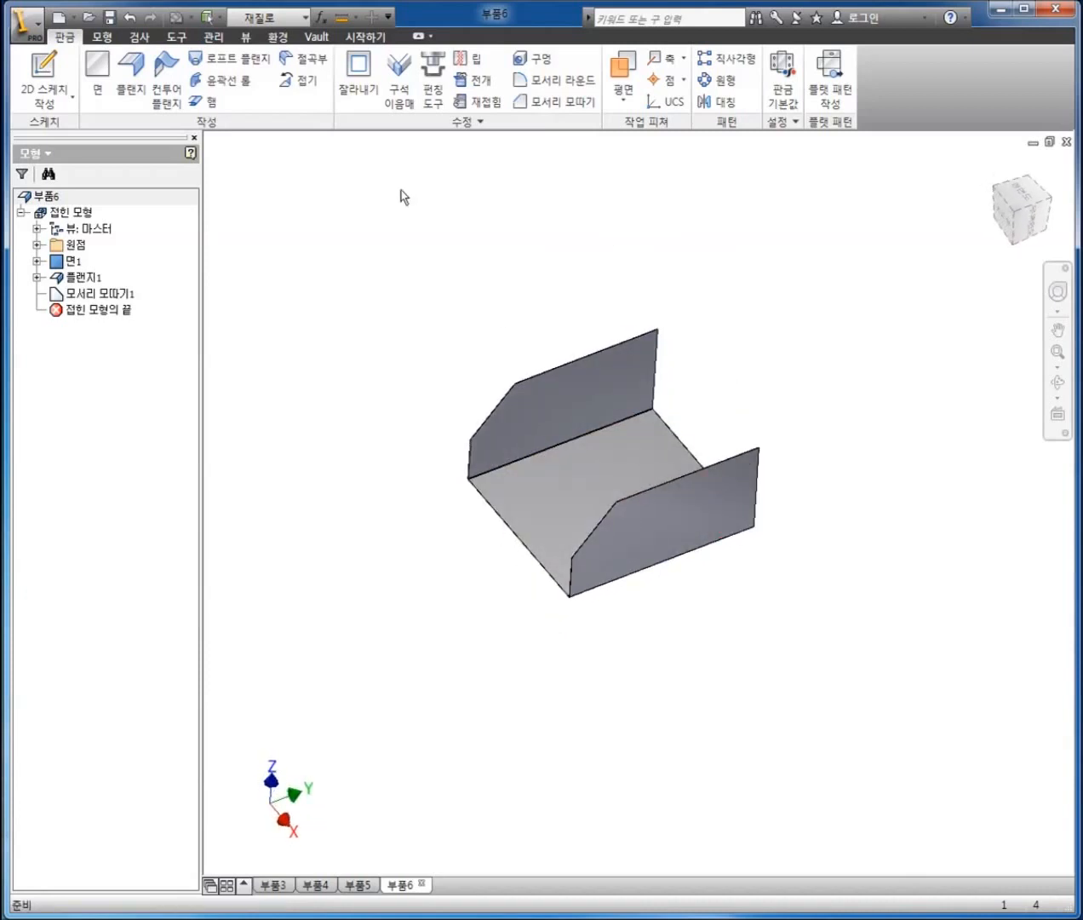
left_click(131, 73)
scroll(558, 353, "up", 5)
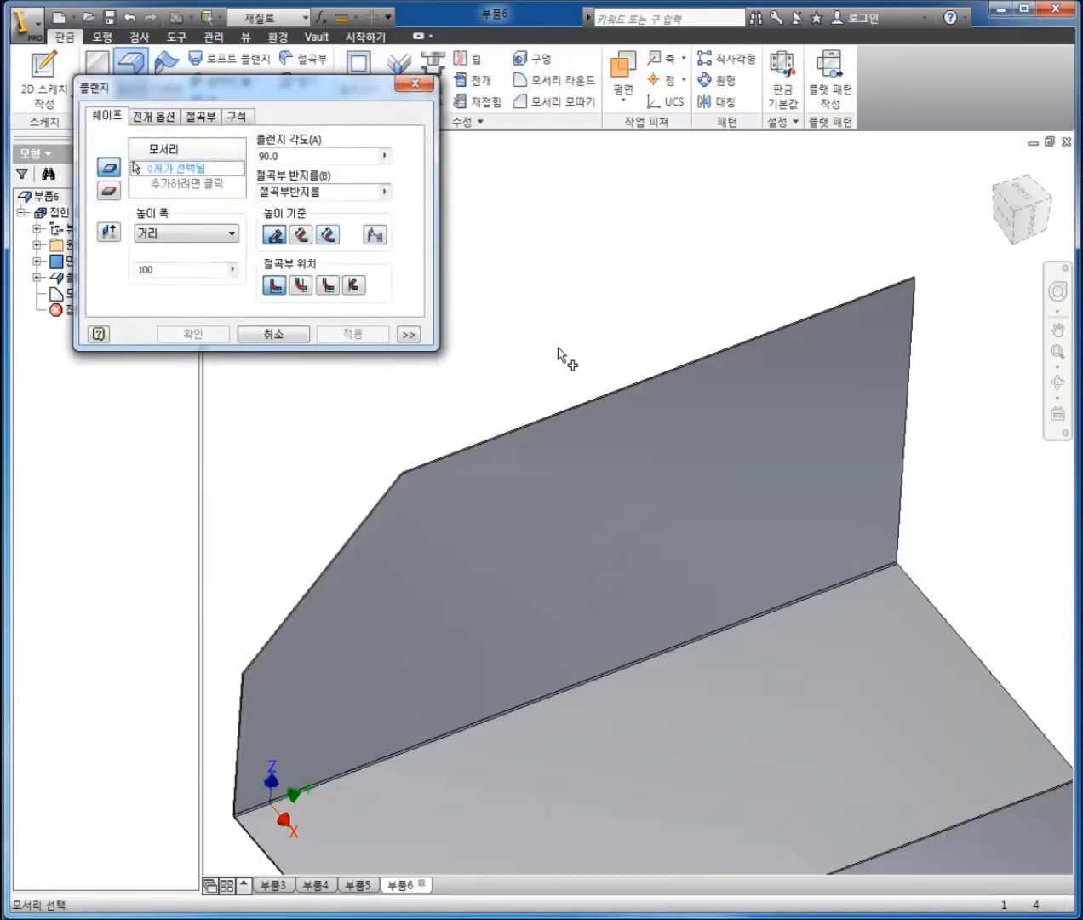
scroll(560, 356, "up", 3)
left_click(624, 557)
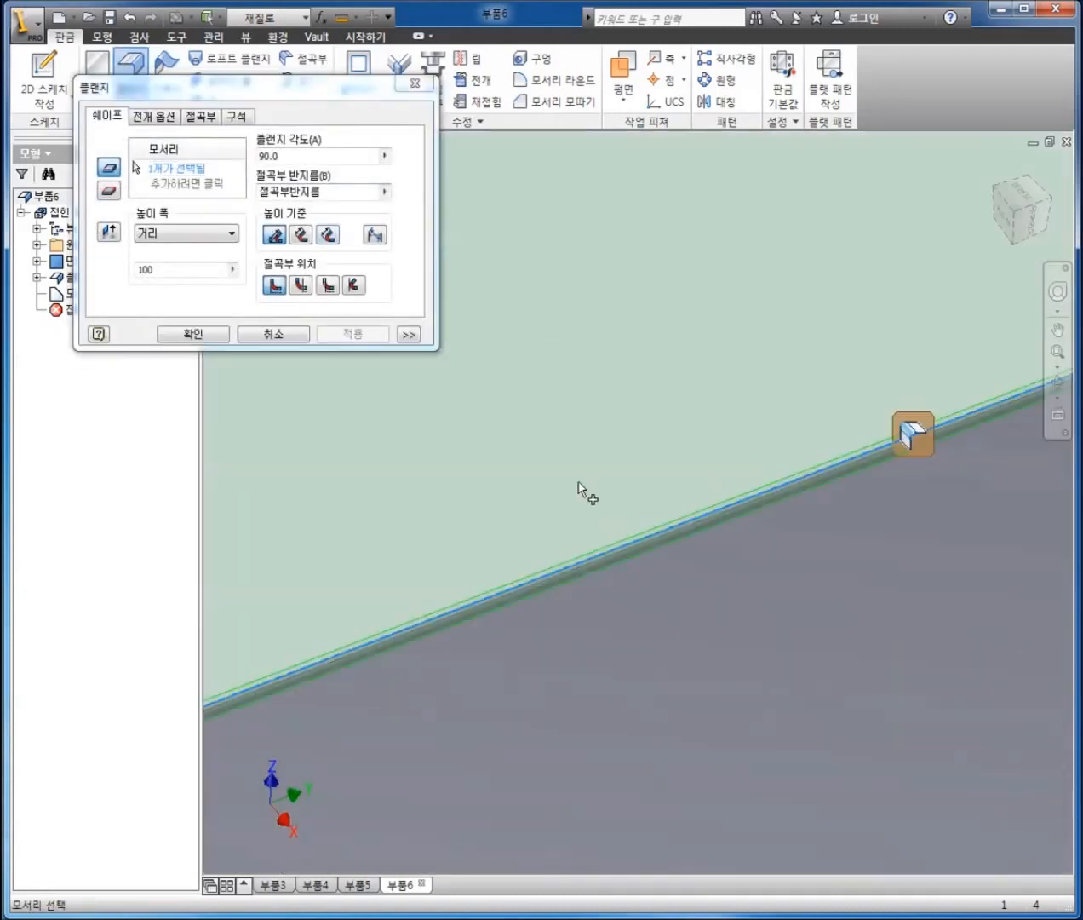
scroll(537, 443, "down", 6)
scroll(706, 691, "up", 6)
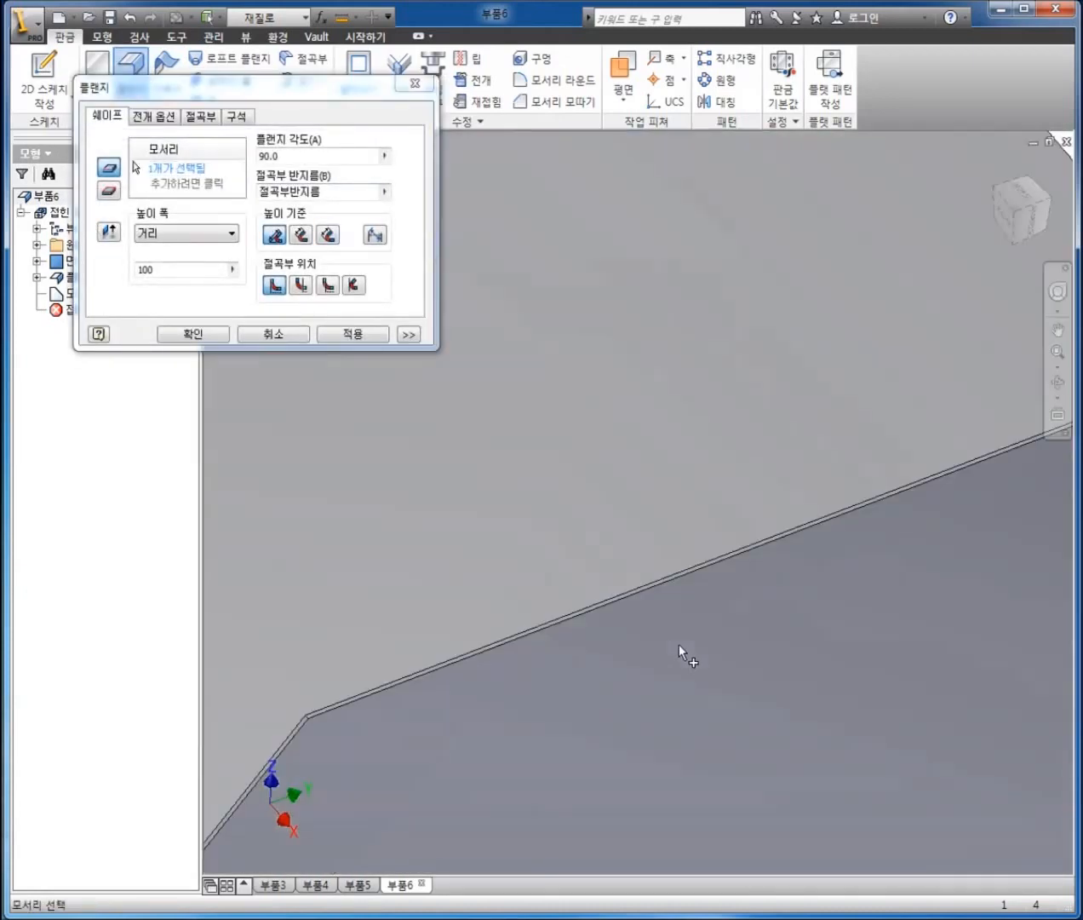
left_click(671, 576)
scroll(673, 587, "down", 6)
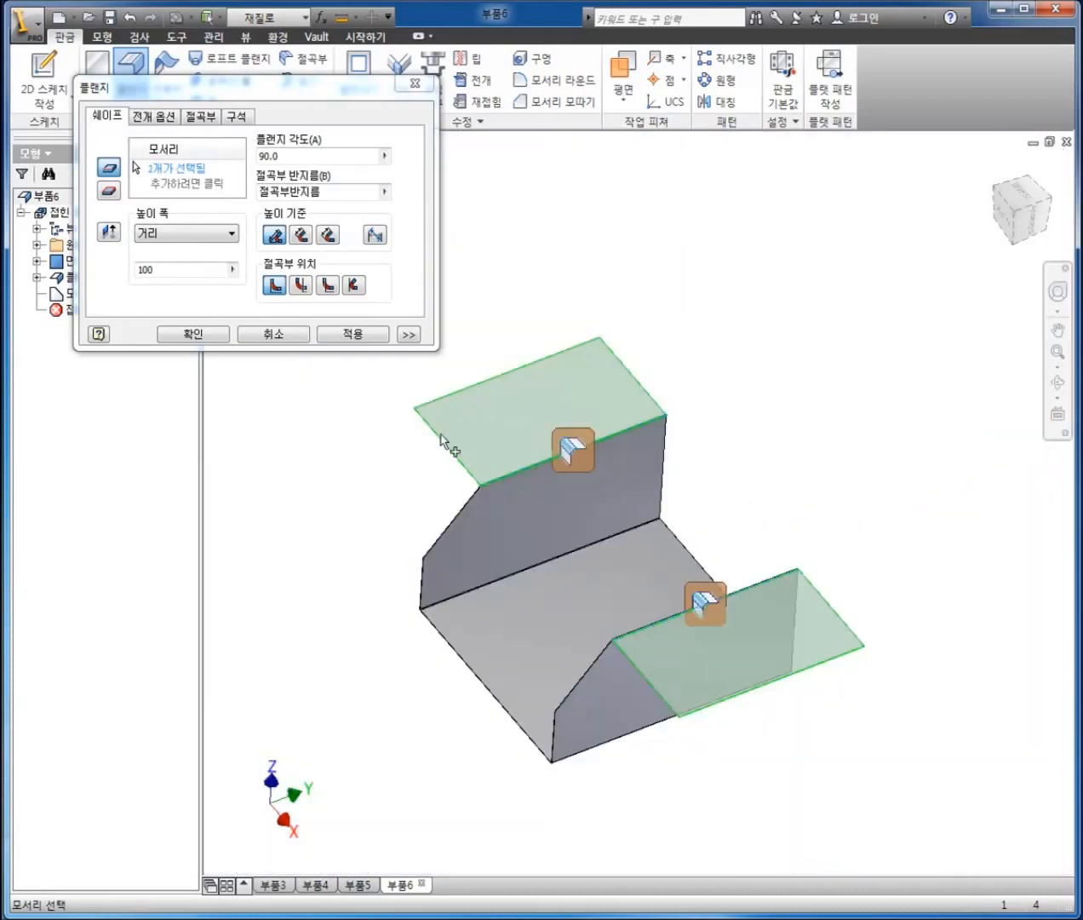
Step: Set the flange height to 40 mm and create the two upper flanges
left_click_drag(178, 271, 88, 269)
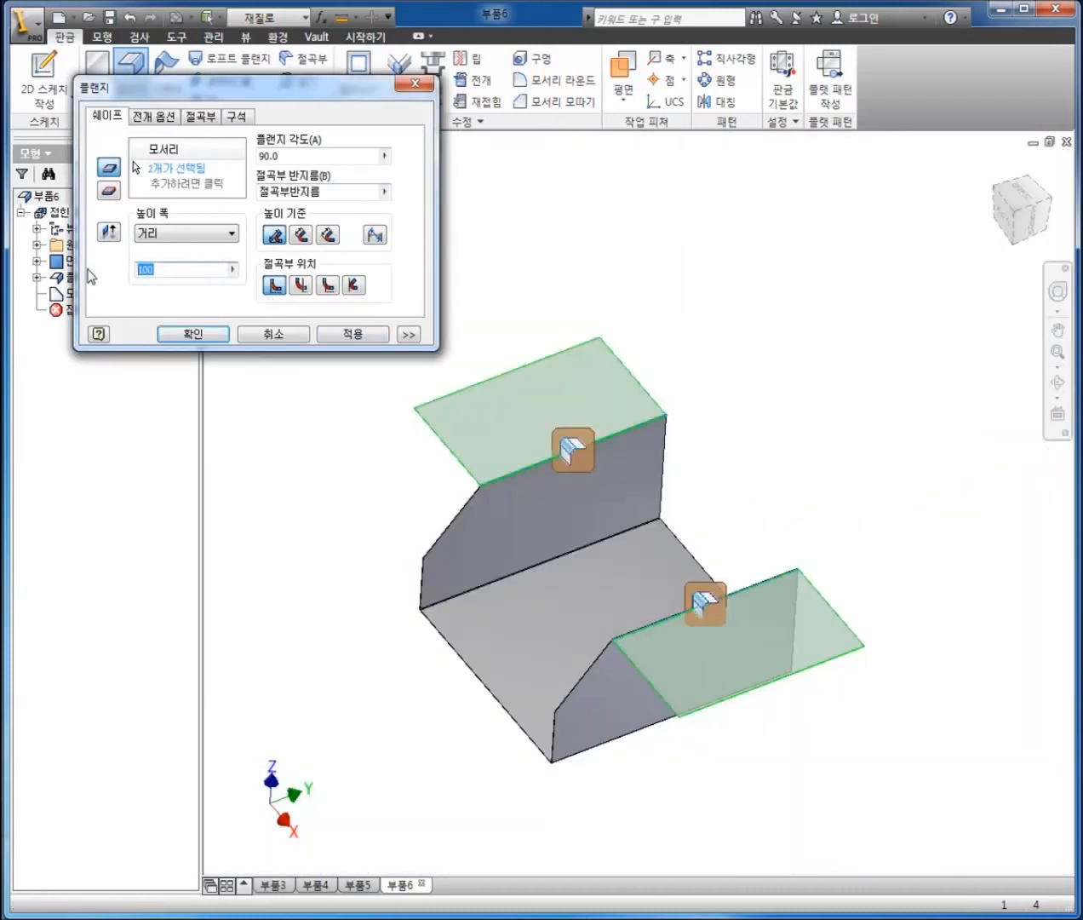
type("20")
key("BackSpace")
key("BackSpace")
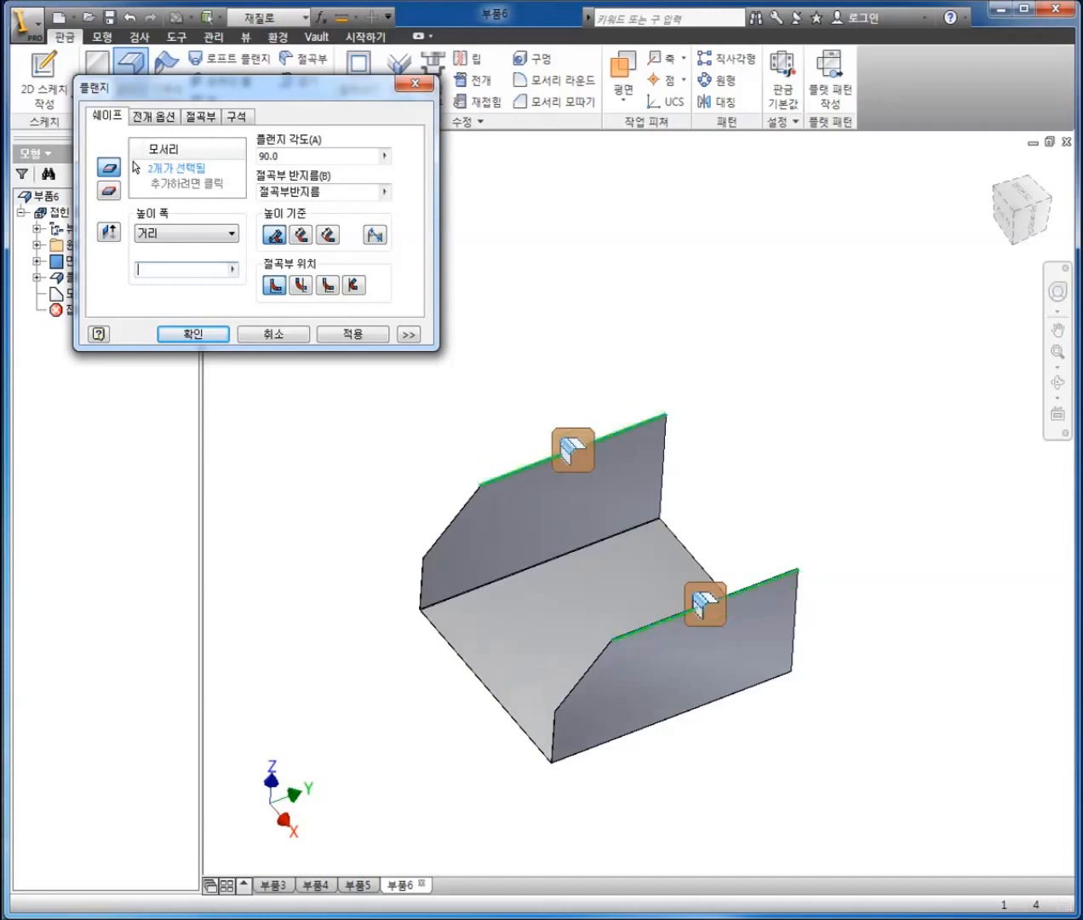
type("40")
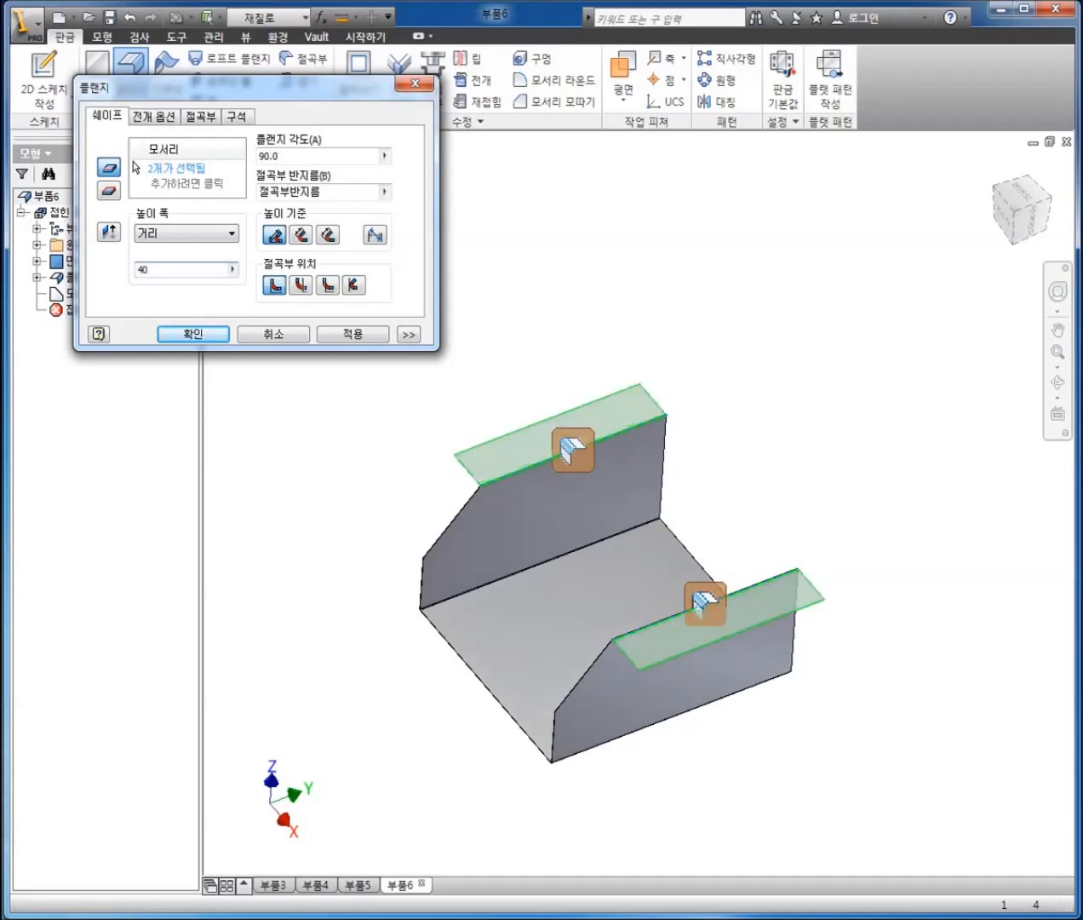
left_click(192, 333)
Step: Create the flat pattern of the flanged part
middle_click_drag(467, 457, 345, 539, "shift")
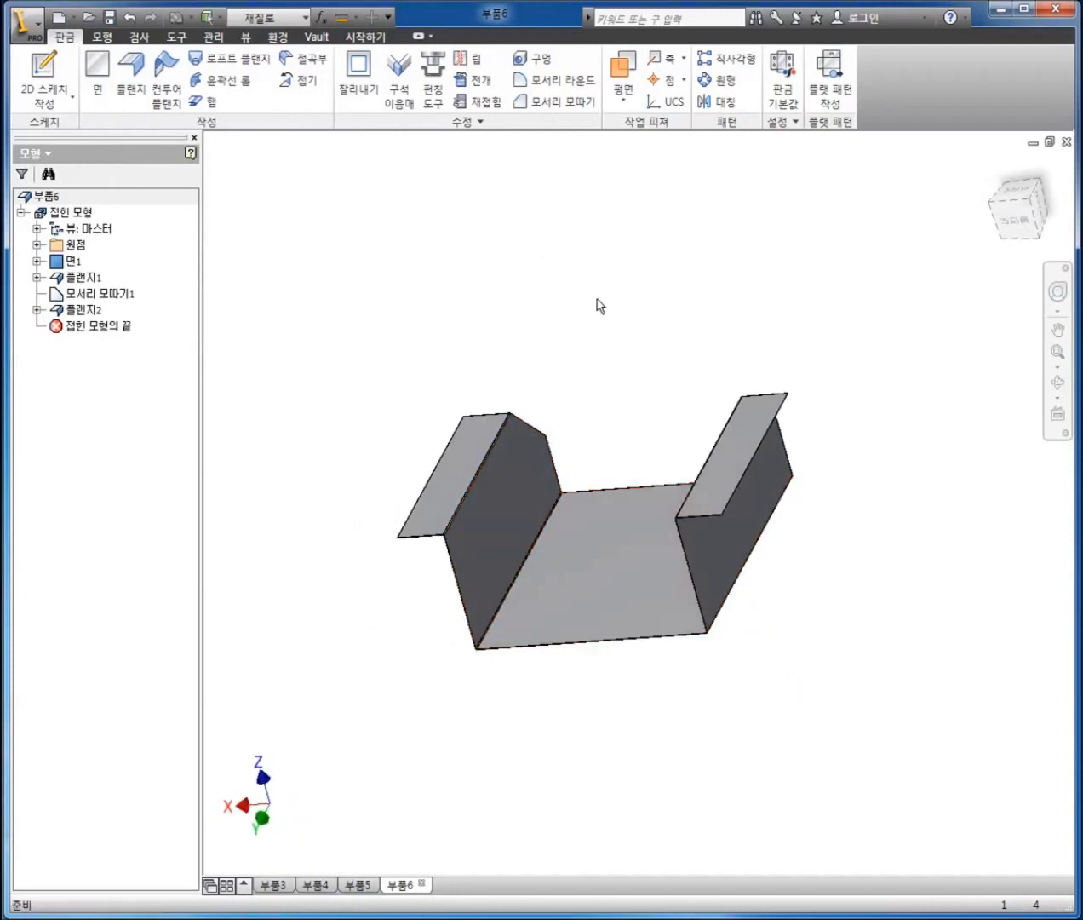
middle_click_drag(586, 383, 597, 443, "shift")
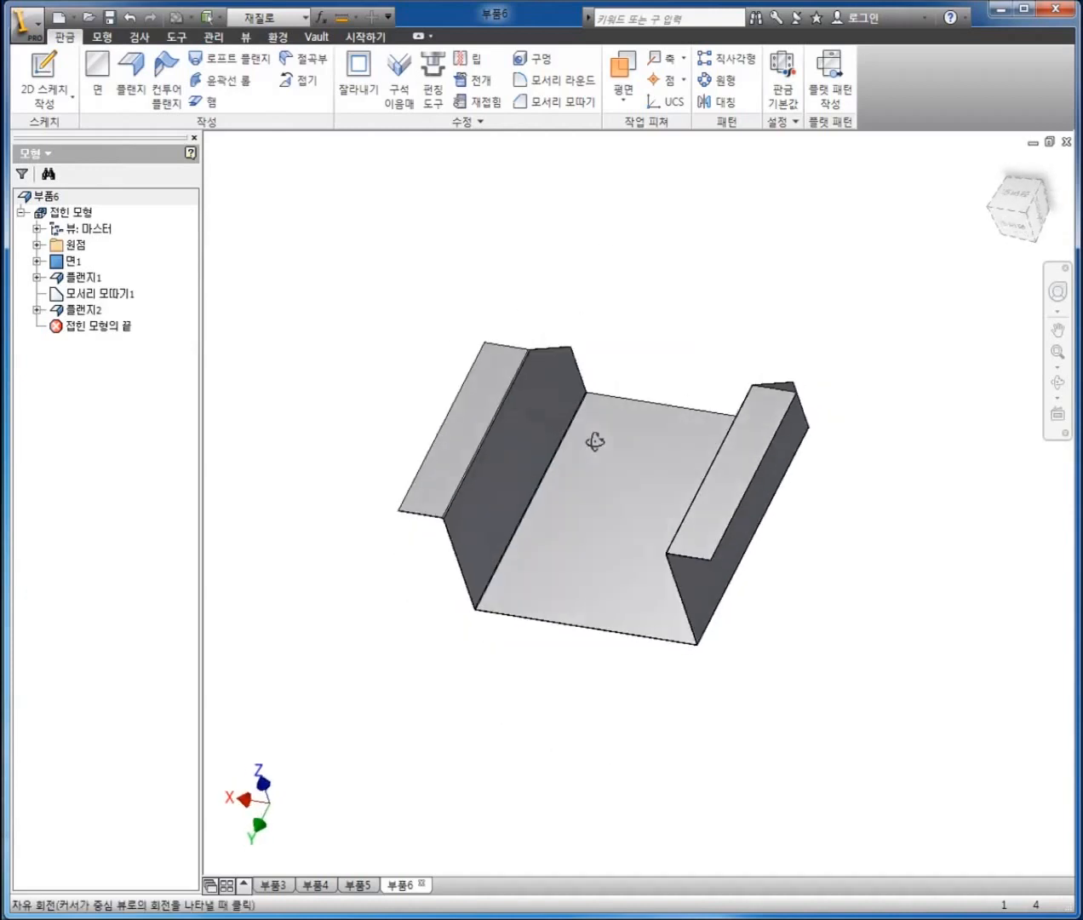
left_click(820, 73)
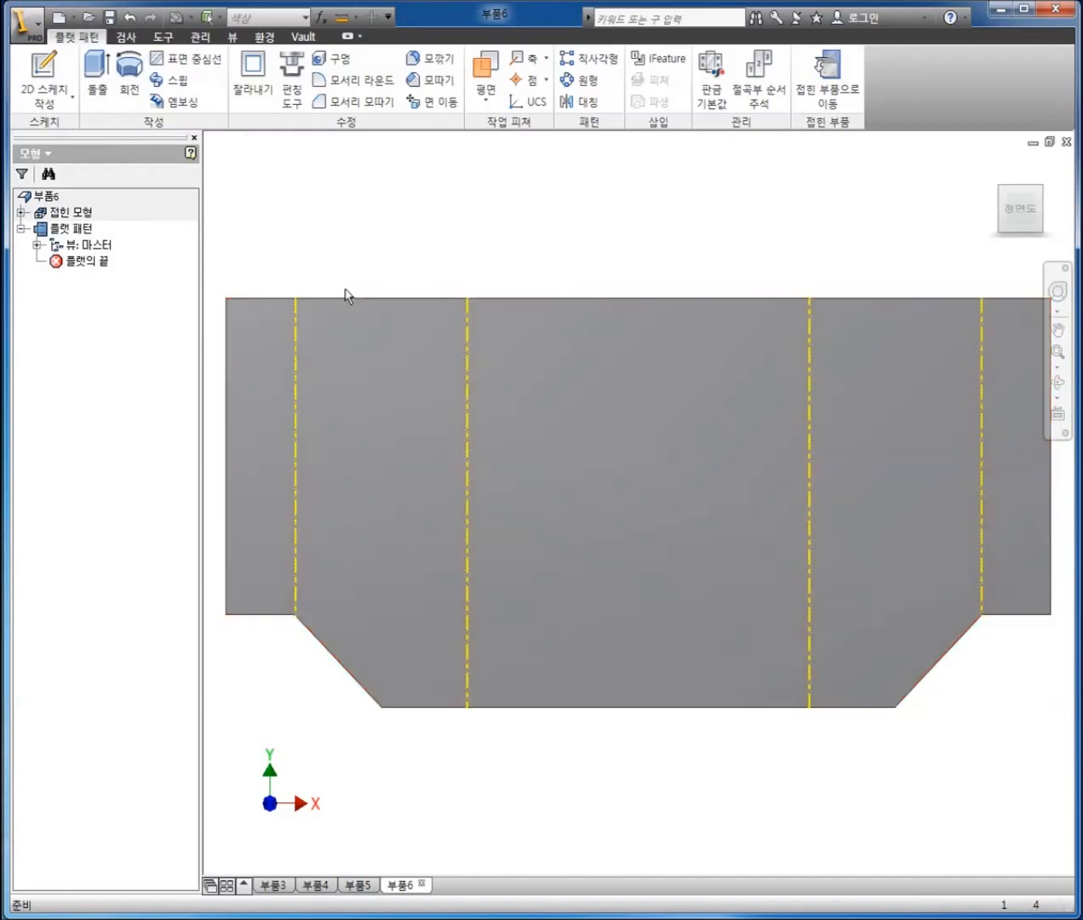
Step: Create a 2D sketch on the flat pattern's face and finish it without drawing anything
left_click(53, 70)
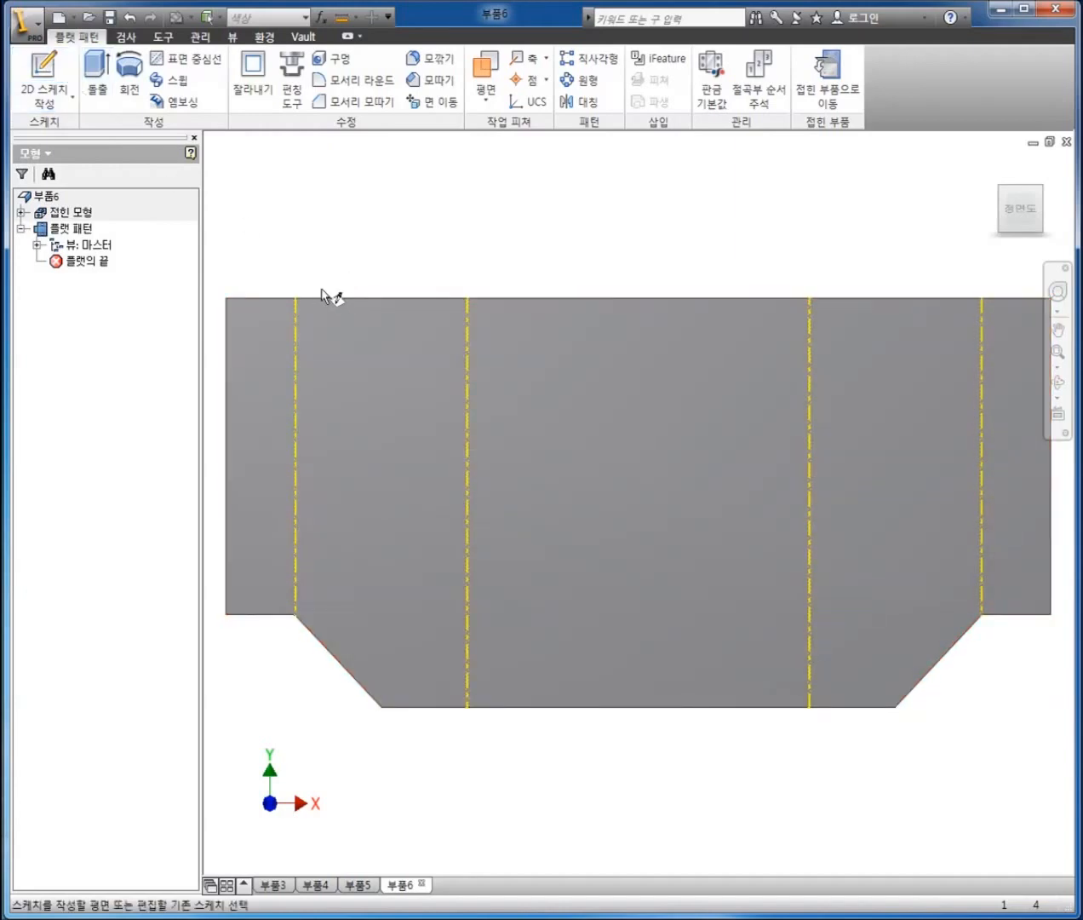
left_click(594, 457)
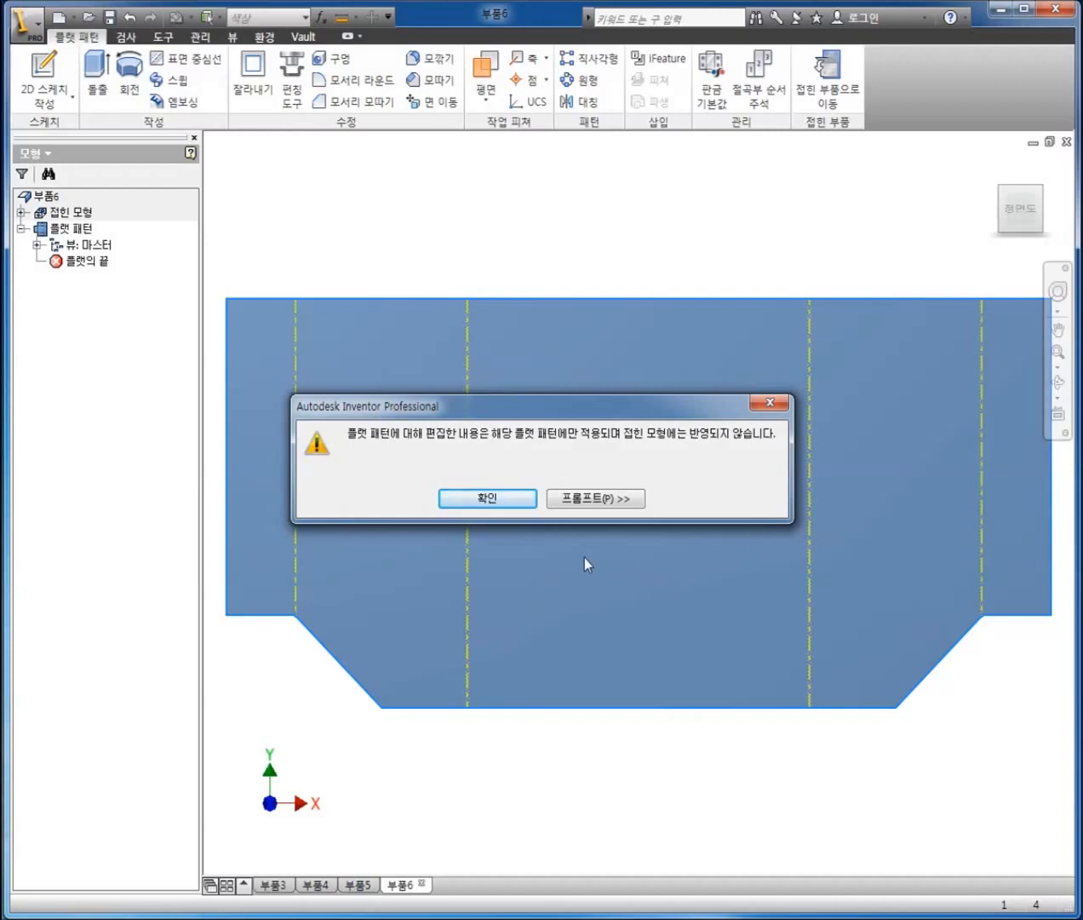
left_click(769, 402)
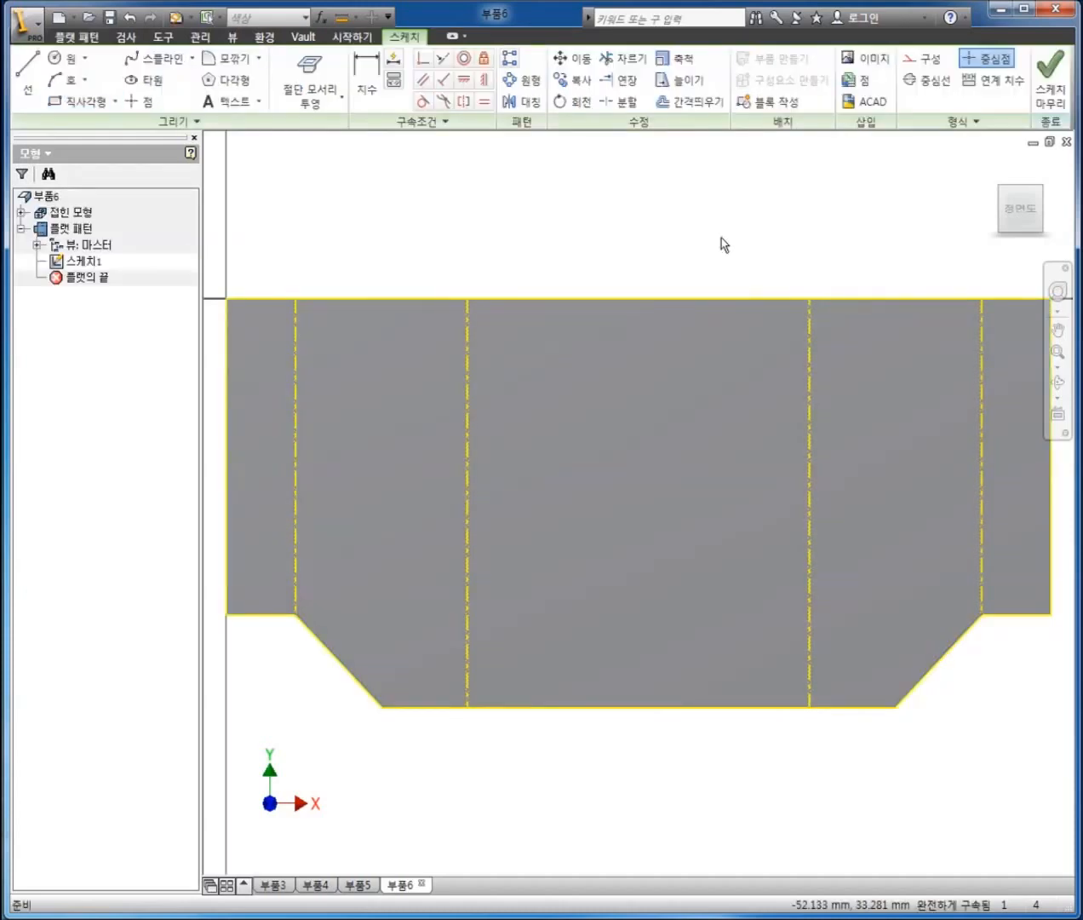
left_click(1050, 80)
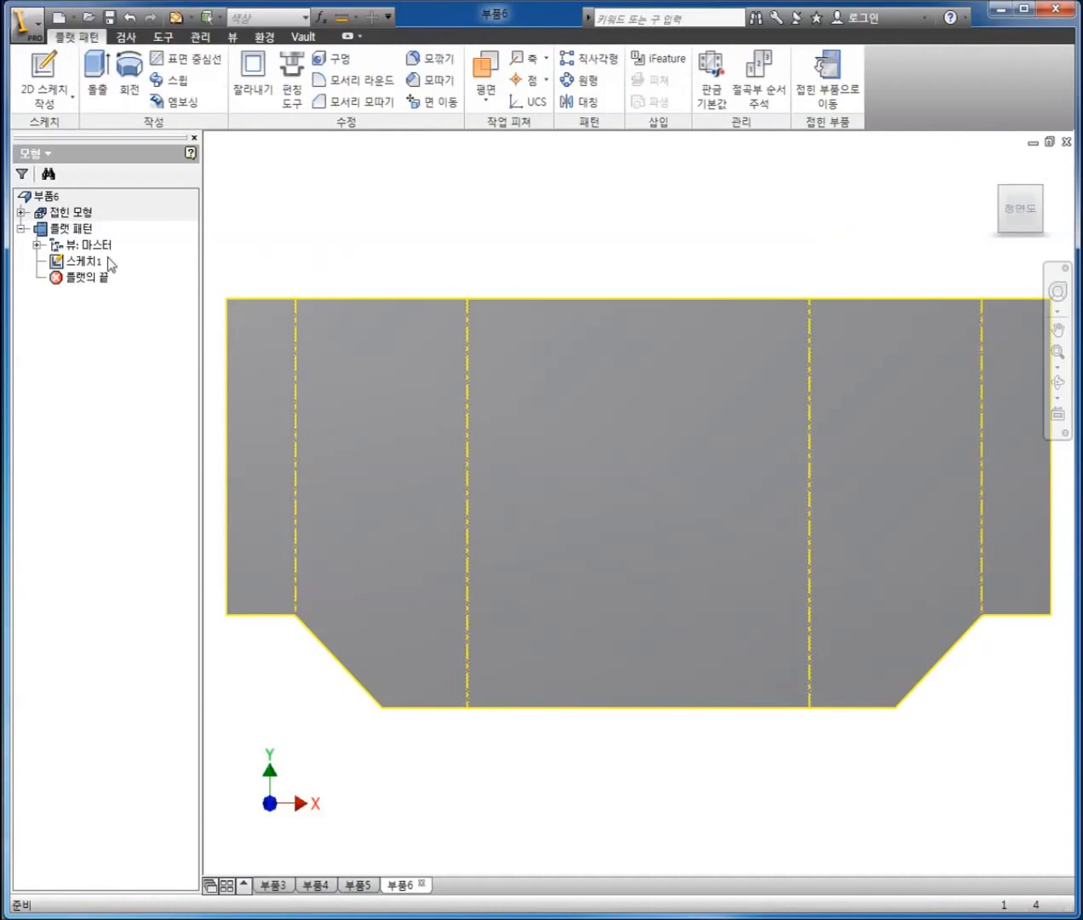
Step: Delete the sketch from the flat pattern
left_click(109, 263)
right_click(92, 256)
left_click(136, 304)
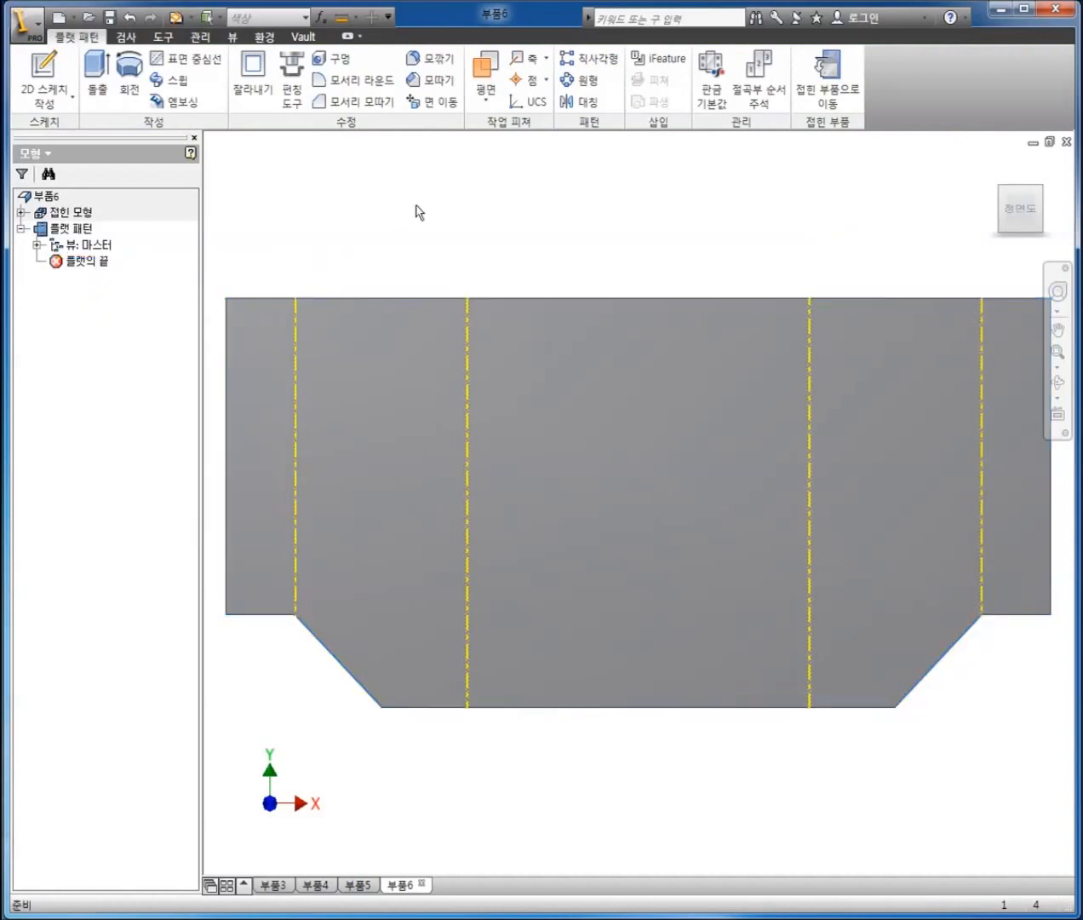
Step: Return to the folded part and start Unfold with the base plate's face as the fixed reference
left_click(831, 85)
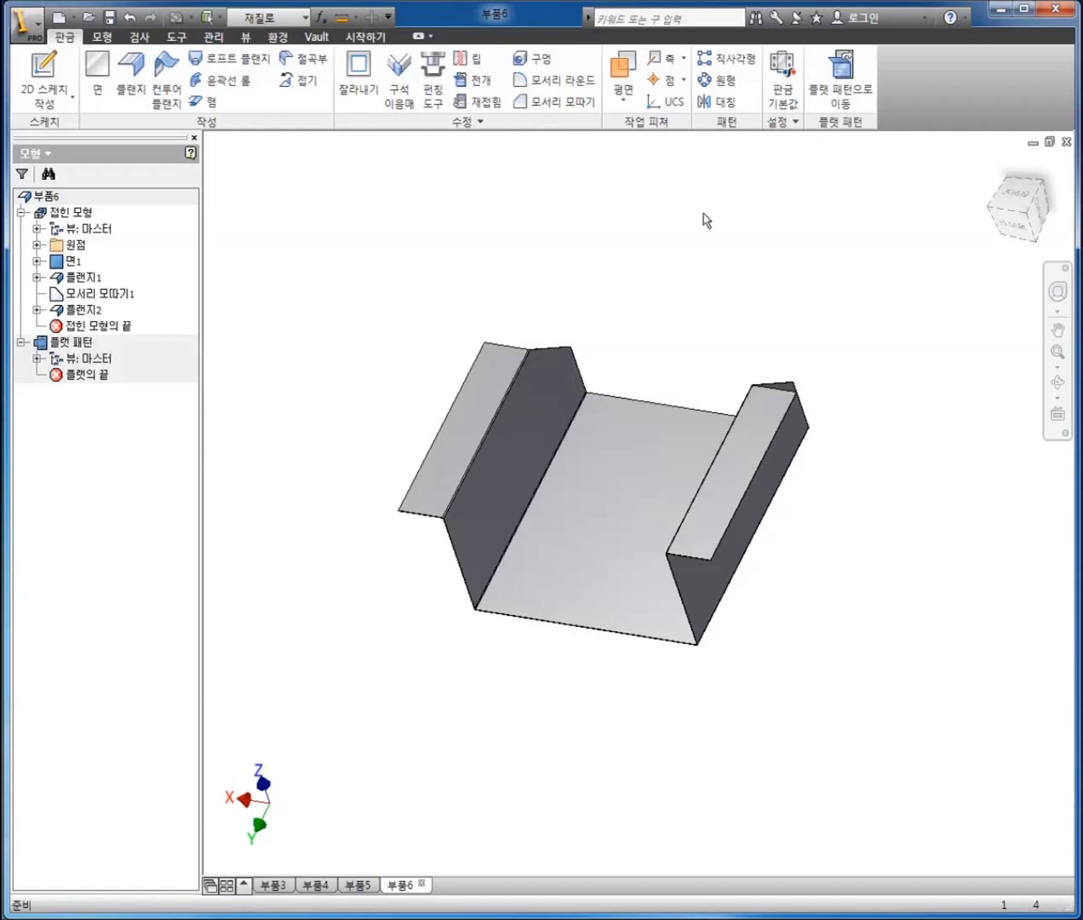
left_click(474, 82)
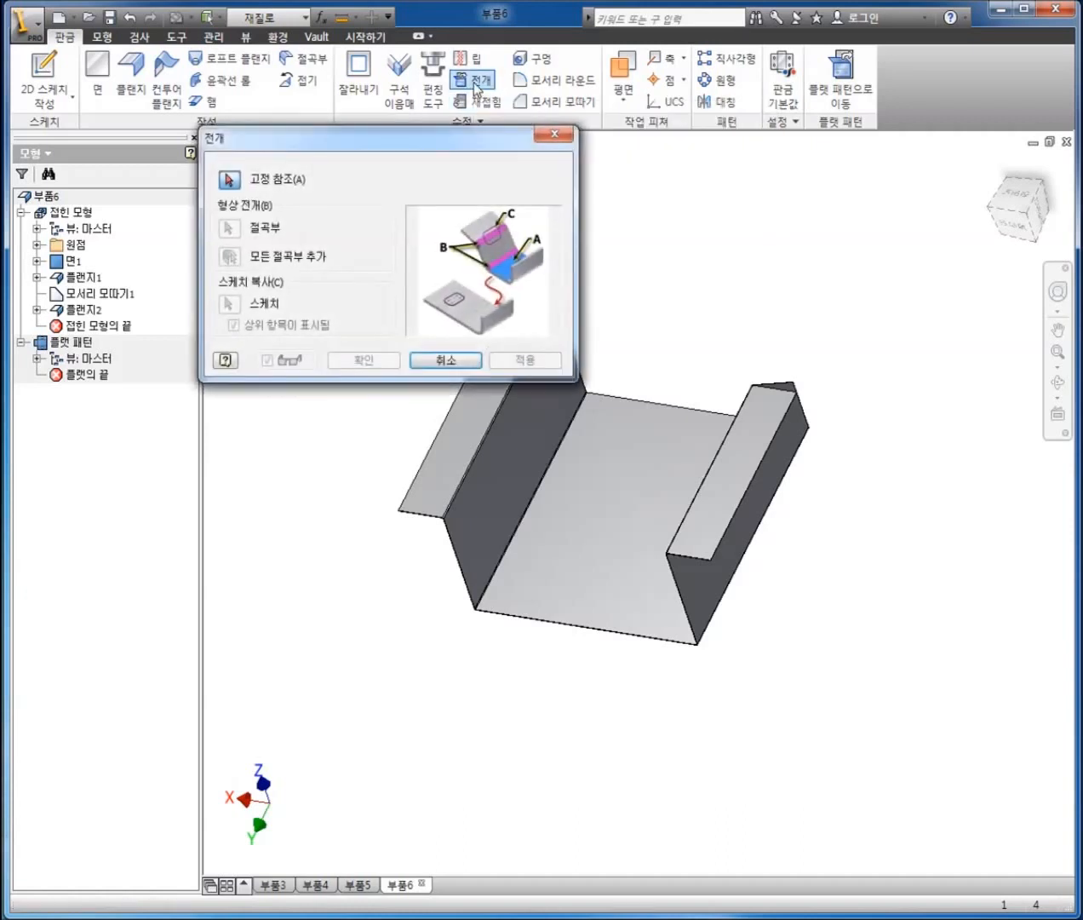
left_click(588, 539)
key("F4")
left_click_drag(658, 525, 645, 339)
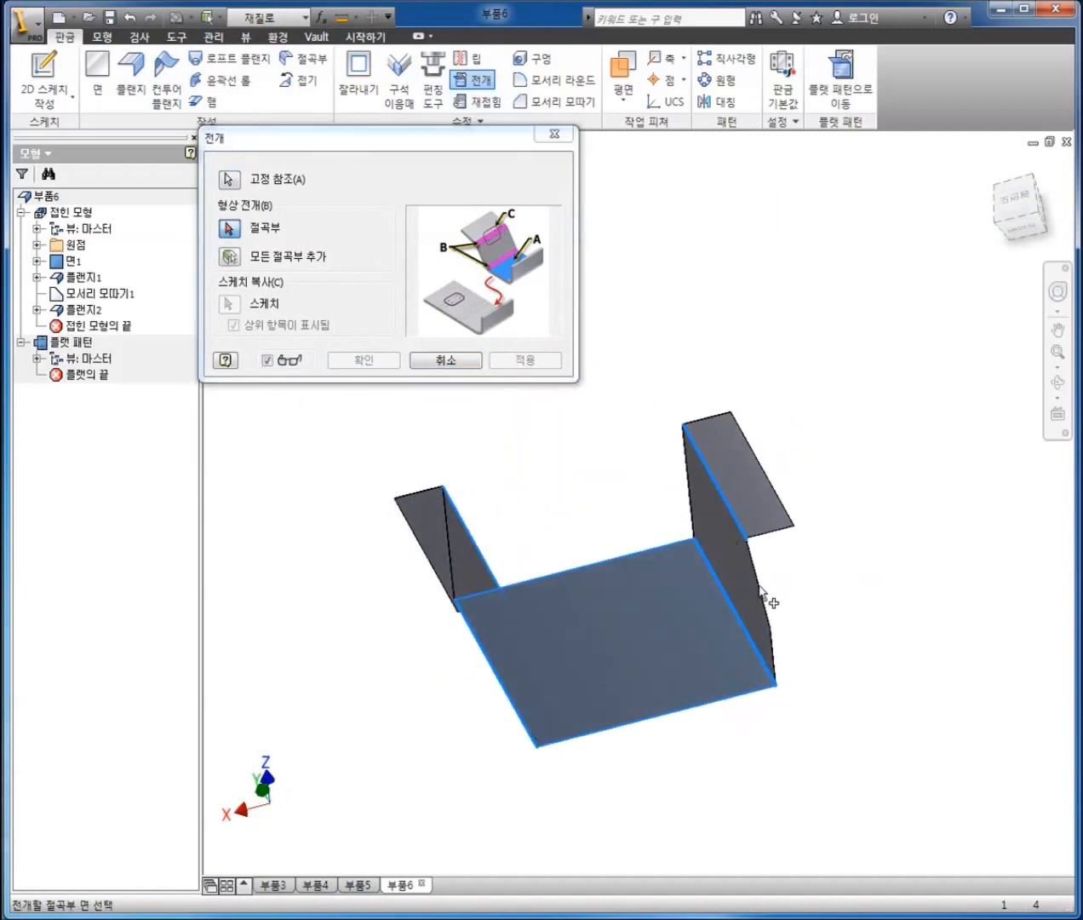
Step: Add the bend between the base plate and one side flange, plus that flange's upper bend, to the unfold selection
scroll(722, 591, "down", 5)
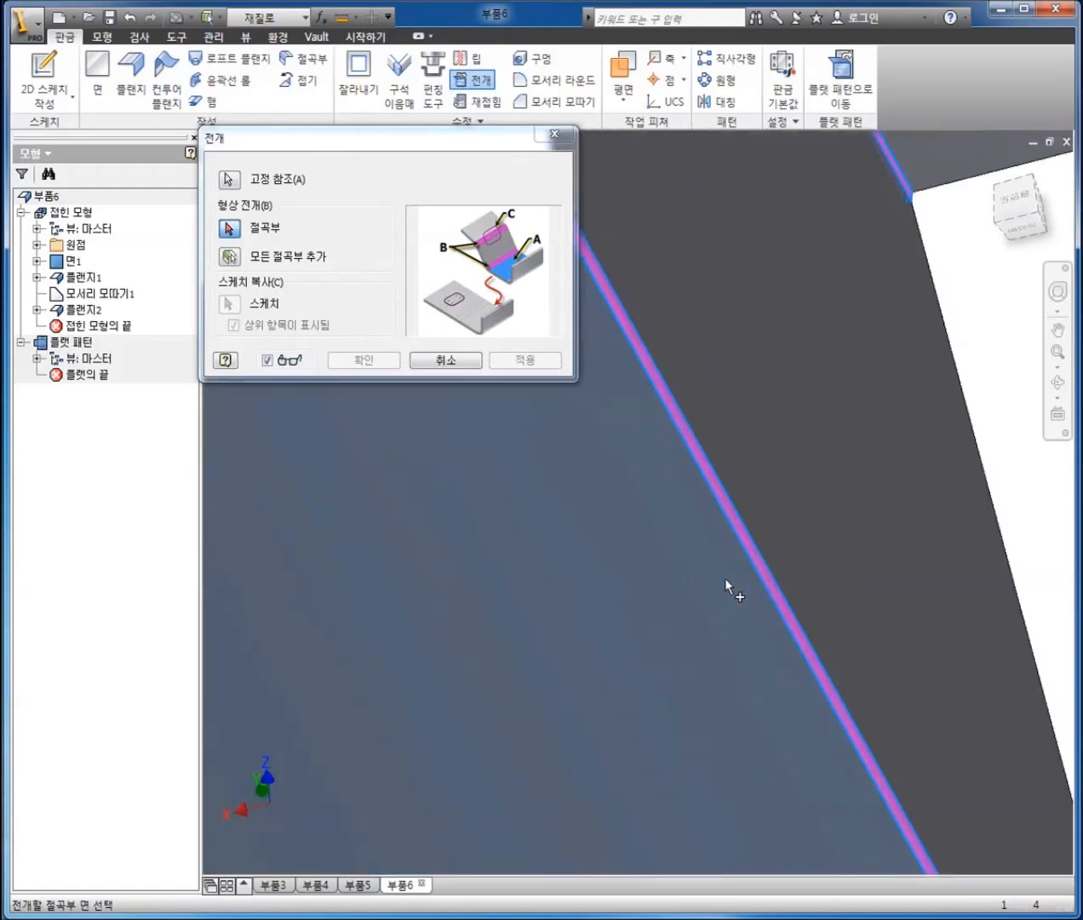
middle_click_drag(668, 586, 624, 641)
scroll(624, 639, "down", 2)
left_click(680, 580)
scroll(614, 605, "up", 6)
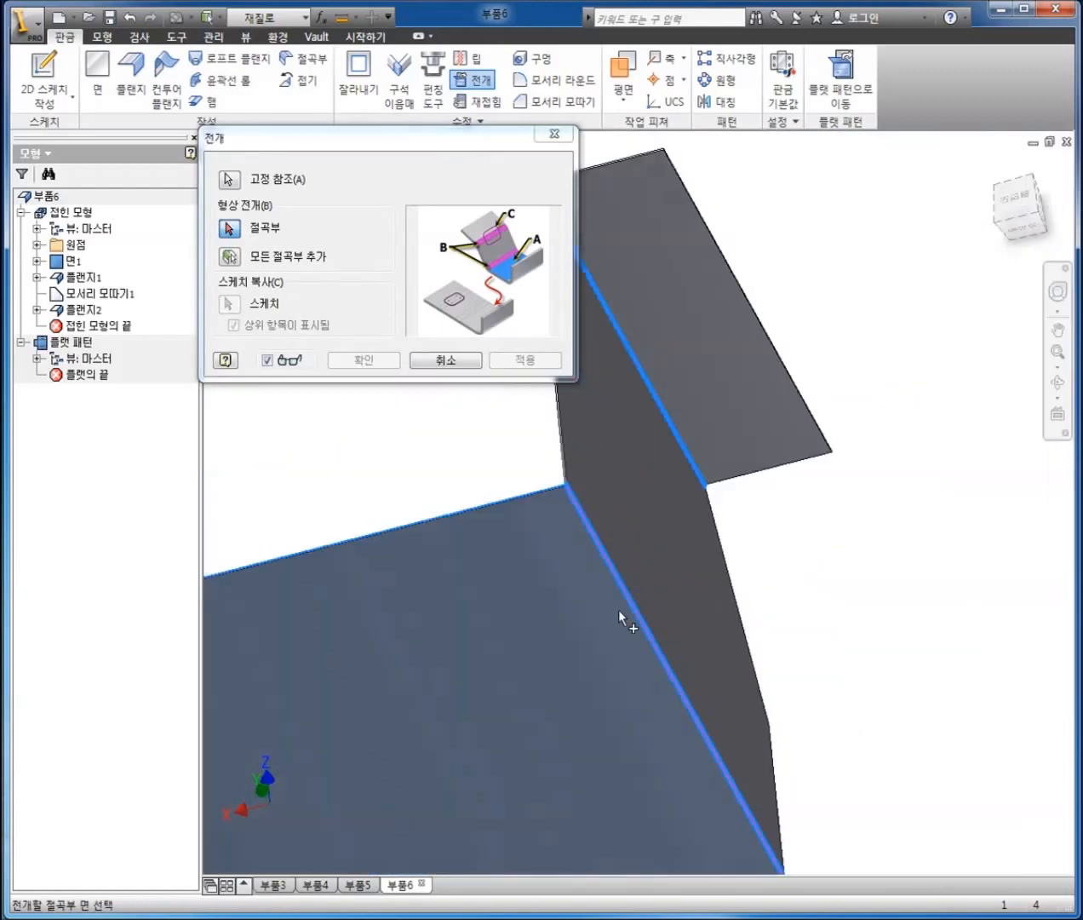
scroll(613, 599, "down", 6)
left_click(626, 581)
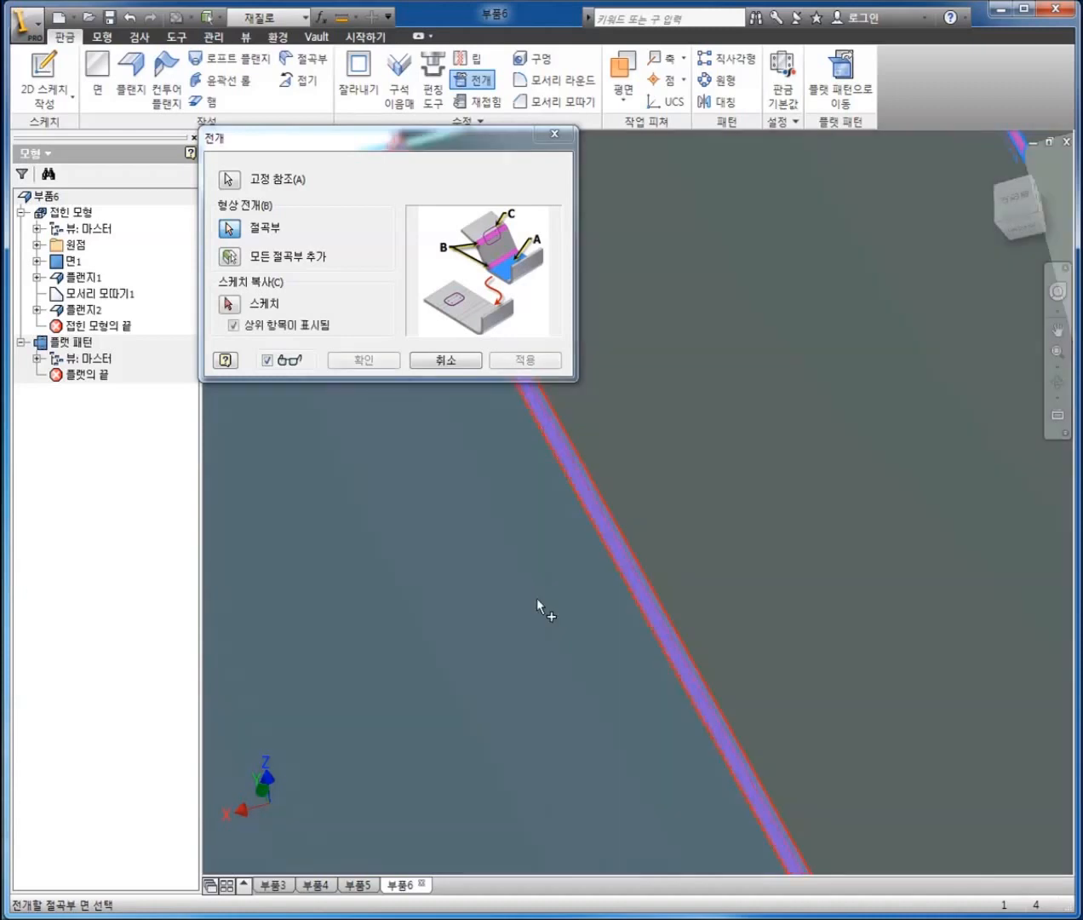
scroll(533, 594, "up", 4)
middle_click_drag(720, 551, 720, 615, "shift")
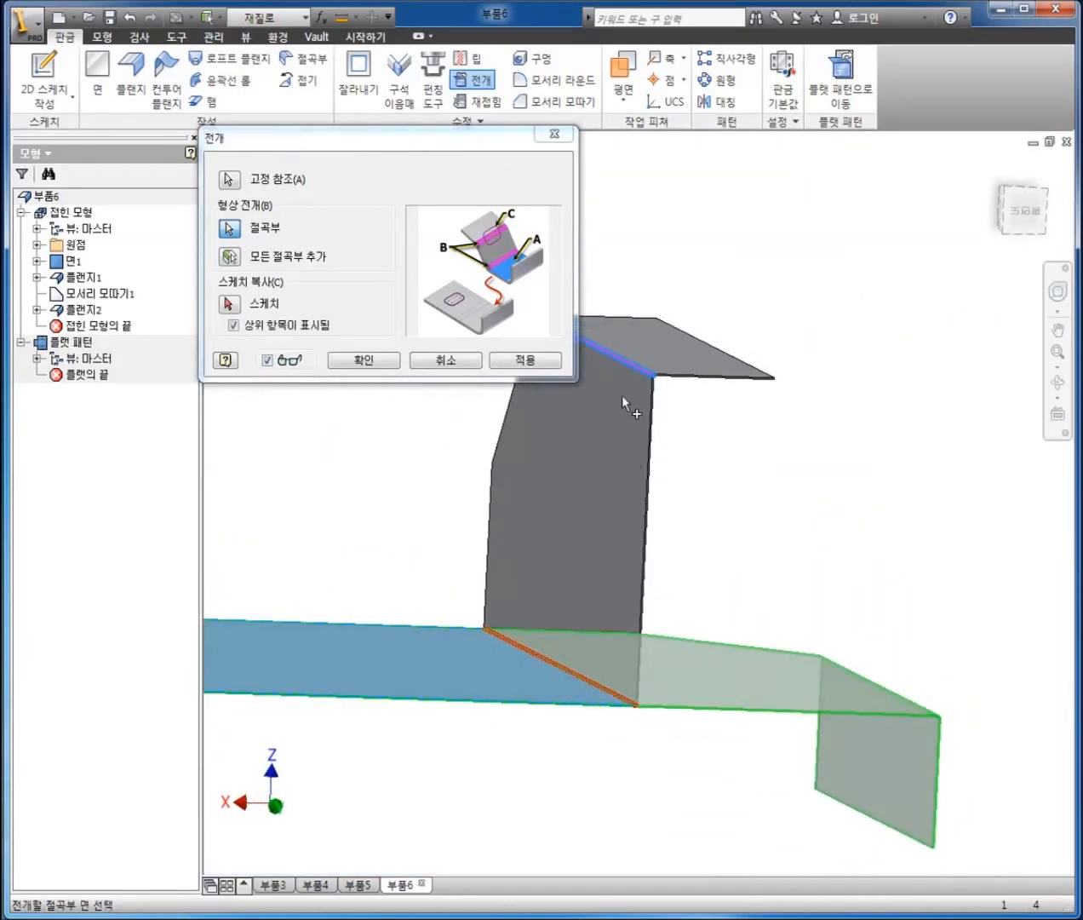
scroll(685, 328, "down", 6)
left_click(694, 300)
scroll(691, 482, "up", 6)
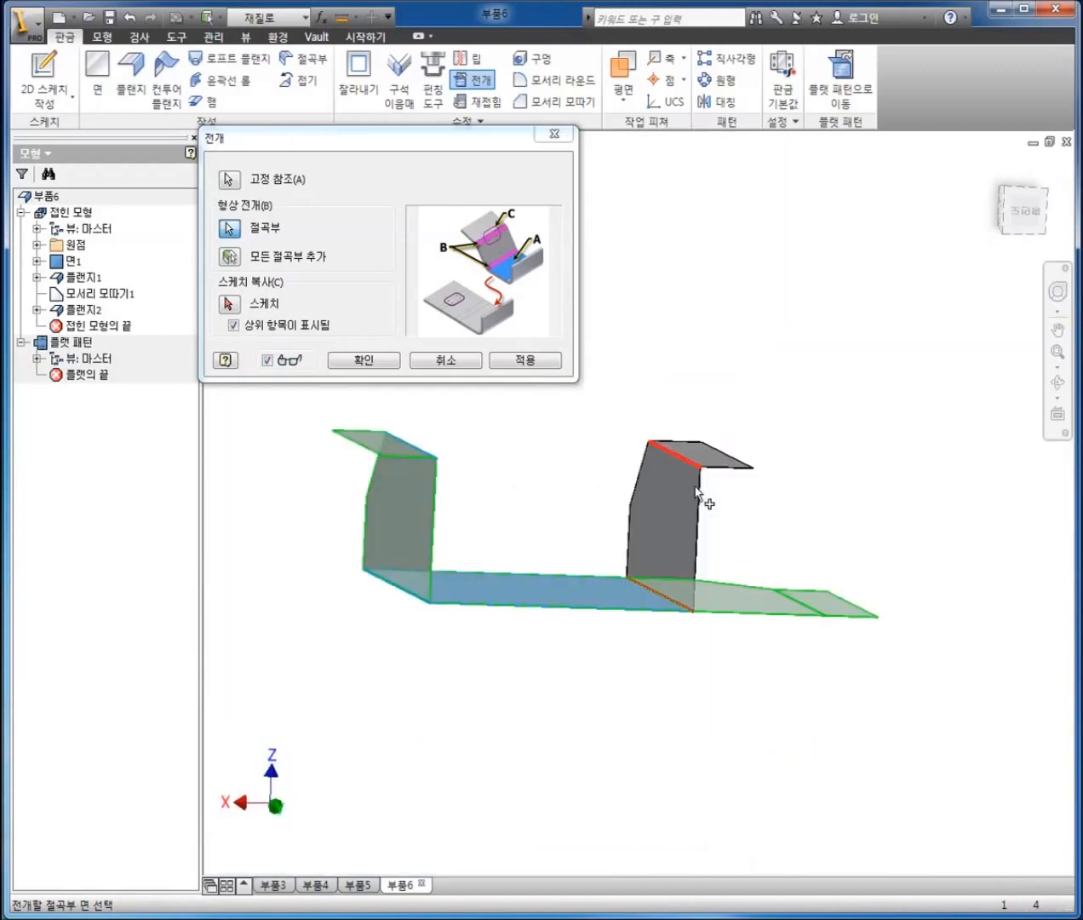
Step: Add the opposite side flange's lower and upper bends to the selection and unfold the part
middle_click_drag(626, 628, 793, 478, "shift")
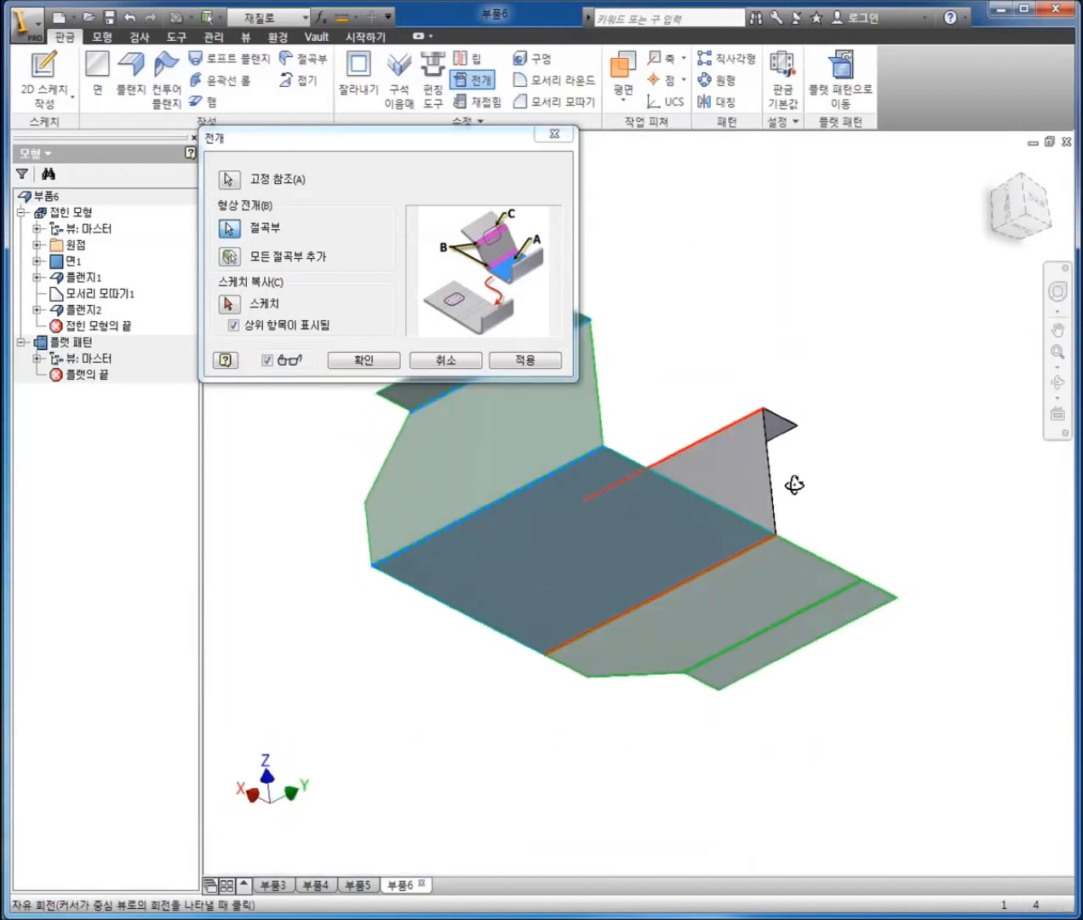
scroll(596, 447, "down", 8)
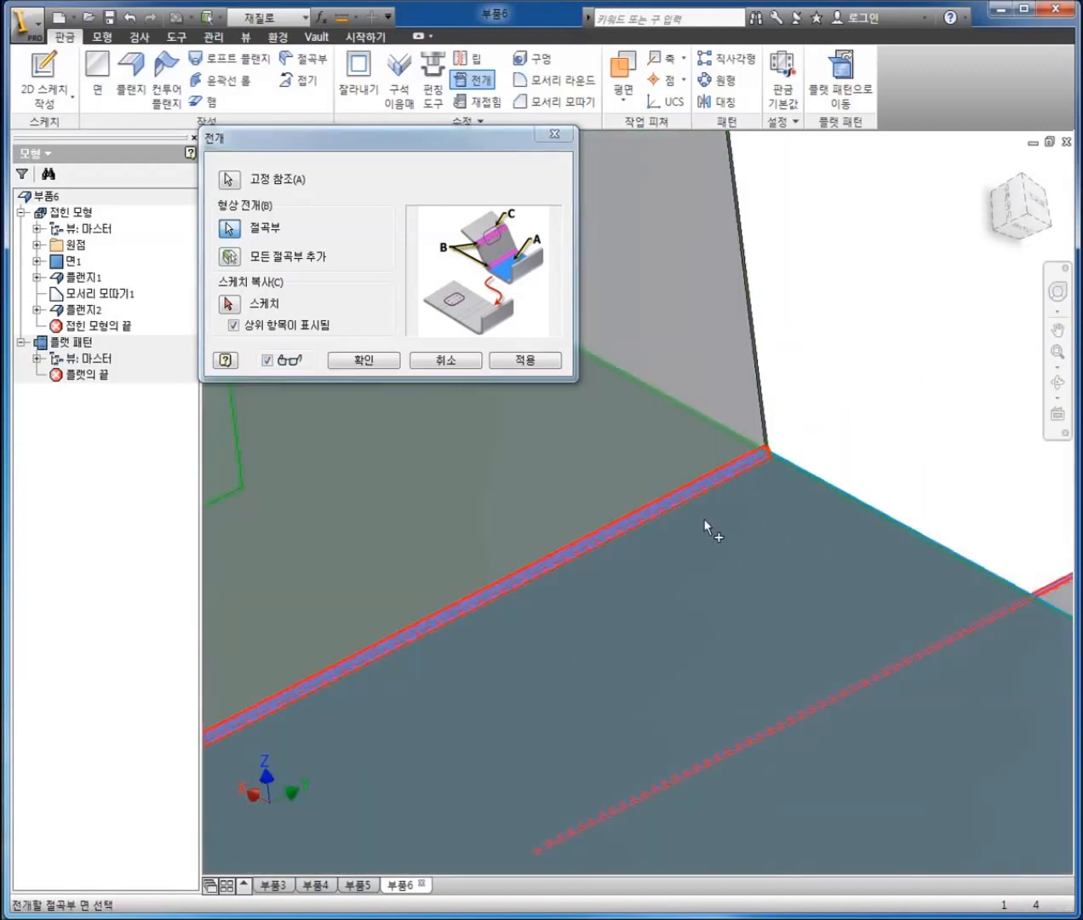
scroll(760, 577, "up", 8)
scroll(712, 407, "down", 5)
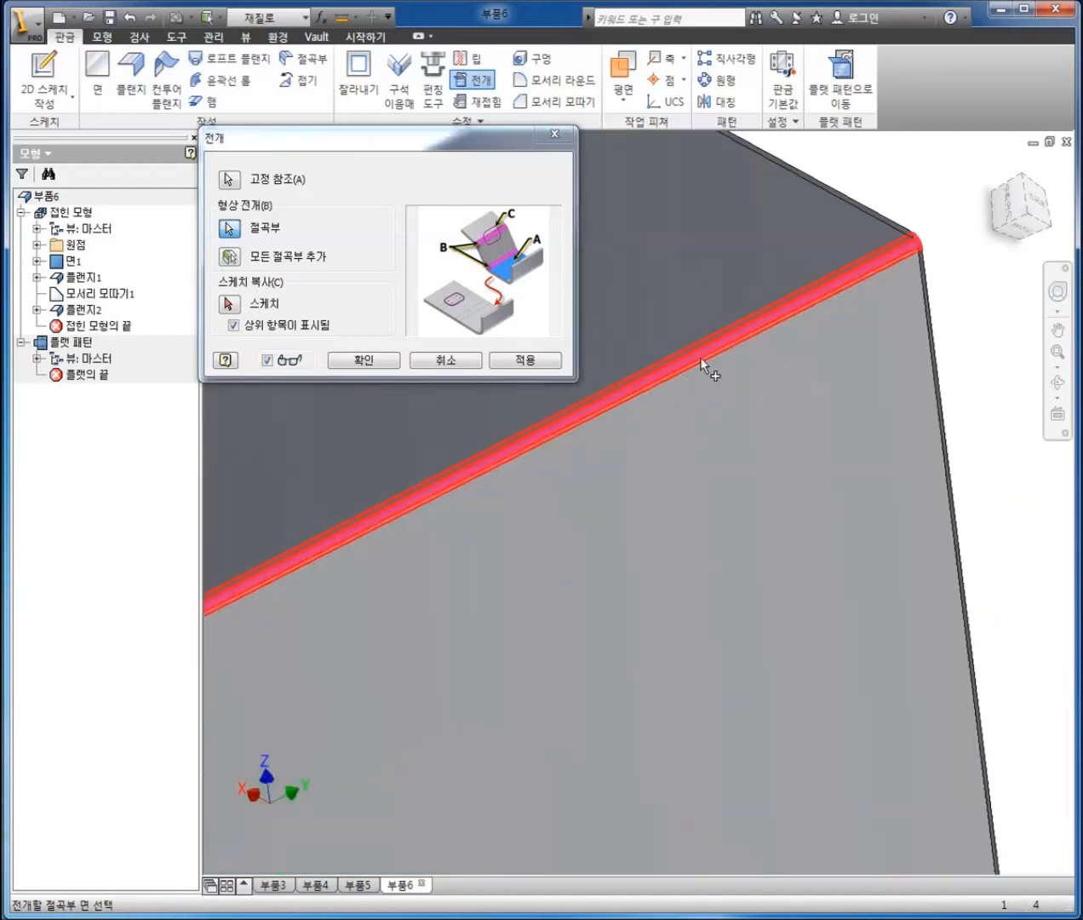
left_click(701, 359)
scroll(608, 471, "up", 5)
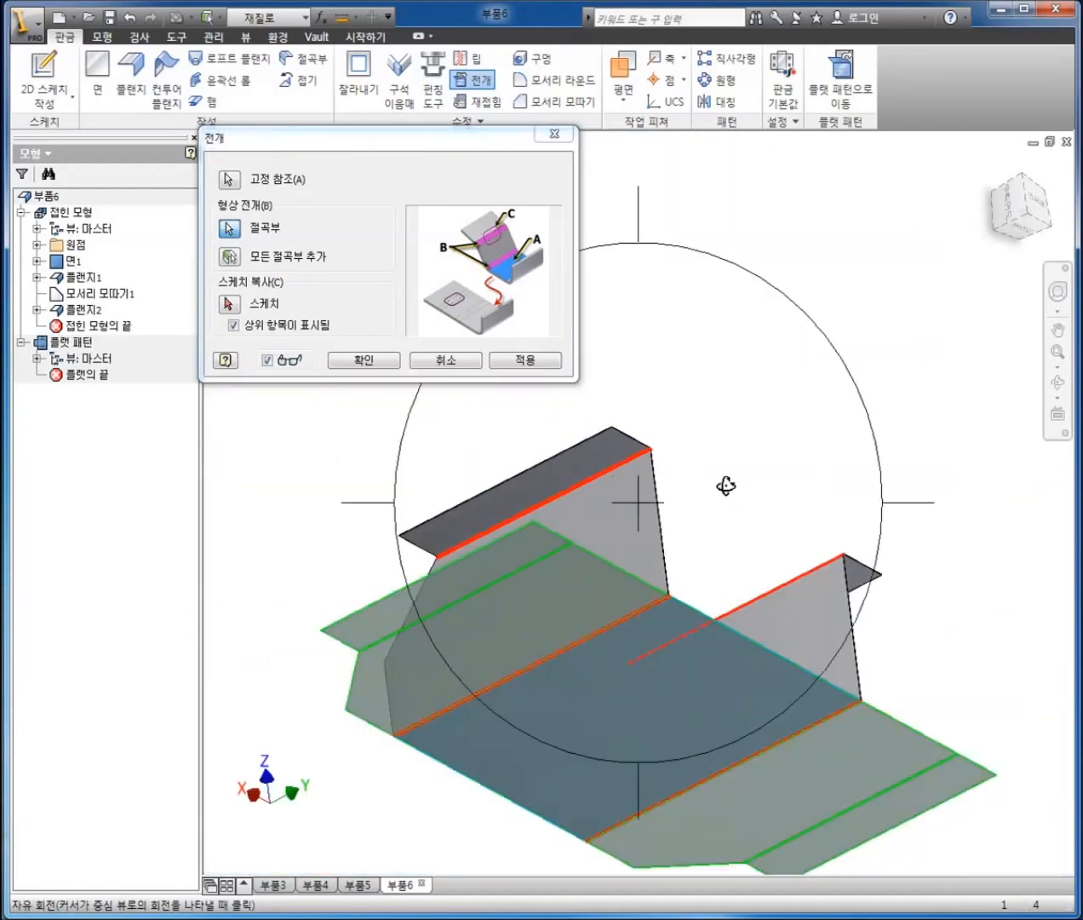
left_click(364, 361)
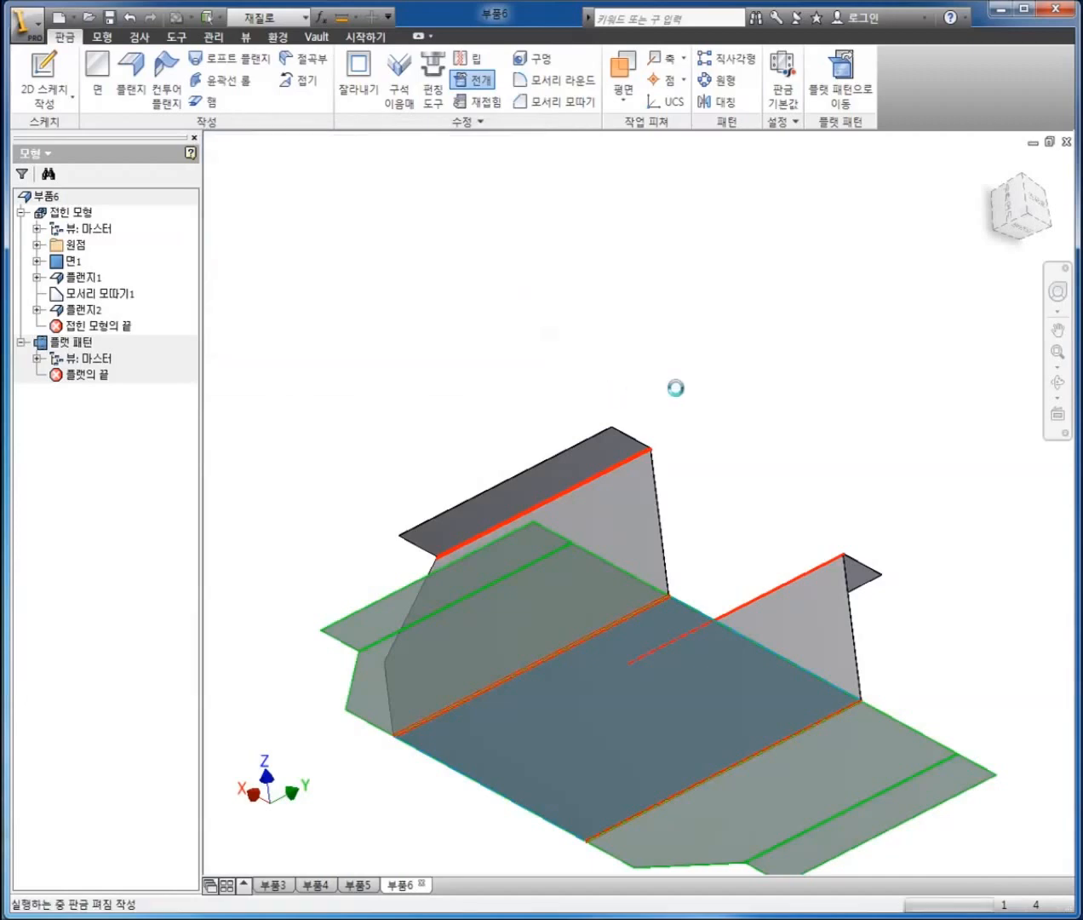
key("F4")
left_click_drag(699, 527, 580, 718)
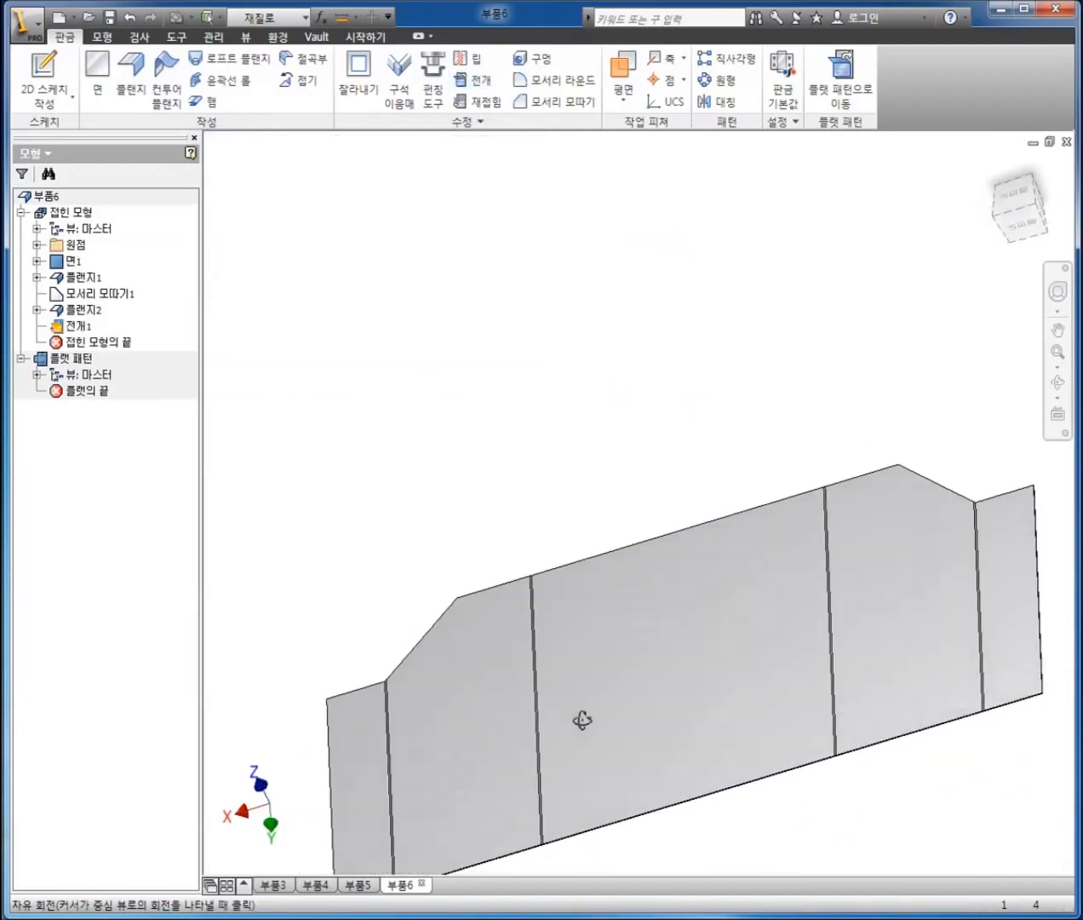
Step: Sketch a rectangle on the unfolded part's base face, spanning both base bends and reaching into the two side flanges
scroll(734, 363, "up", 3)
key("F4")
mouse_move(734, 363)
left_mouse_down()
mouse_move(669, 484)
mouse_move(732, 430)
mouse_move(749, 467)
left_mouse_up()
key("Escape")
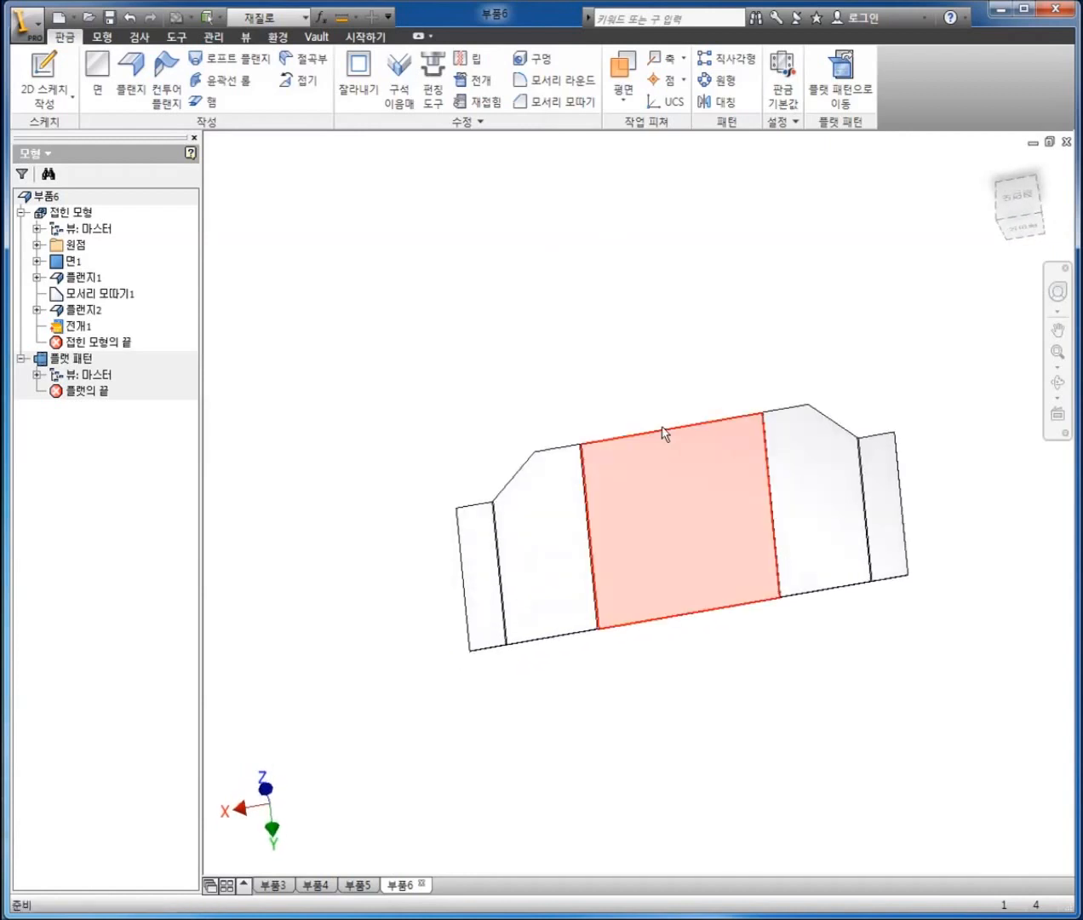
left_click(44, 73)
left_click(630, 494)
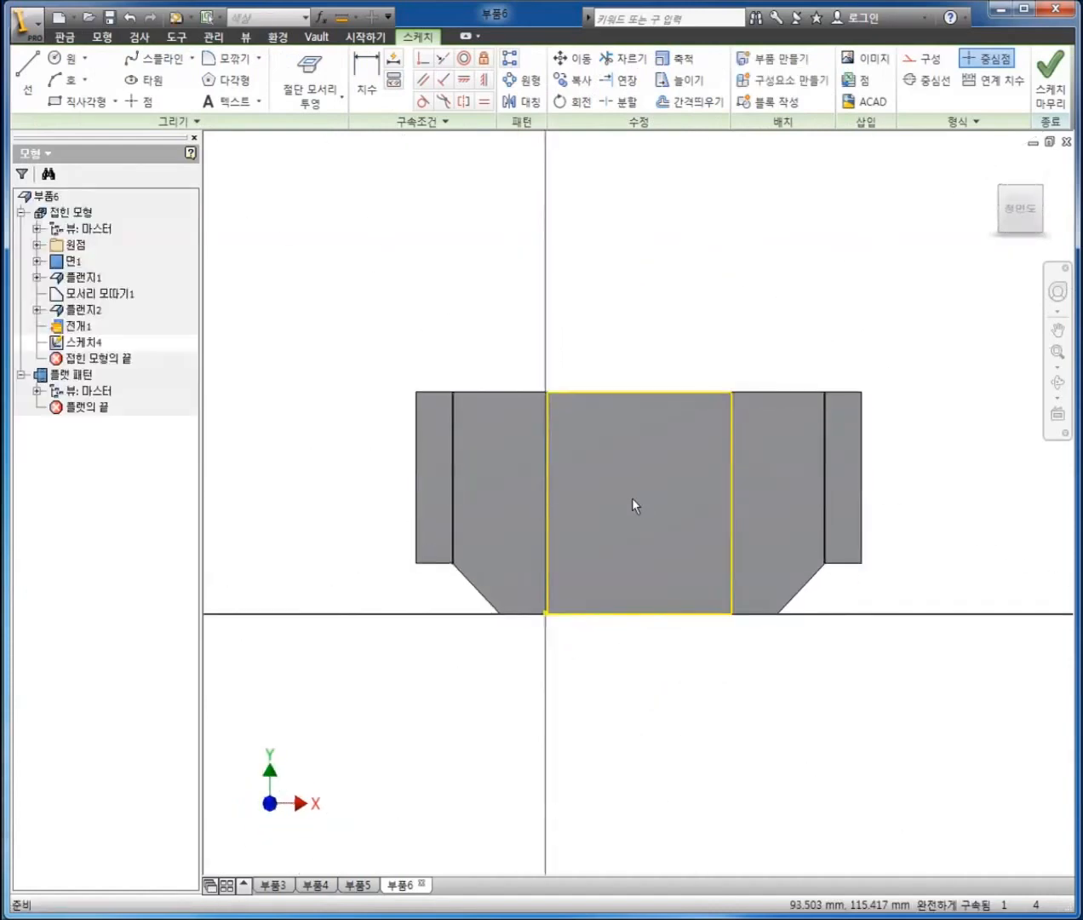
left_click(58, 102)
left_click(513, 448)
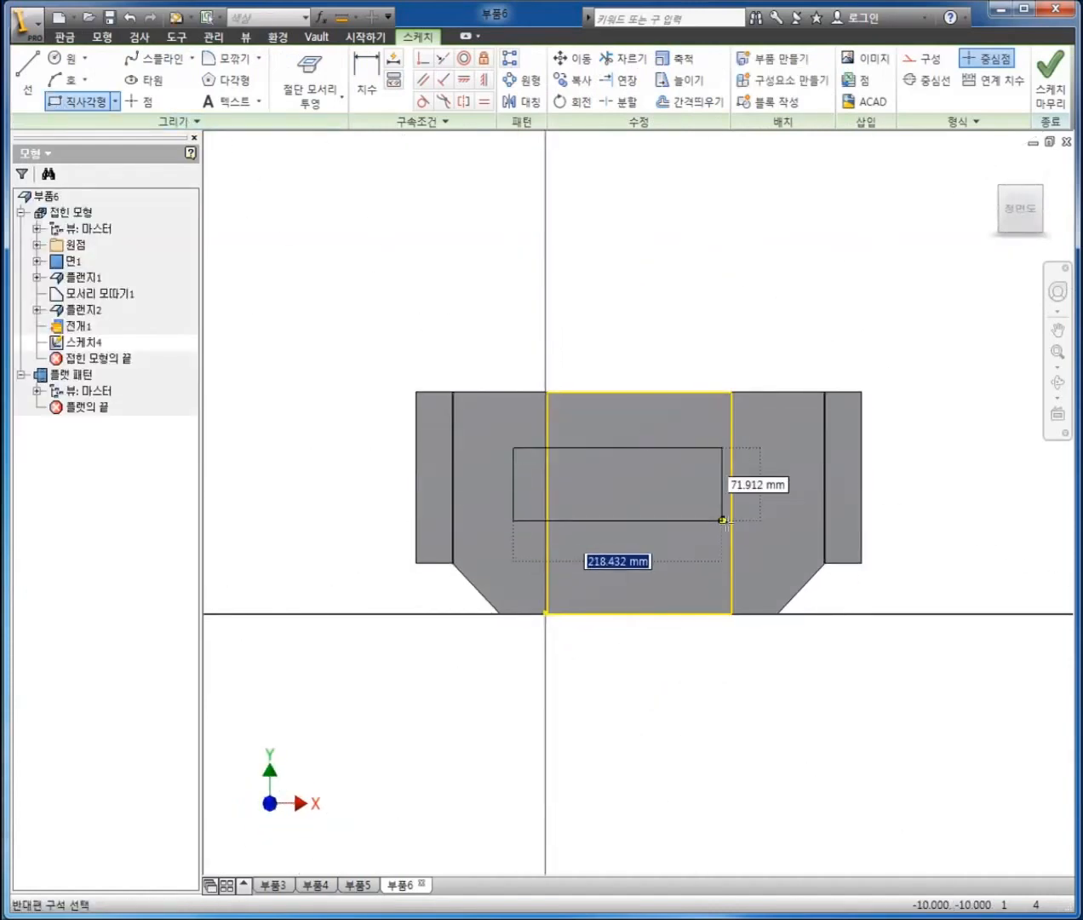
left_click(764, 549)
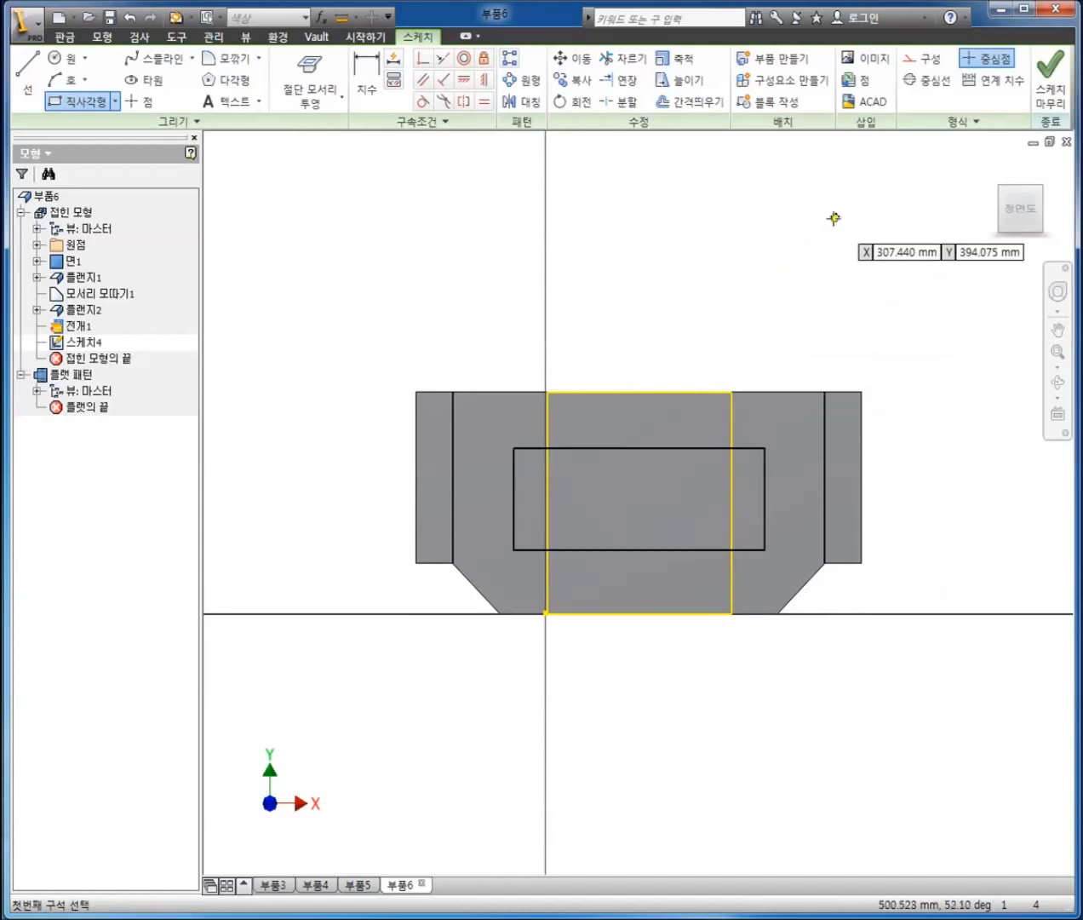
left_click(1049, 103)
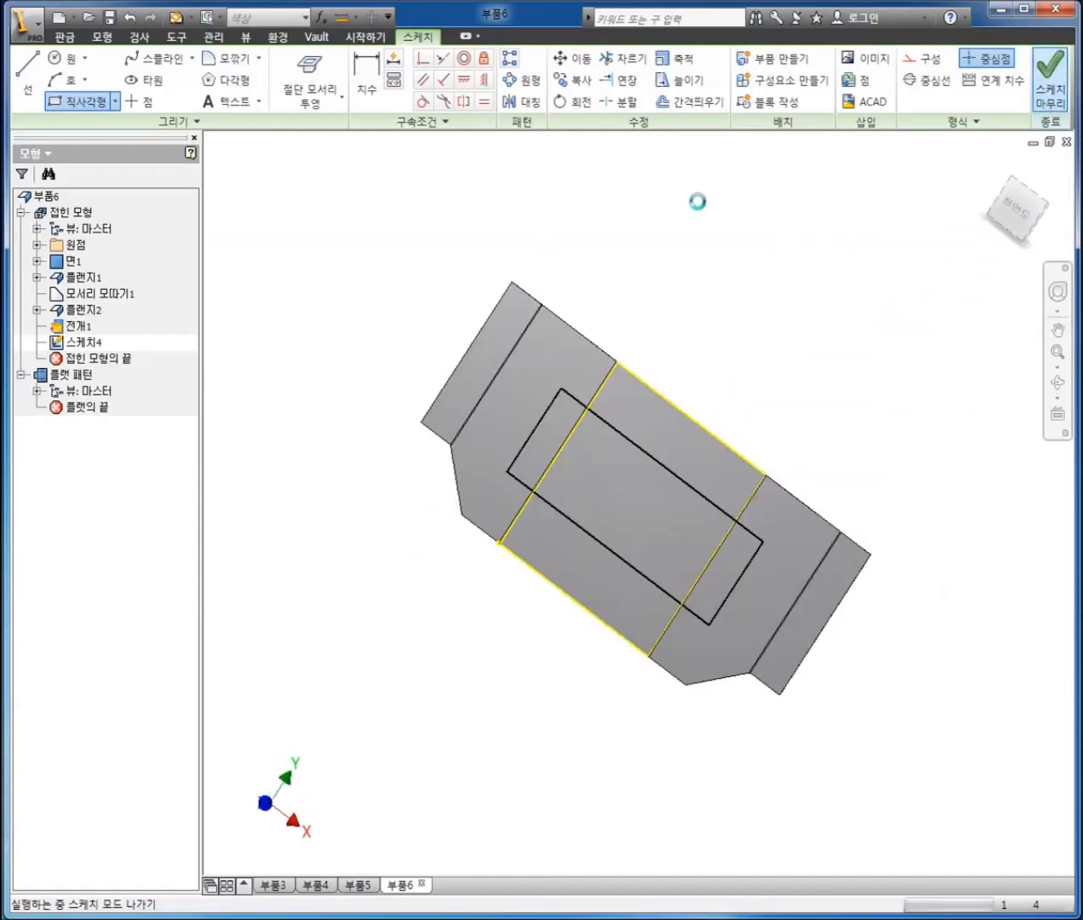
Step: Cut the rectangular profile through the unfolded sheet, using a distance equal to the sheet thickness
left_click(364, 82)
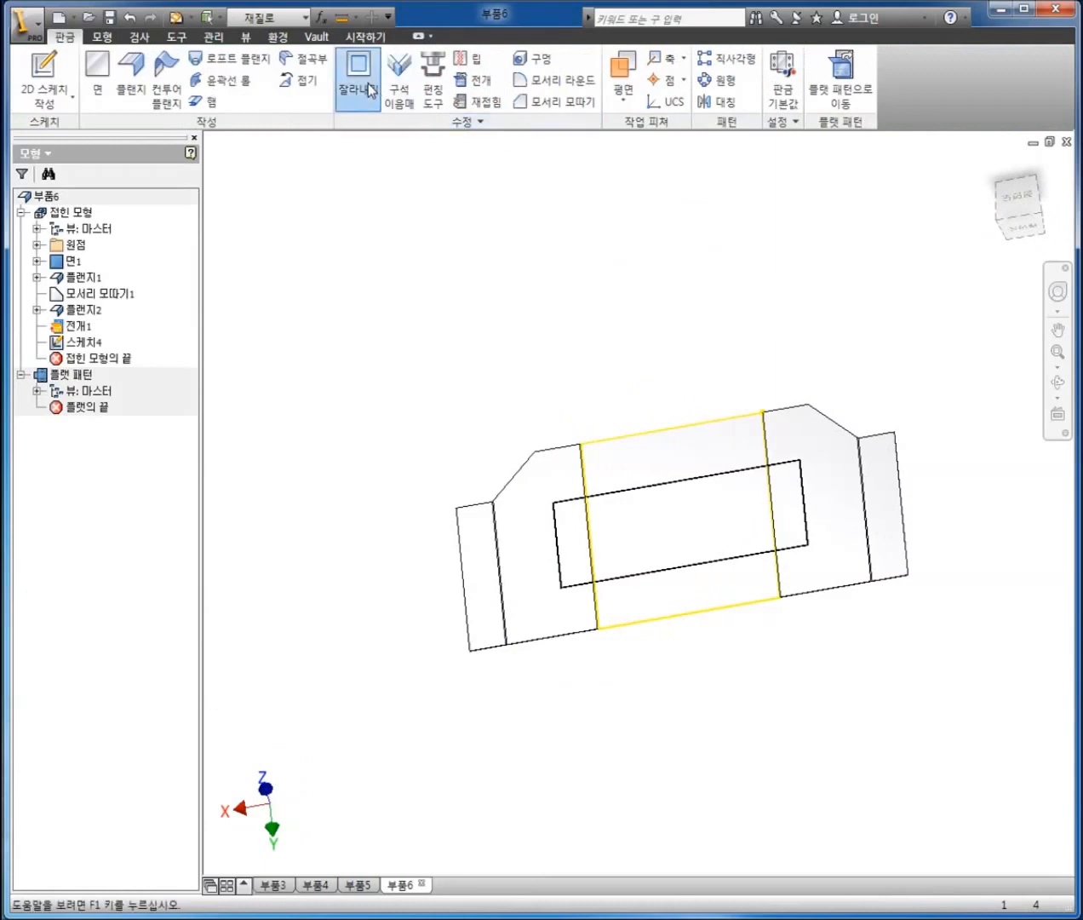
left_click(566, 519)
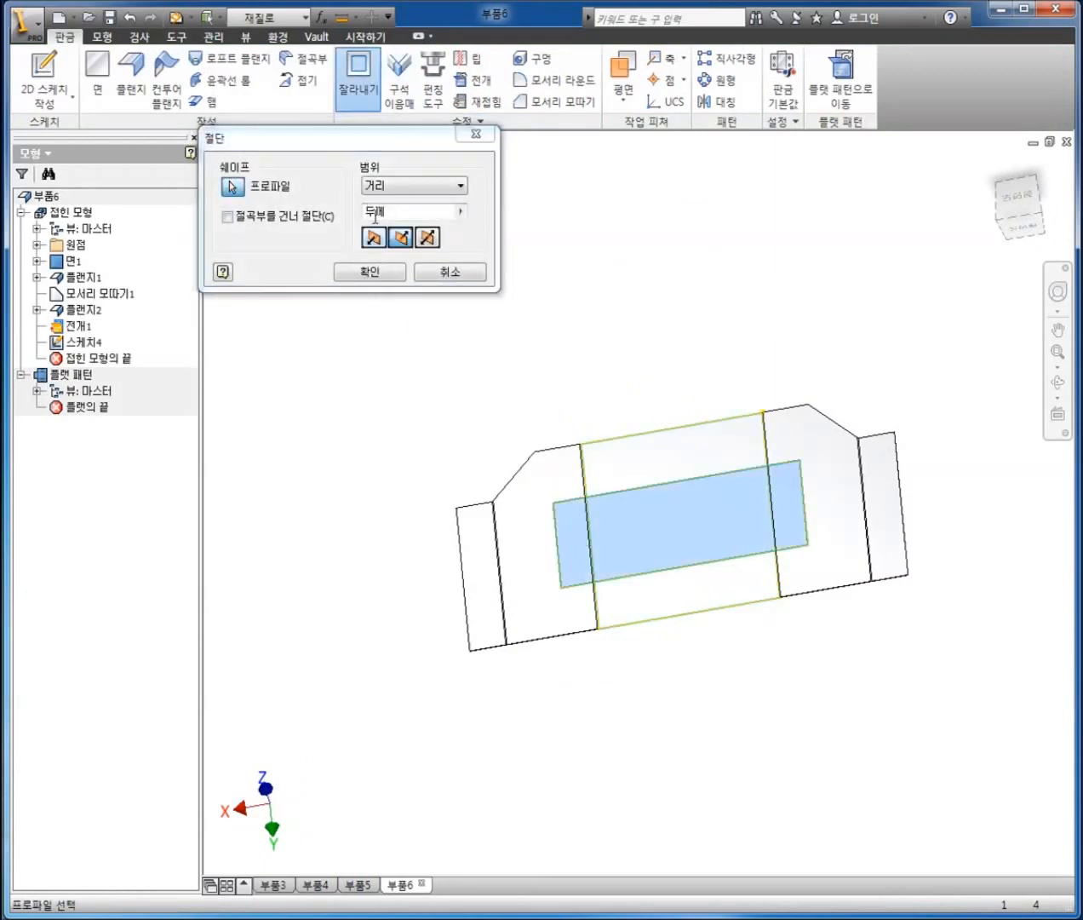
left_click(368, 270)
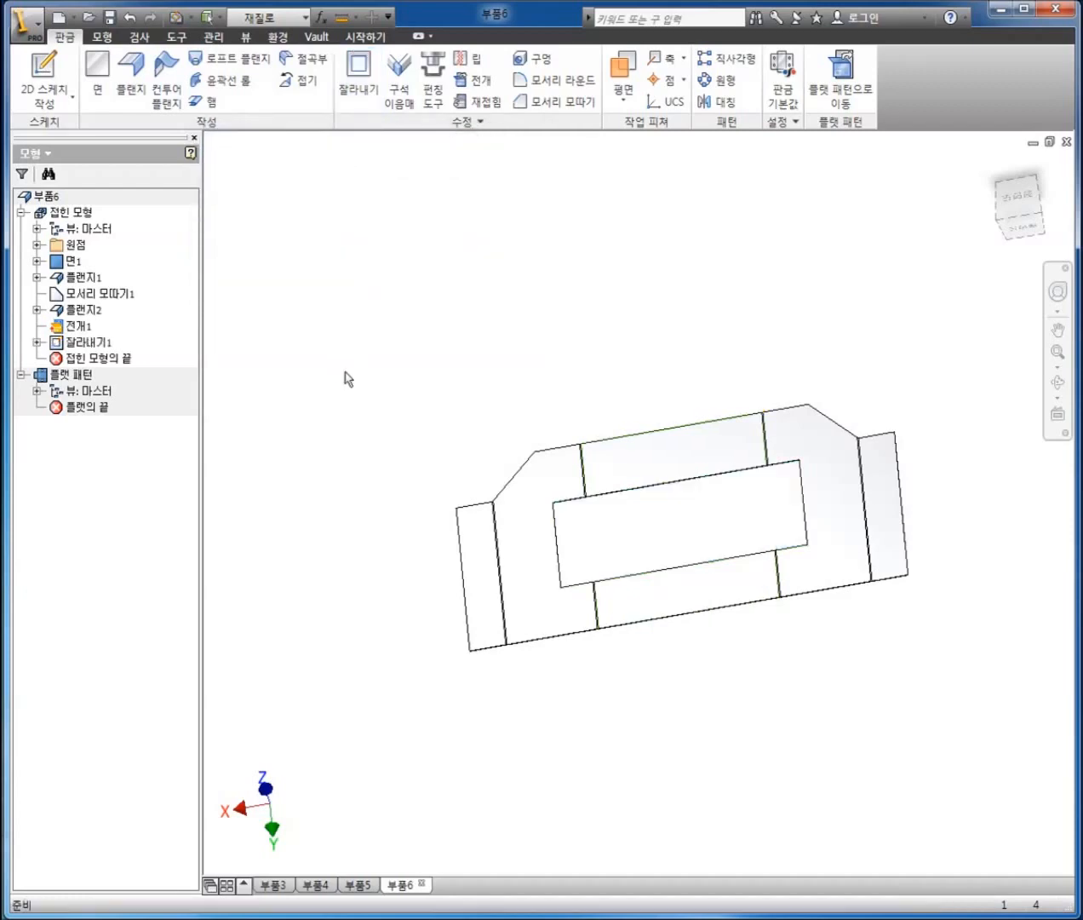
Step: Start Refold with the base plate's face as fixed reference and add one side flange's lower and upper bends
mouse_move(585, 435)
middle_mouse_down("shift")
mouse_move(683, 355)
mouse_move(754, 319)
mouse_move(687, 283)
mouse_move(638, 358)
mouse_move(568, 399)
mouse_move(588, 418)
middle_mouse_up("shift")
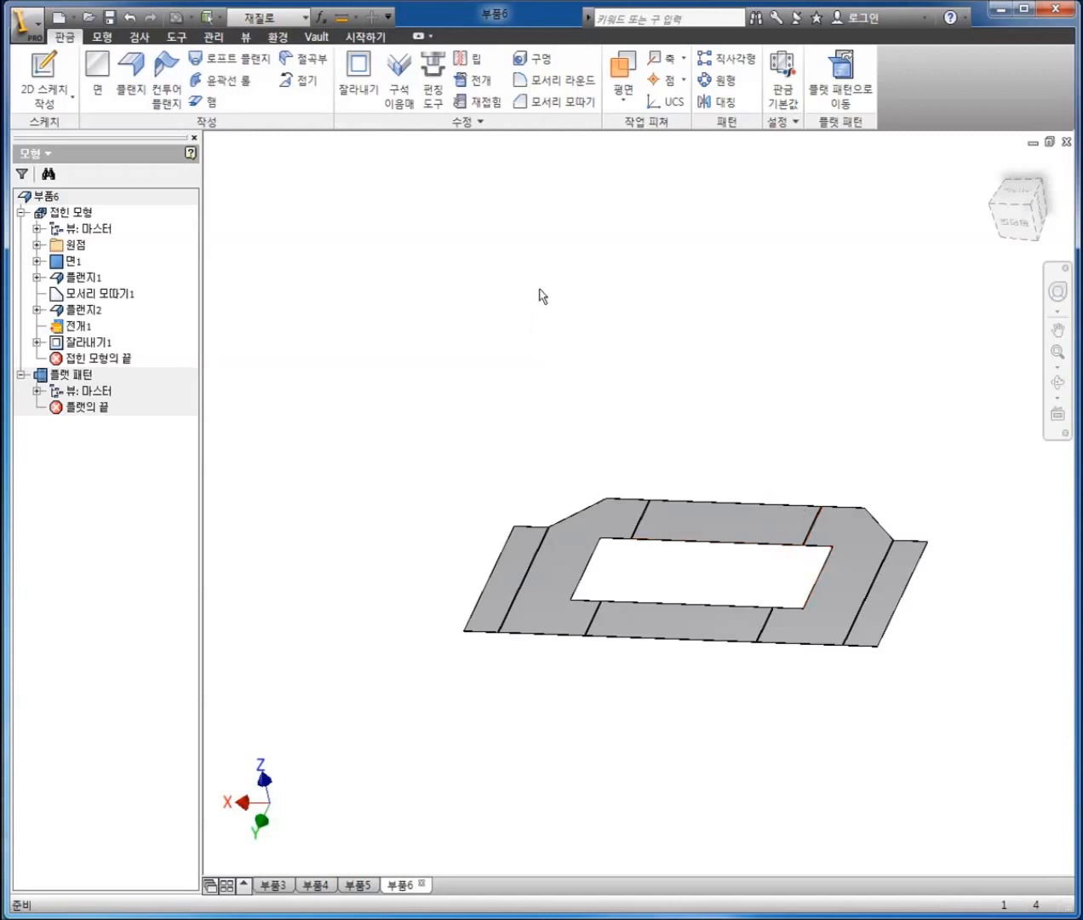
left_click(483, 103)
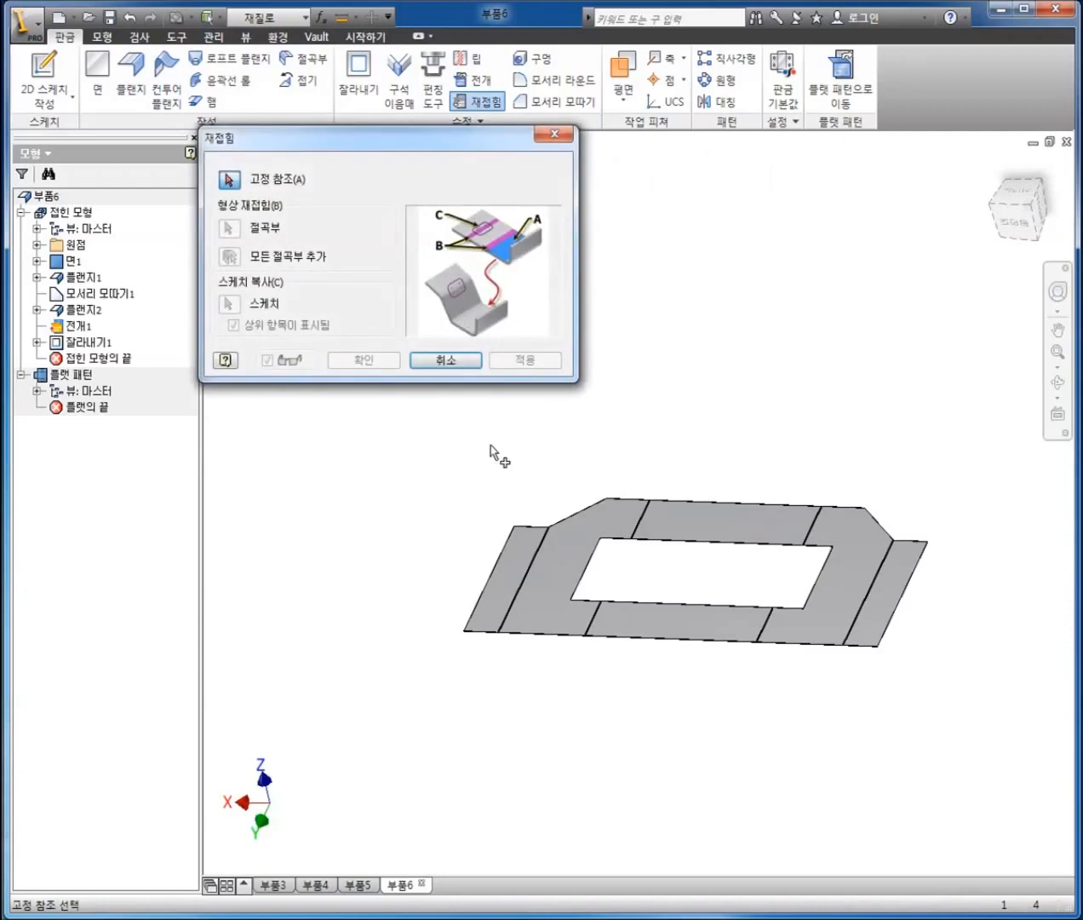
left_click(672, 611)
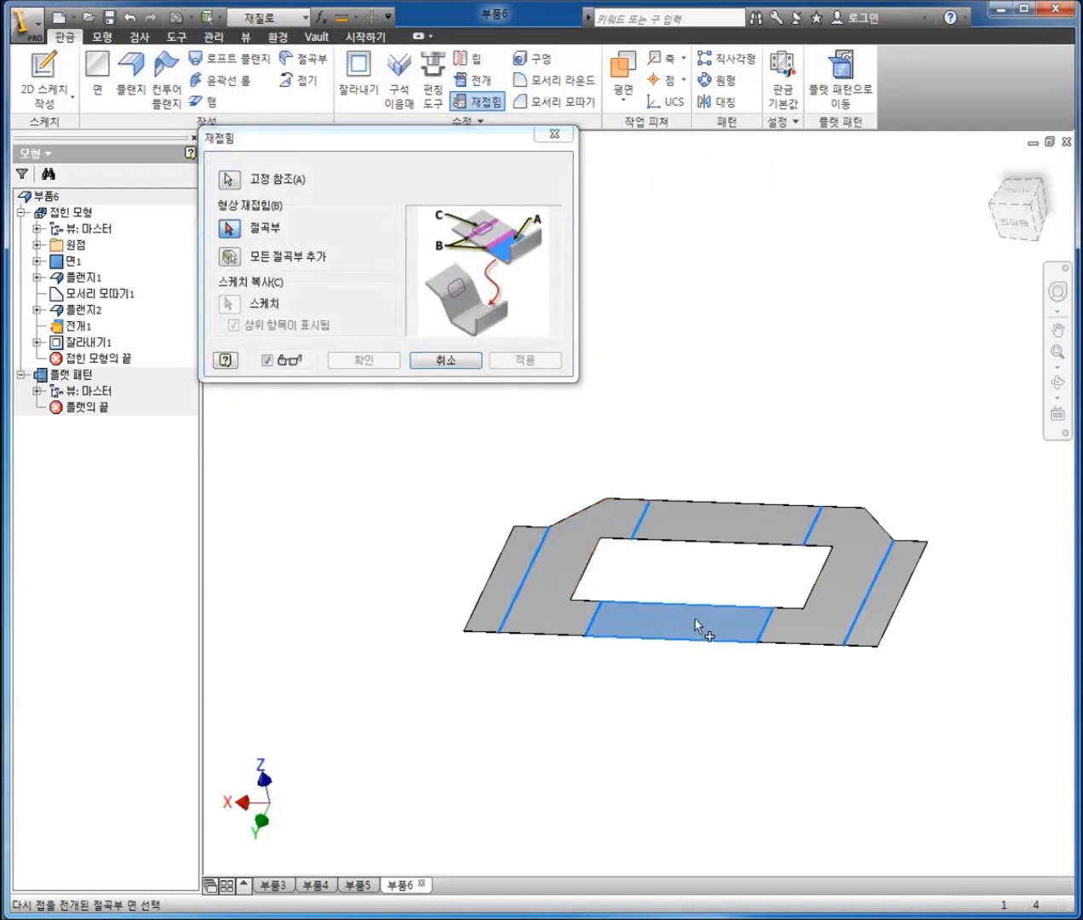
scroll(771, 630, "up", 5)
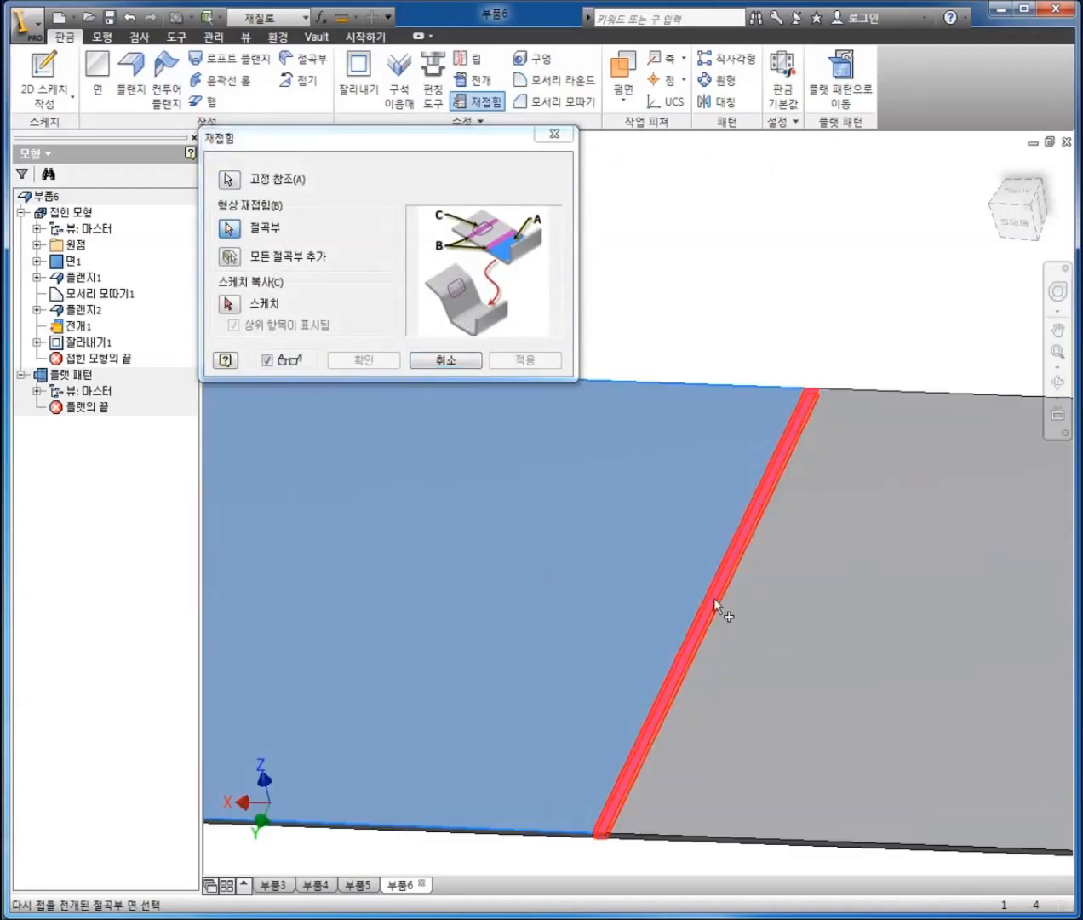
left_click(709, 594)
scroll(692, 626, "down", 3)
scroll(691, 625, "down", 3)
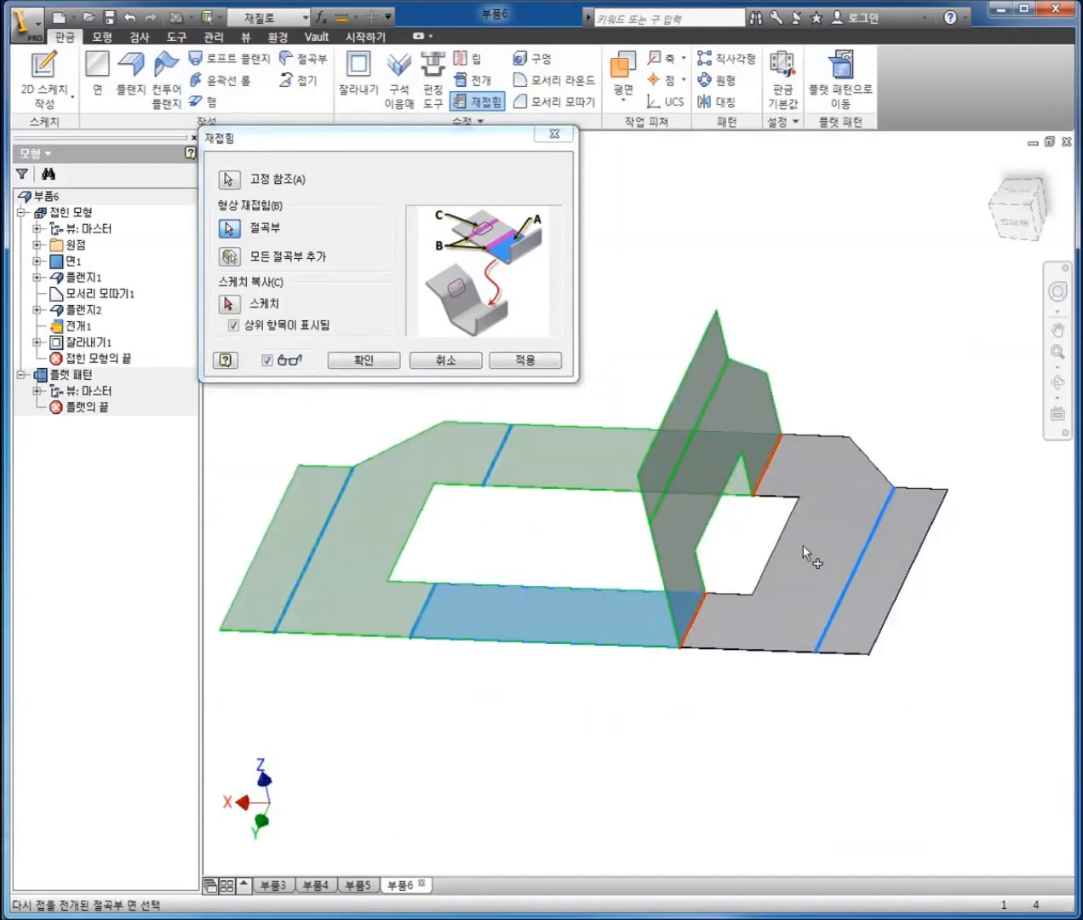
scroll(852, 528, "up", 5)
left_click(899, 580)
scroll(899, 580, "down", 3)
scroll(845, 596, "down", 3)
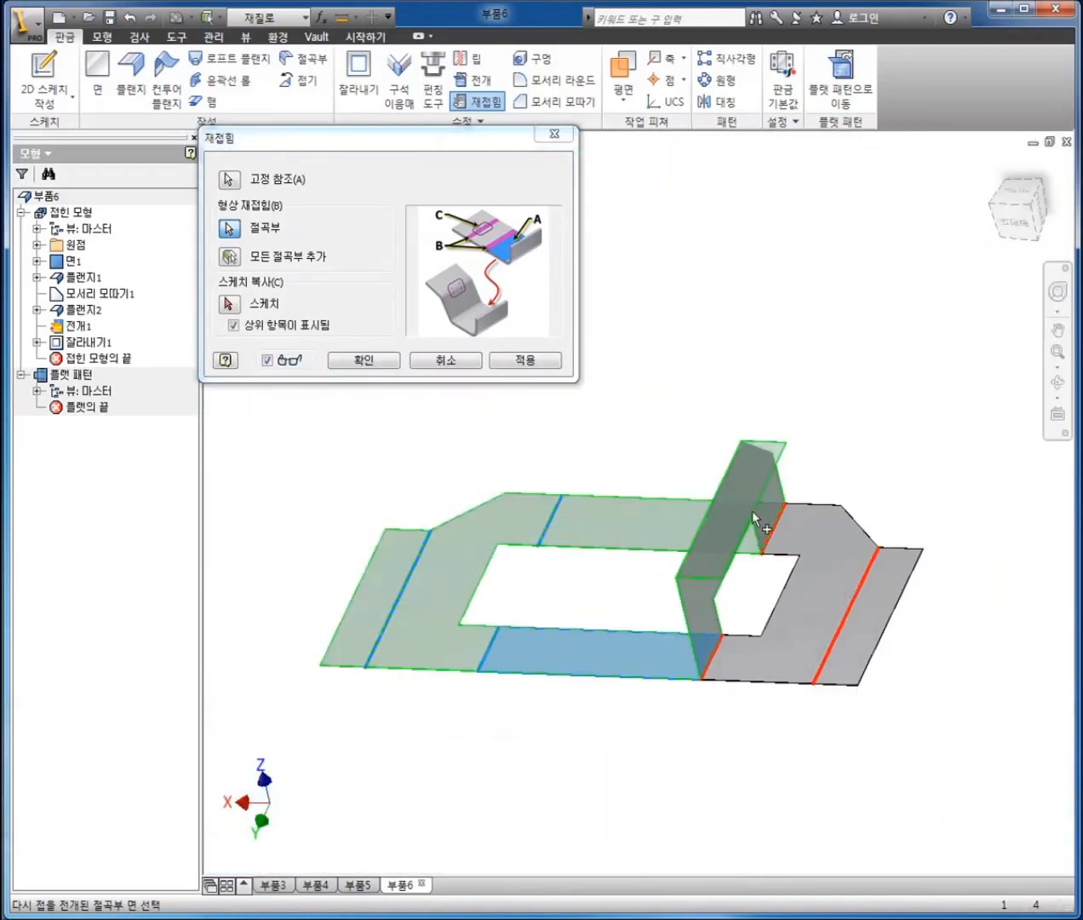
Step: Add the opposite side flange's lower and upper bends to the refold selection and refold the part
scroll(492, 656, "up", 5)
left_click(506, 649)
scroll(672, 639, "down", 3)
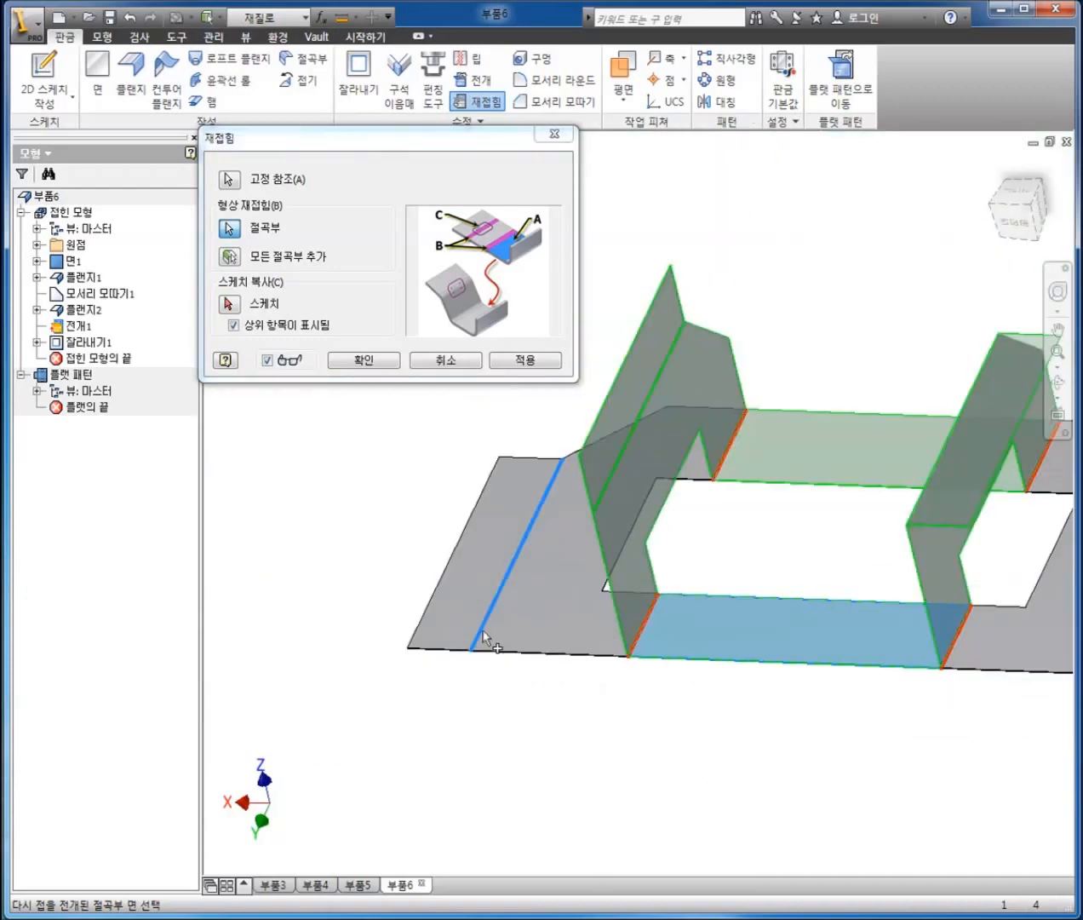
scroll(481, 634, "up", 5)
left_click(464, 624)
scroll(572, 611, "down", 4)
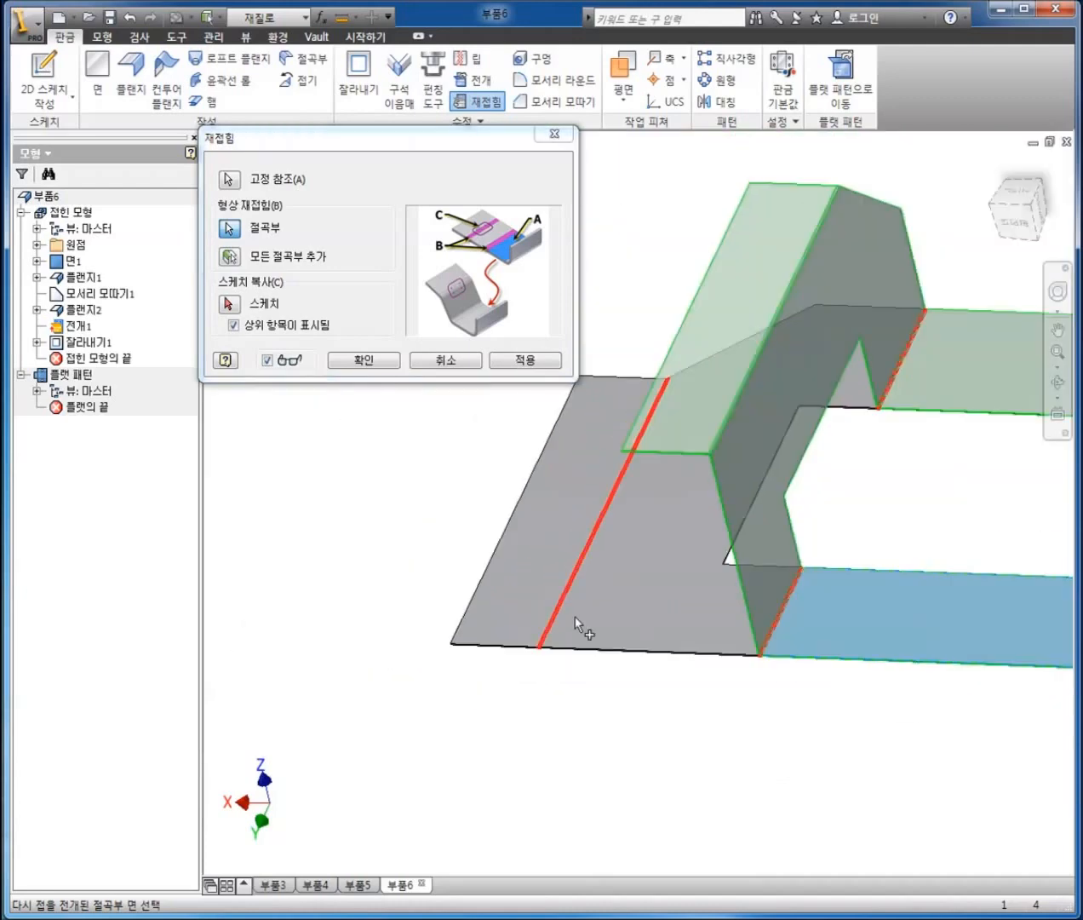
left_click(379, 362)
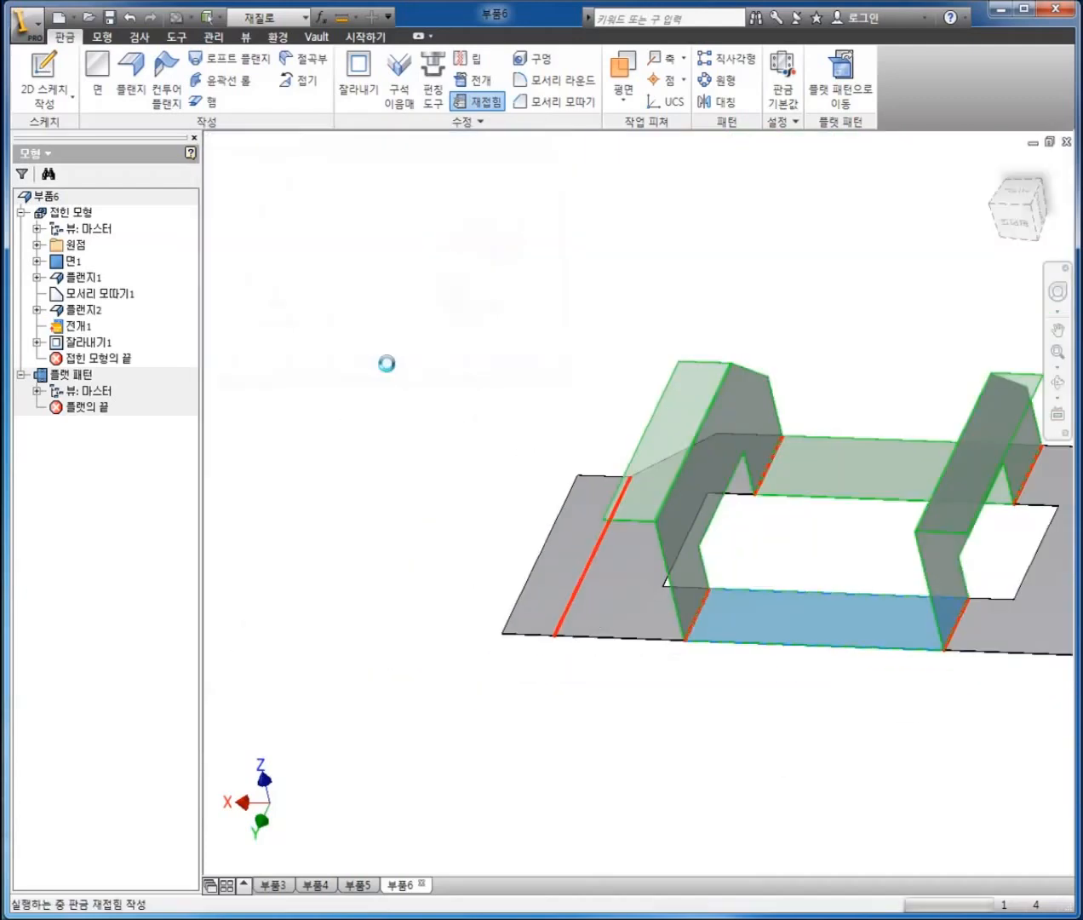
Step: Examine the refolded part from several sides, checking how the cutout runs across the base bends
scroll(451, 455, "down", 3)
key("F4")
left_click_drag(573, 462, 503, 349)
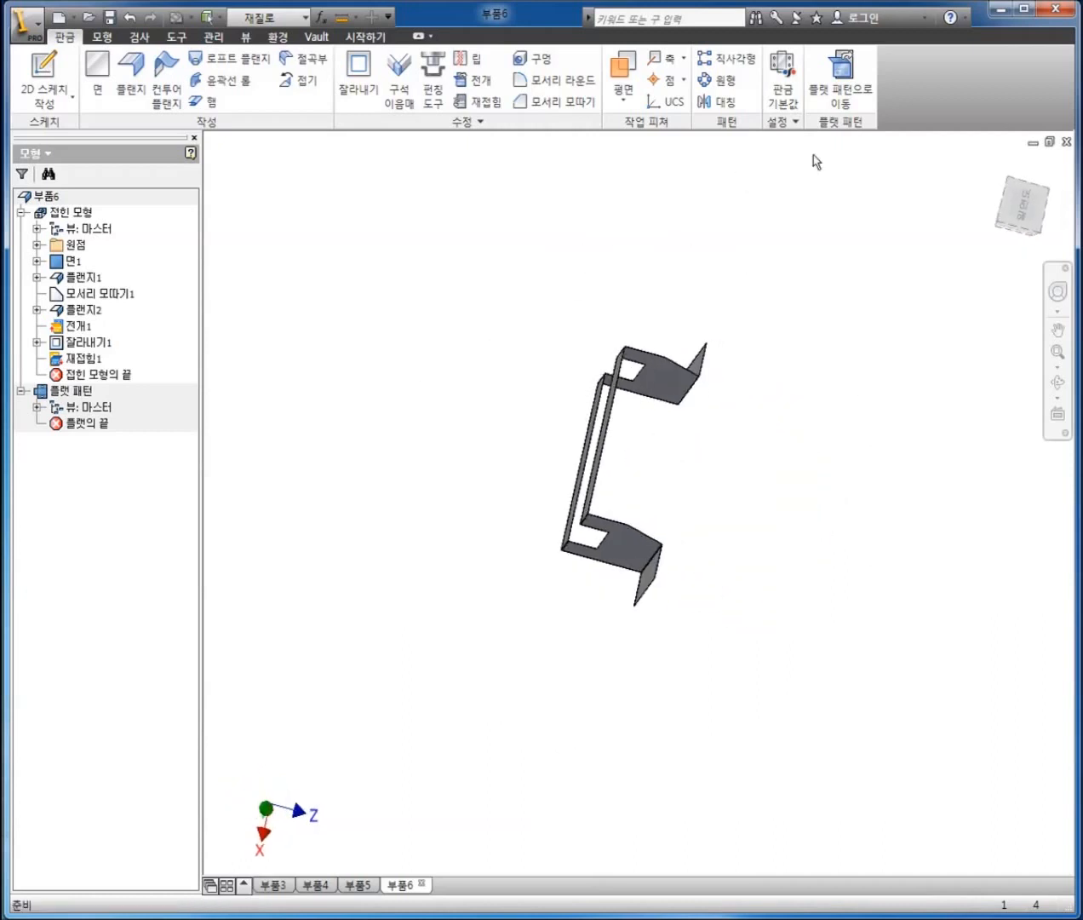
mouse_move(732, 431)
left_mouse_down()
mouse_move(785, 540)
mouse_move(720, 443)
left_mouse_up()
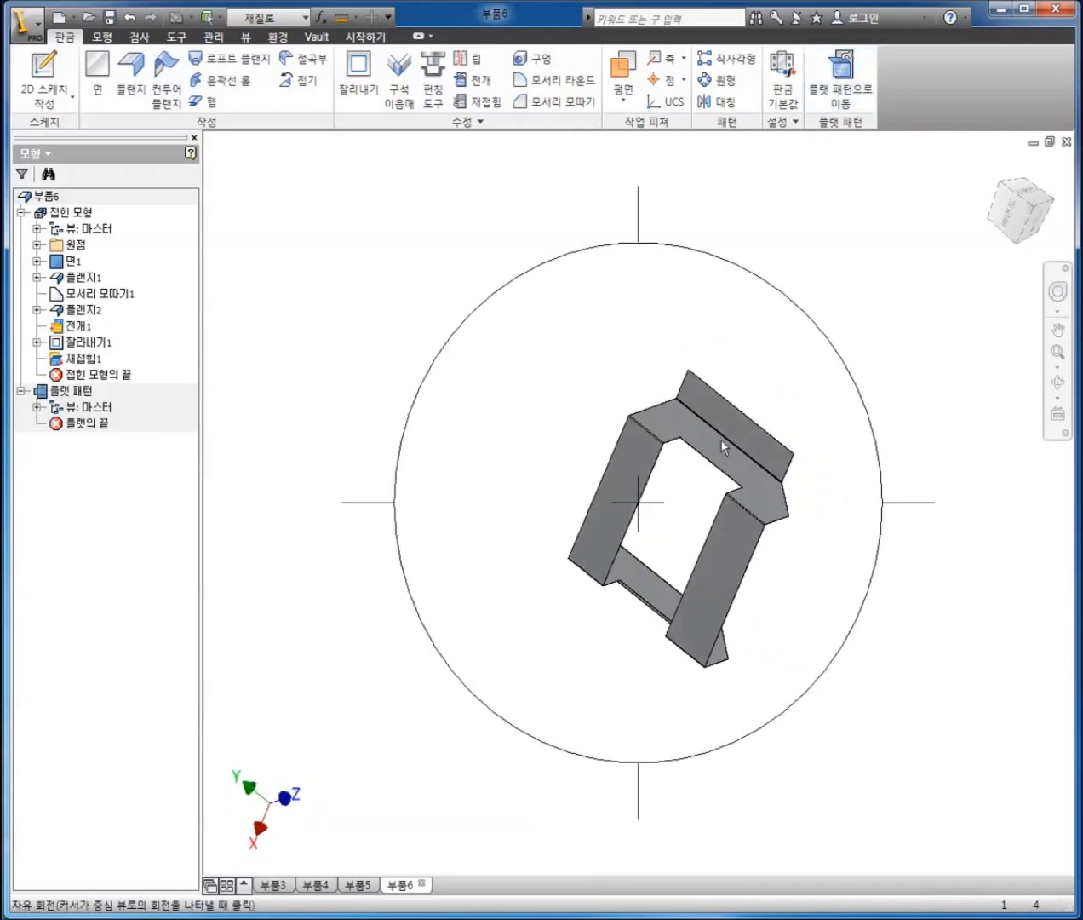
key("Escape")
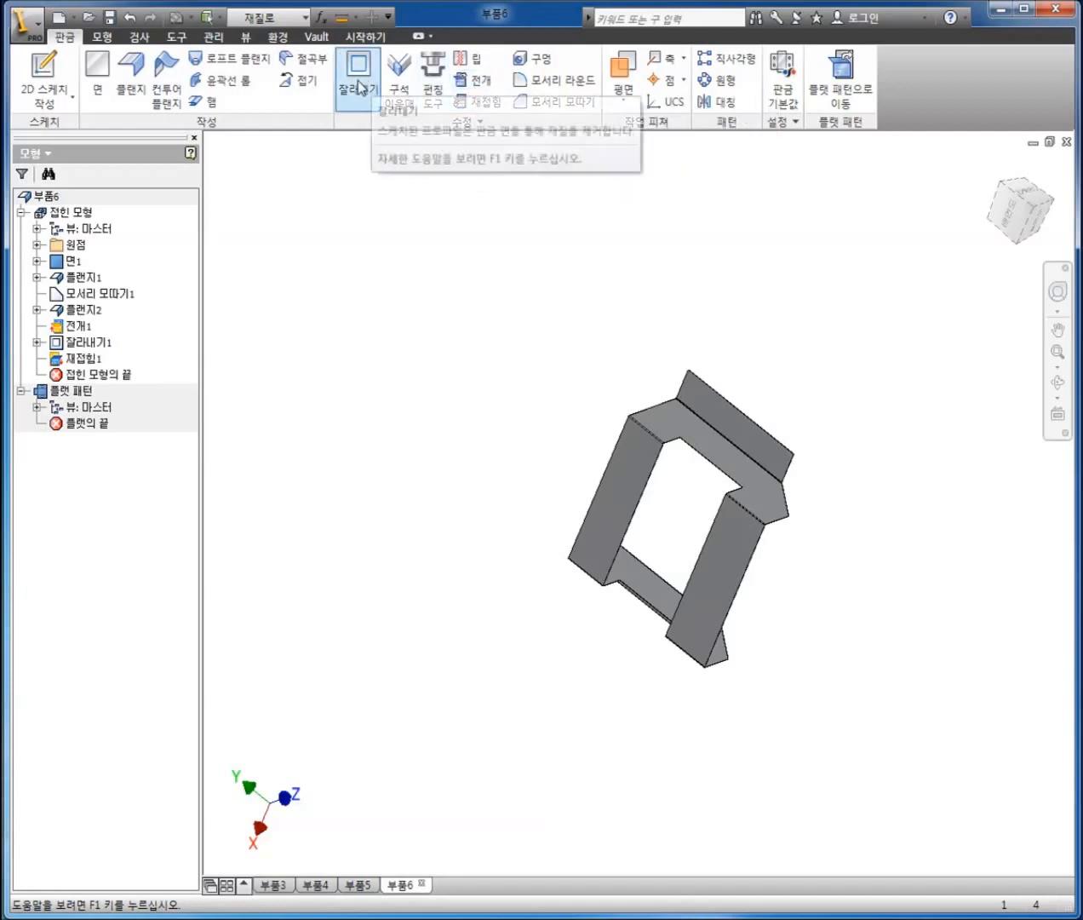
mouse_move(617, 372)
middle_mouse_down("shift")
mouse_move(481, 358)
mouse_move(351, 311)
mouse_move(373, 249)
mouse_move(444, 314)
mouse_move(430, 295)
mouse_move(496, 314)
mouse_move(600, 281)
mouse_move(614, 389)
middle_mouse_up("shift")
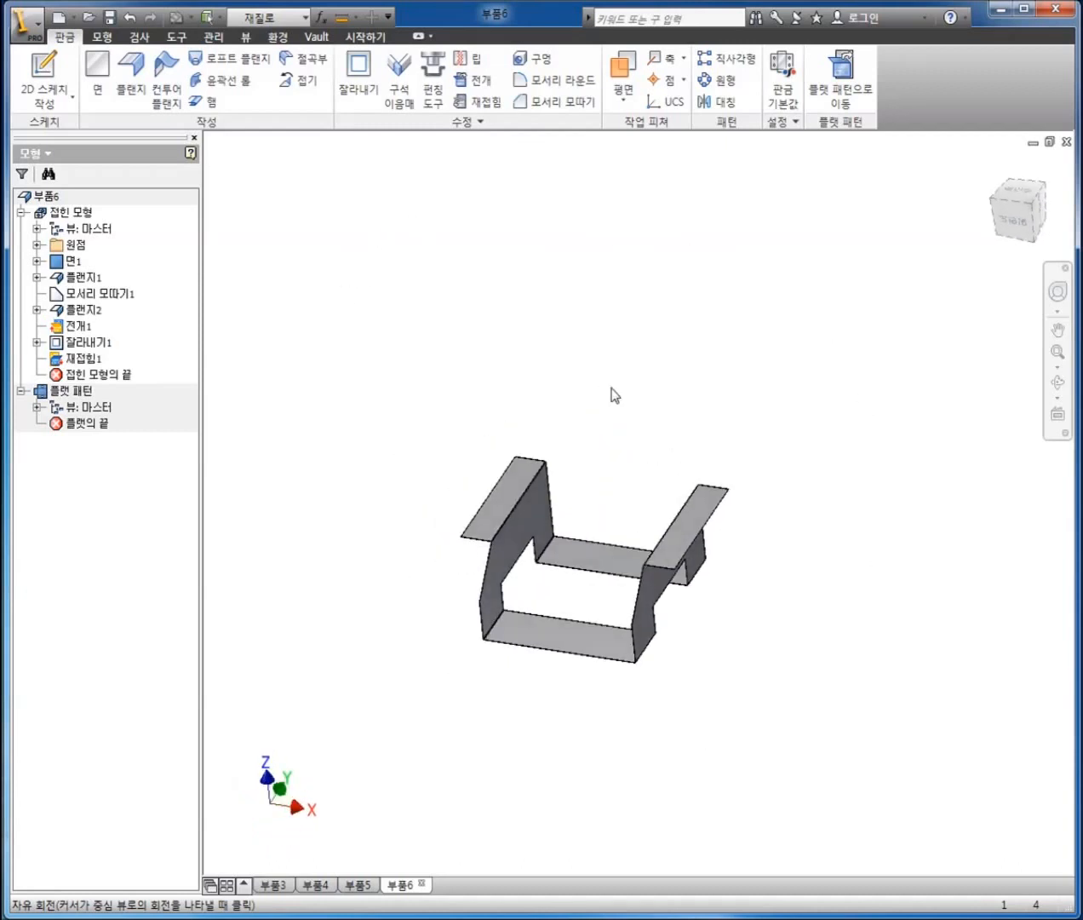
key("F4")
mouse_move(627, 425)
left_mouse_down()
mouse_move(580, 484)
mouse_move(635, 430)
left_mouse_up()
Step: Check the cutout in the full flat pattern and return to the folded part
left_click(839, 79)
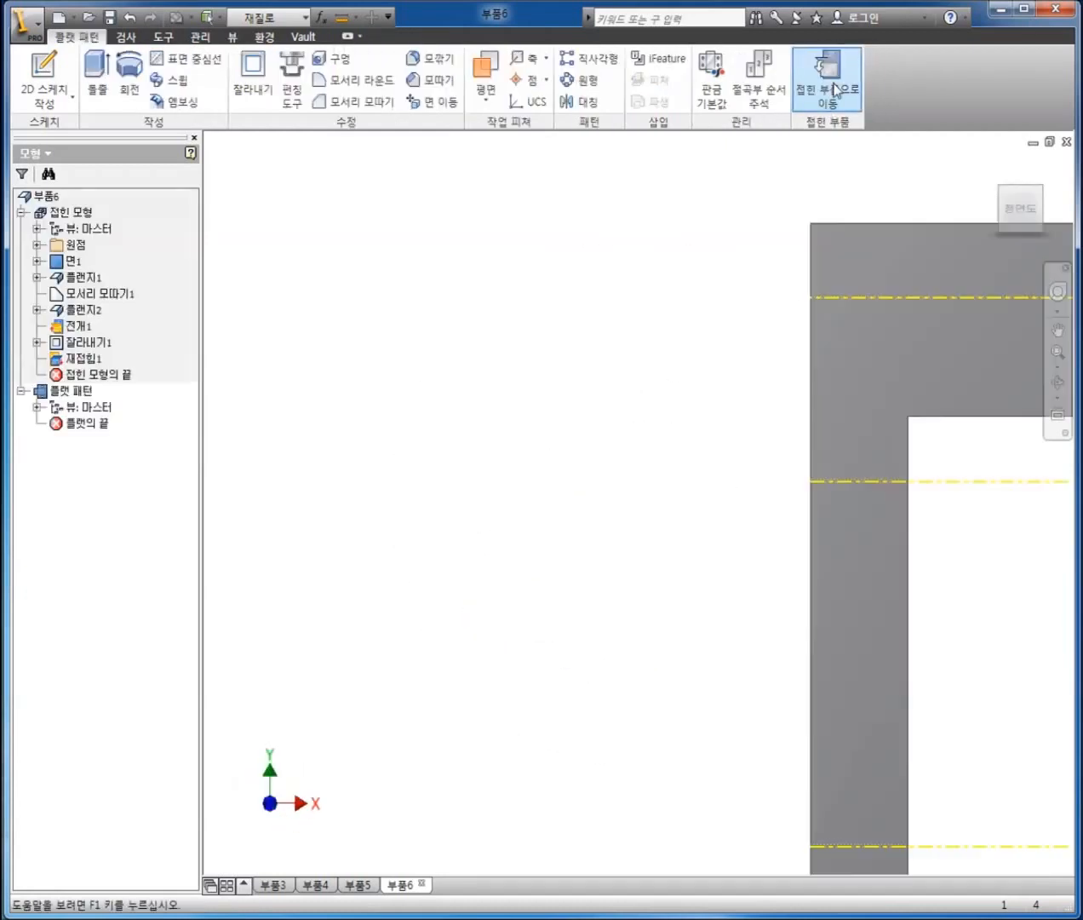
scroll(656, 510, "down", 5)
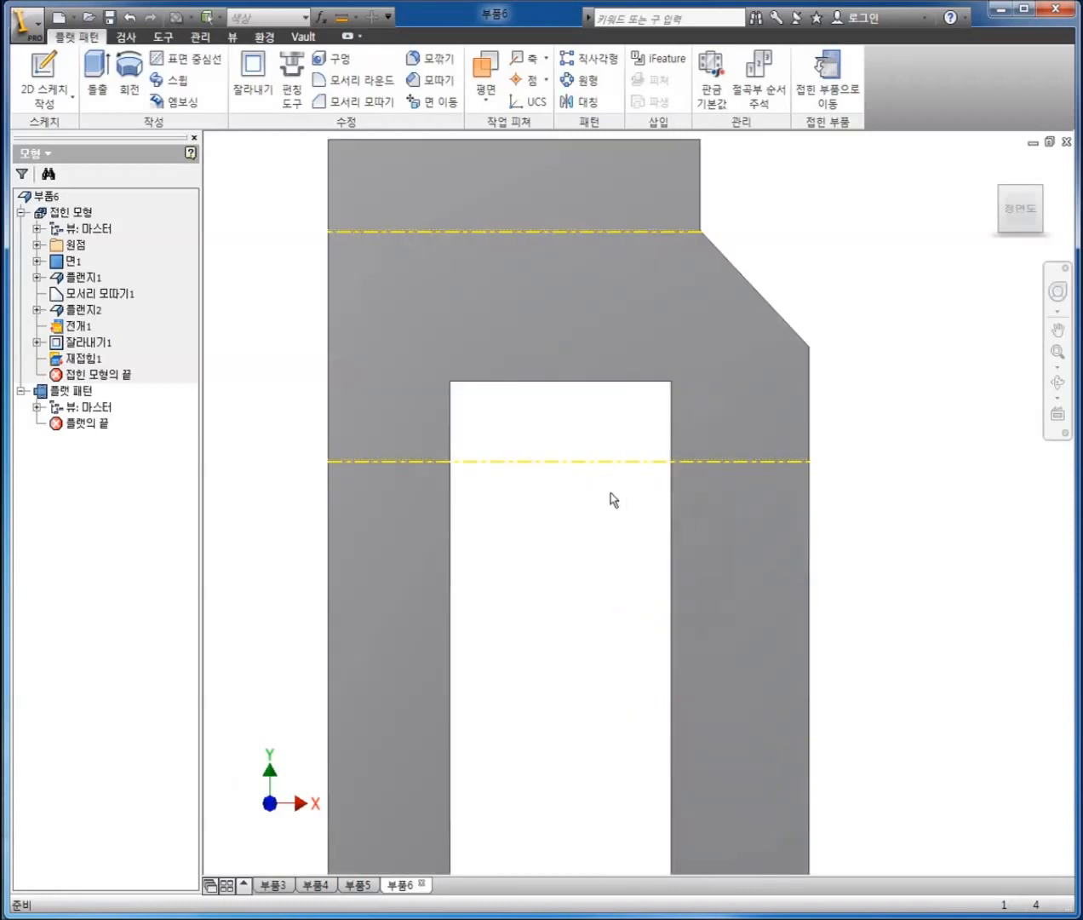
scroll(585, 484, "up", 6)
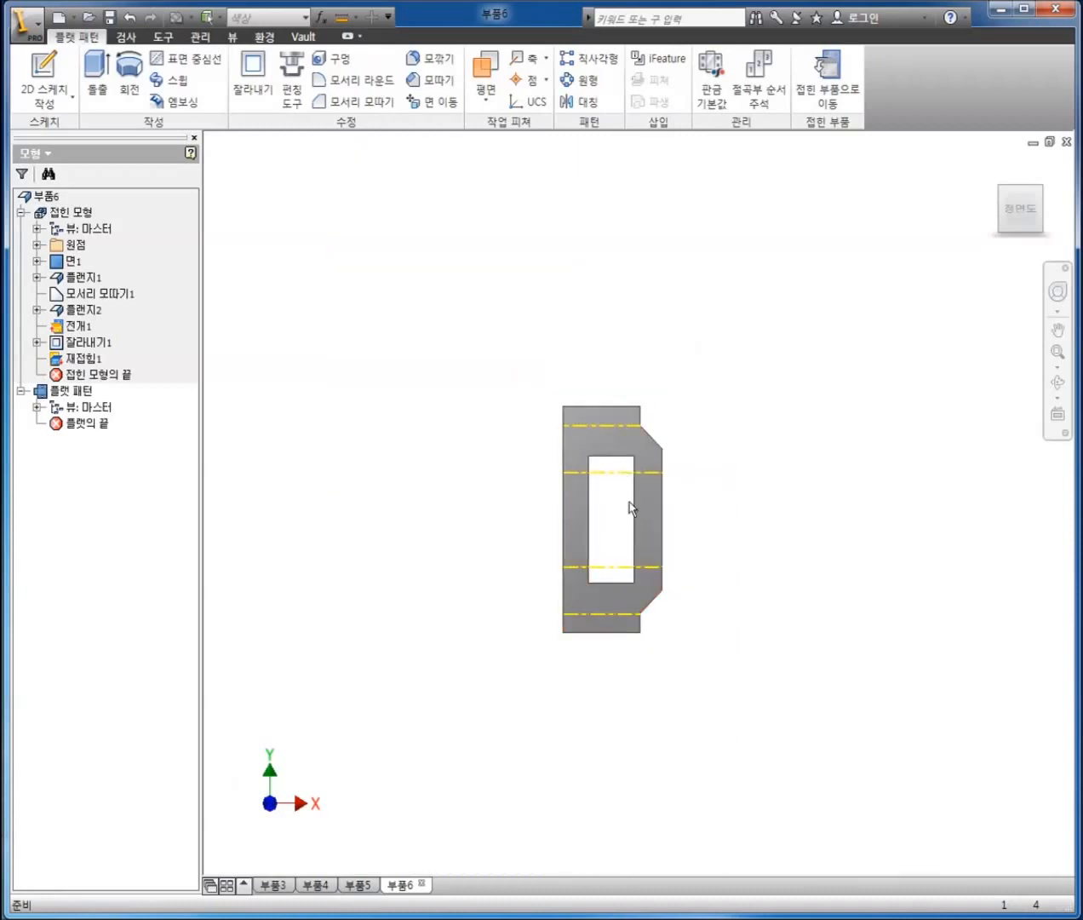
left_click(826, 77)
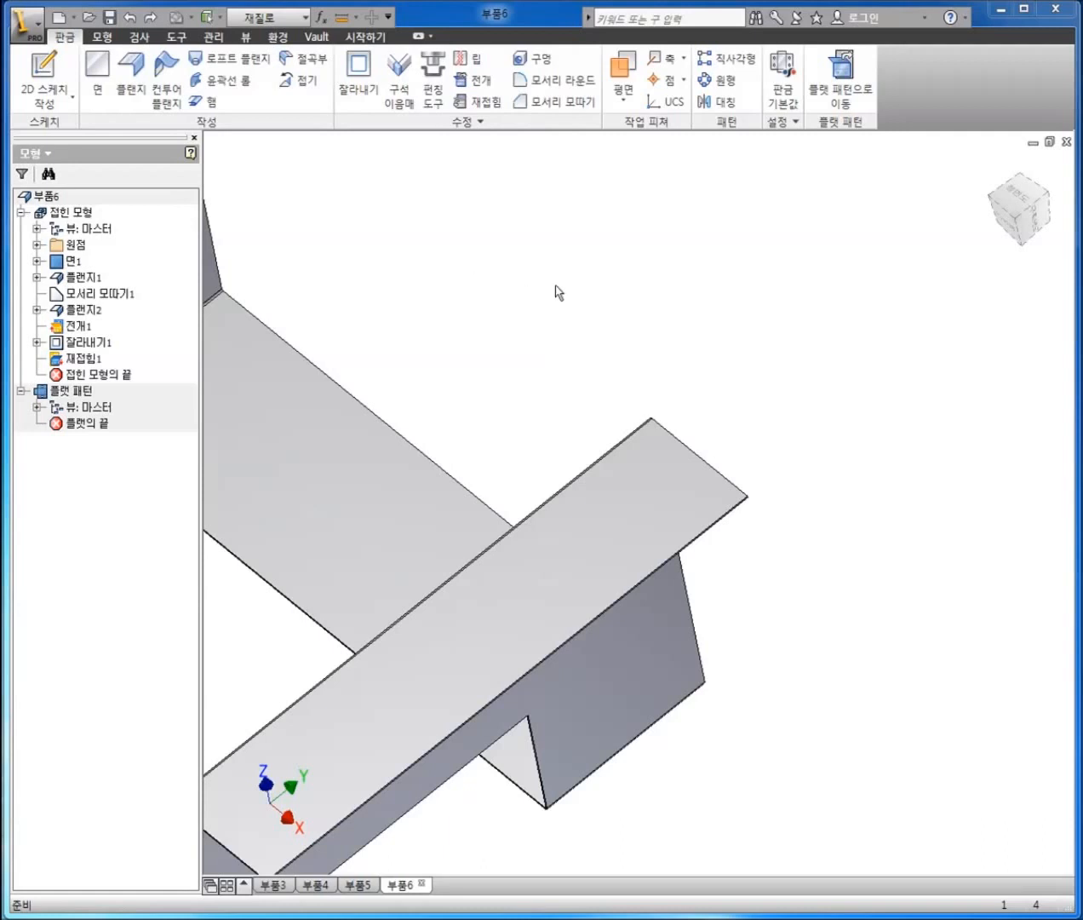
Step: Sketch a diagonal line on an upper flange's face, running from its end edge to its outer long edge
left_click(47, 77)
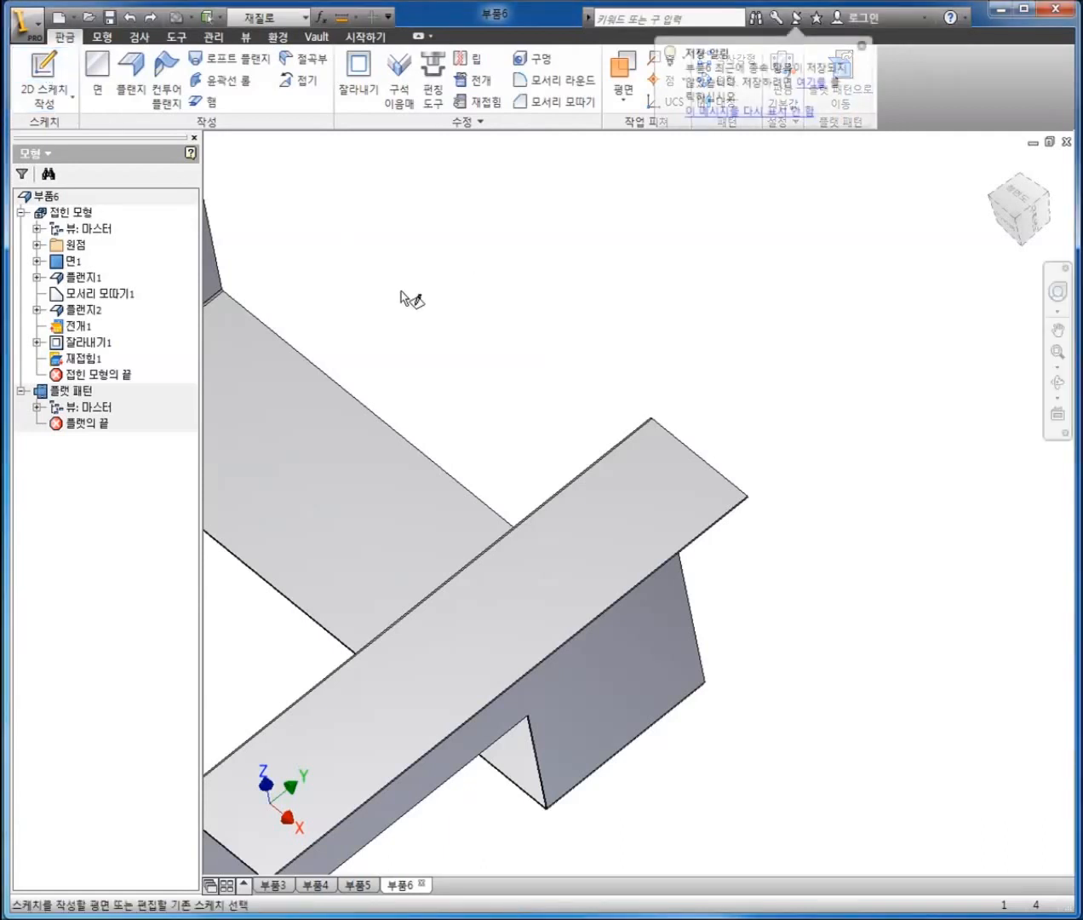
left_click(661, 506)
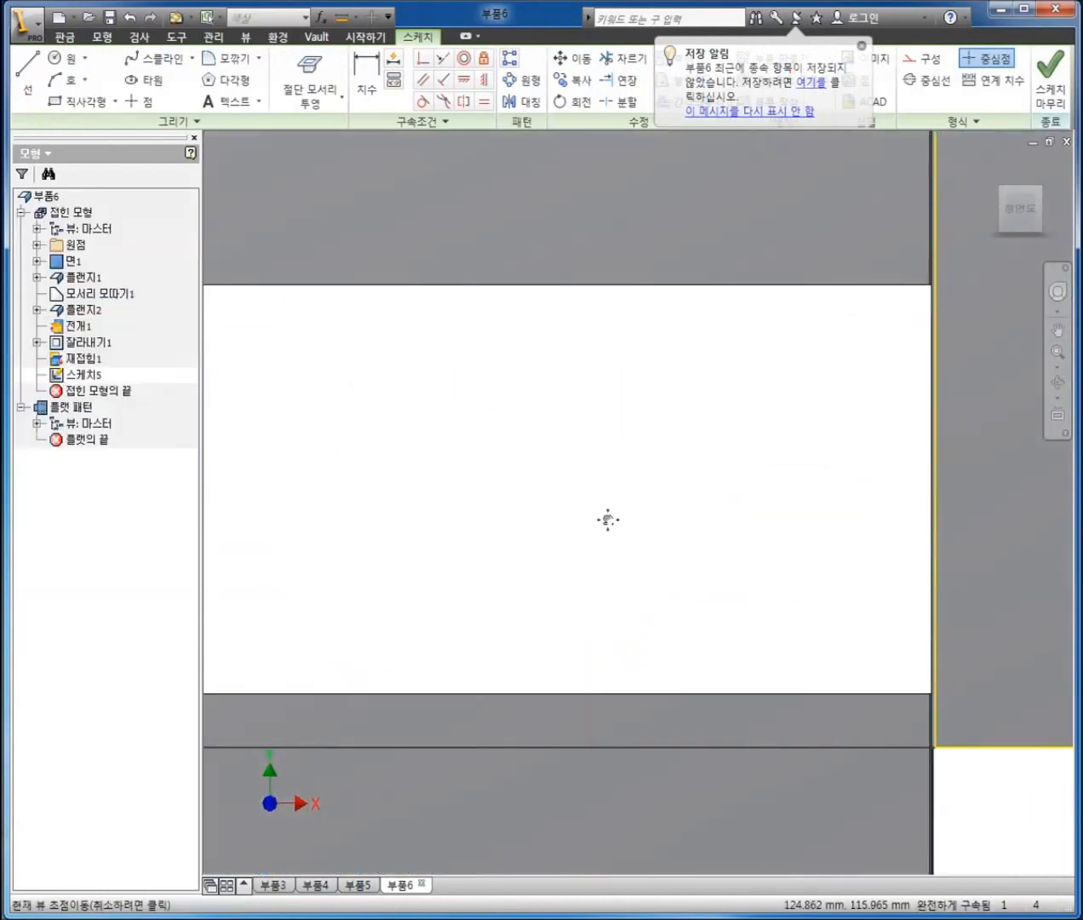
left_click(28, 76)
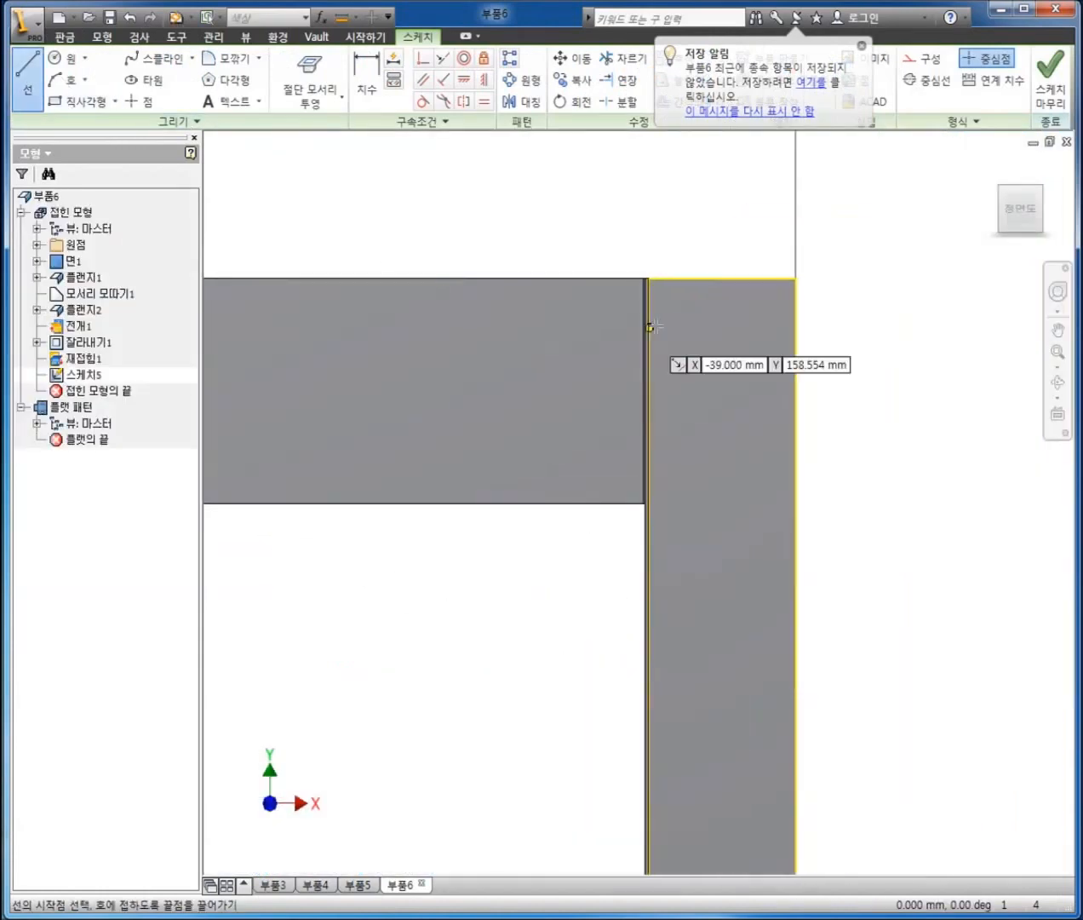
left_click(693, 277)
left_click(796, 423)
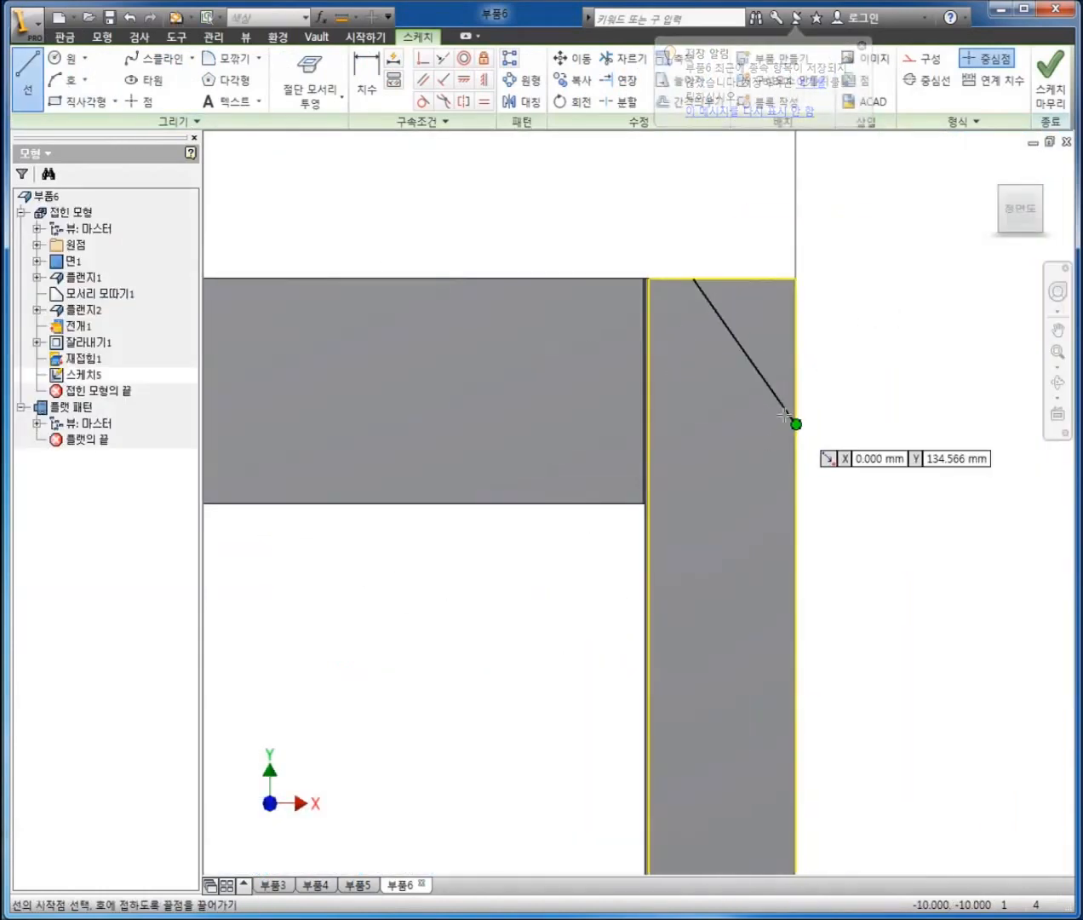
right_click(866, 285)
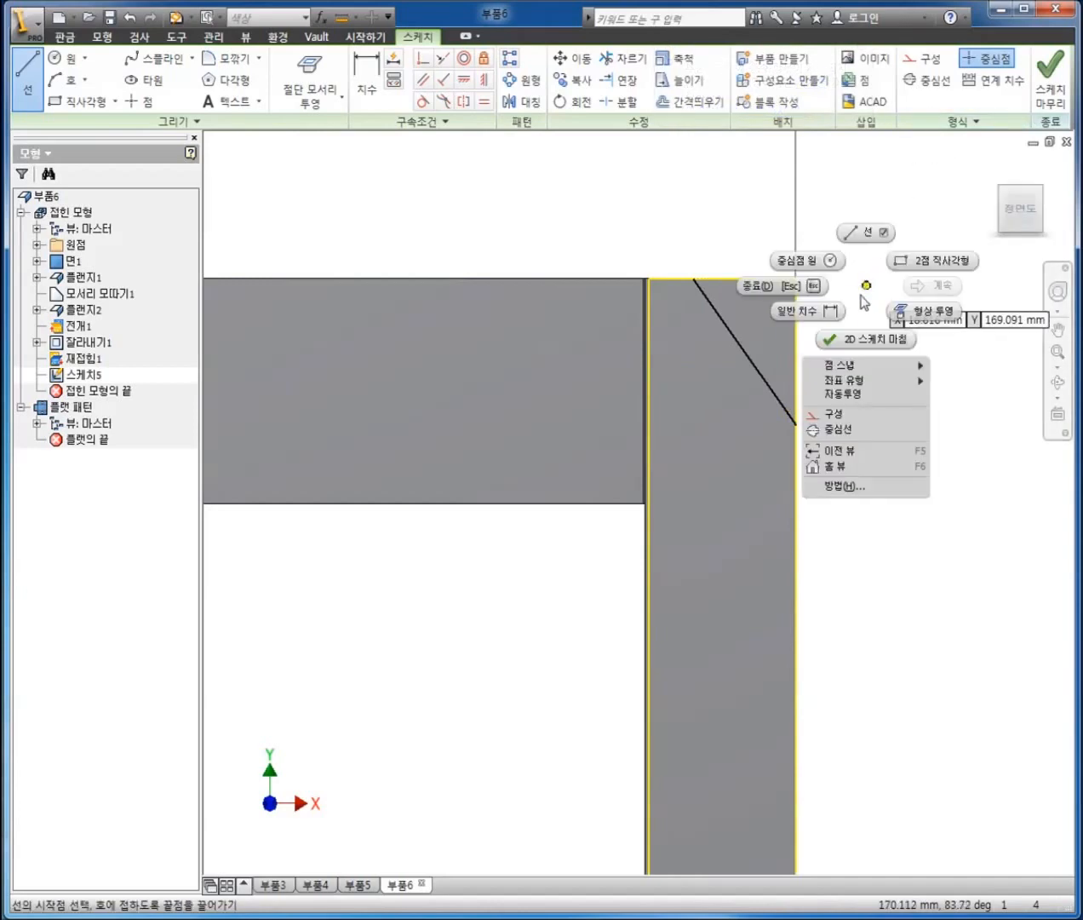
left_click(836, 337)
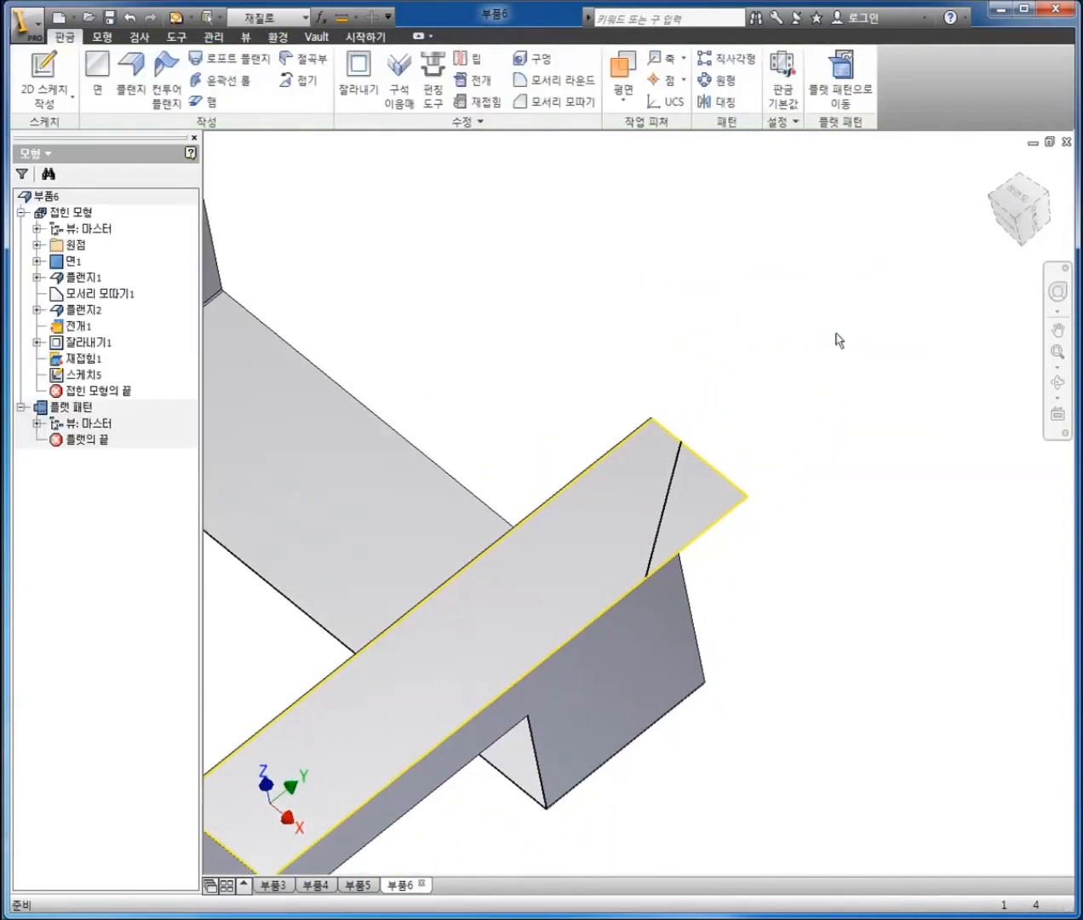
Step: Fold the upper flange's corner along the sketched diagonal line at 90 degrees with the default bend radius
left_click(298, 83)
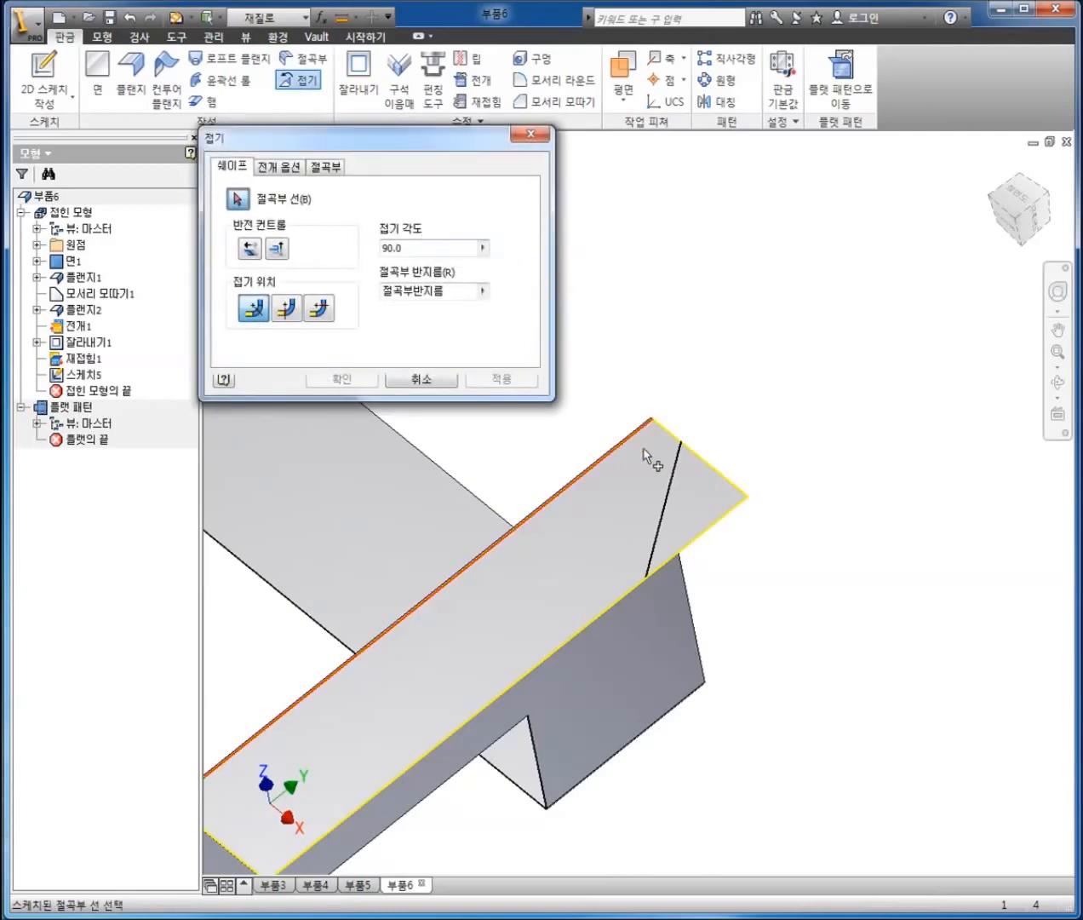
left_click(672, 491)
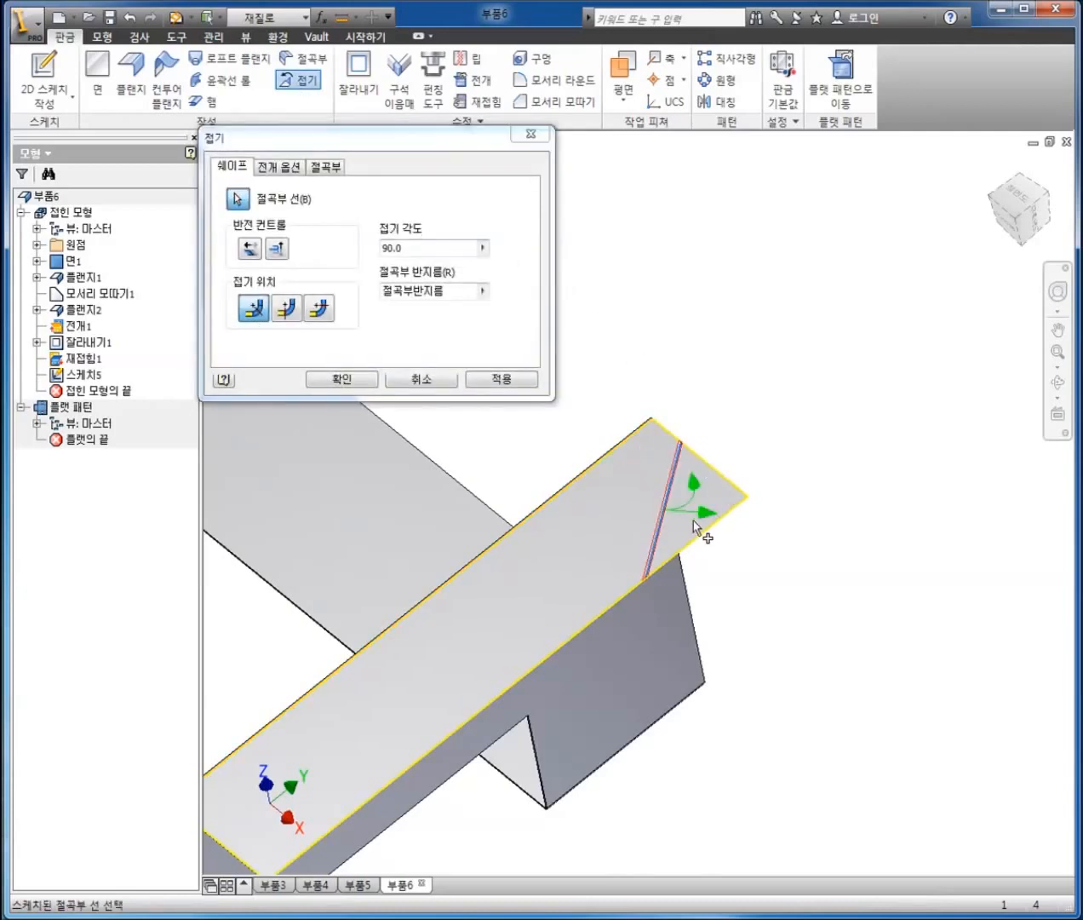
scroll(679, 510, "up", 3)
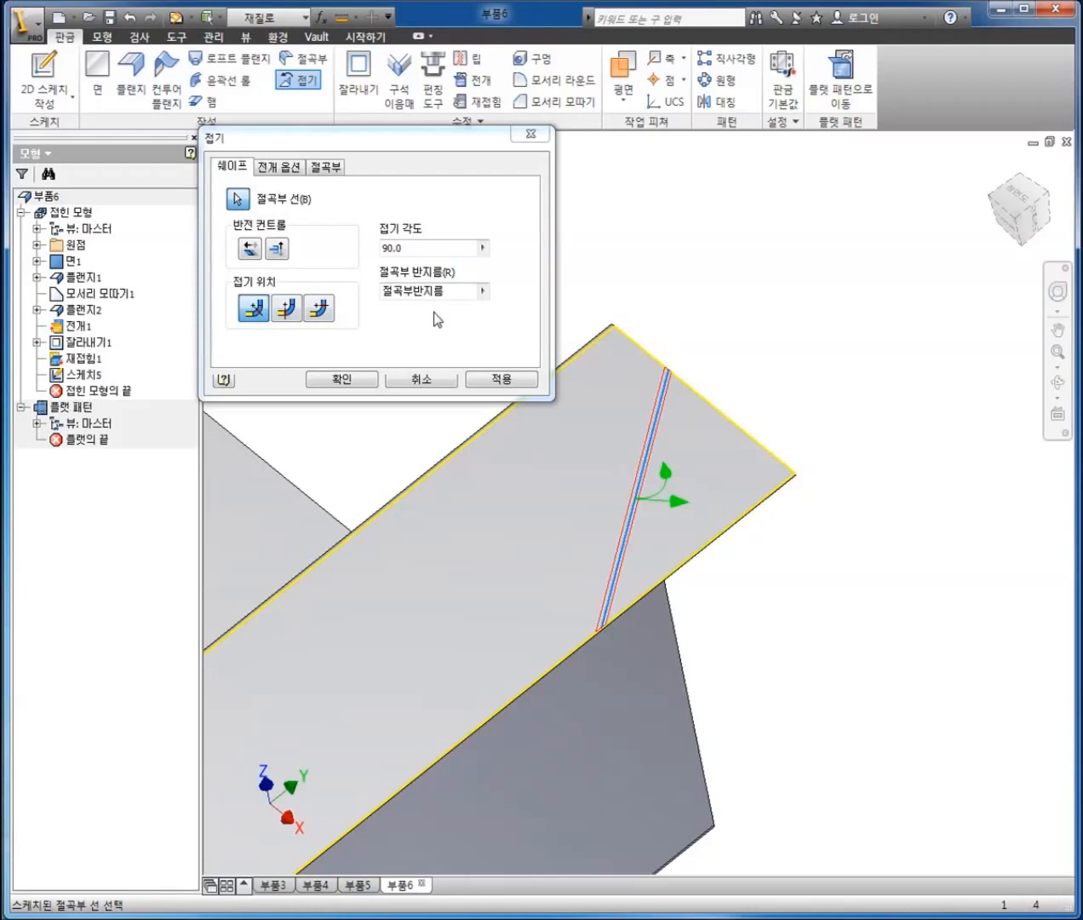
left_click(343, 379)
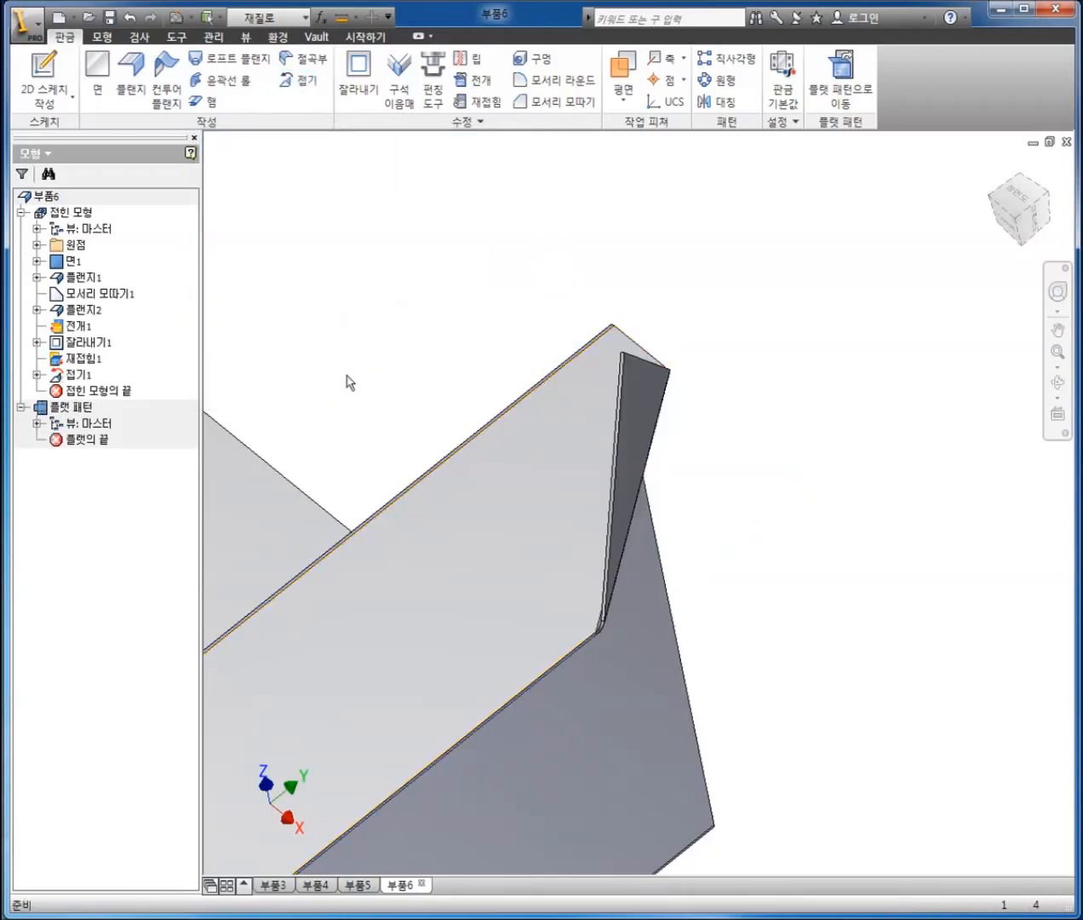
Step: Examine the folded flange corner from several angles and check its diagonal bend line in the flat pattern
scroll(762, 364, "up", 3)
middle_click_drag(718, 372, 778, 362, "shift")
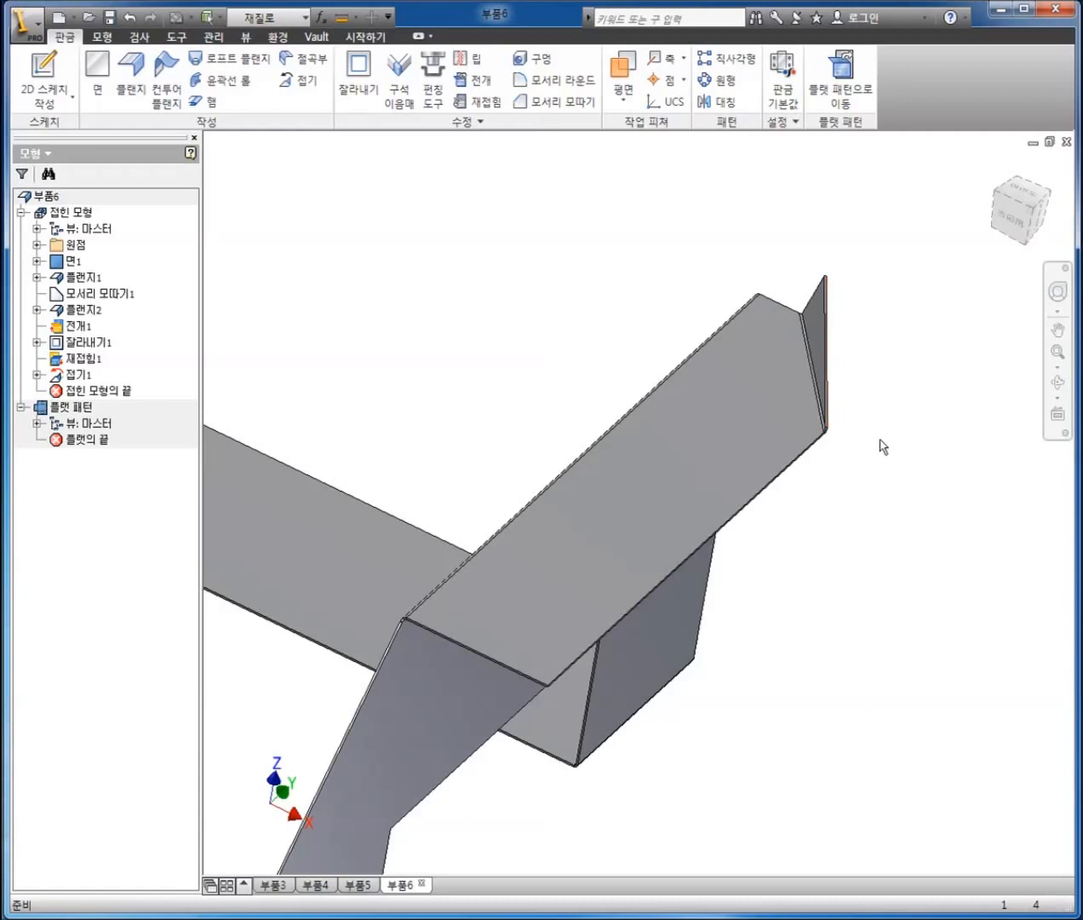
scroll(890, 453, "up", 3)
middle_click_drag(654, 381, 630, 392, "shift")
left_click(831, 93)
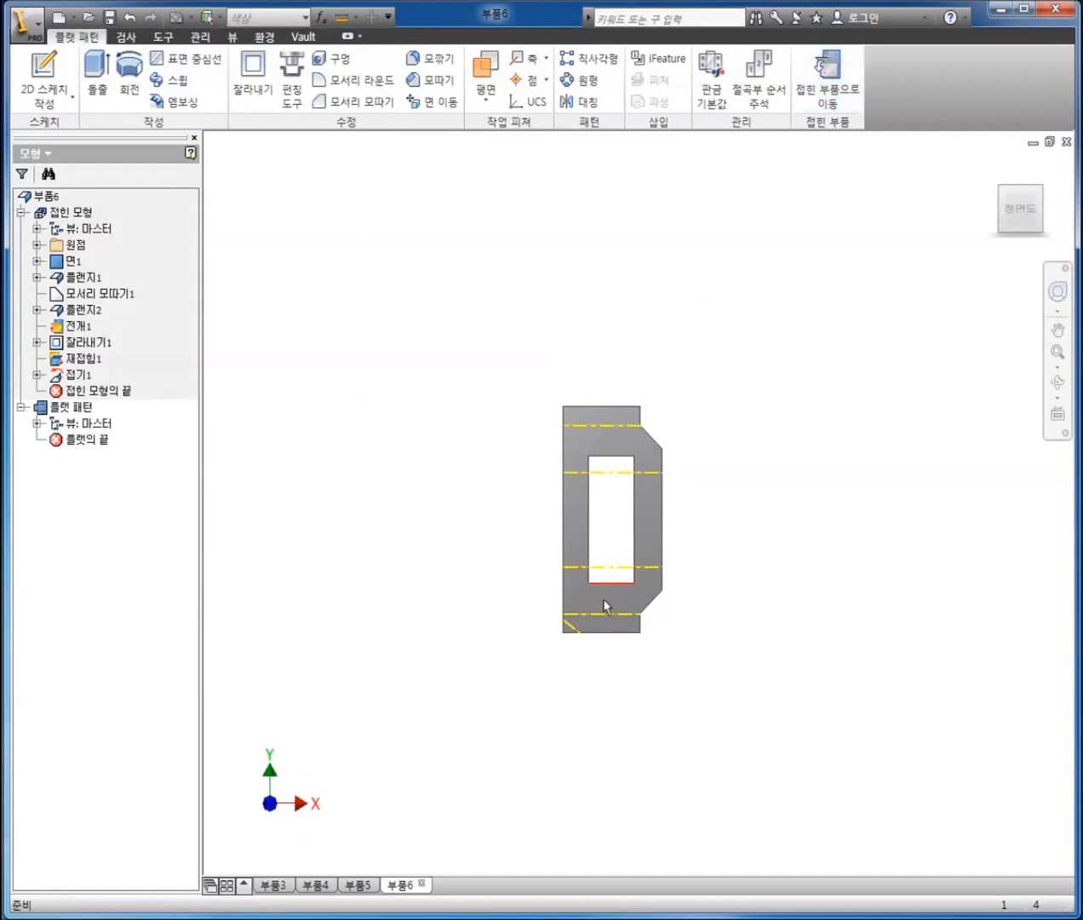
scroll(602, 571, "down", 5)
middle_click_drag(602, 645, 562, 706)
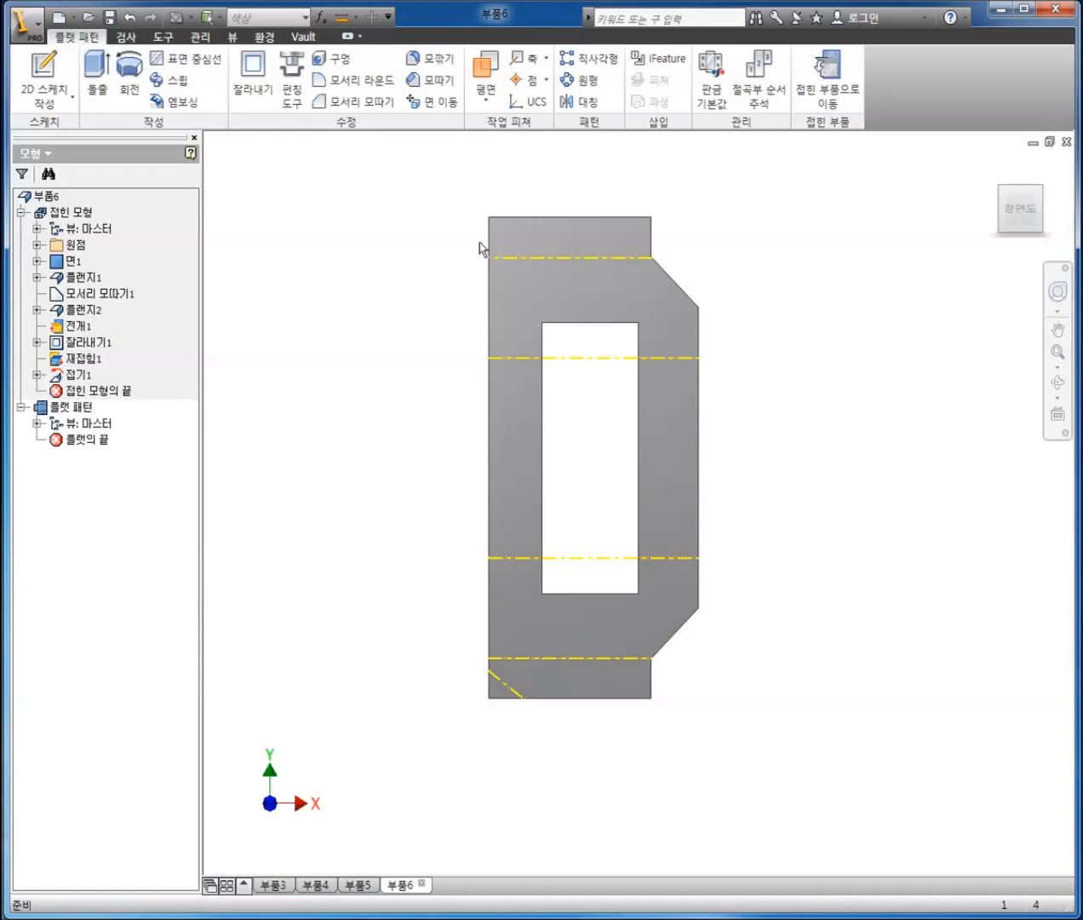
Step: Create a new part from Sheet Metal.ipt and sketch a rectangle about 2731 by 1488 mm with one corner at the origin
left_click(59, 18)
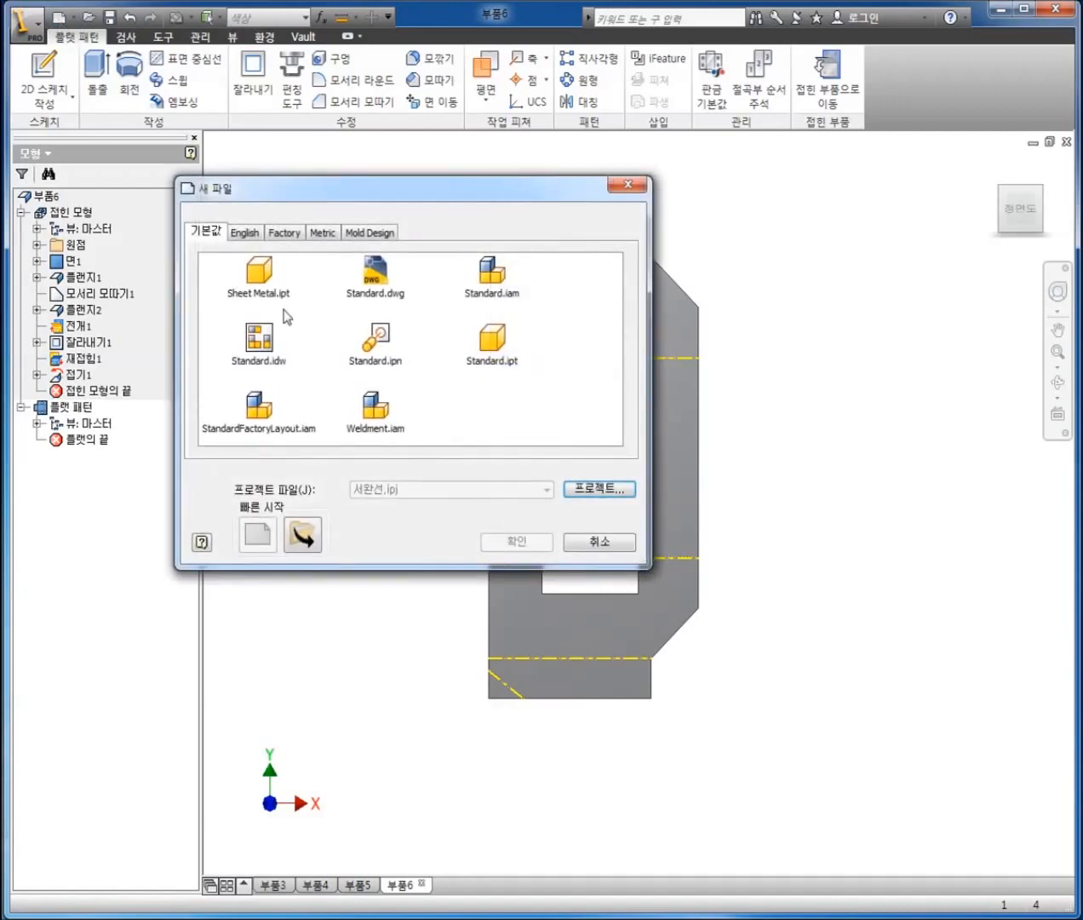
double_click(260, 281)
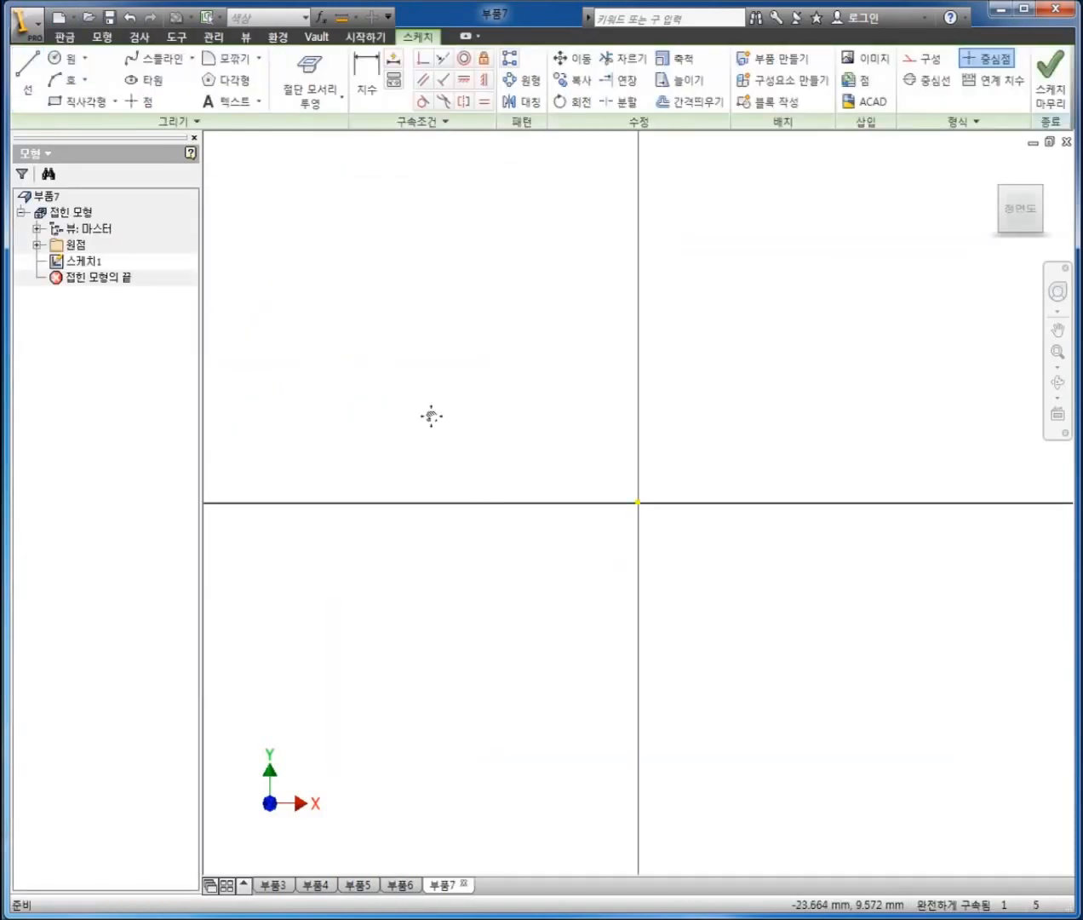
left_click(77, 102)
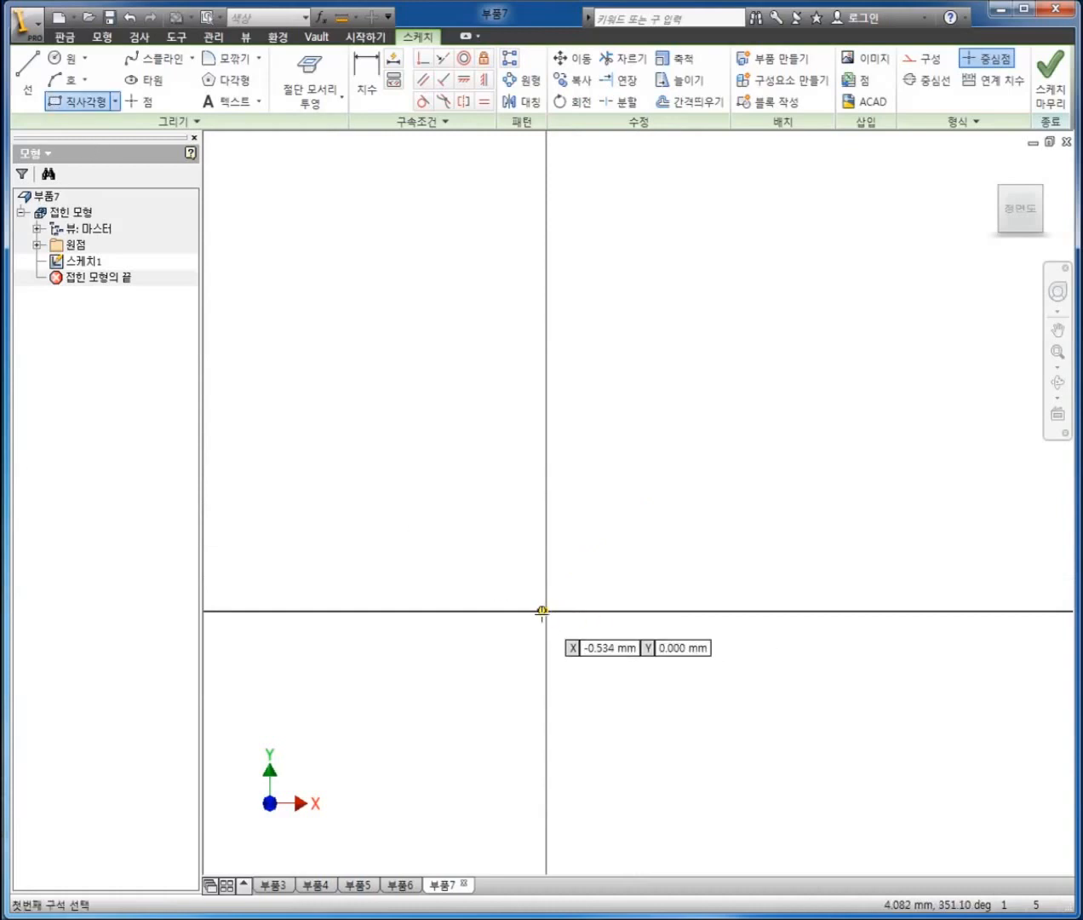
left_click(547, 611)
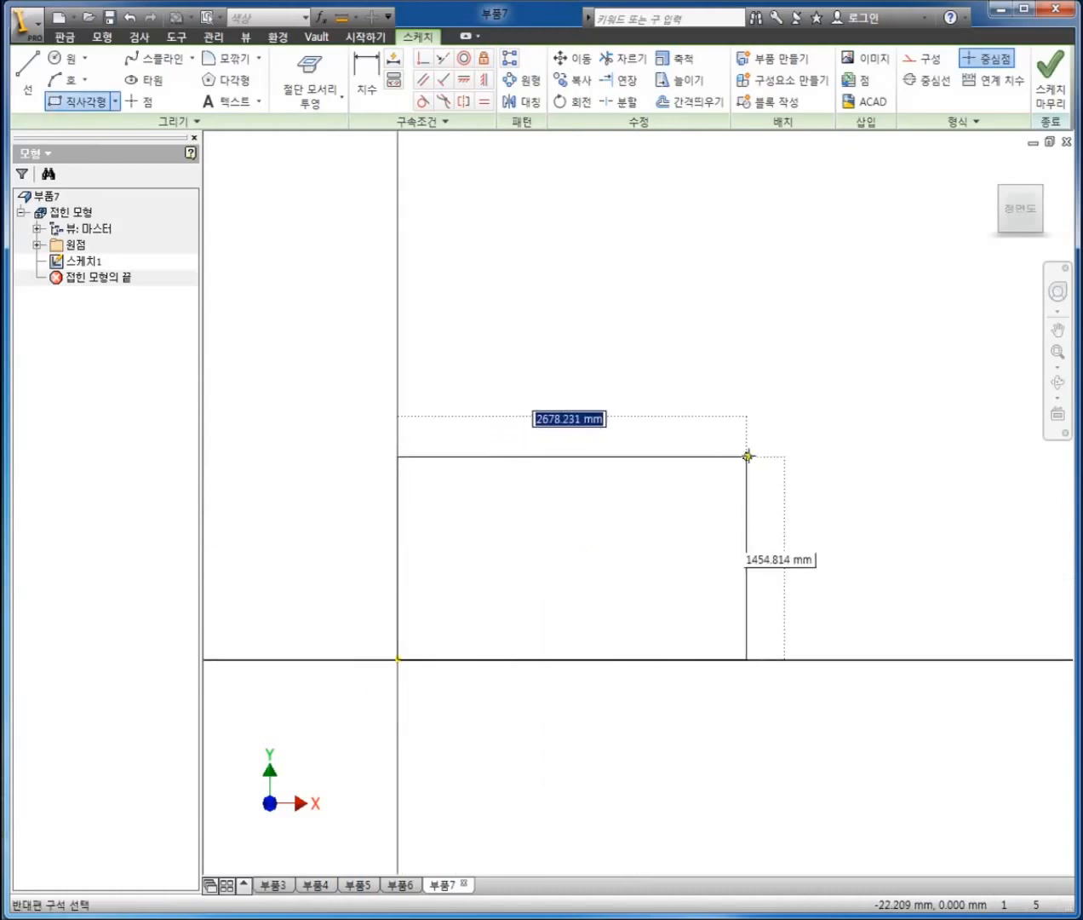
left_click(749, 455)
Step: Dimension the rectangle's width to 500 mm
right_click(647, 392)
left_click(587, 413)
left_click(582, 455)
left_click(570, 400)
type("5")
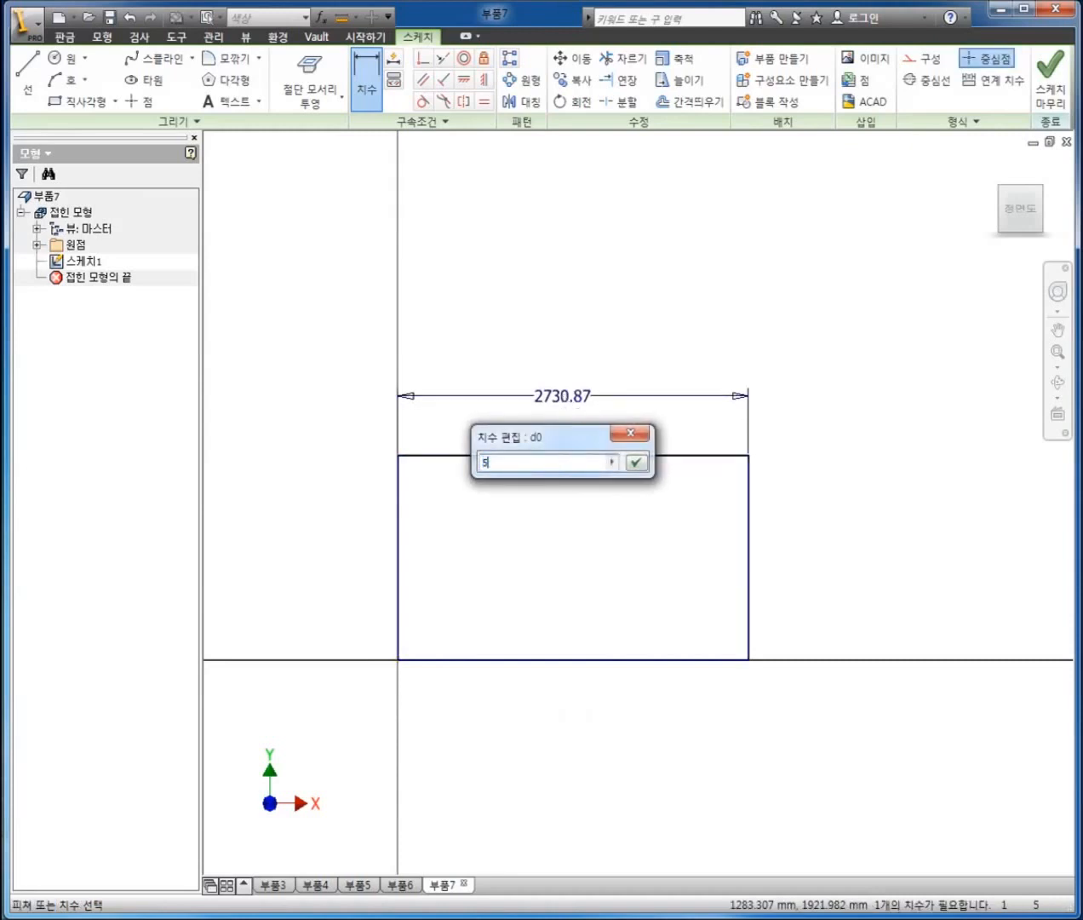
type("00")
key("Return")
Step: Dimension the rectangle's height to 500 mm and finish the sketch
left_click(462, 567)
left_click(553, 549)
type("5")
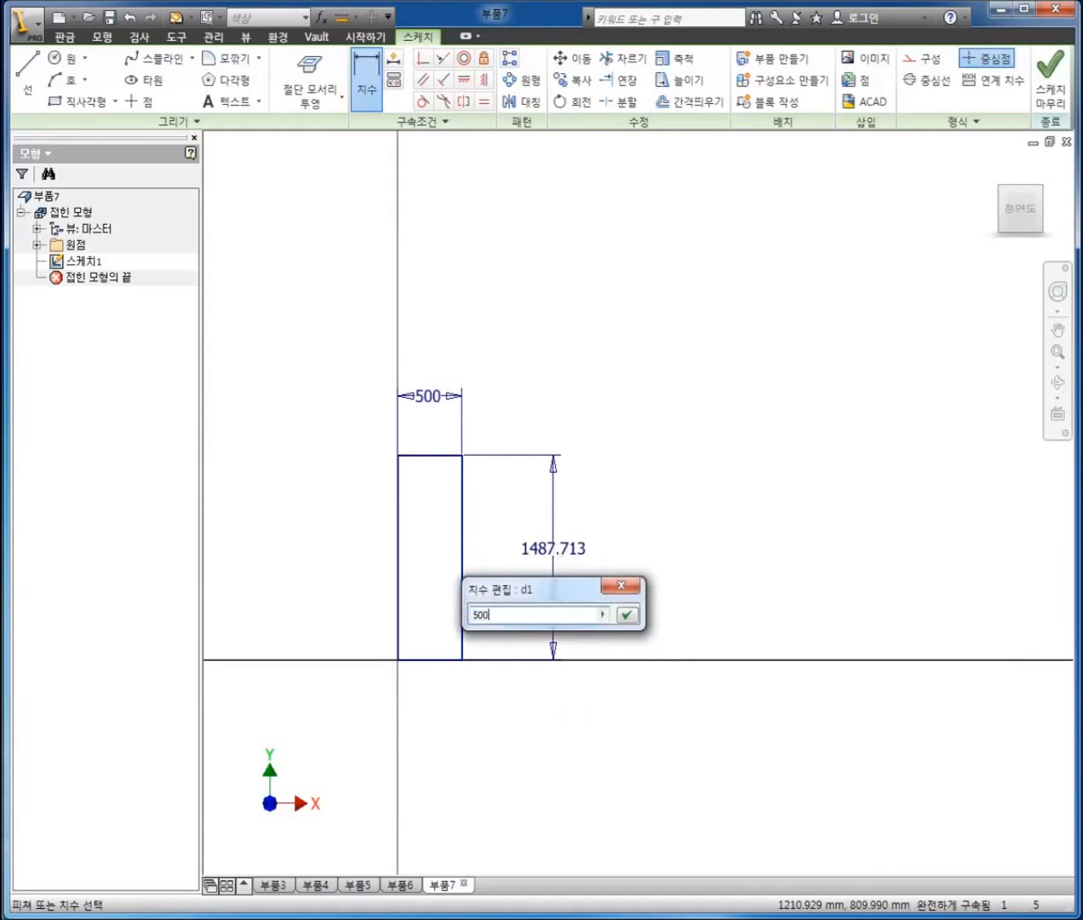
type("00")
key("Return")
scroll(430, 636, "up", 3)
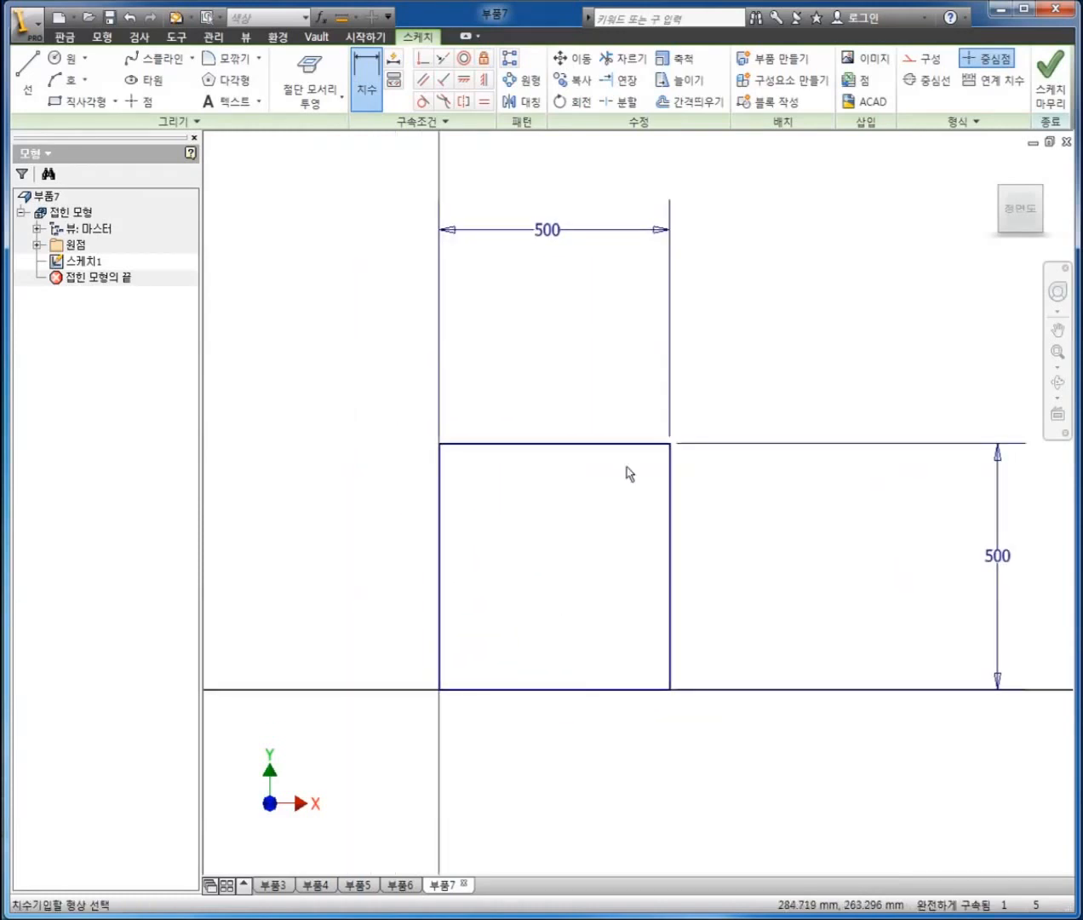
right_click(784, 371)
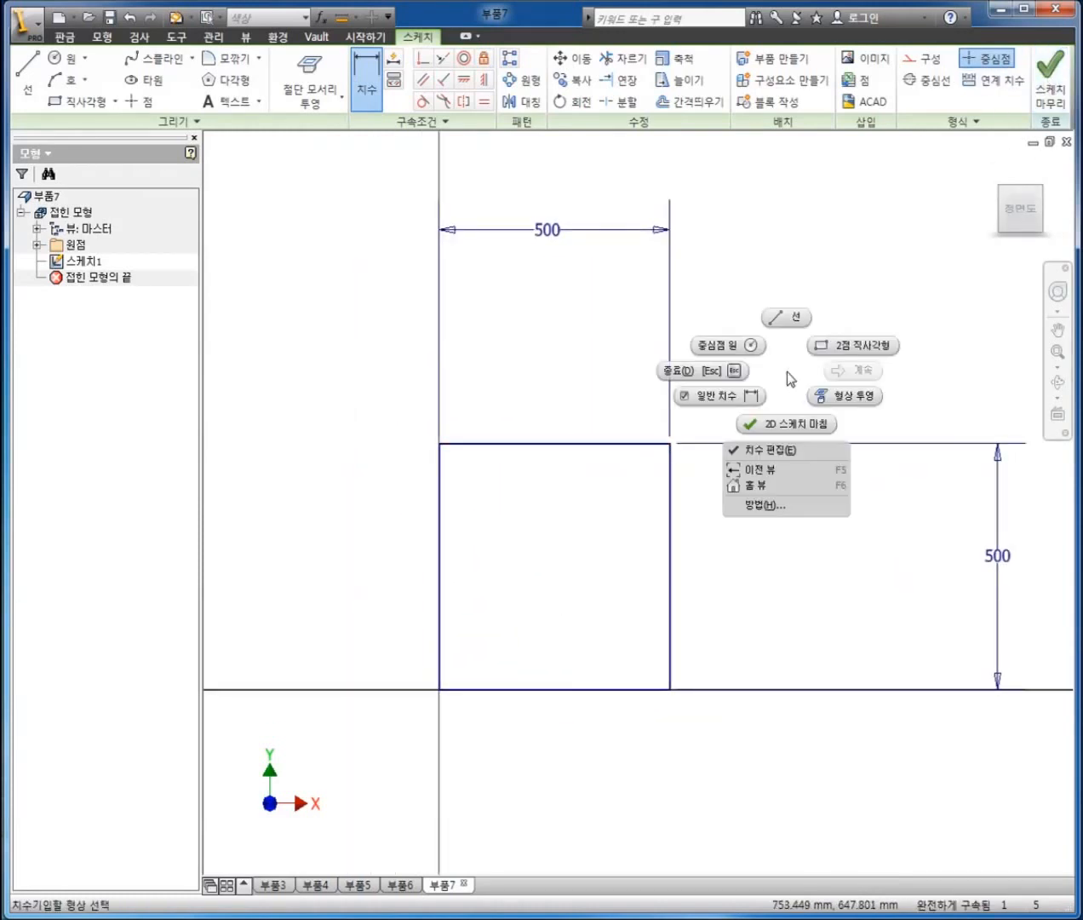
left_click(775, 427)
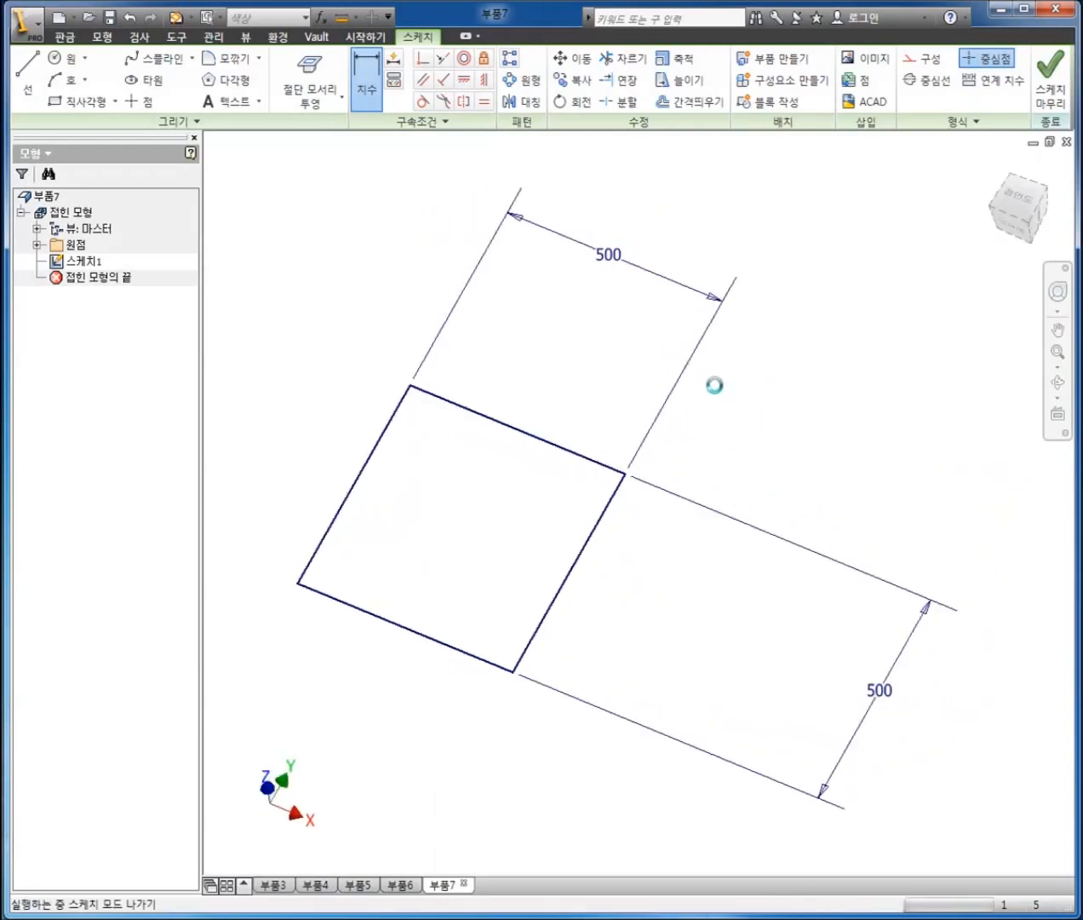
Step: Create a sheet metal face from the 500 by 500 mm square profile using the default settings
left_click(99, 70)
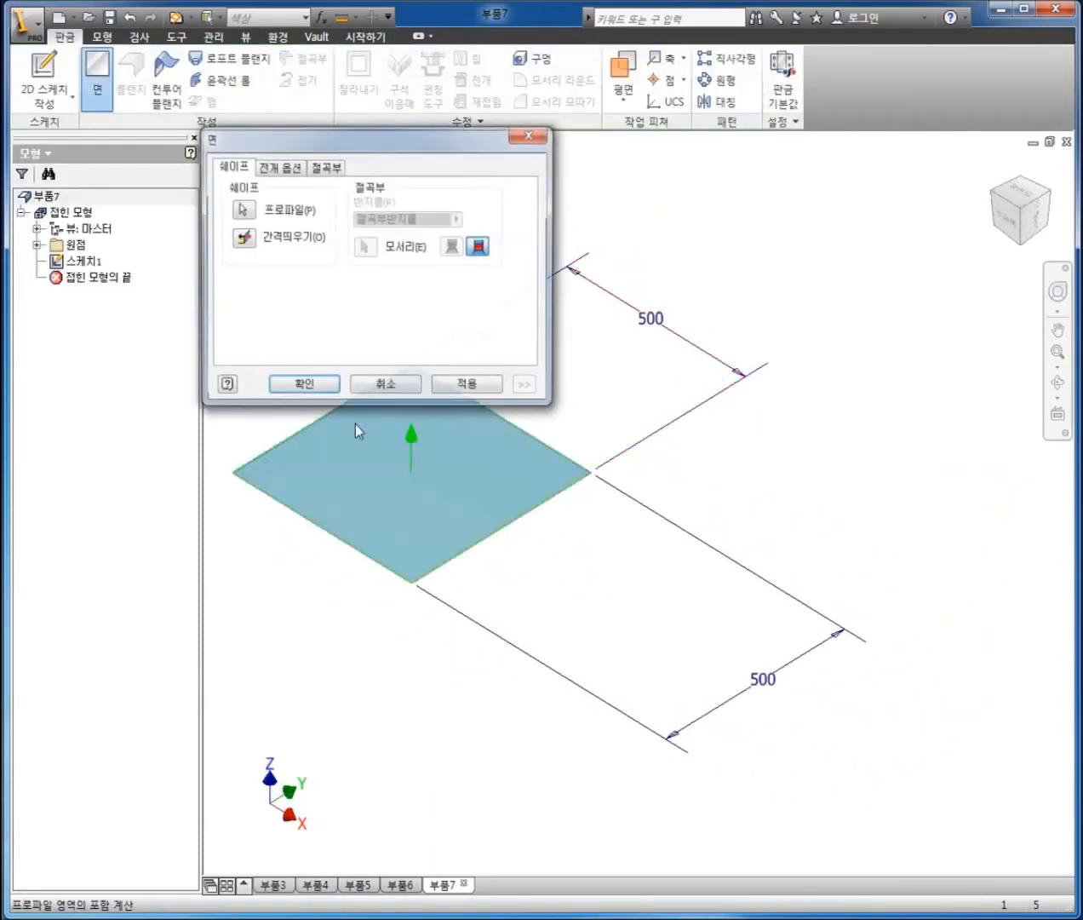
middle_click_drag(463, 441, 568, 441)
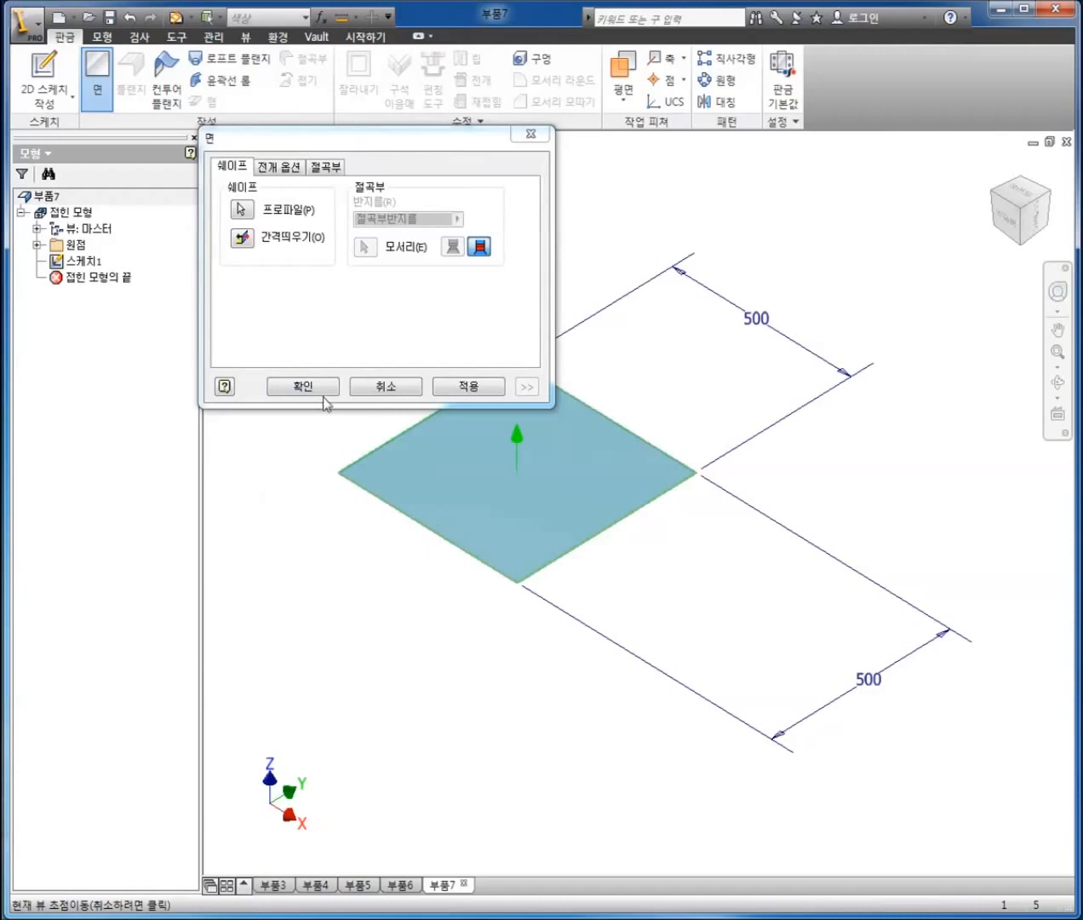
left_click(308, 388)
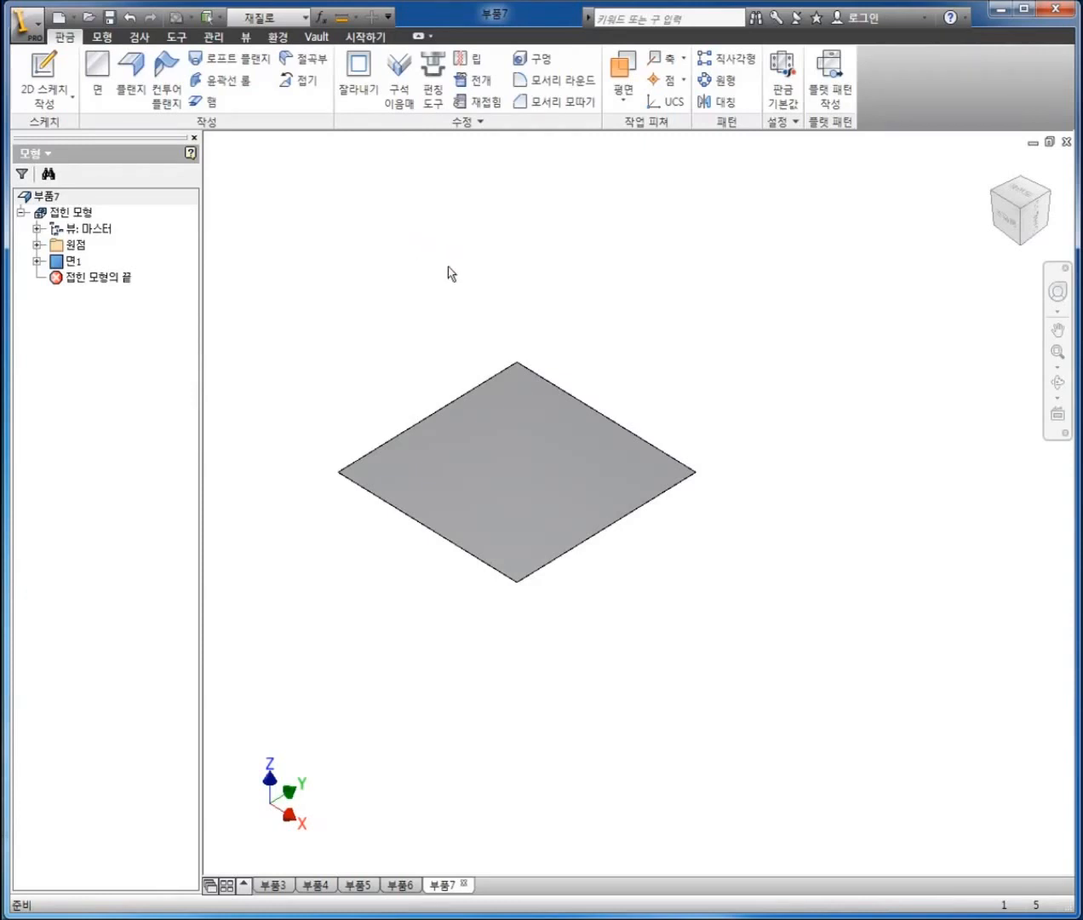
Step: Sketch four center points on the plate's face, one toward each corner, and finish the sketch
left_click(57, 78)
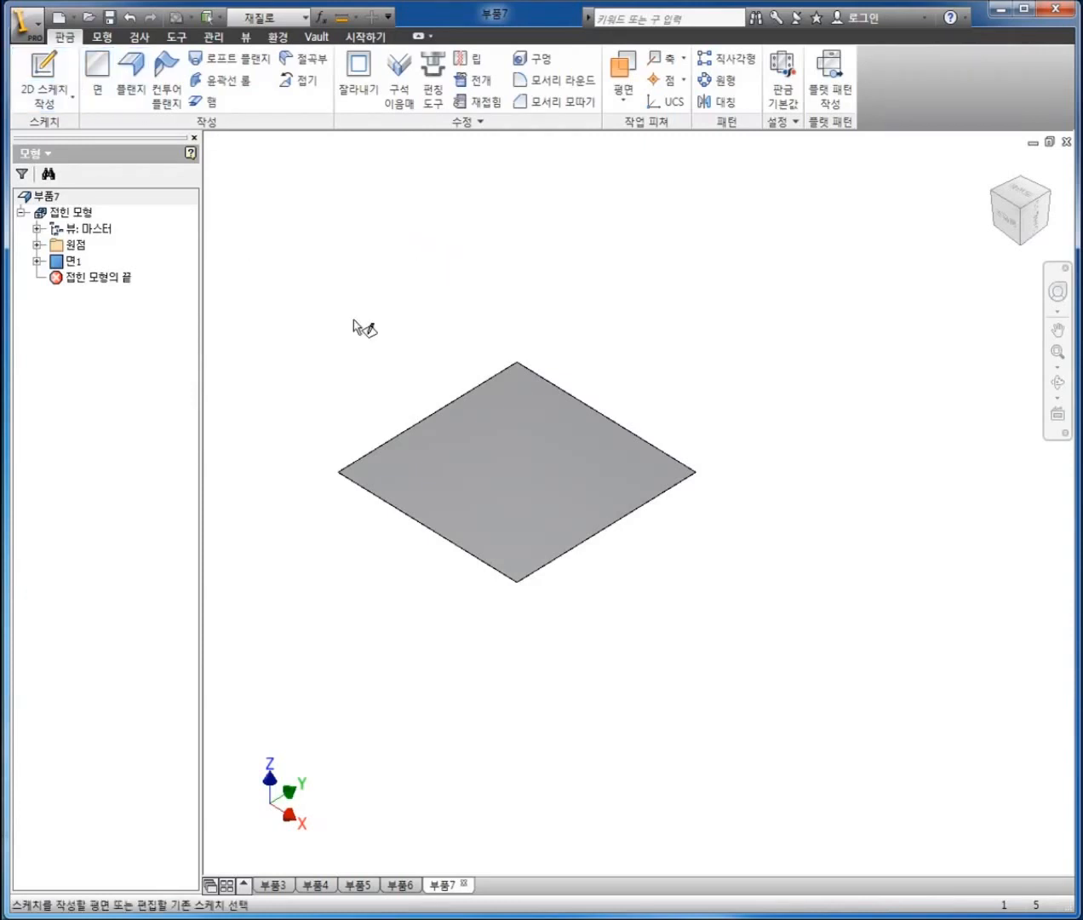
left_click(508, 441)
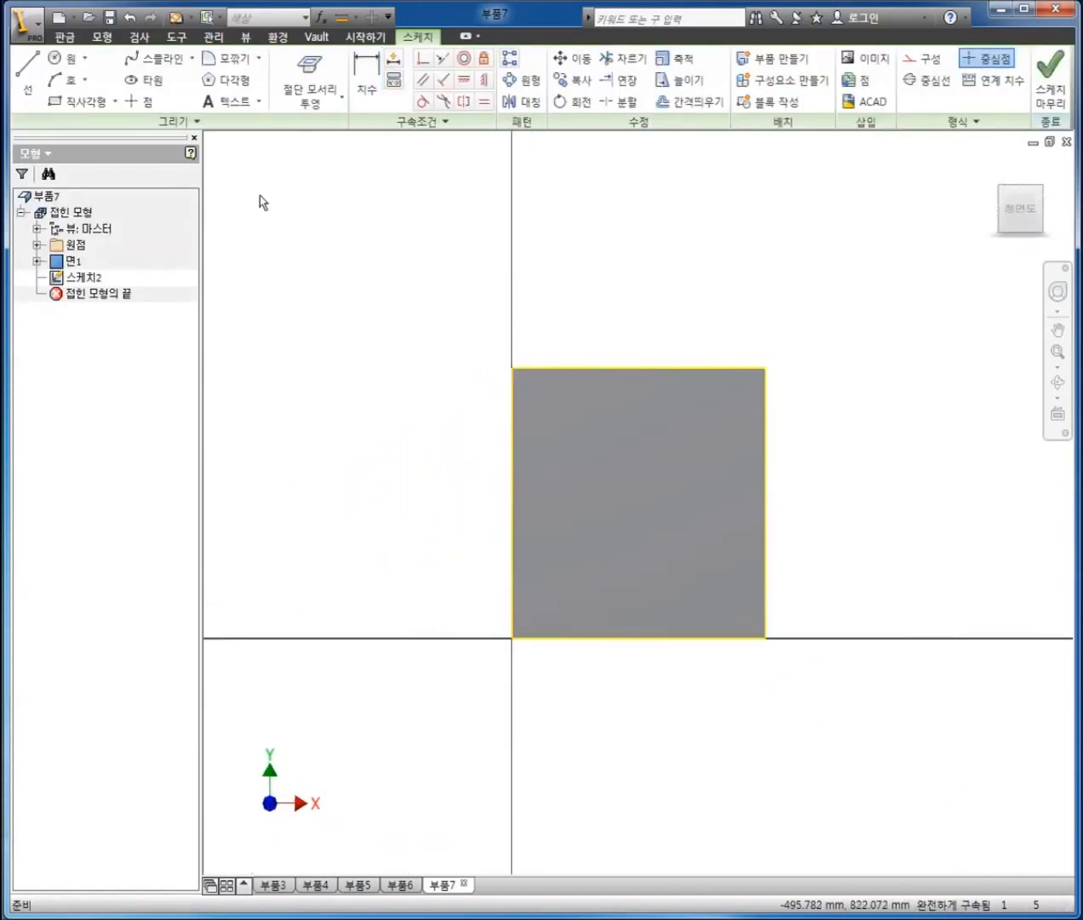
left_click(138, 101)
left_click(578, 431)
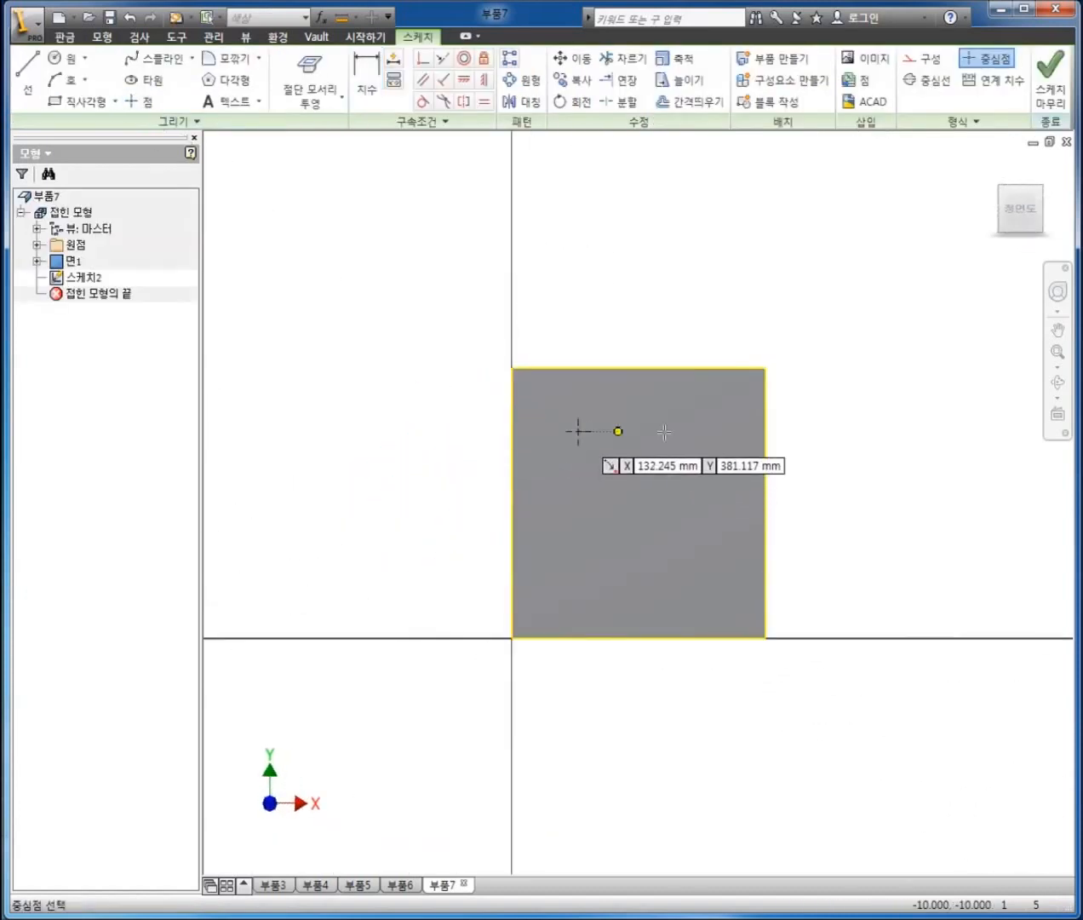
left_click(711, 431)
left_click(567, 585)
left_click(695, 552)
right_click(891, 198)
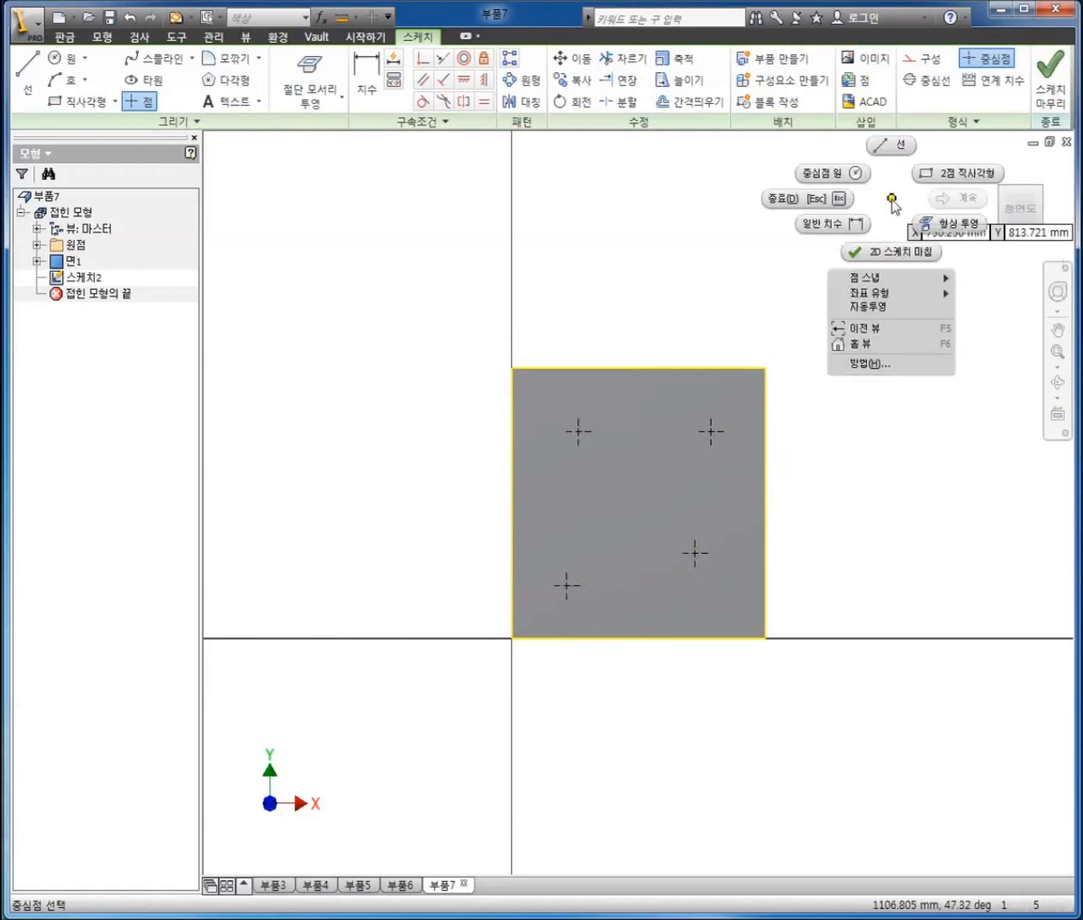
left_click(885, 252)
Step: Start the Punch Tool and preview the punch files one after another from curved slot.ide to keyway.ide
left_click(434, 91)
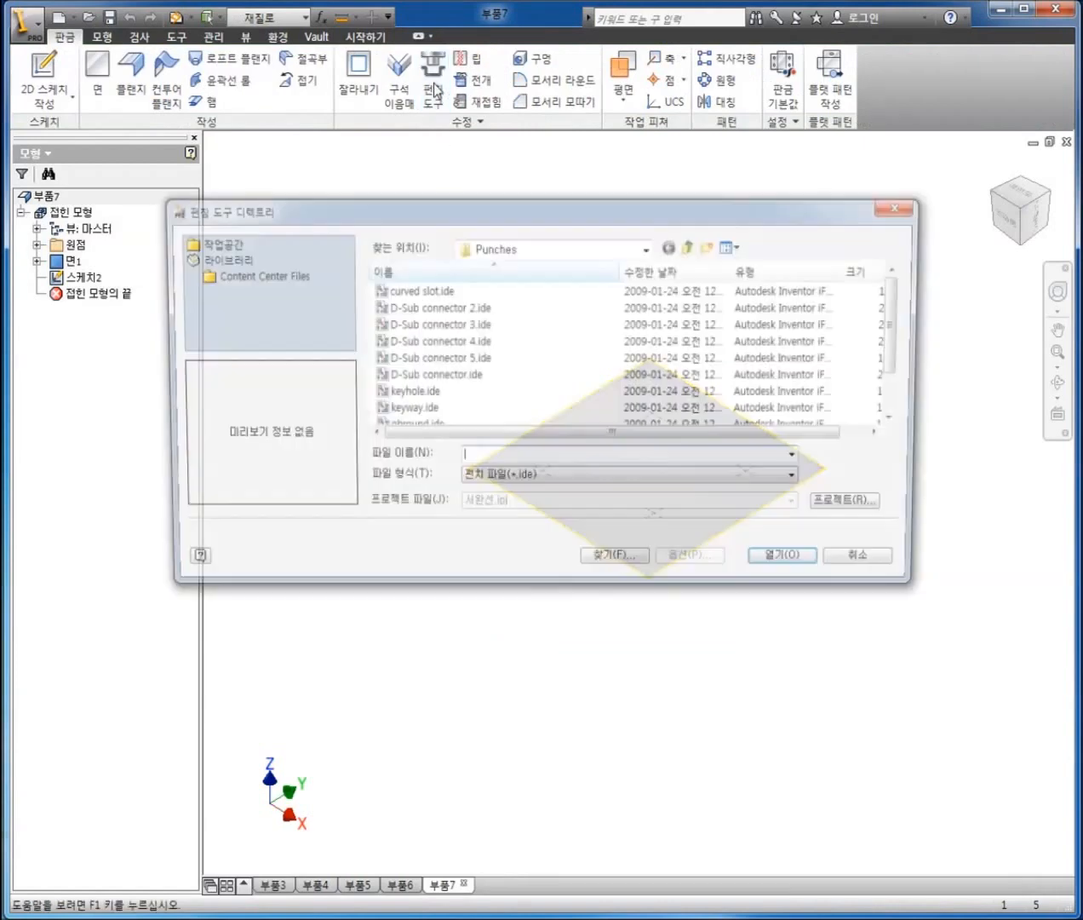
left_click_drag(416, 209, 352, 152)
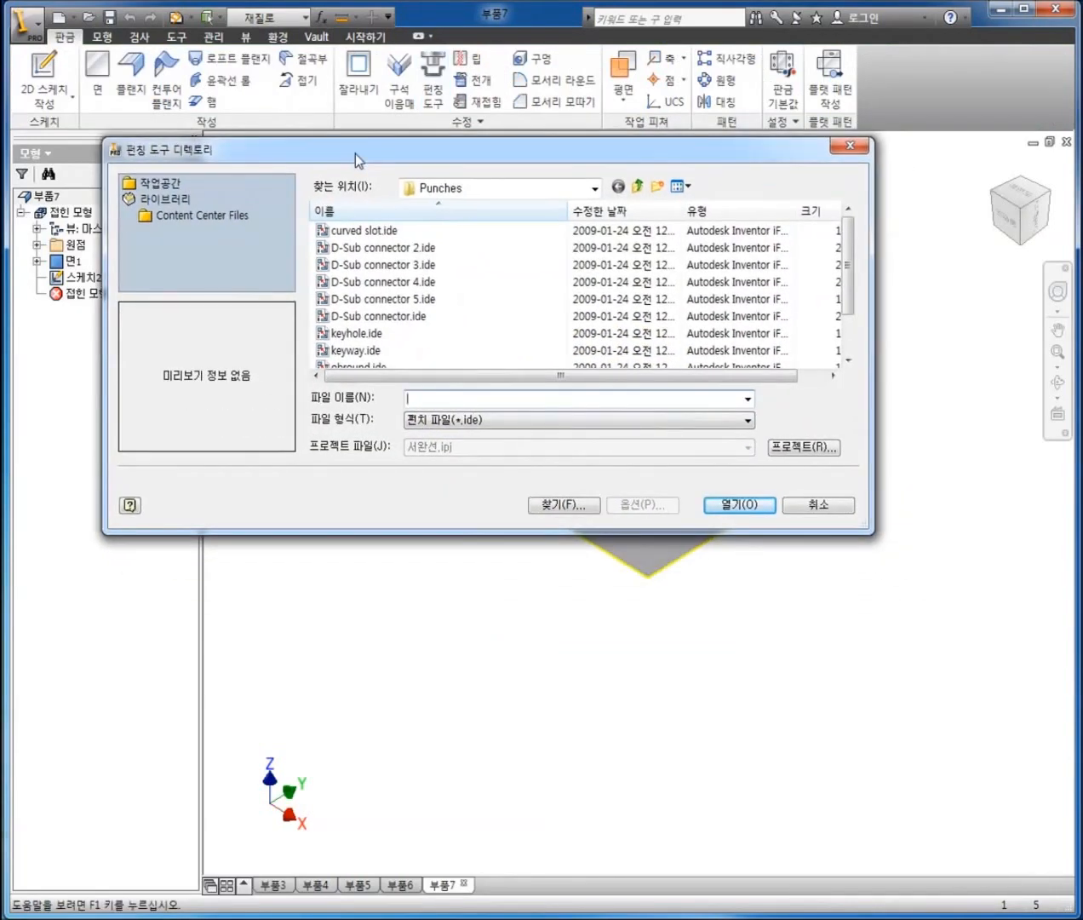
left_click(387, 231)
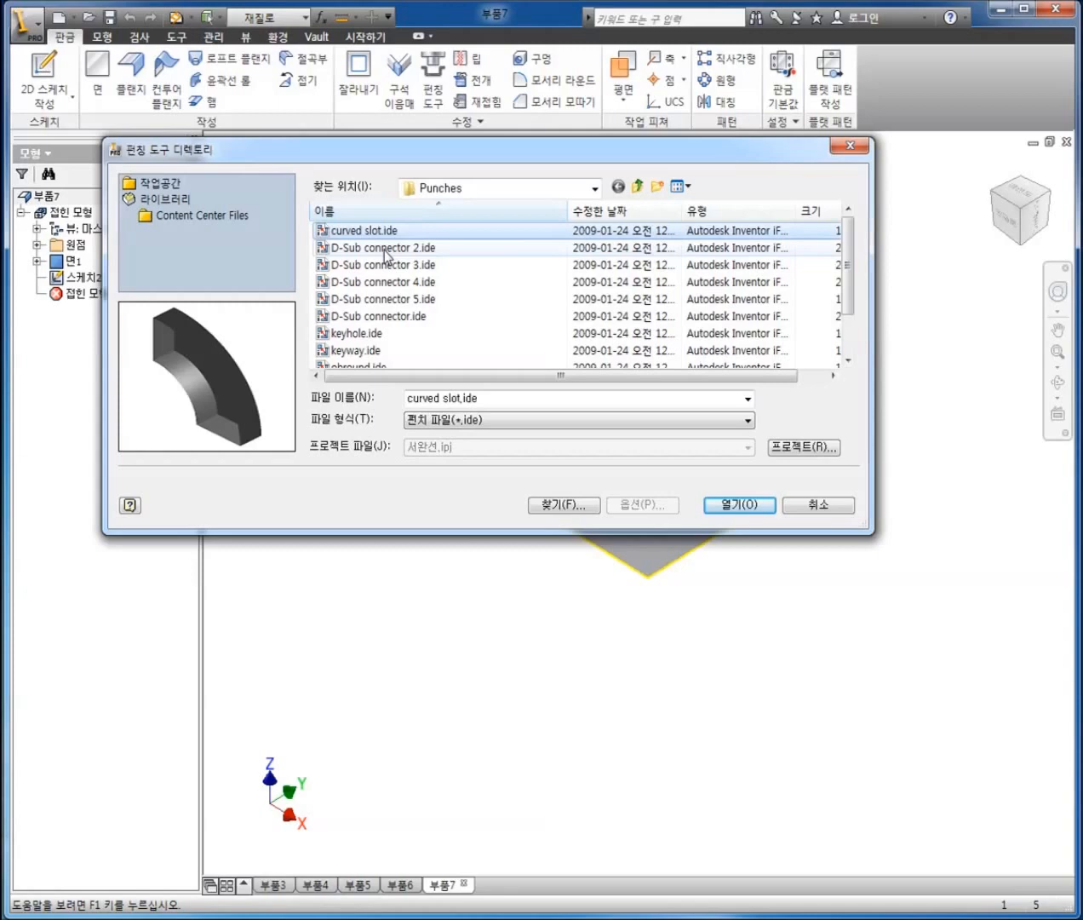
left_click(385, 248)
left_click(386, 265)
left_click(386, 281)
left_click(385, 299)
left_click(384, 316)
left_click(381, 334)
left_click(537, 349)
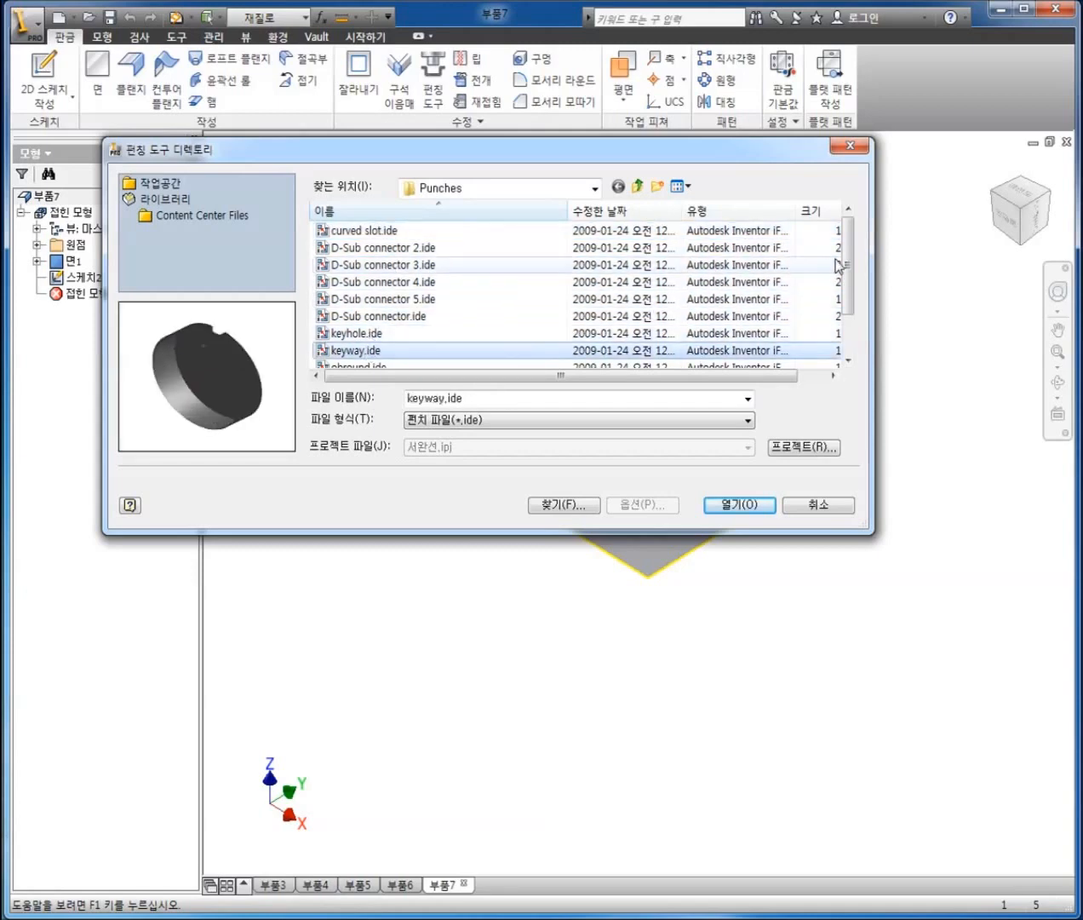
Step: Show the punch files as medium icons in an enlarged dialog and load the D-Sub connector 4.ide punch
scroll(838, 266, "down", 1)
left_click_drag(860, 518, 914, 670)
left_click(678, 187)
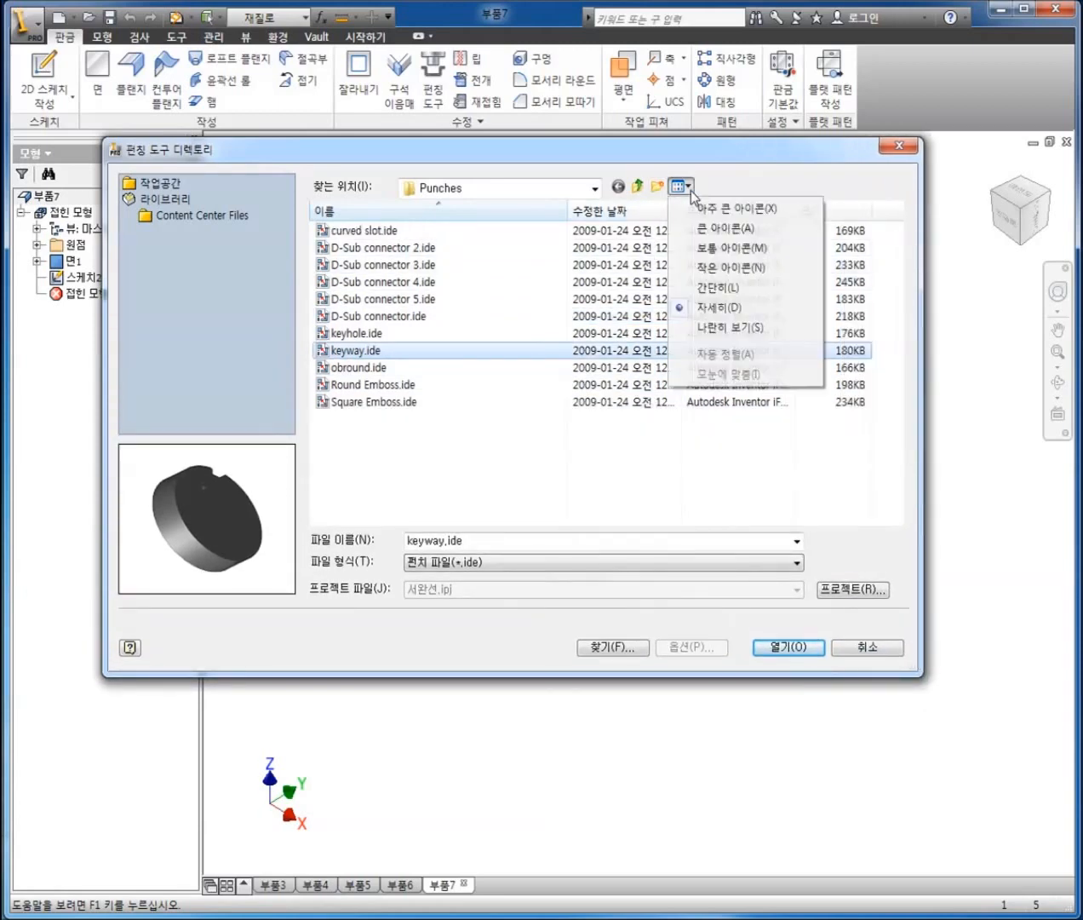
left_click(714, 249)
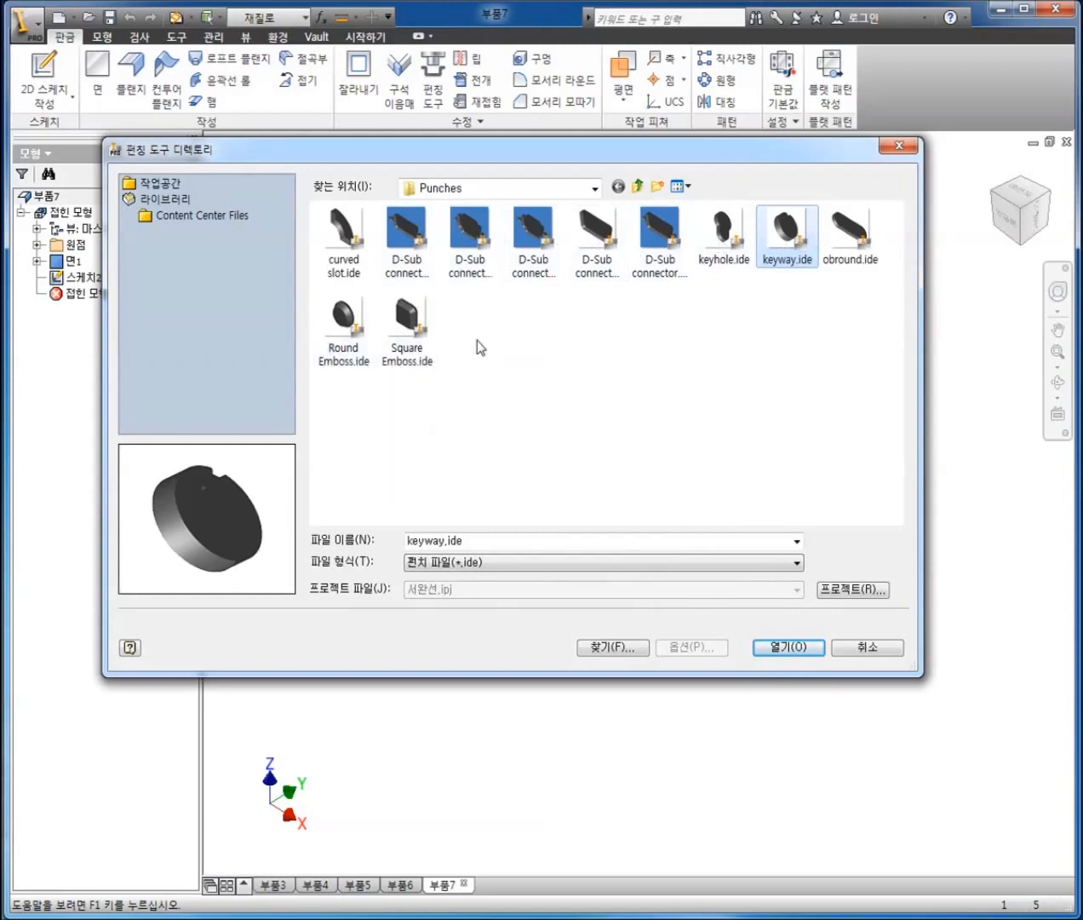
left_click(535, 274)
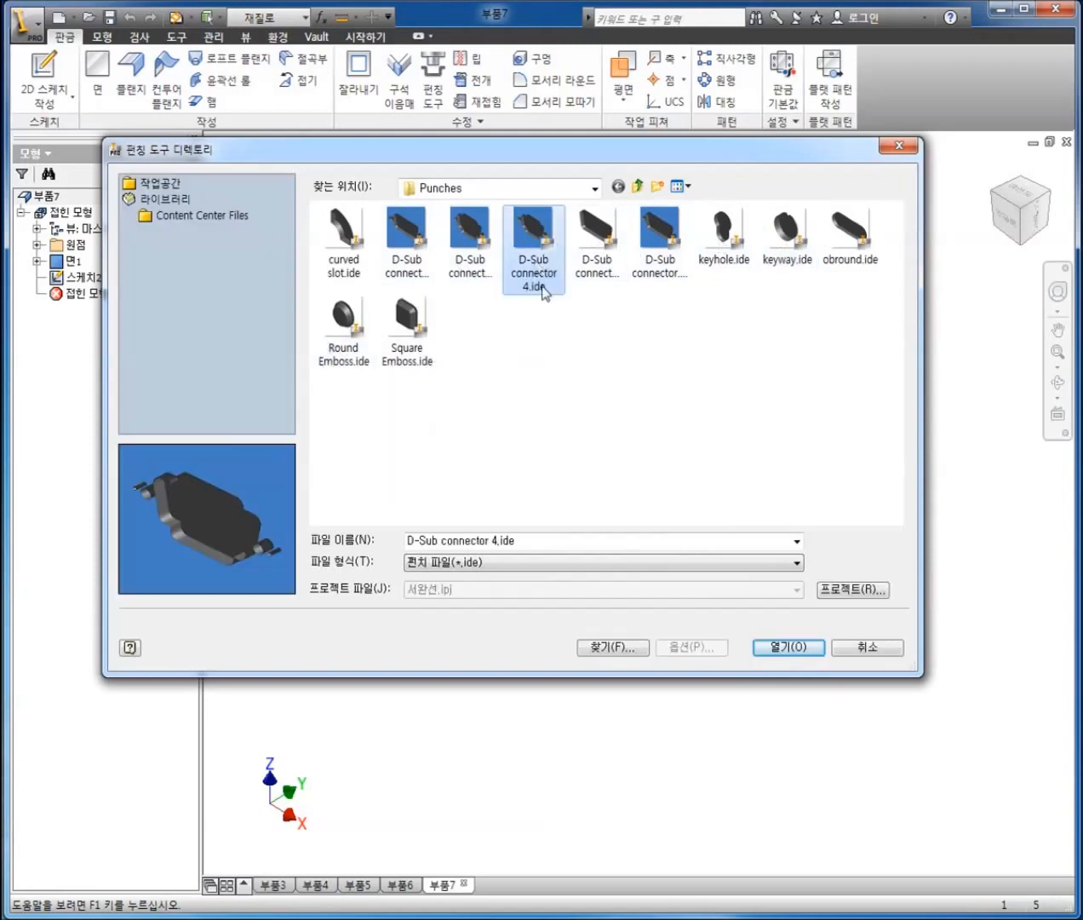
left_click(782, 649)
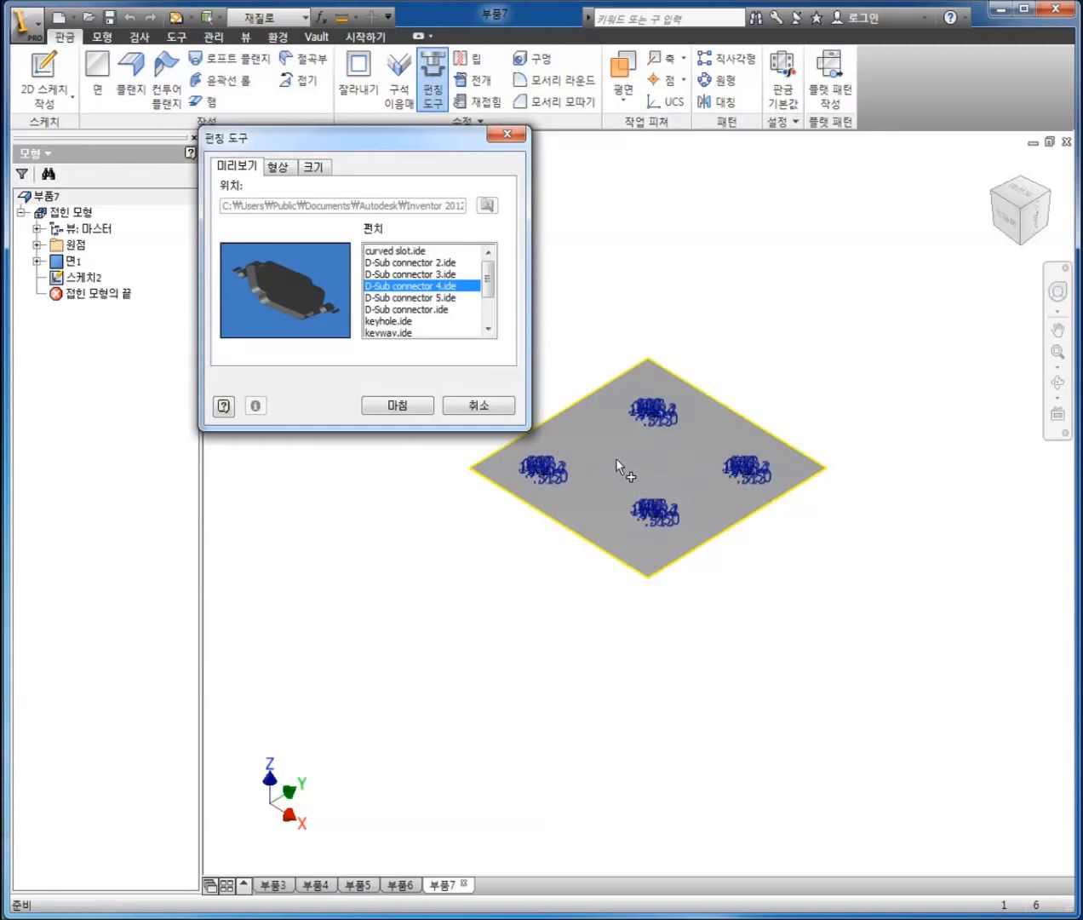
Step: Exclude the two sketch points nearest the plate's X-axis edge from the punch placement
scroll(540, 465, "up", 5)
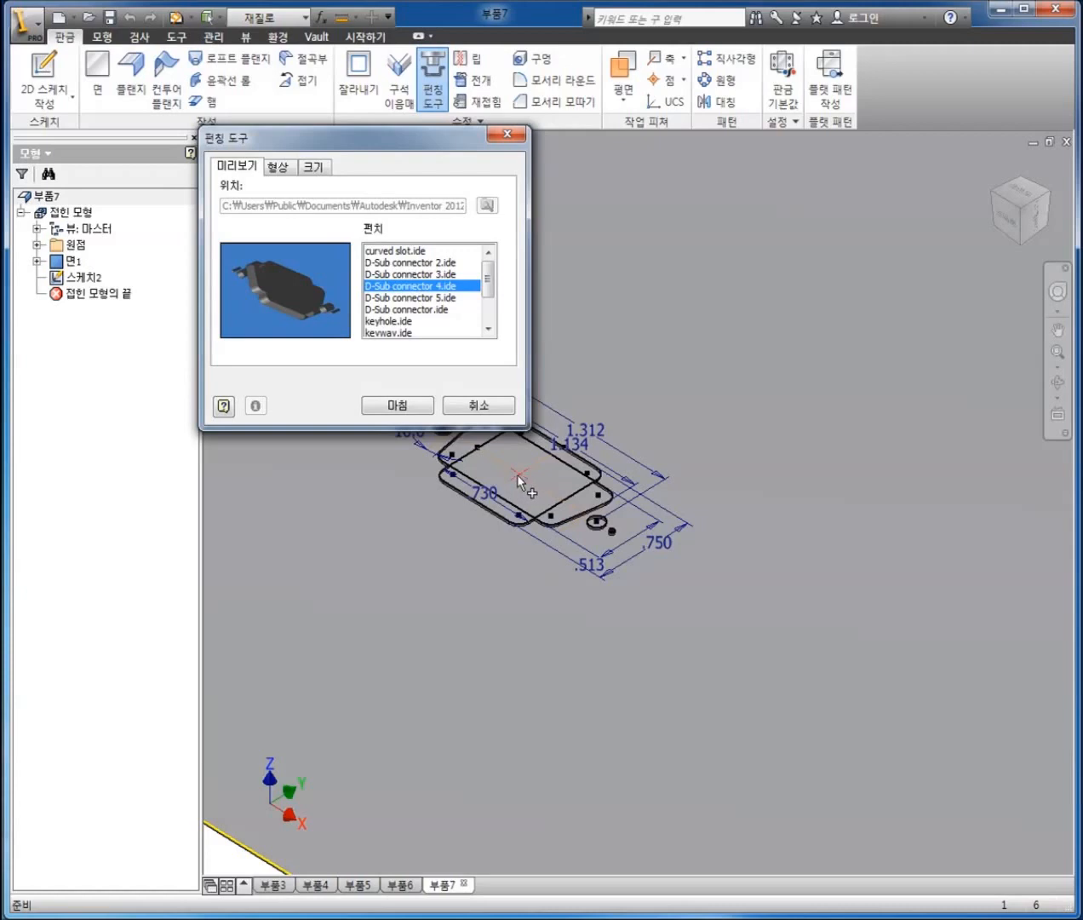
scroll(566, 404, "down", 8)
scroll(738, 476, "up", 5)
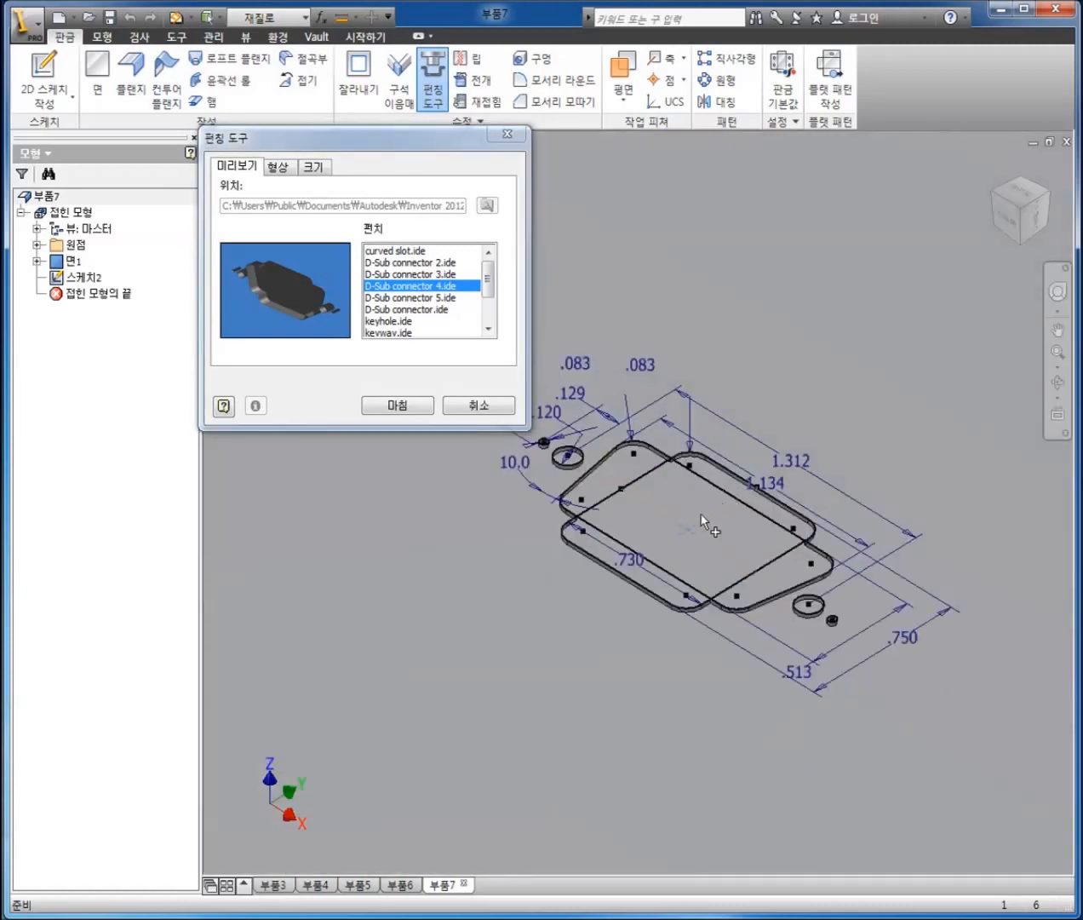
scroll(648, 537, "down", 6)
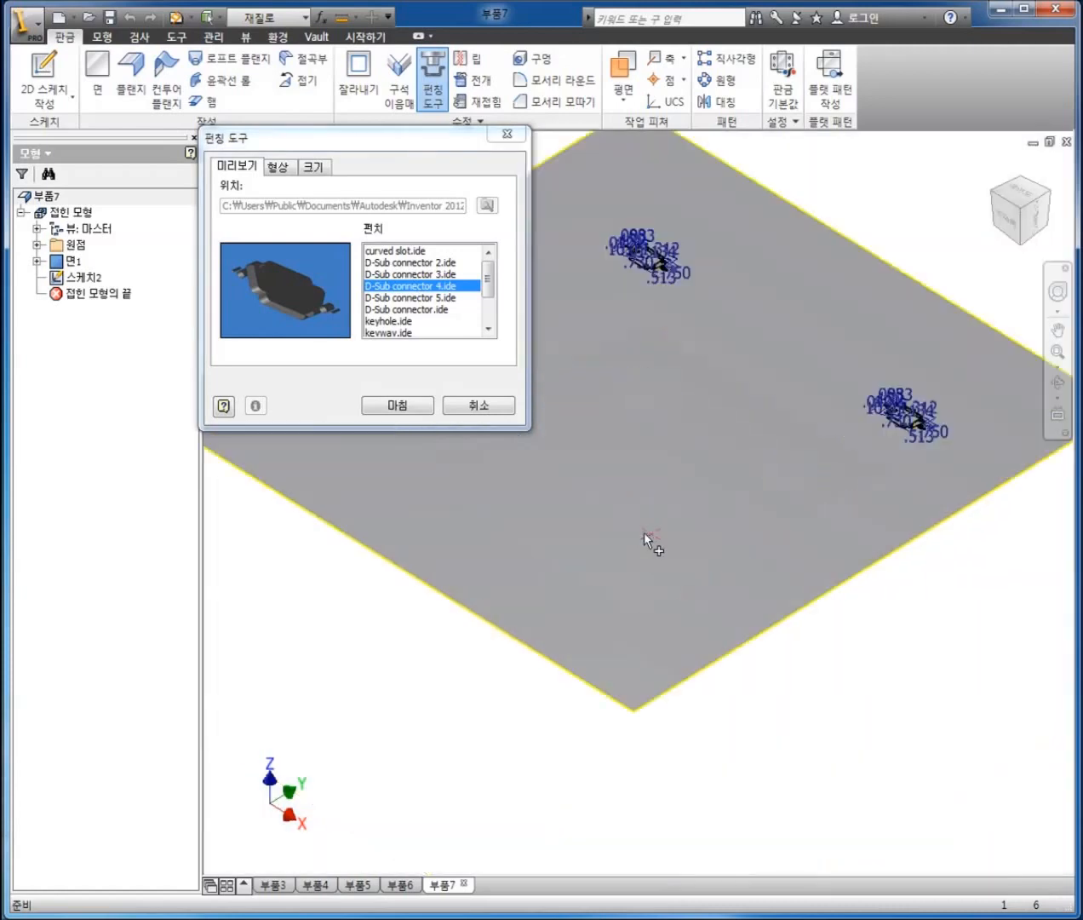
middle_click_drag(653, 475, 639, 541)
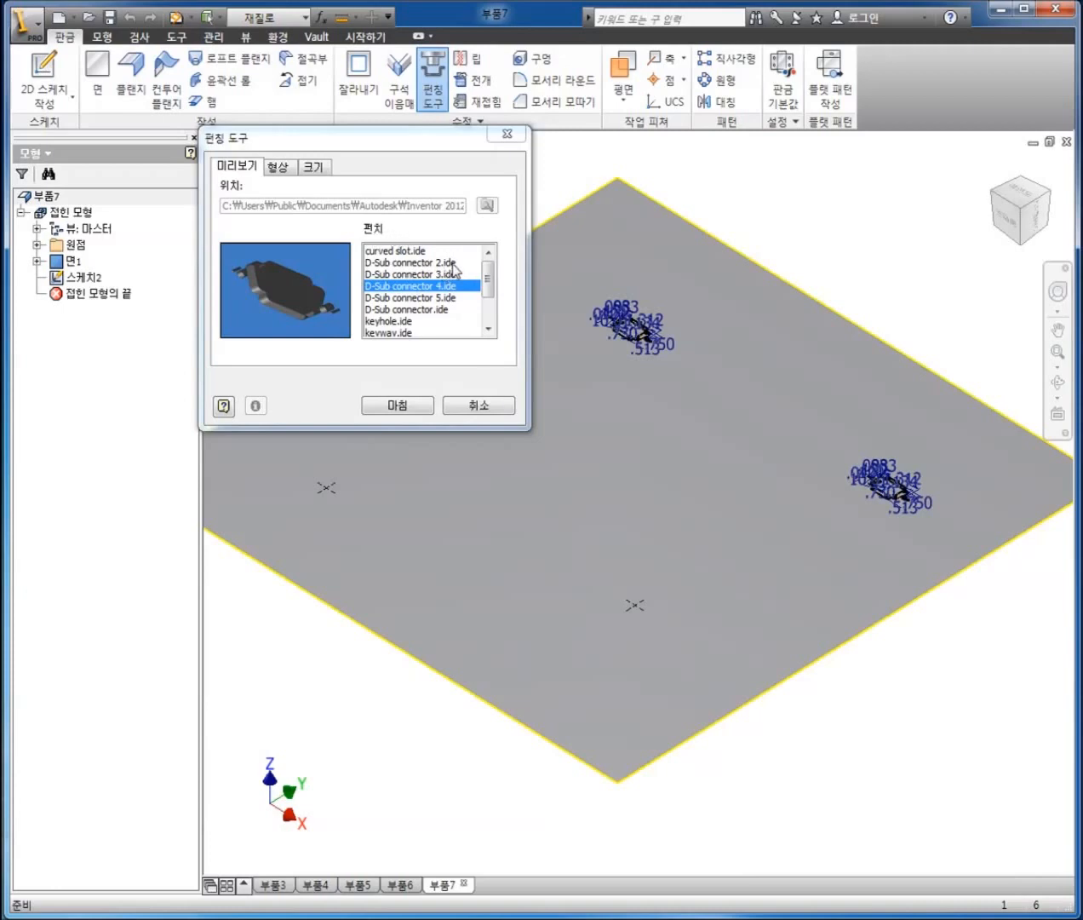
Step: Set the D-Sub punch's small_hole_diameter to 0.045 in and complete the punch at the two remaining sketch points
left_click(313, 167)
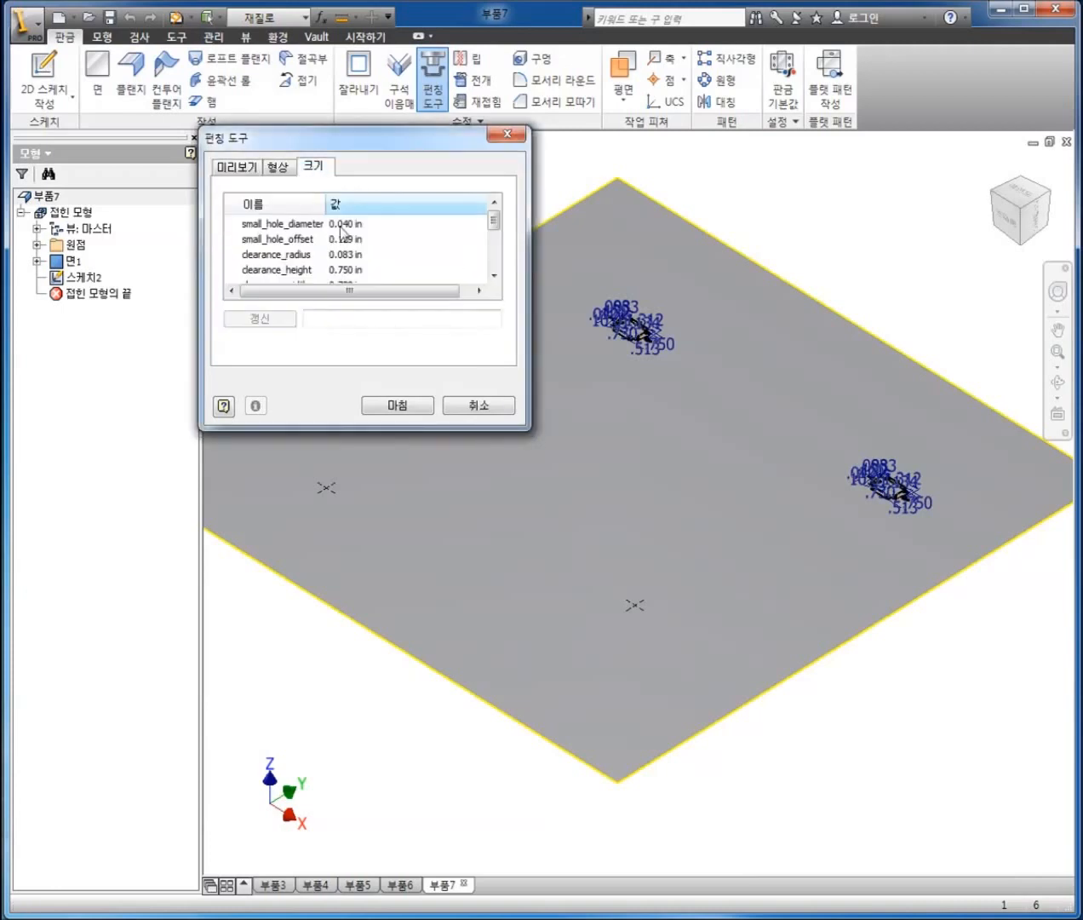
mouse_move(493, 228)
left_mouse_down()
mouse_move(494, 259)
mouse_move(495, 219)
left_mouse_up()
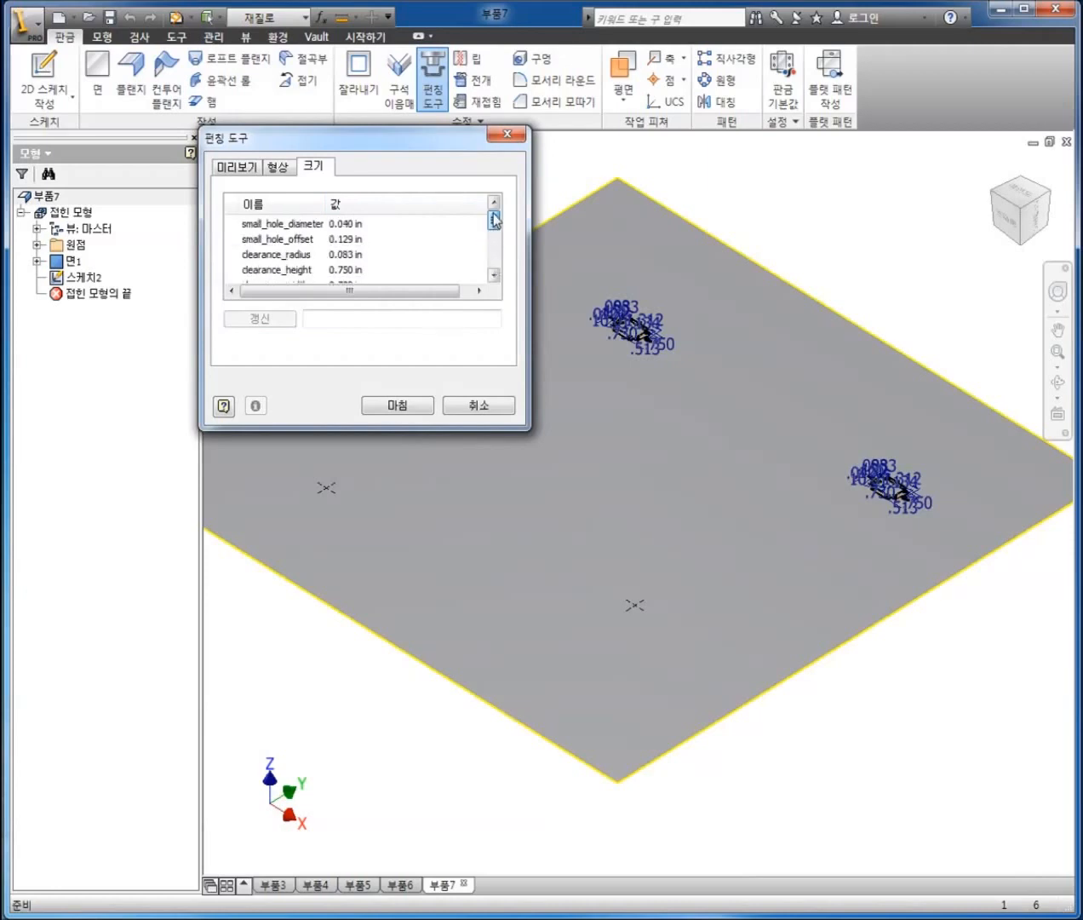
left_click(353, 223)
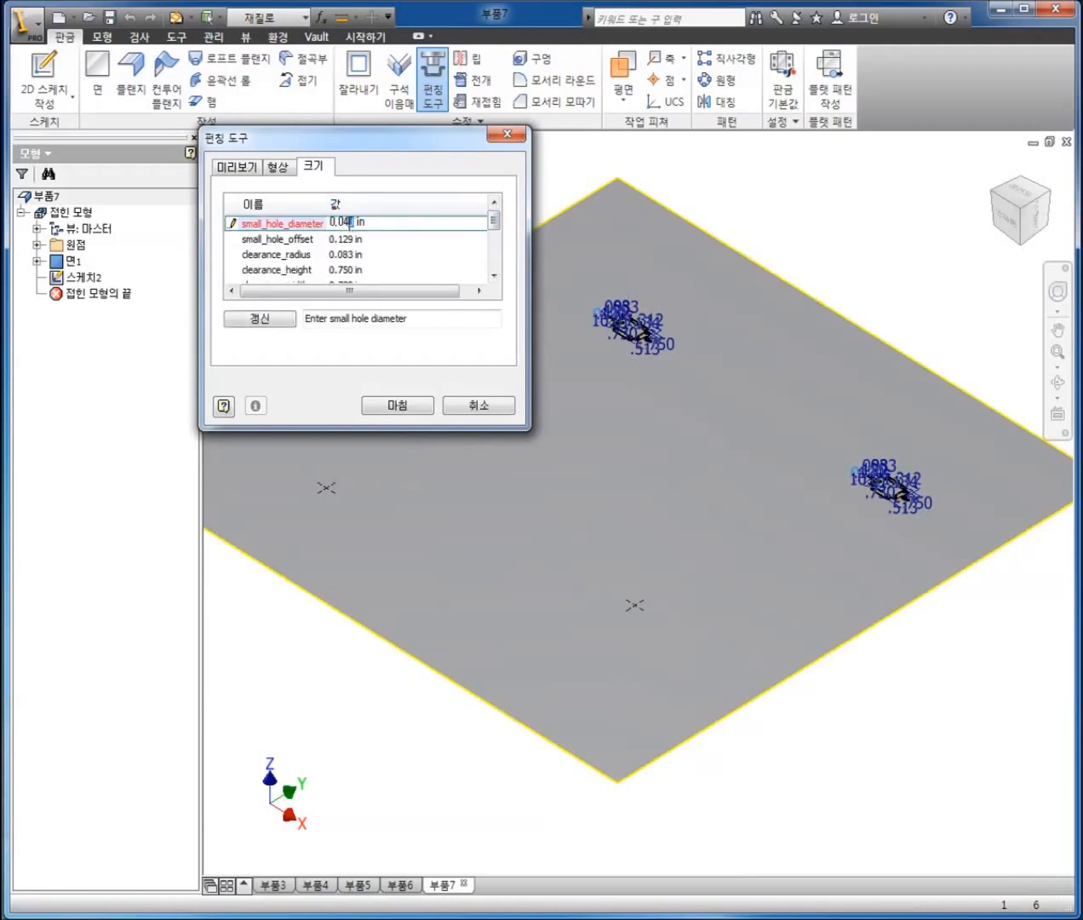
scroll(608, 305, "down", 8)
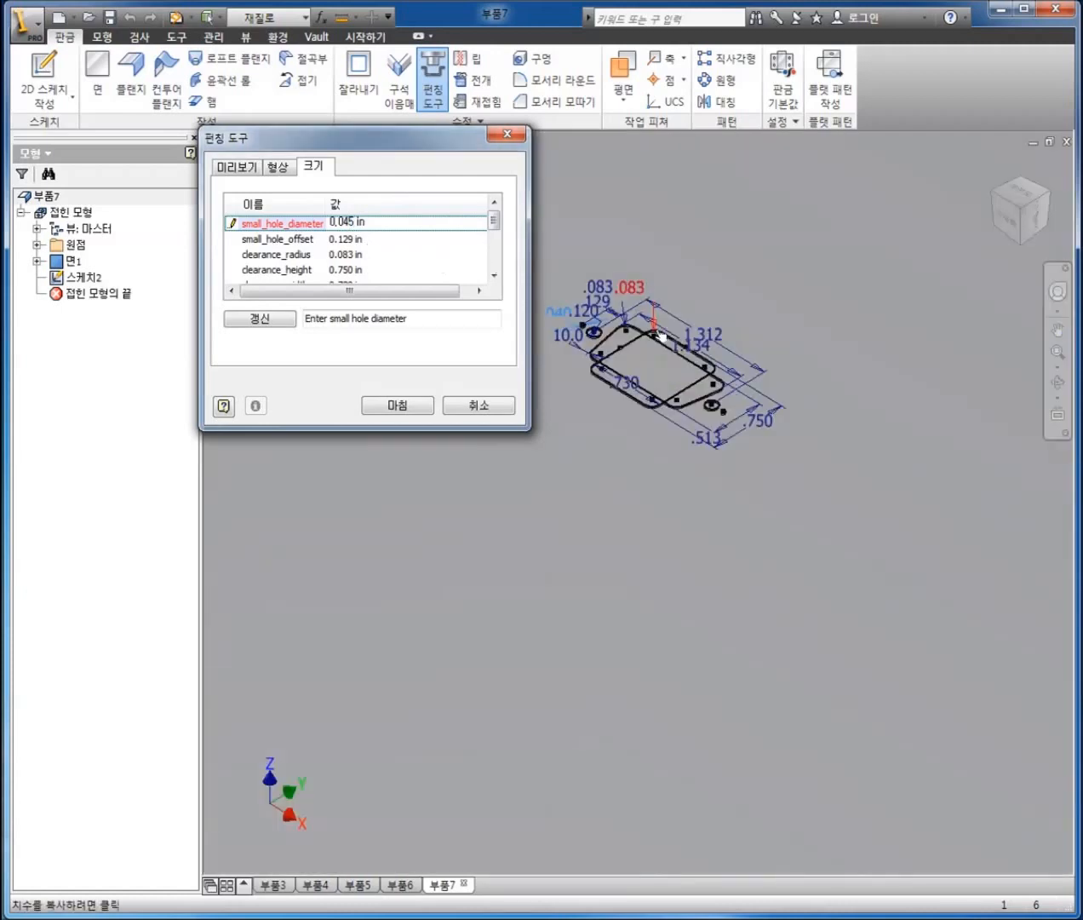
scroll(659, 334, "up", 2)
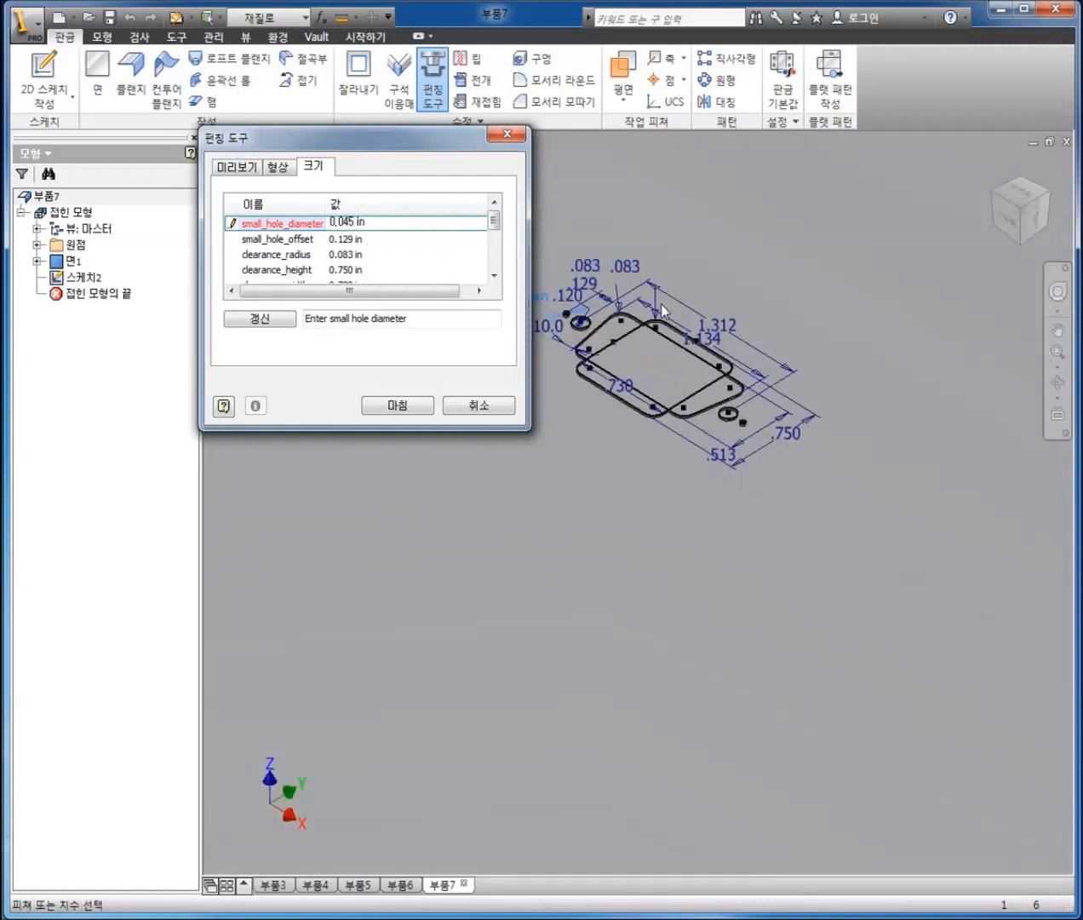
scroll(656, 328, "up", 3)
left_click(398, 405)
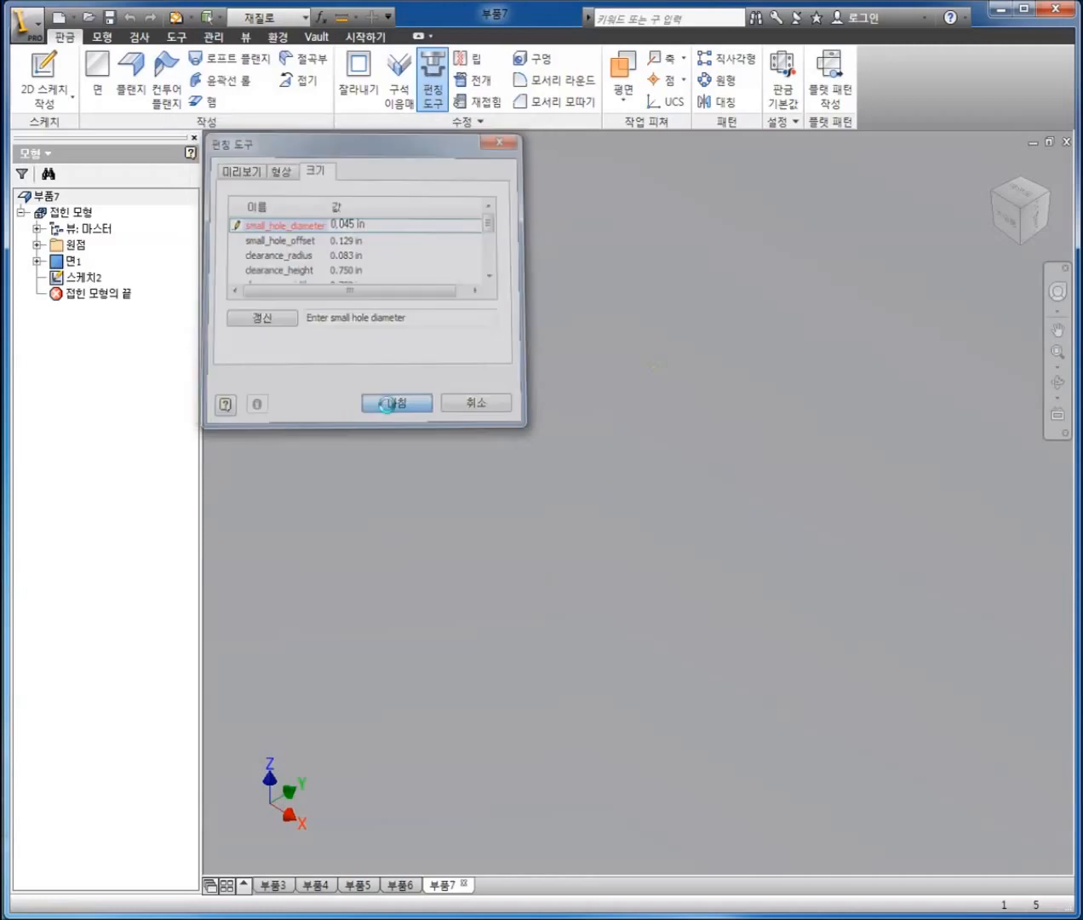
Step: Share the punch feature's center-point sketch so that its points can be reused
scroll(418, 381, "down", 4)
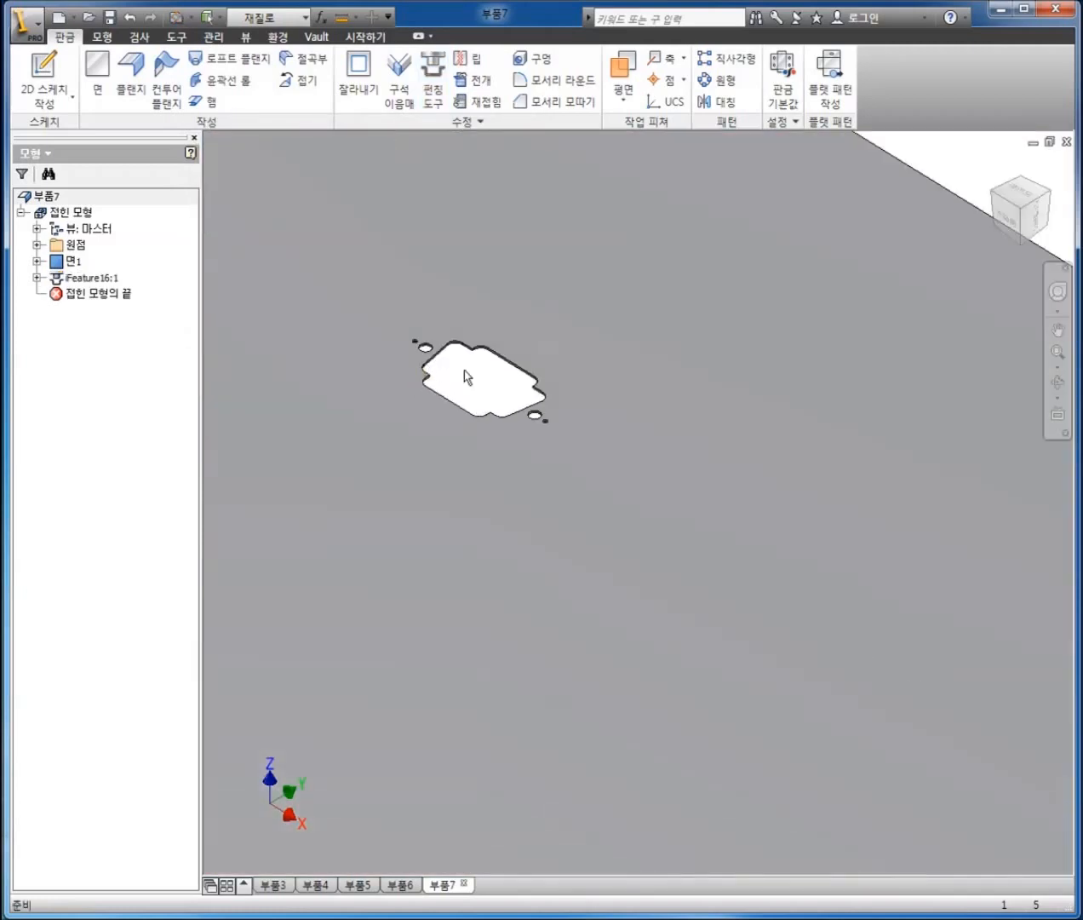
scroll(541, 364, "up", 5)
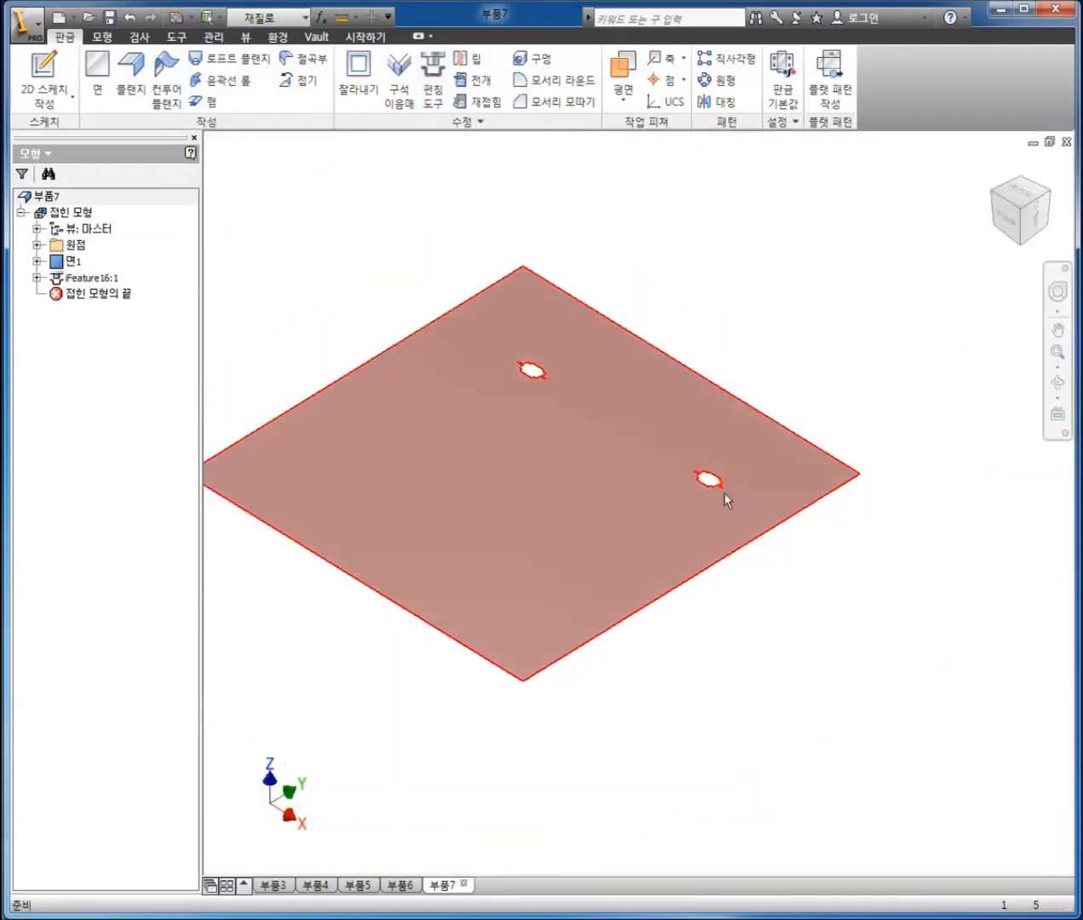
left_click(37, 278)
right_click(89, 296)
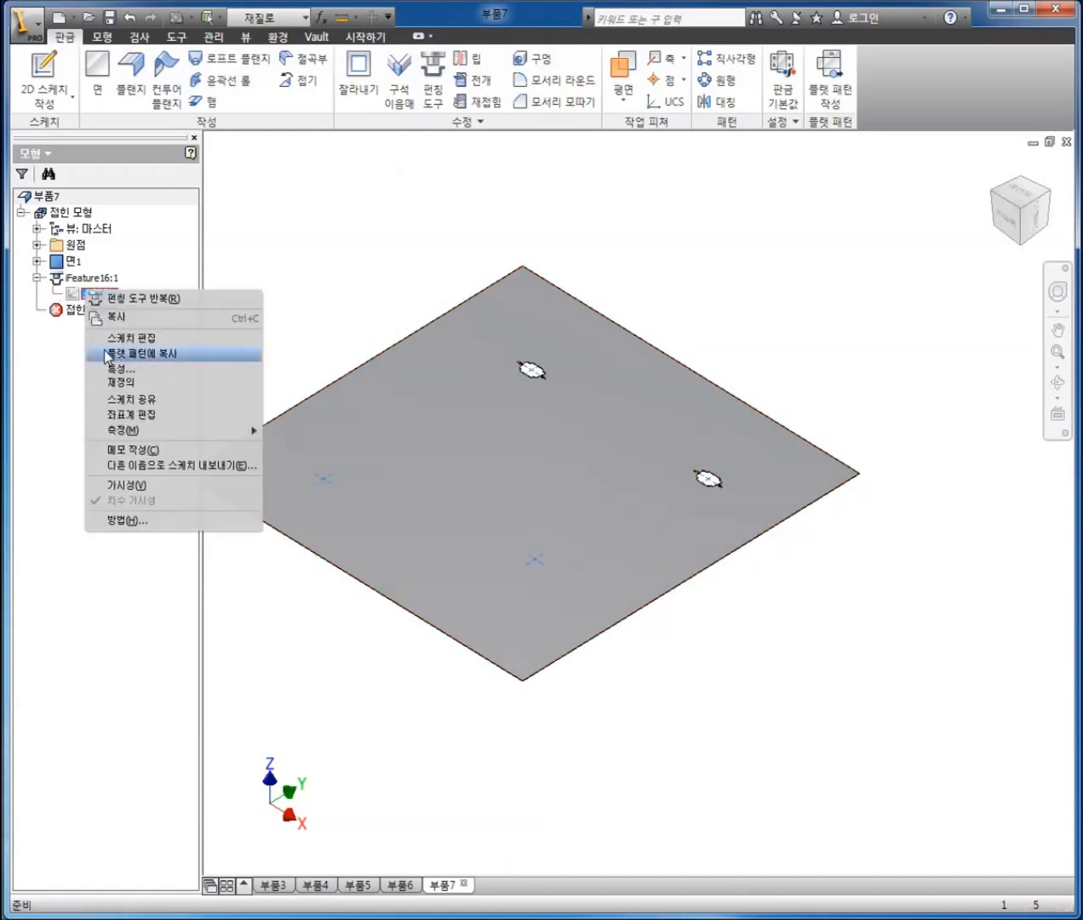
left_click(122, 398)
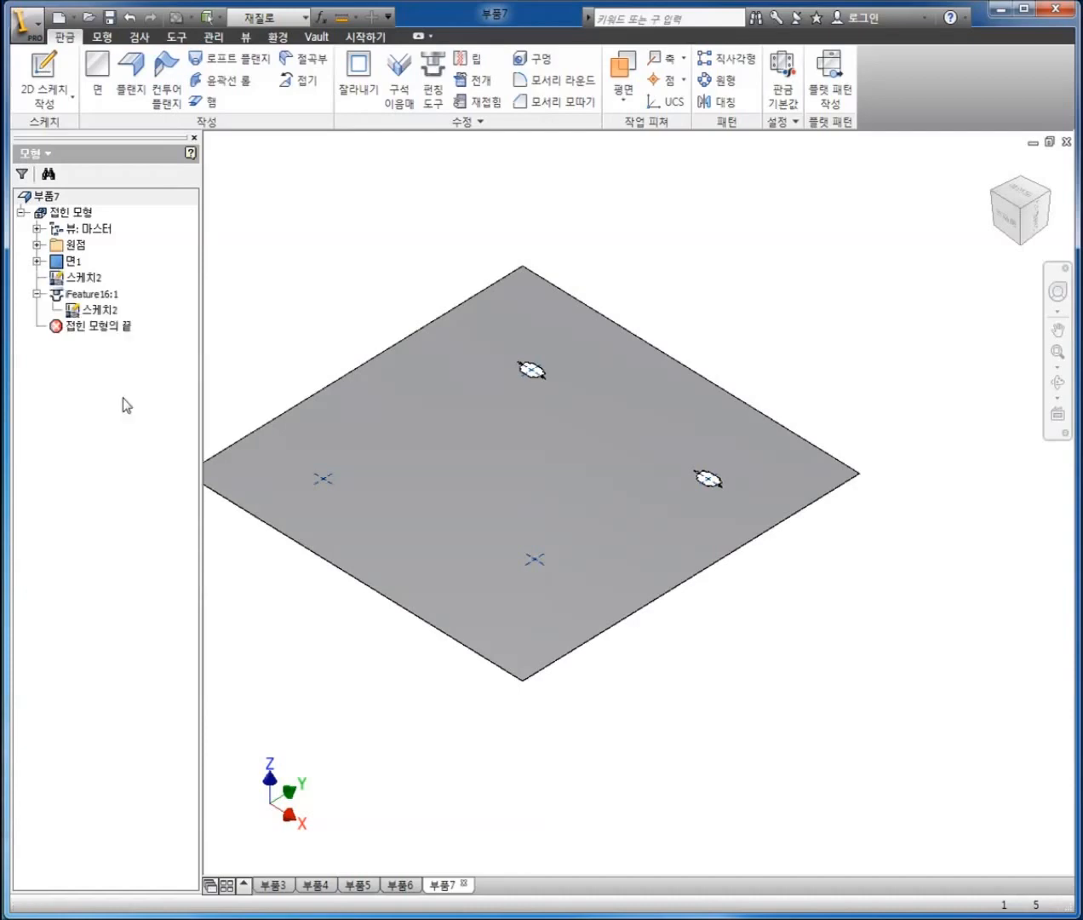
Step: Punch the plate at the two unused sketch points with Round Emboss.ide, keeping its default angle, diameter and height
middle_click_drag(417, 521, 535, 460)
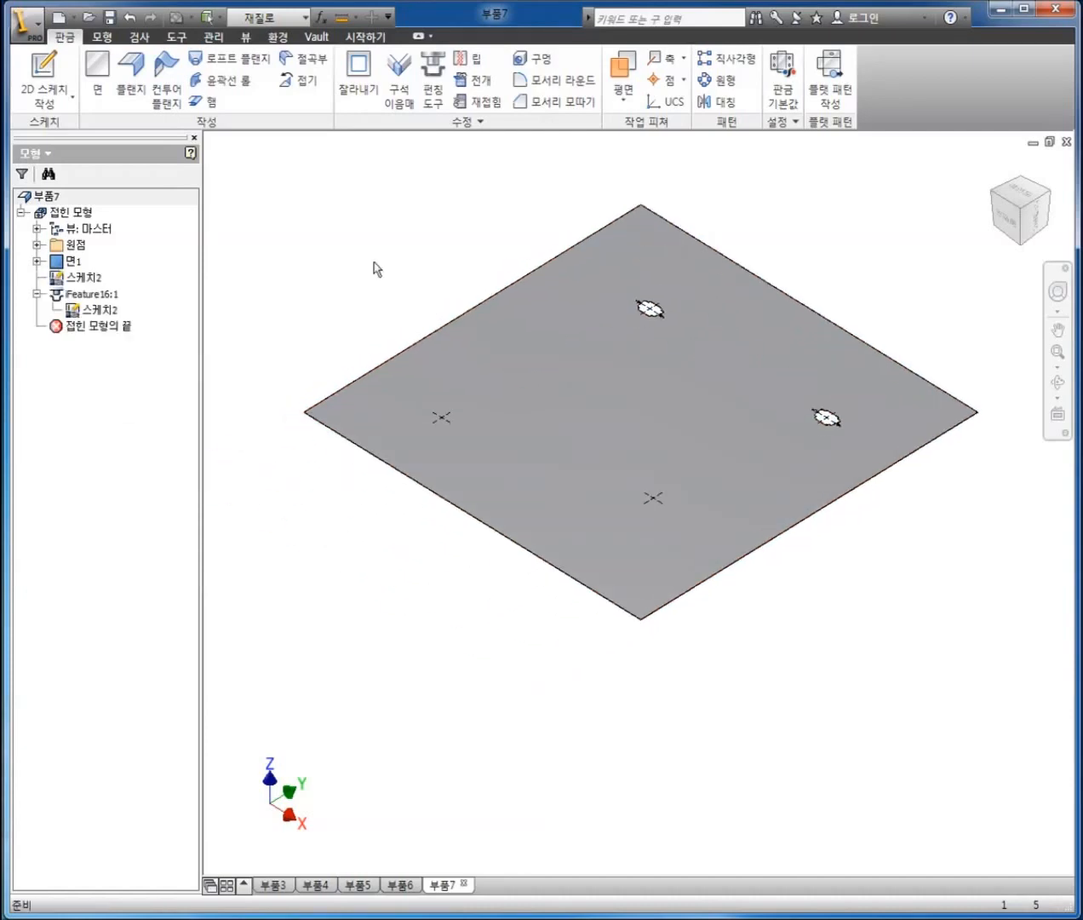
left_click(431, 81)
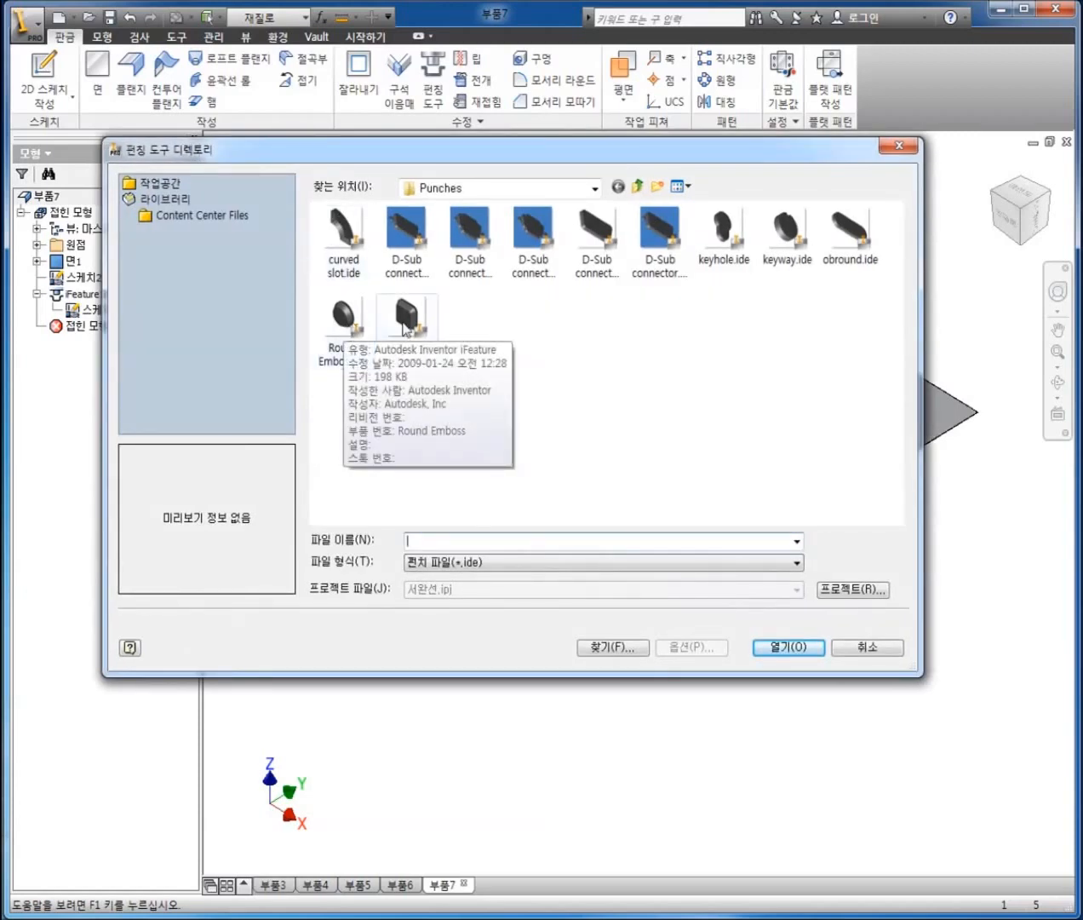
left_click(344, 323)
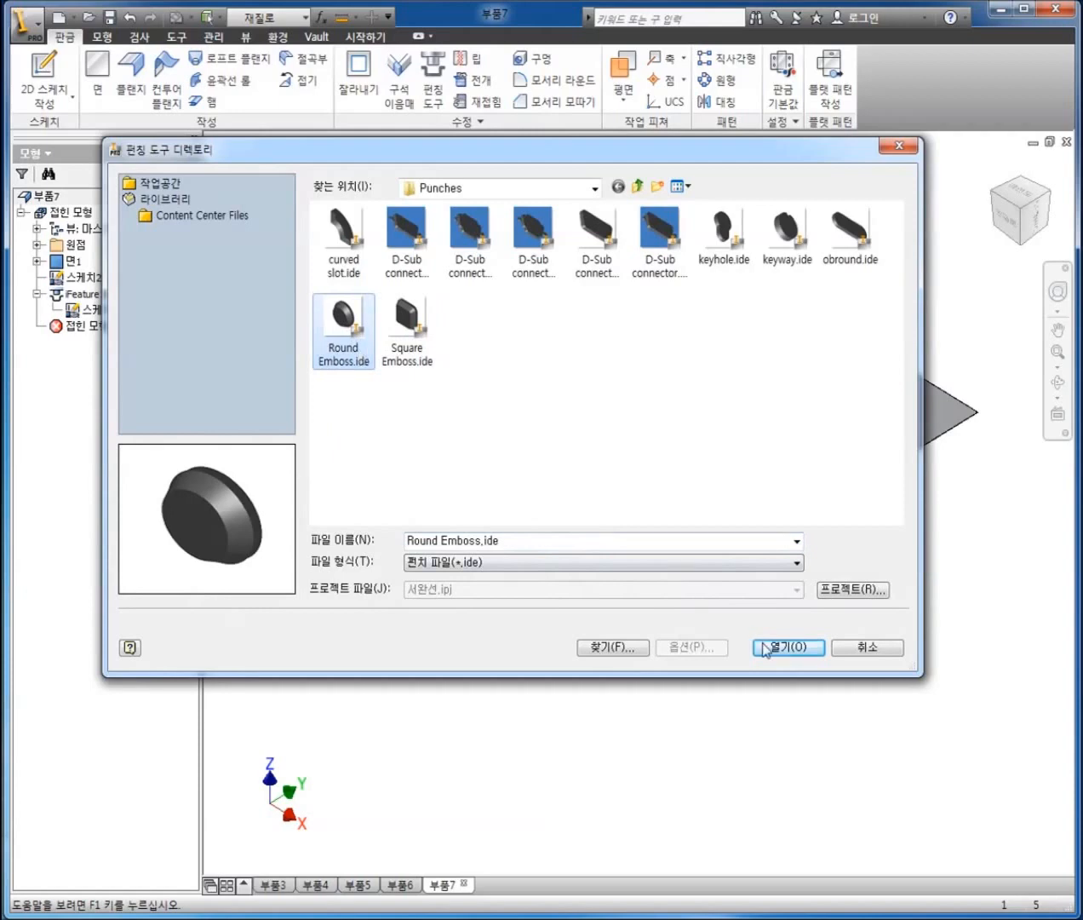
left_click(766, 649)
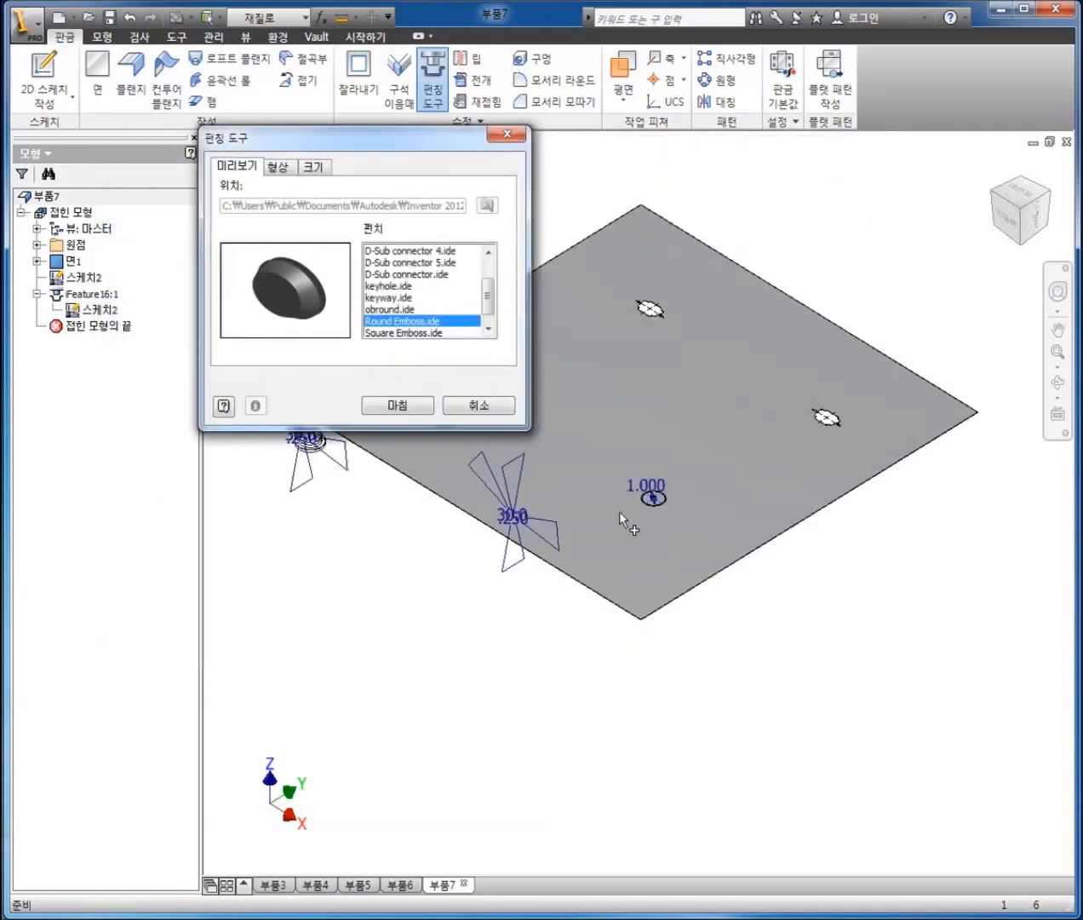
scroll(655, 498, "up", 4)
scroll(652, 502, "down", 5)
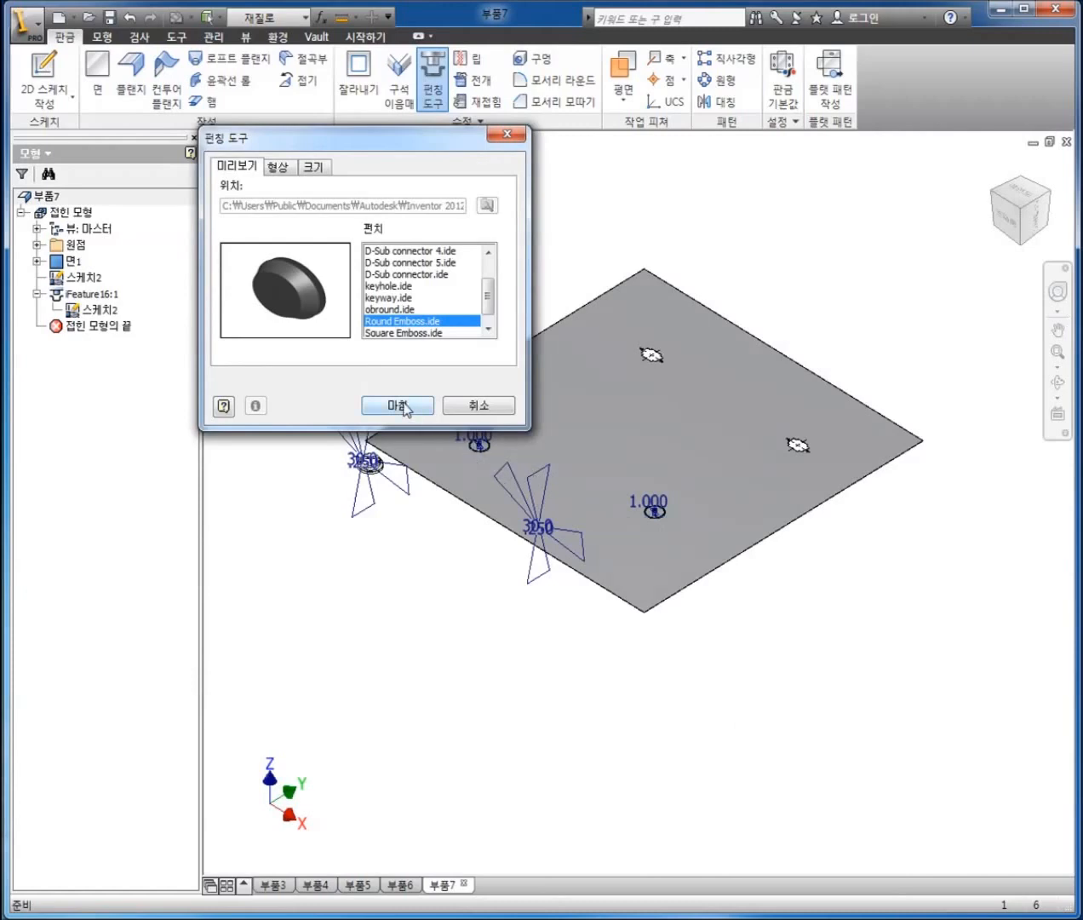
left_click(313, 167)
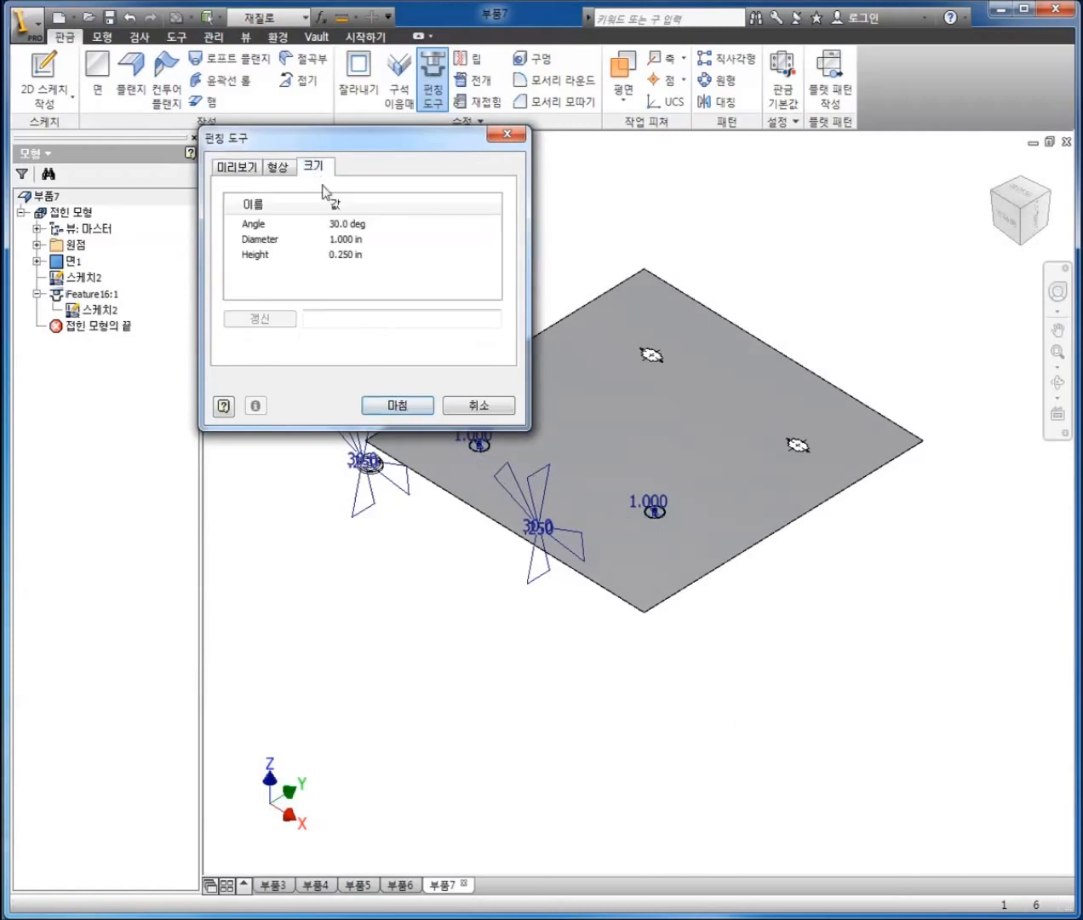
left_click(396, 402)
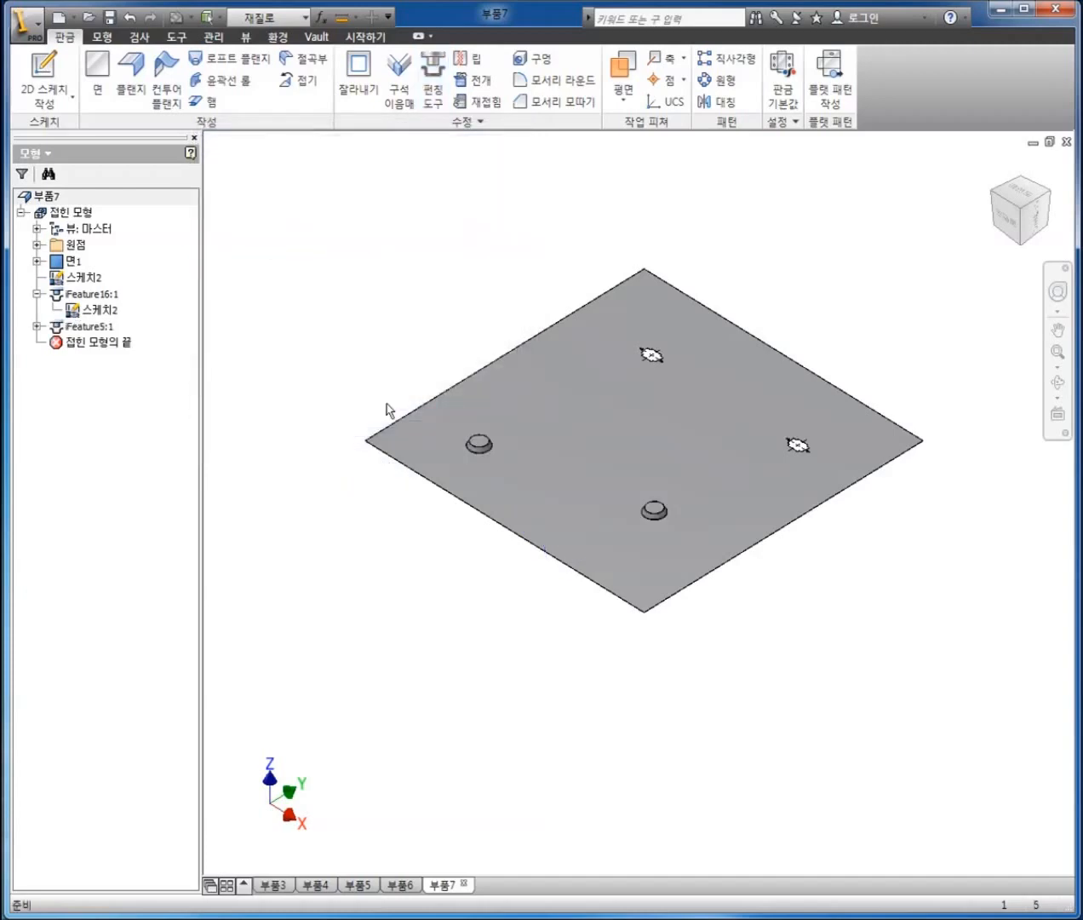
Step: Examine the round embosses and connector cutouts from the plate's underside, up close and as a whole
key("F4")
left_click_drag(604, 484, 630, 340)
left_click_drag(653, 479, 657, 357)
scroll(651, 501, "down", 4)
scroll(654, 507, "down", 2)
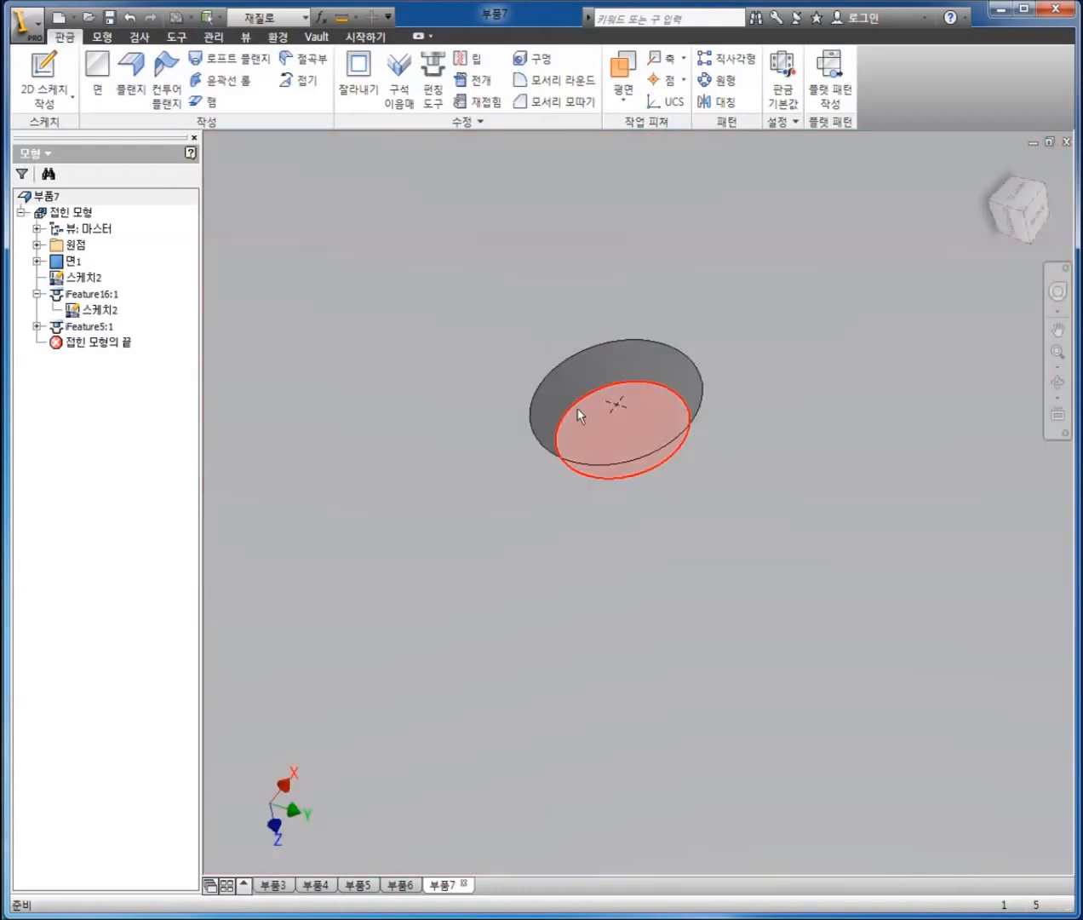
scroll(625, 440, "up", 6)
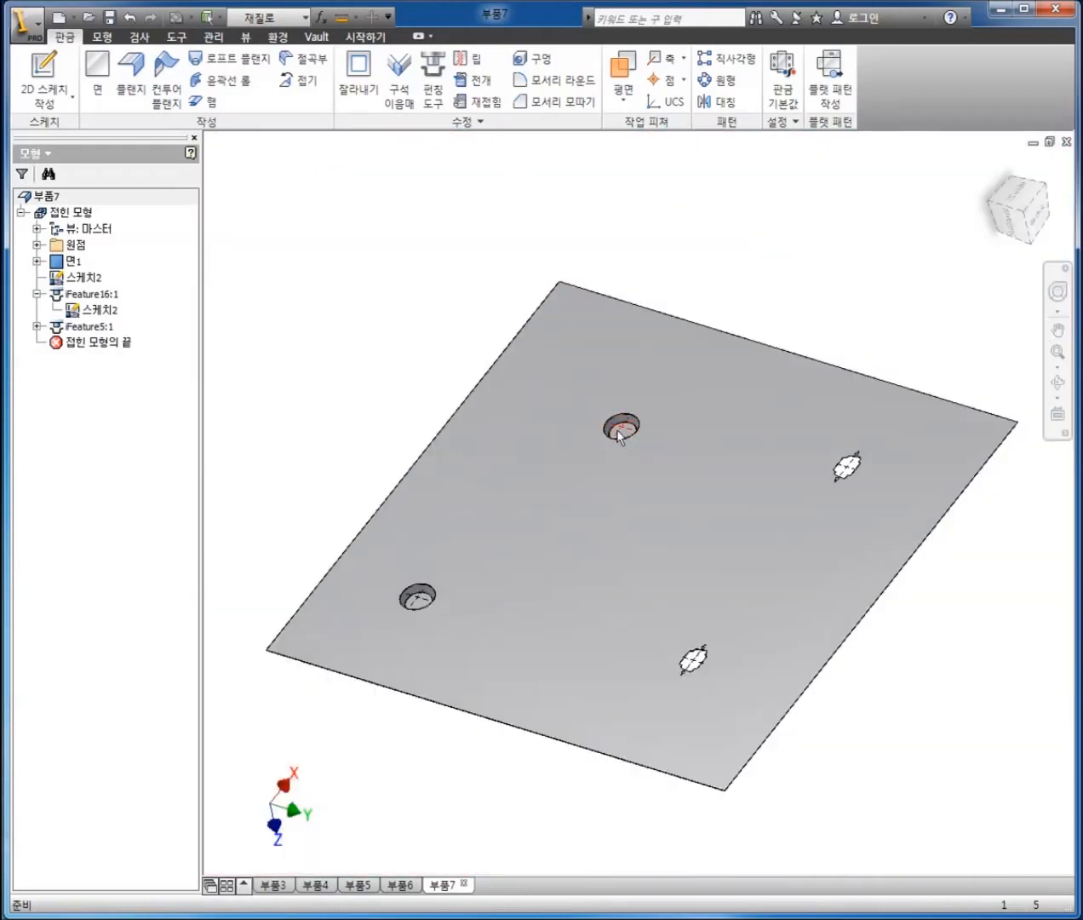
scroll(624, 436, "down", 4)
scroll(624, 440, "up", 6)
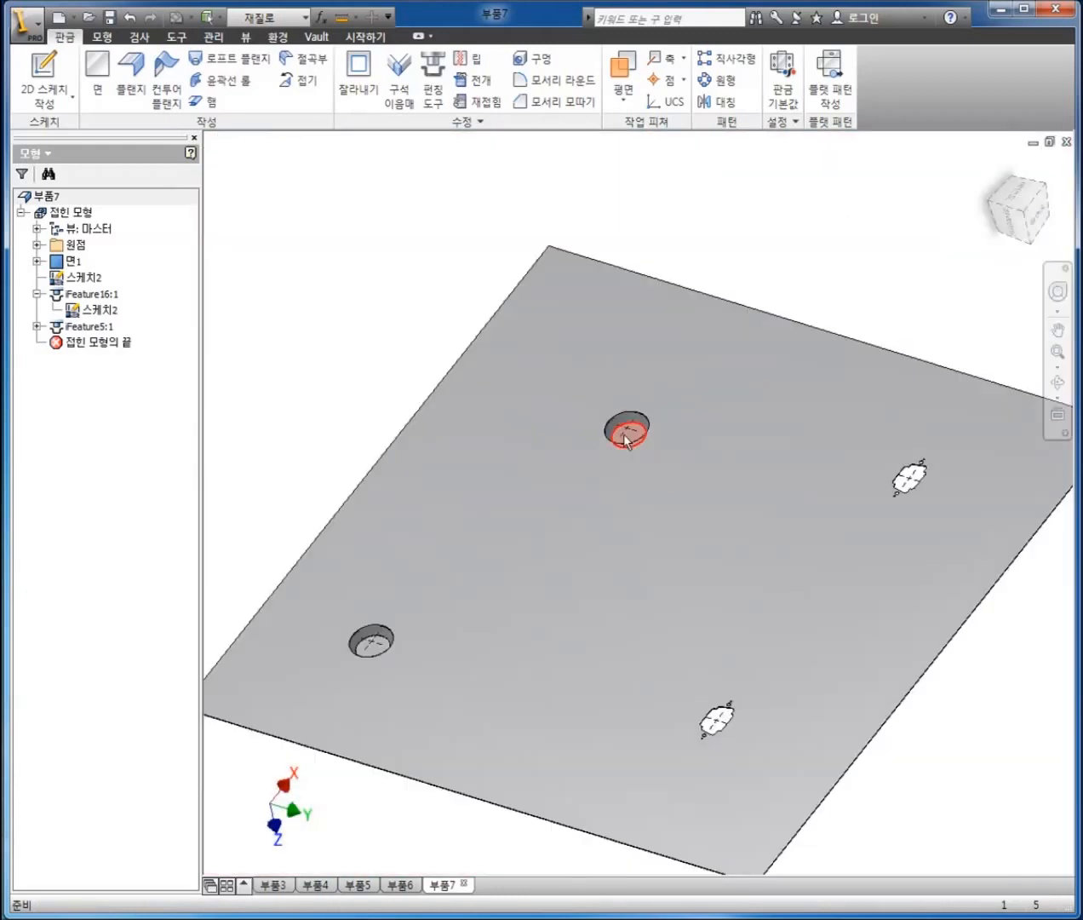
key("F4")
left_click_drag(625, 514, 605, 545)
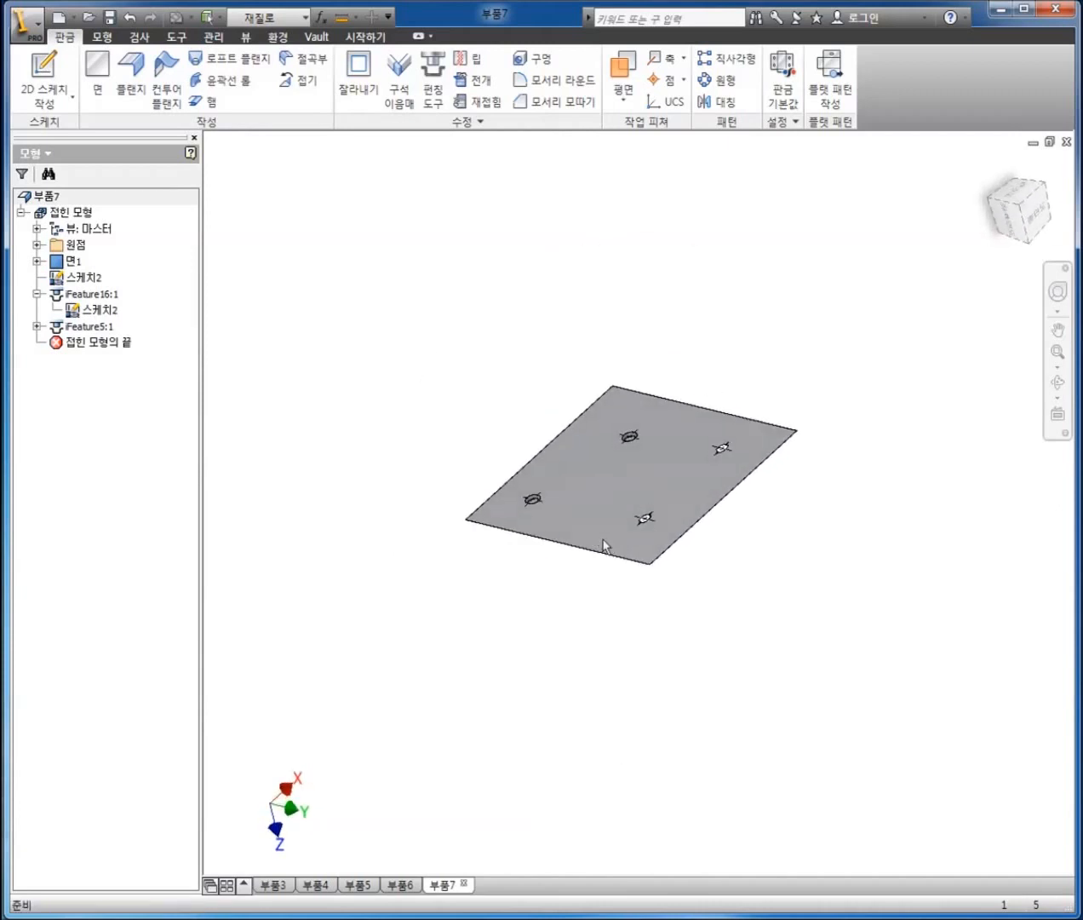
left_click(431, 98)
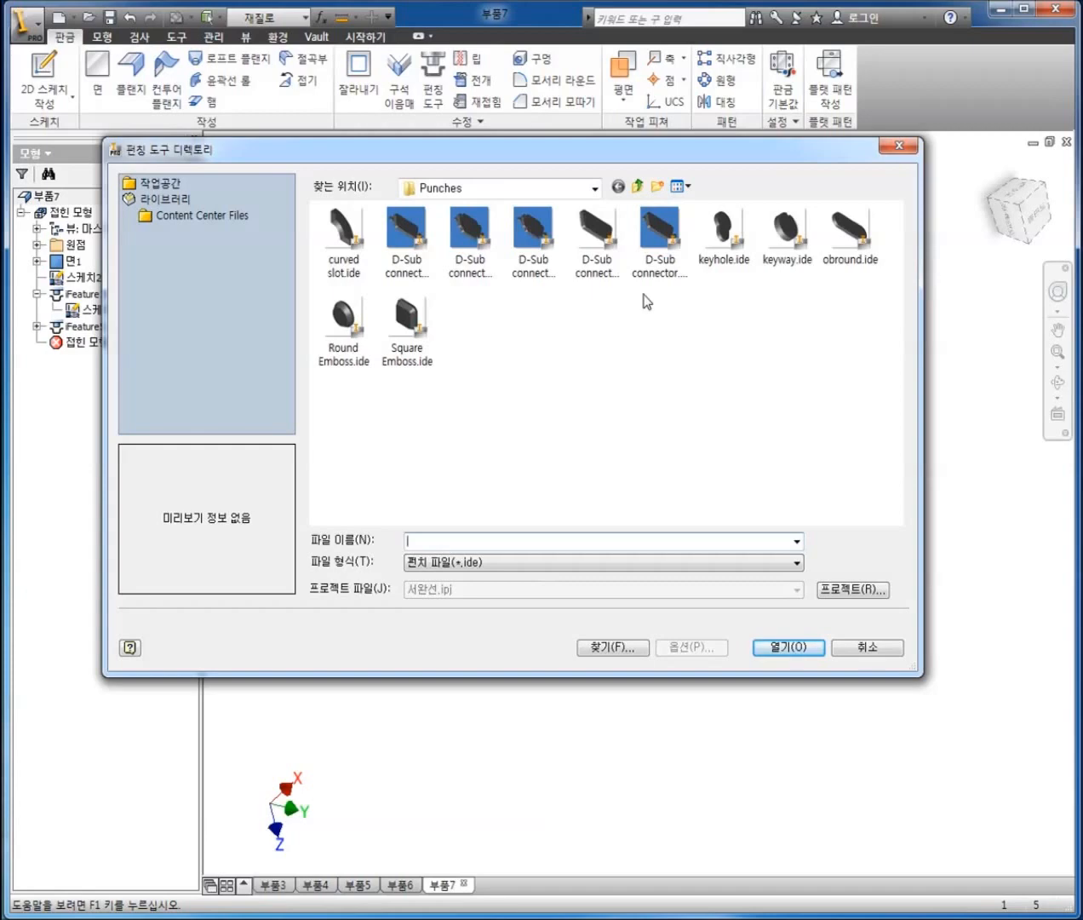
left_click(897, 146)
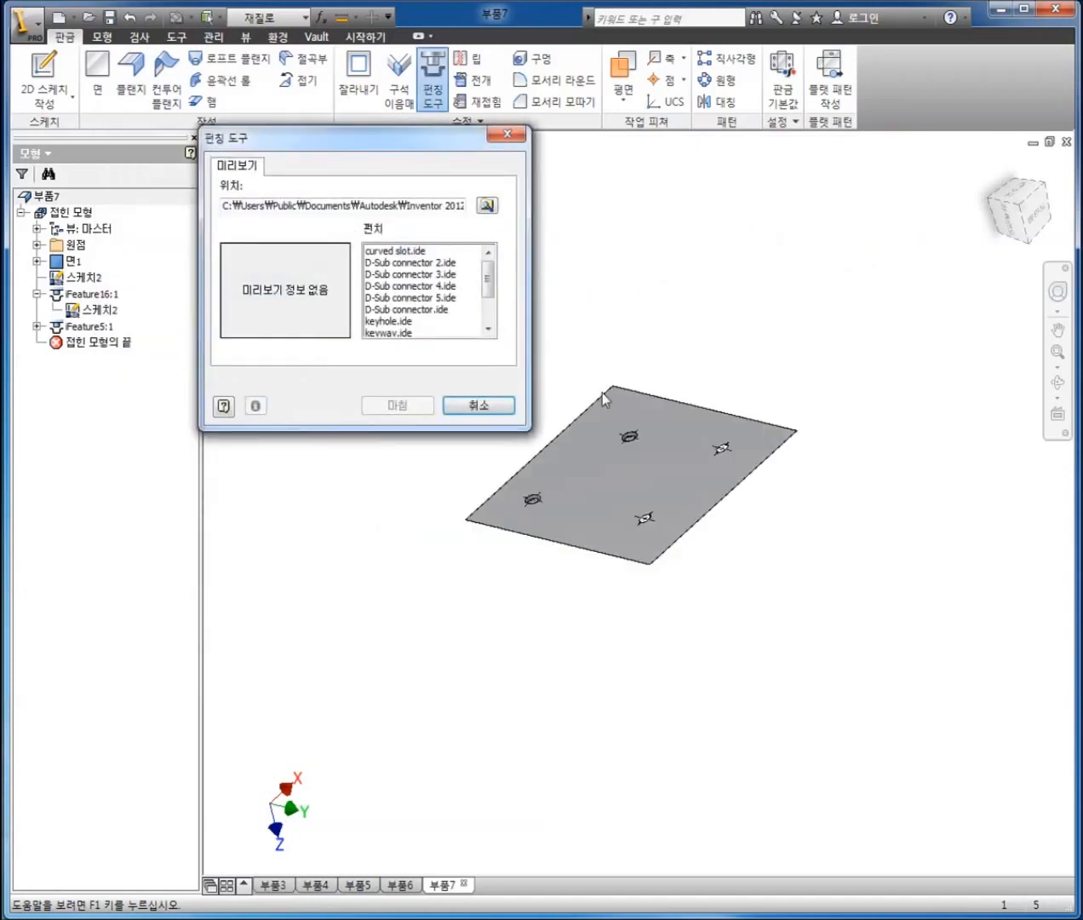
left_click(458, 406)
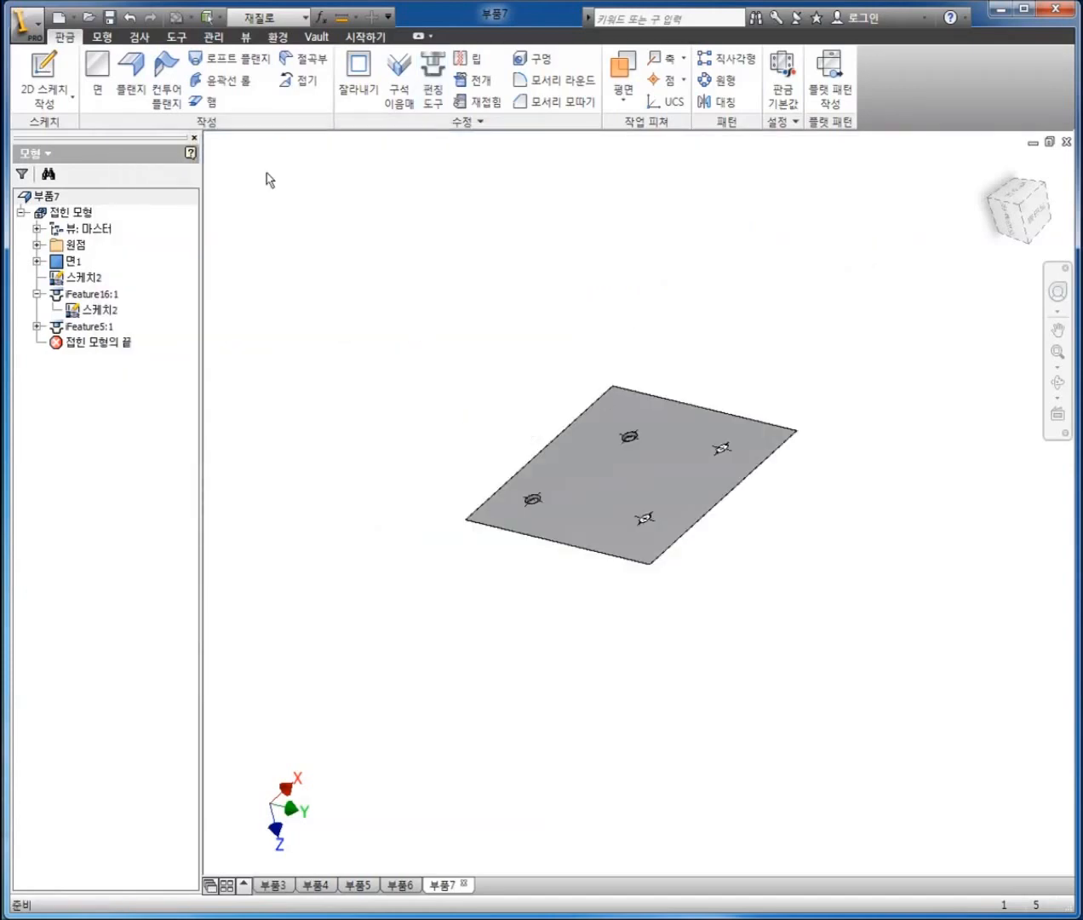